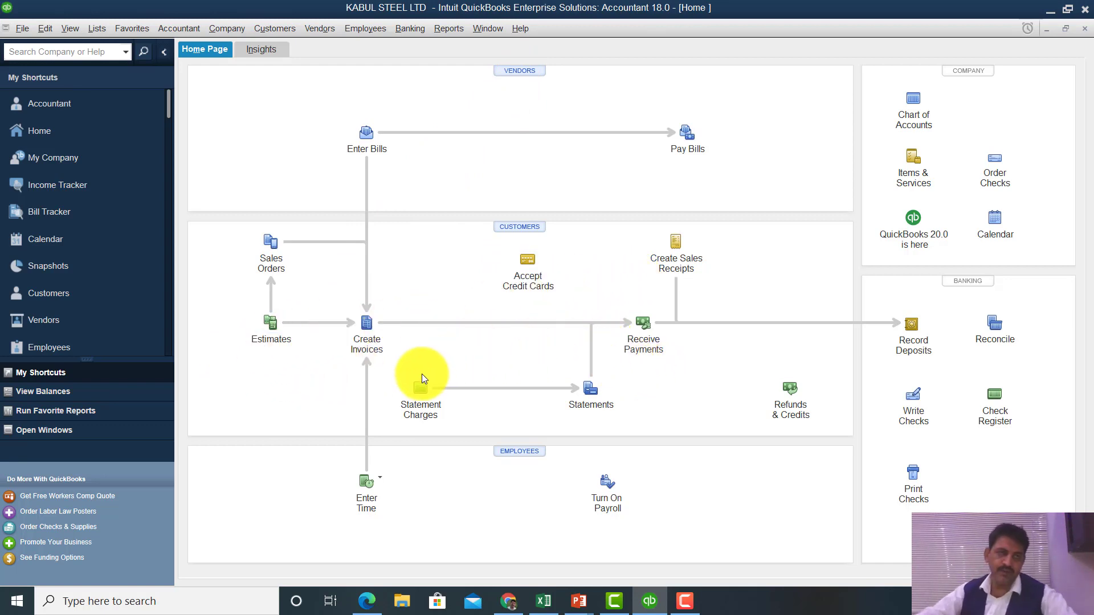
- Turn on 'Inventory and purchase orders are active' in the Items & Inventory company preferences
click(54, 26)
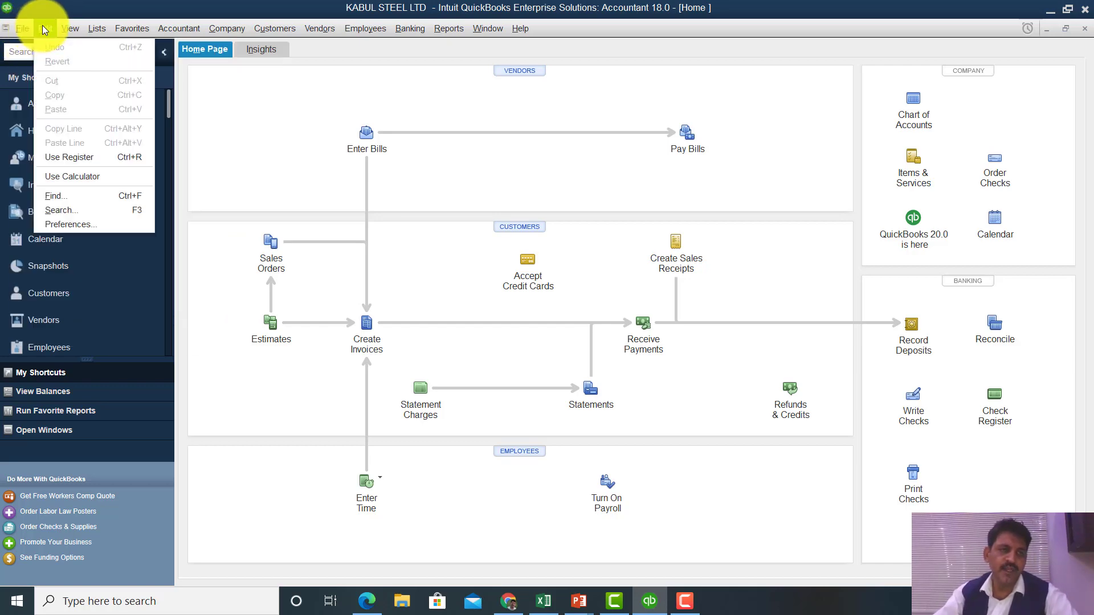
click(80, 222)
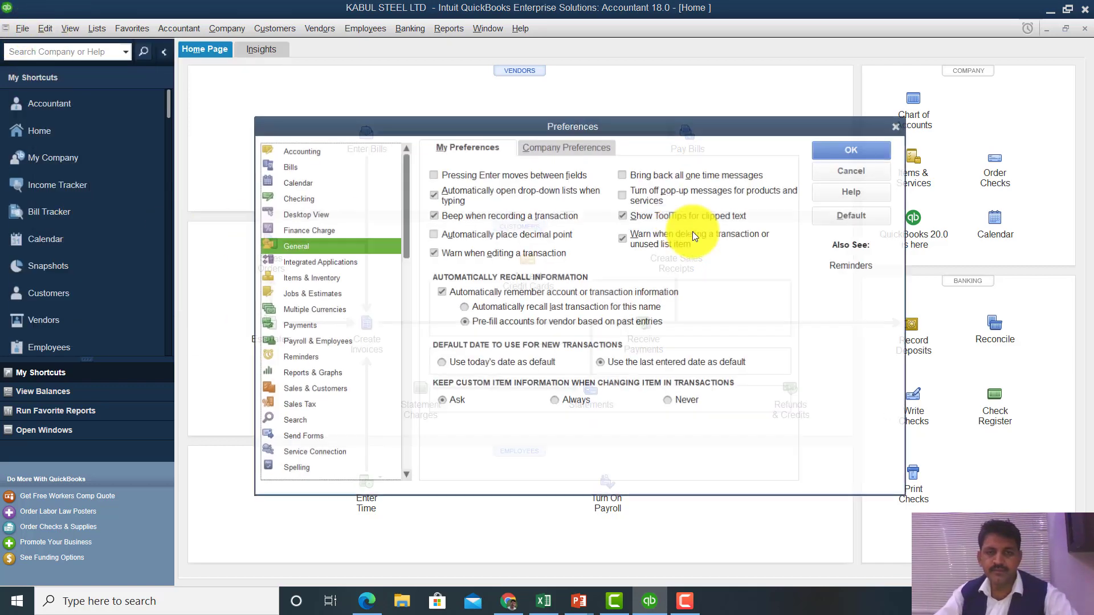
click(290, 279)
click(561, 150)
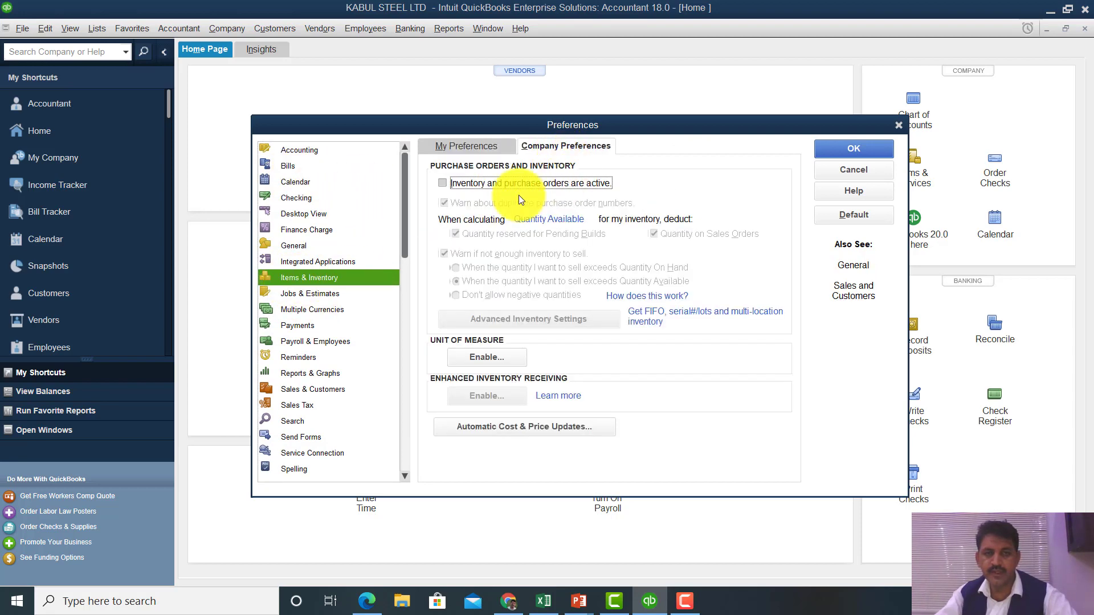
click(442, 185)
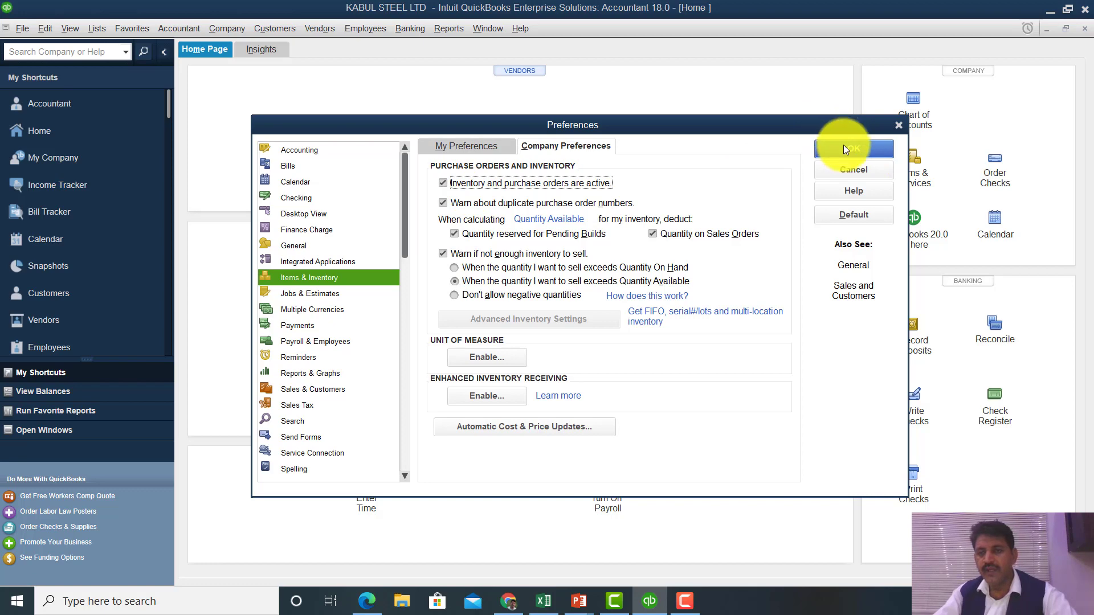
click(842, 147)
click(547, 195)
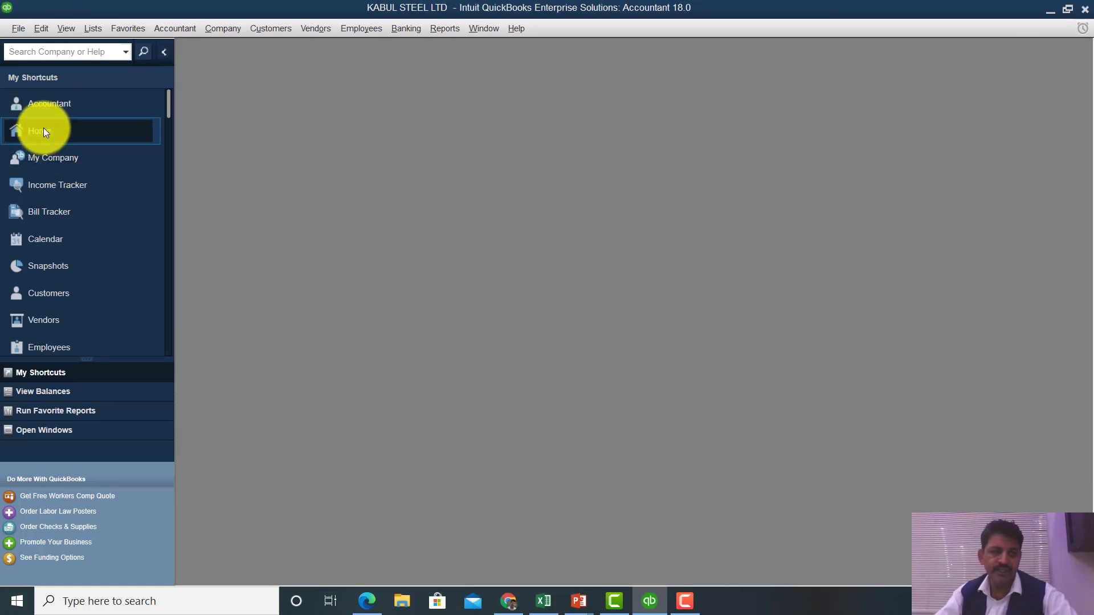
- Reopen the Home page maximized and start a blank purchase order
click(60, 132)
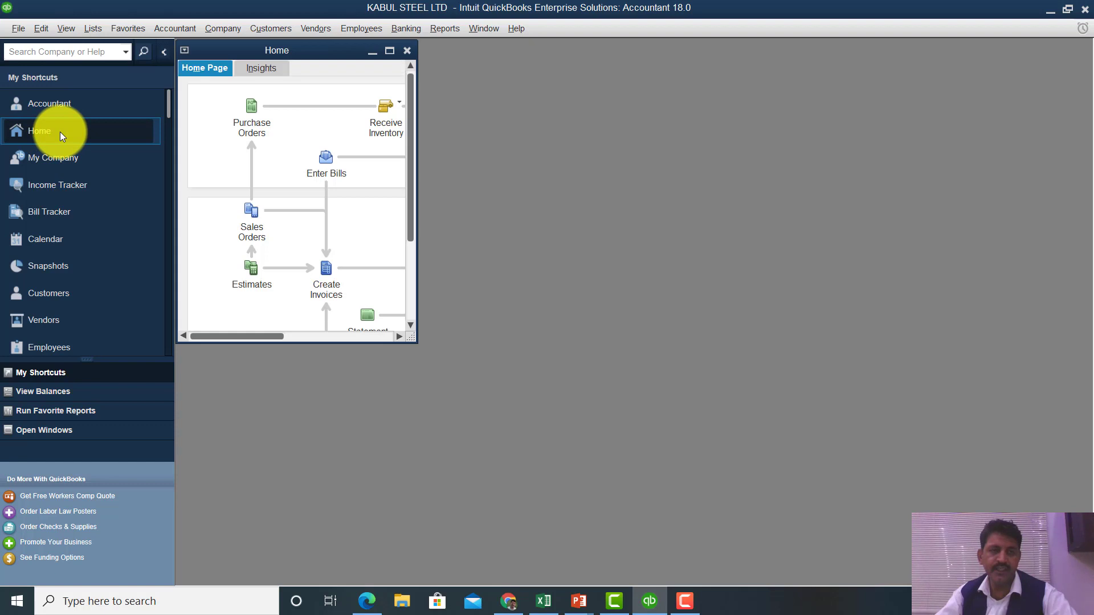
click(390, 51)
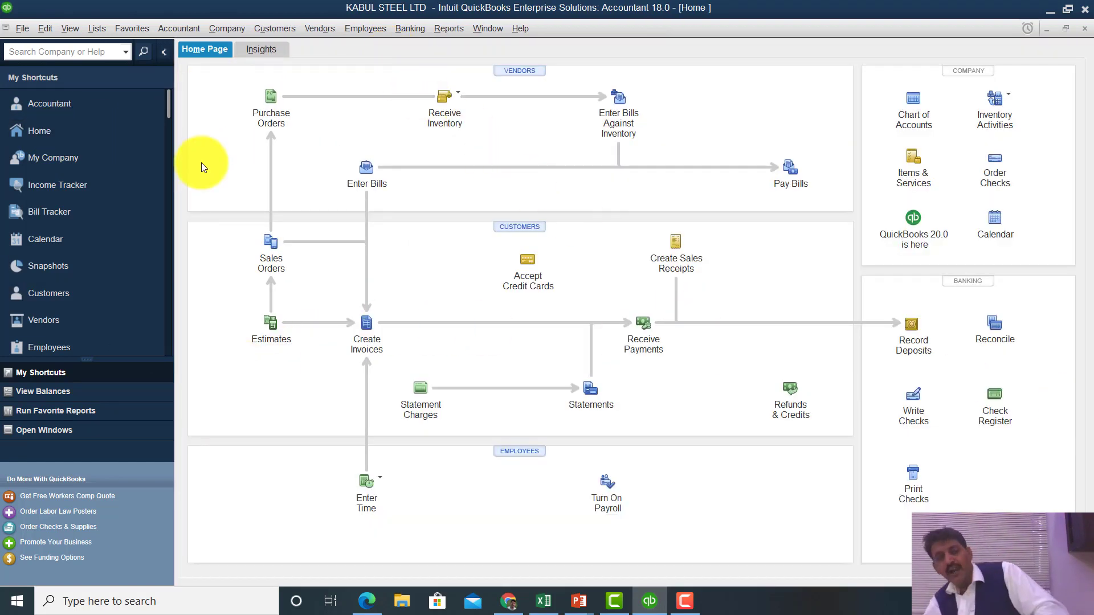
click(270, 110)
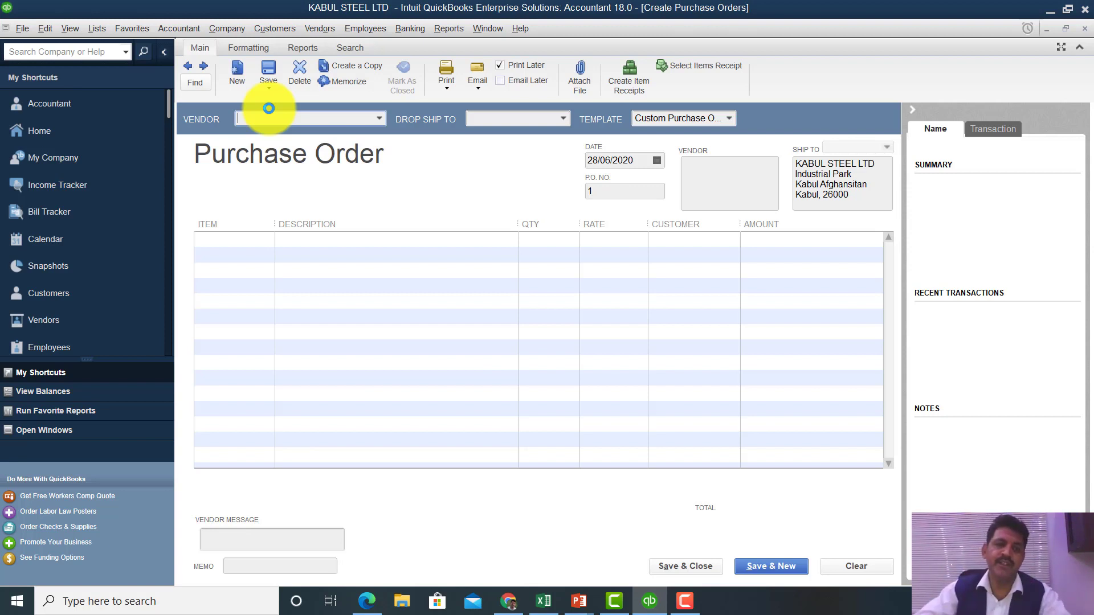
- Inspect the Vendor, Item and Customer lists, then close the purchase order unsaved
click(376, 120)
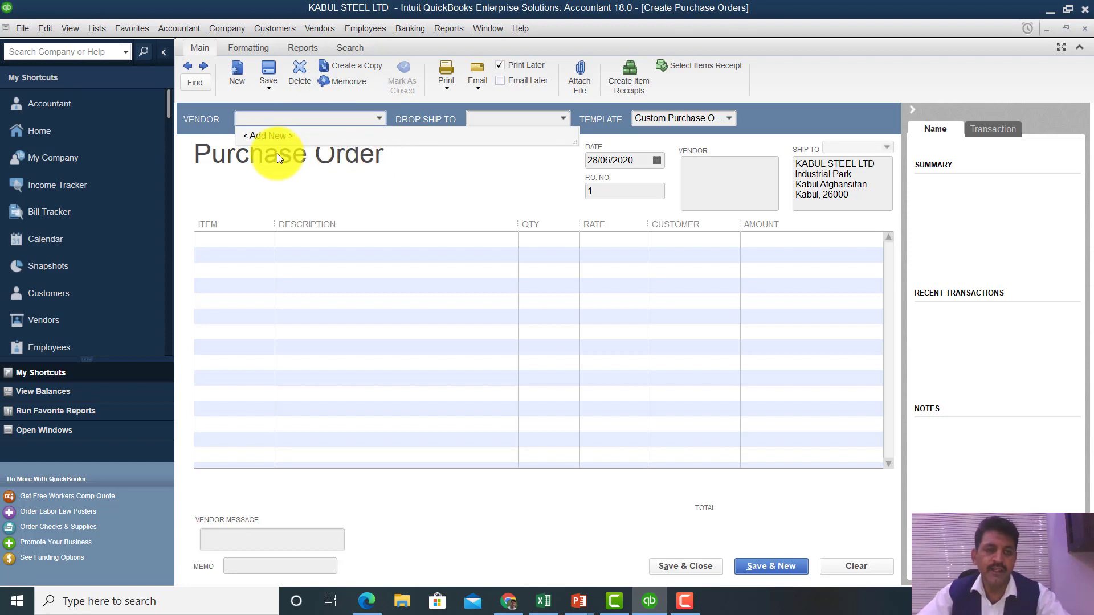
click(250, 236)
click(267, 238)
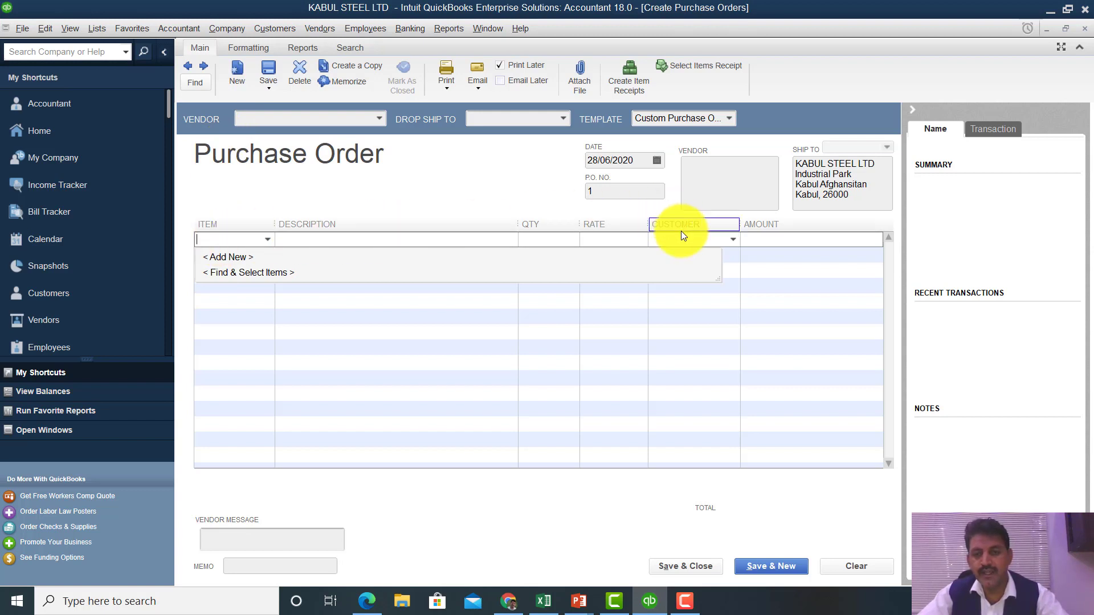
click(730, 239)
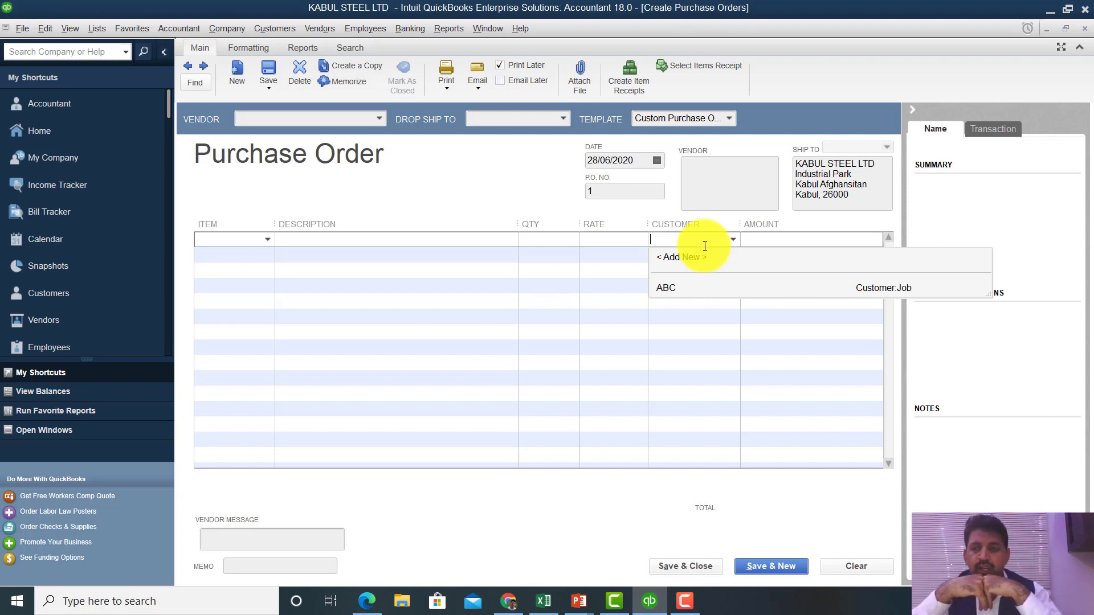
key(Escape)
key(Escape)
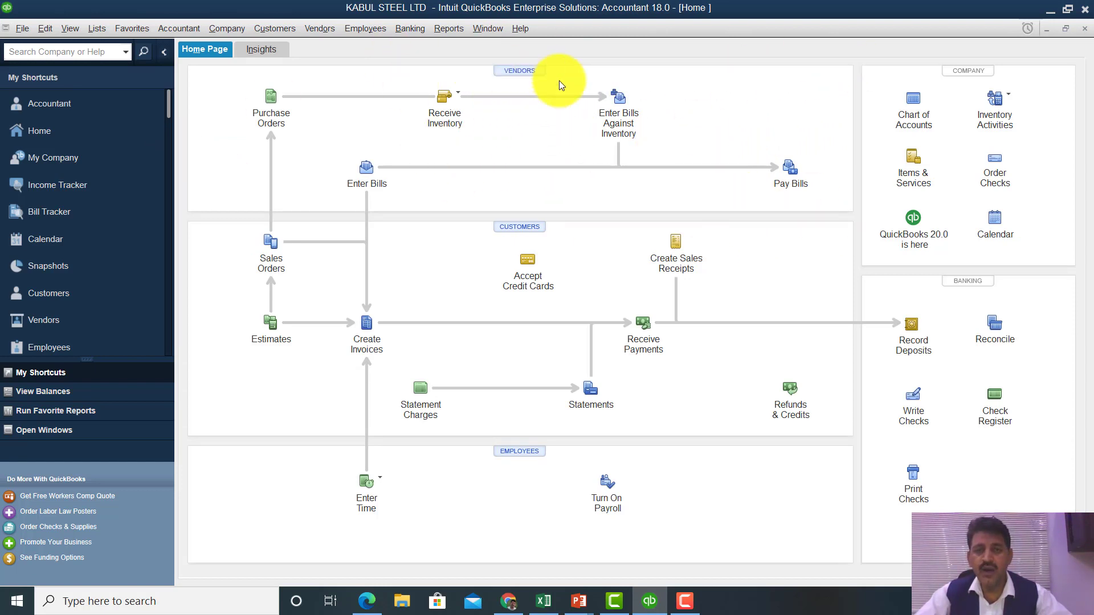
- Open the Vendor Center and view the New Vendor options
click(525, 74)
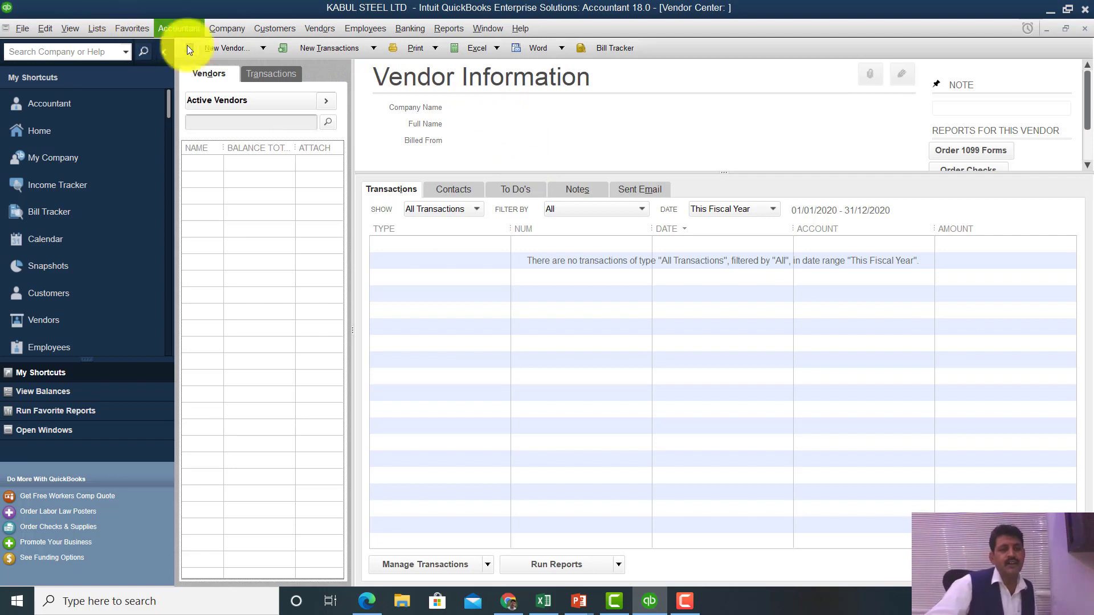
click(259, 53)
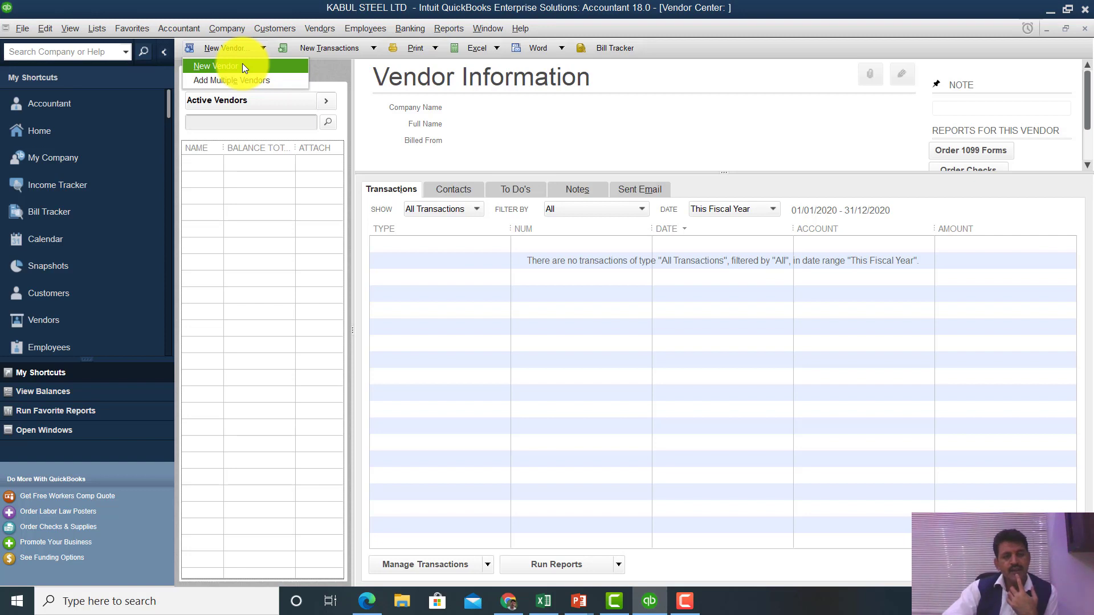
- Create a new vendor 'khan Steel' with company name 'Khan Steel limited'
click(242, 66)
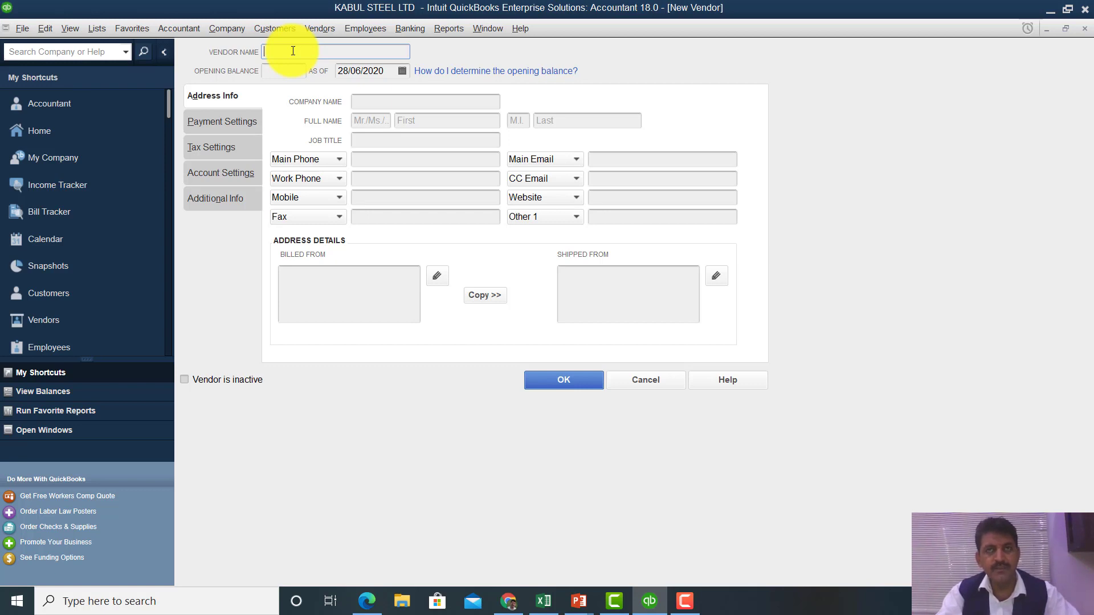
text(kha)
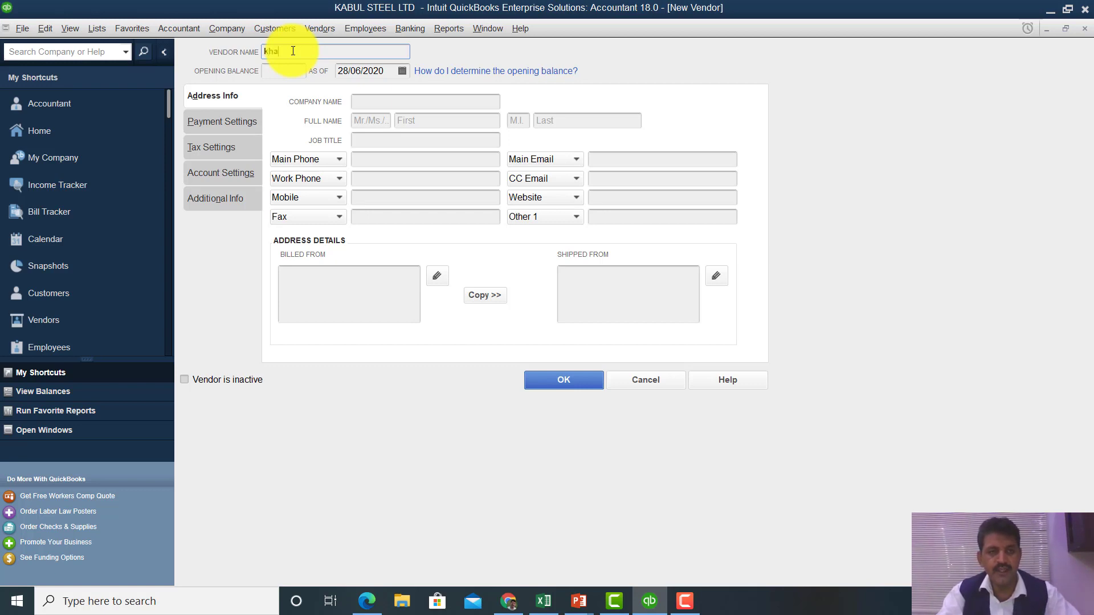
text(n Steel)
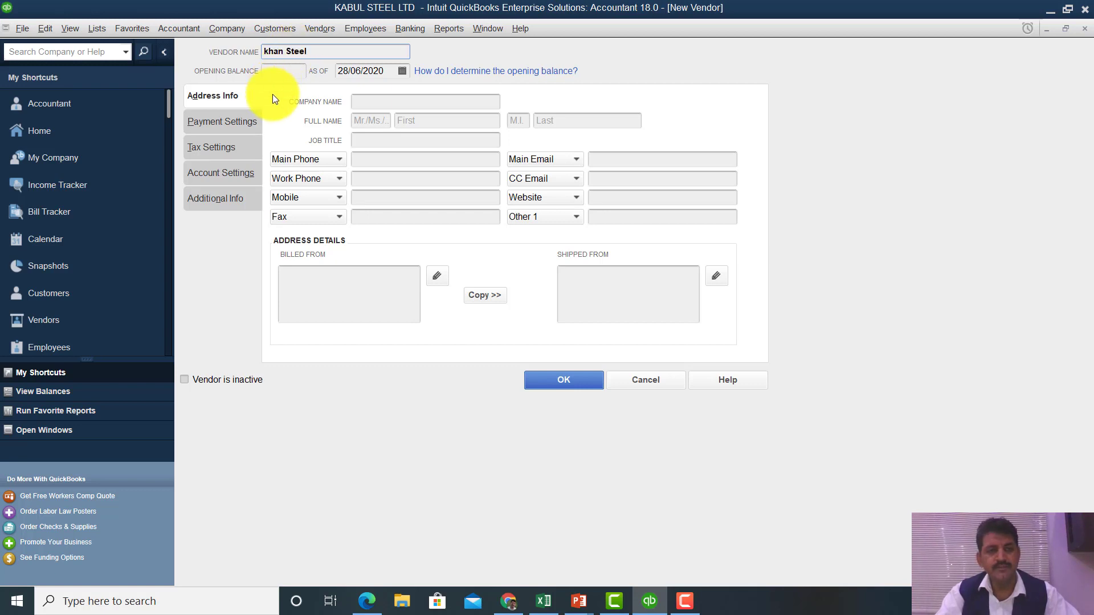
click(360, 99)
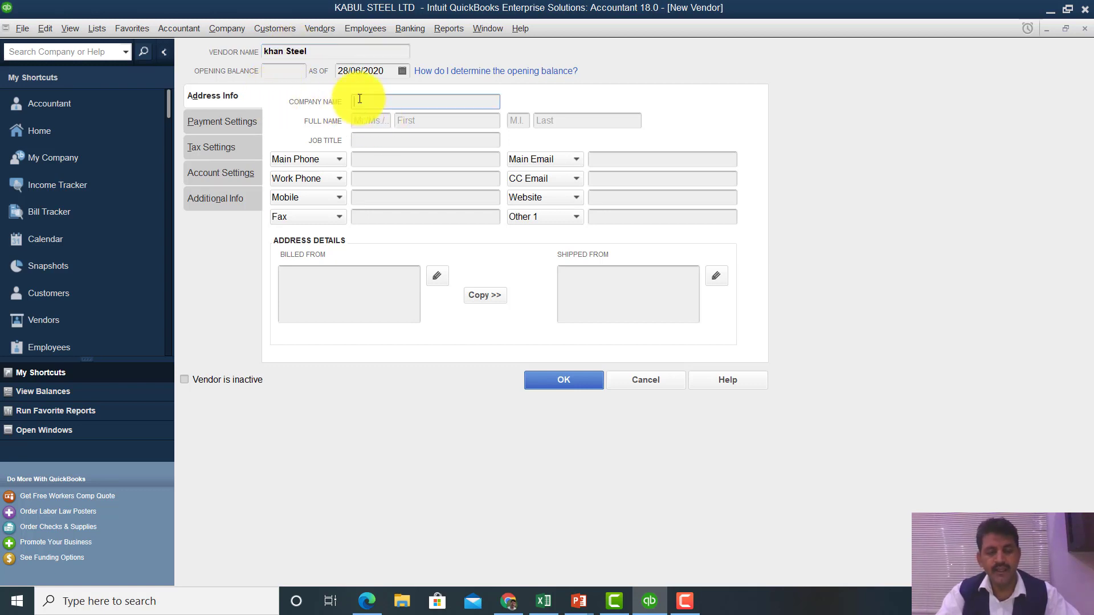
text(khan )
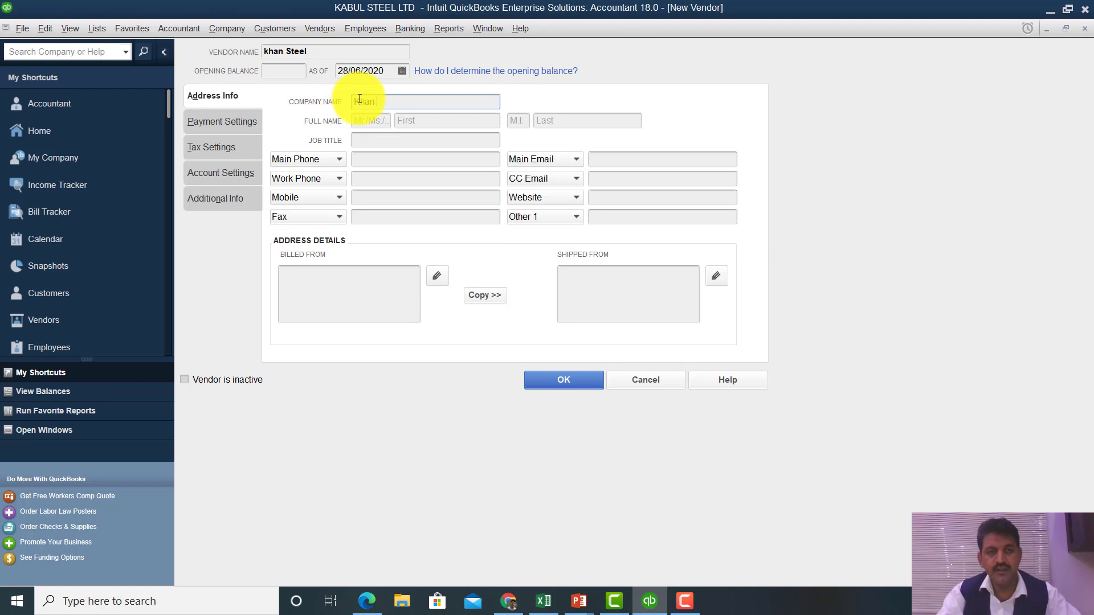
text(Stee)
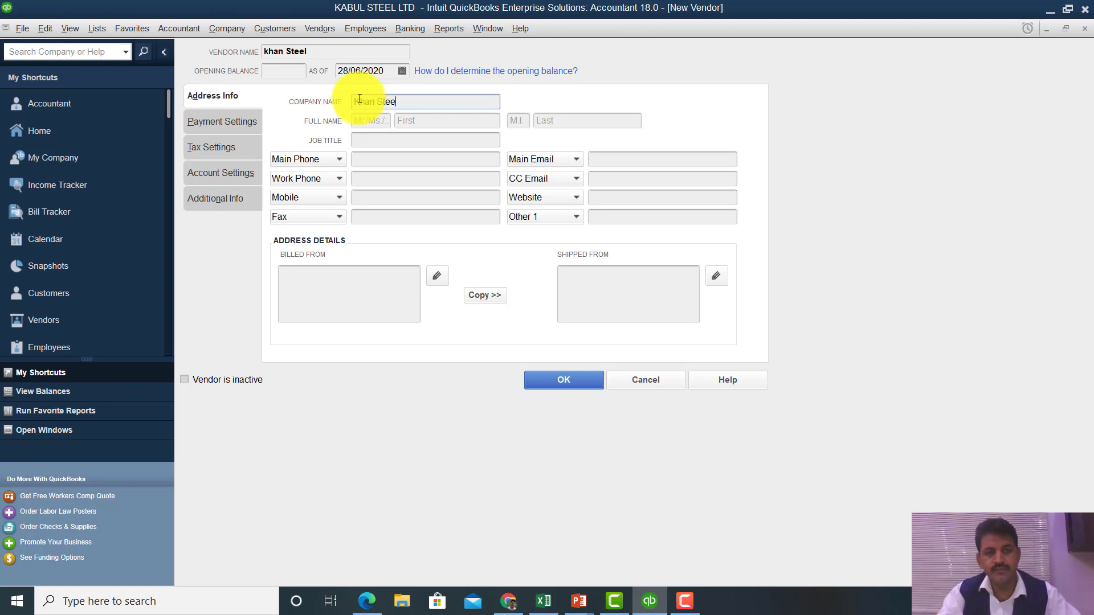
text(l )
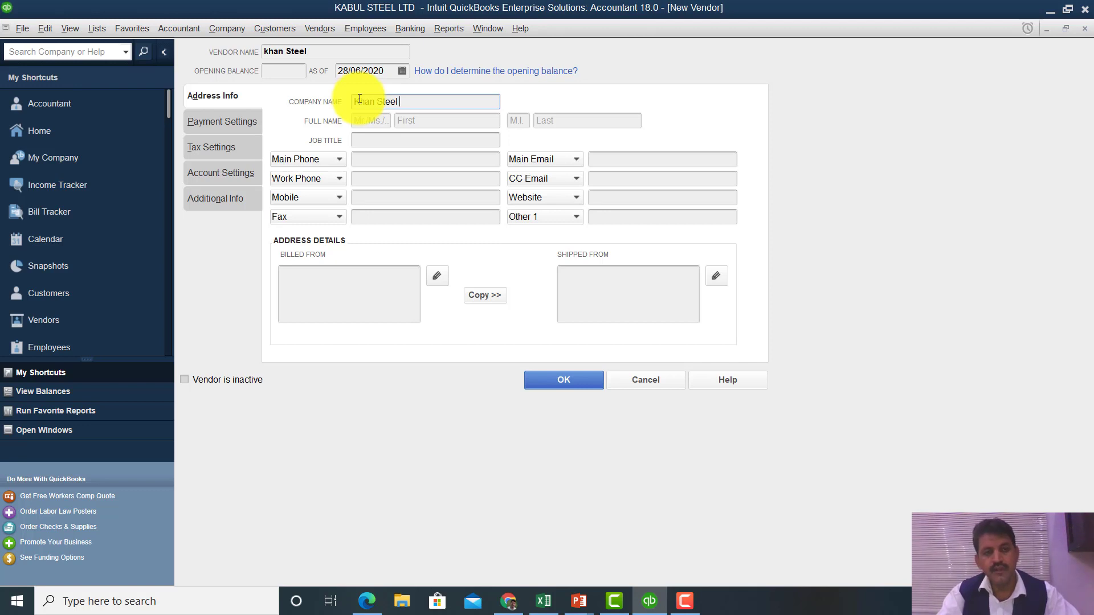
text(limited)
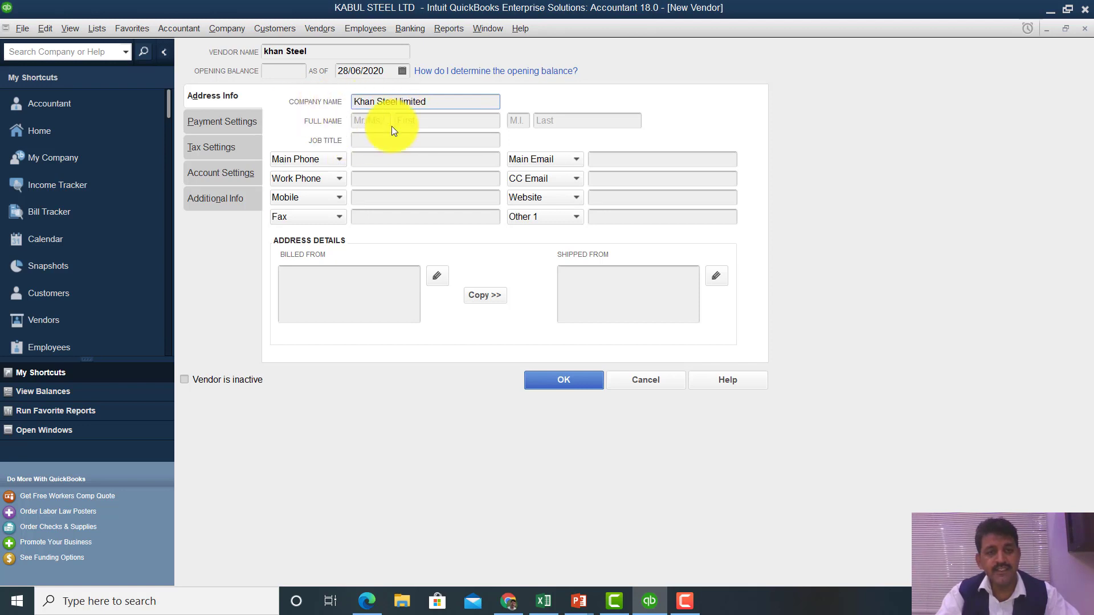
- Enter the contact's title Mr, first name and last name
click(363, 120)
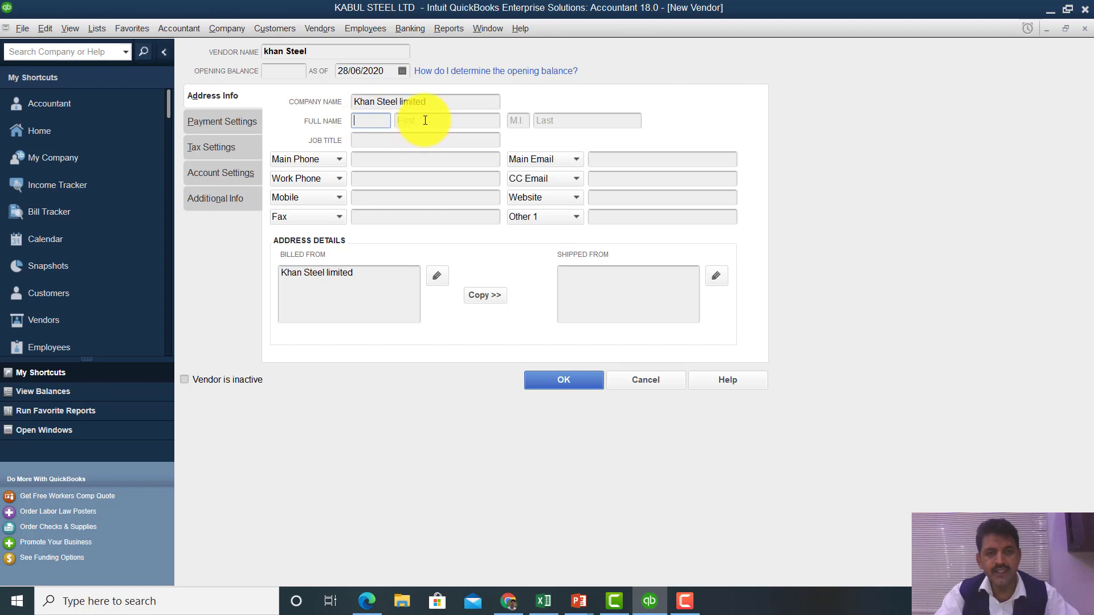
key(Tab)
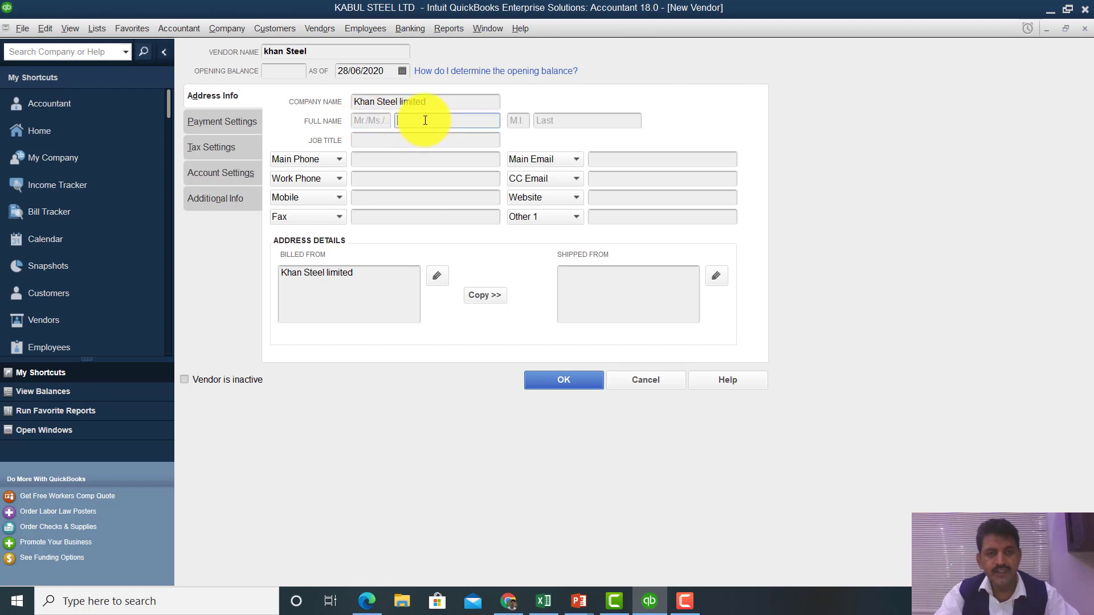
click(362, 122)
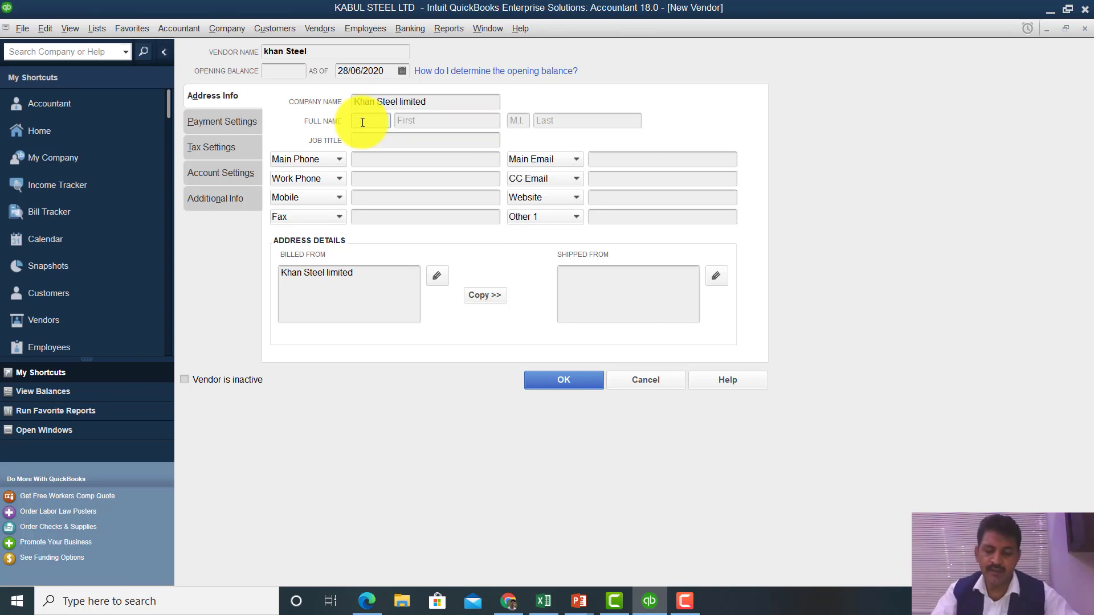
text(Mr)
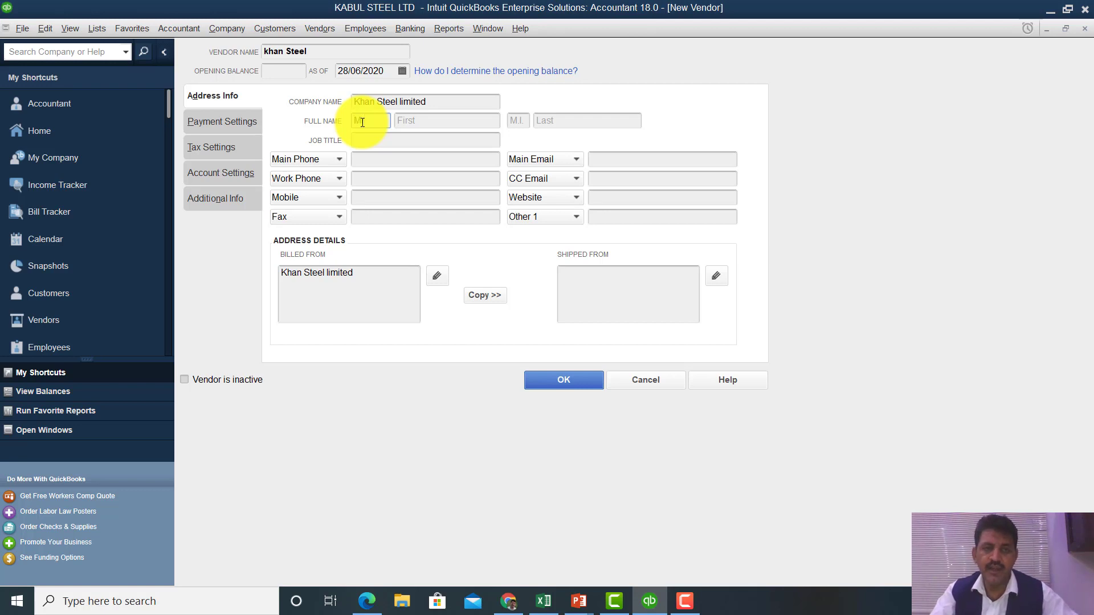
click(416, 125)
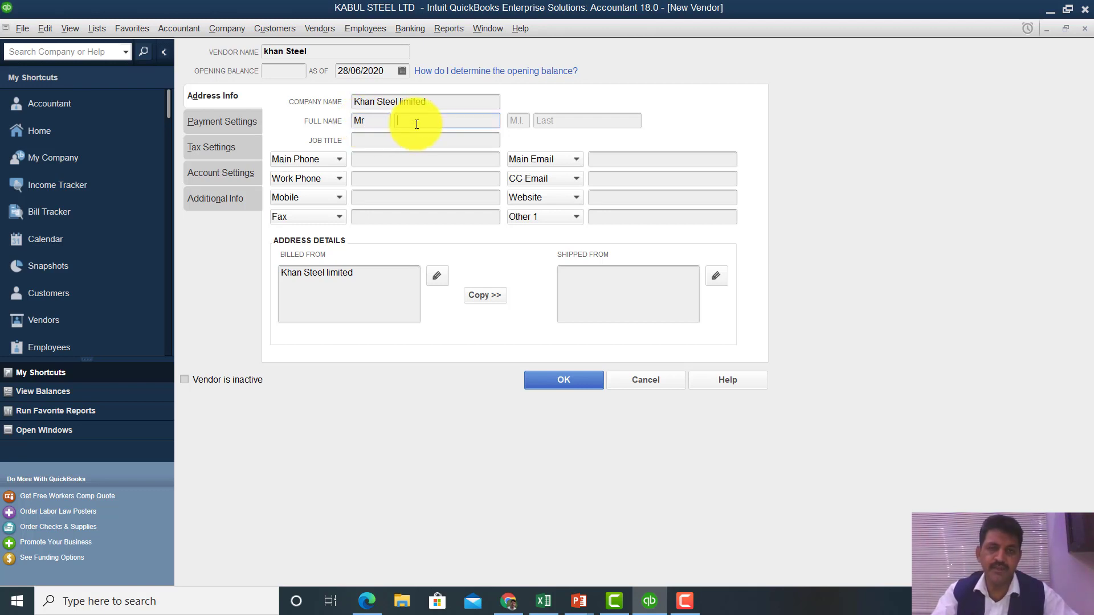
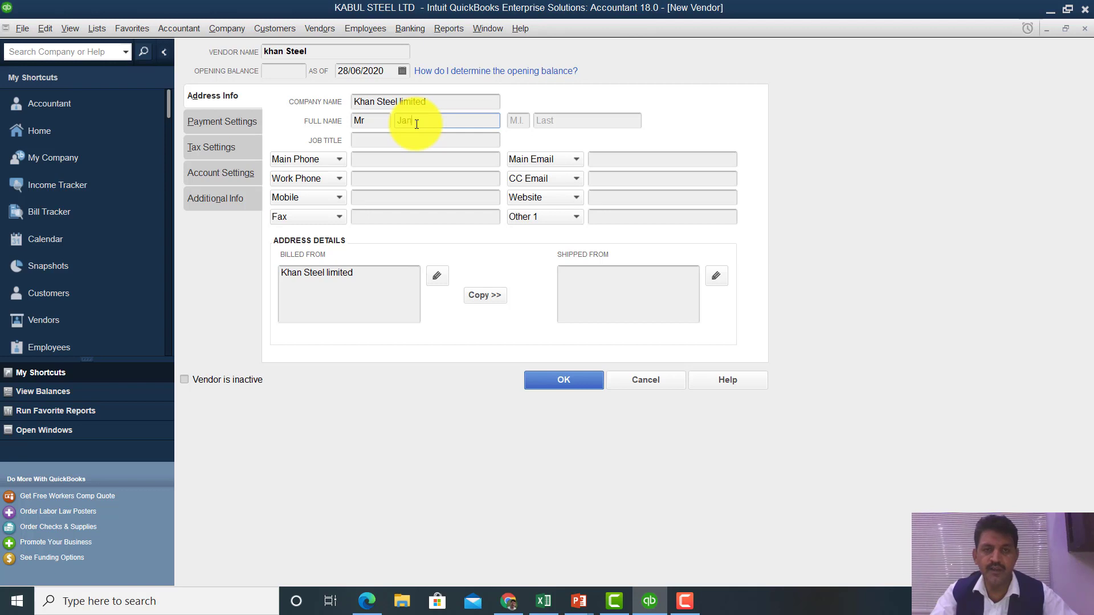
click(520, 123)
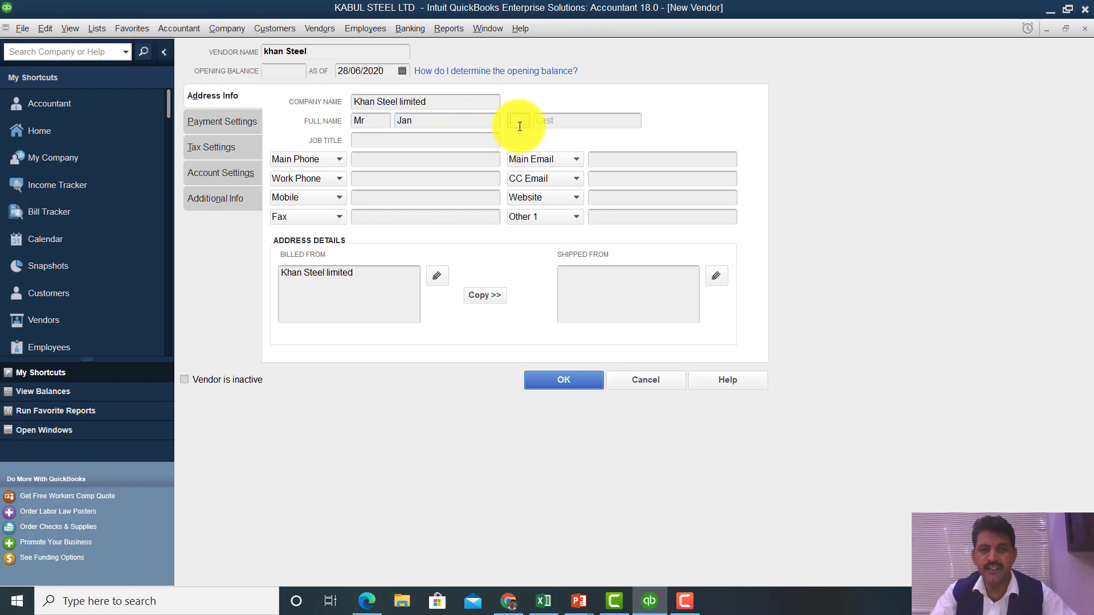
click(555, 121)
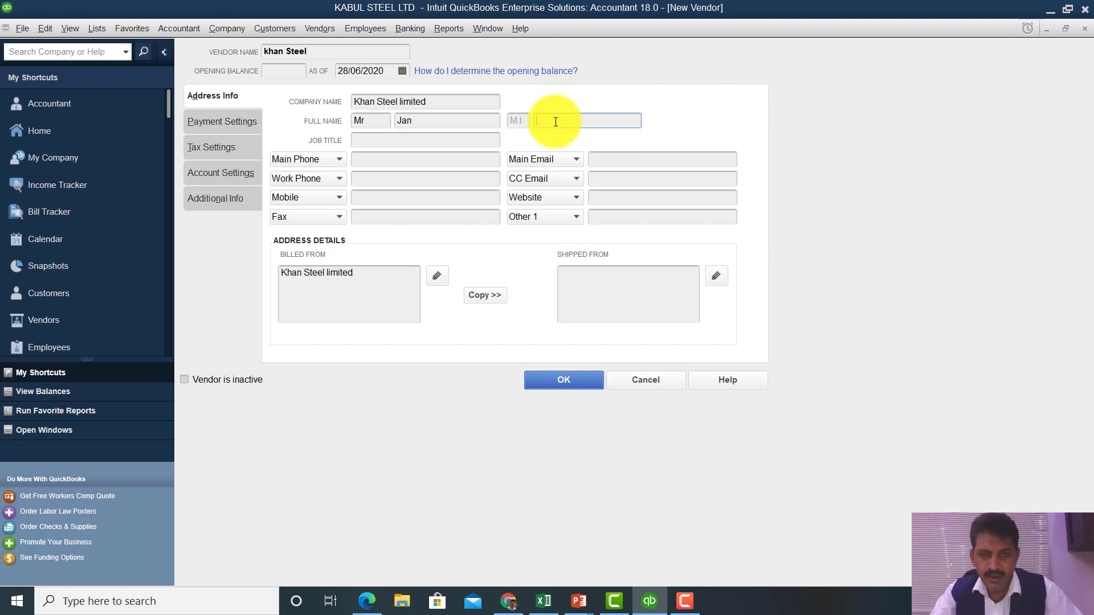
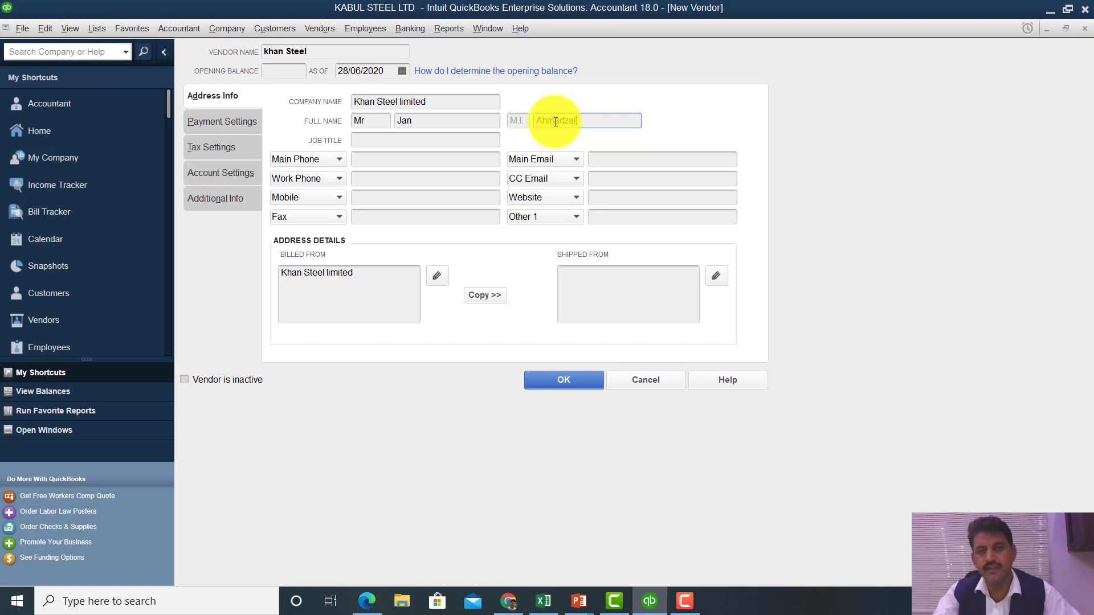
- Set job title Purchase Manager and enter the main and work phone numbers
click(403, 143)
text(Purc)
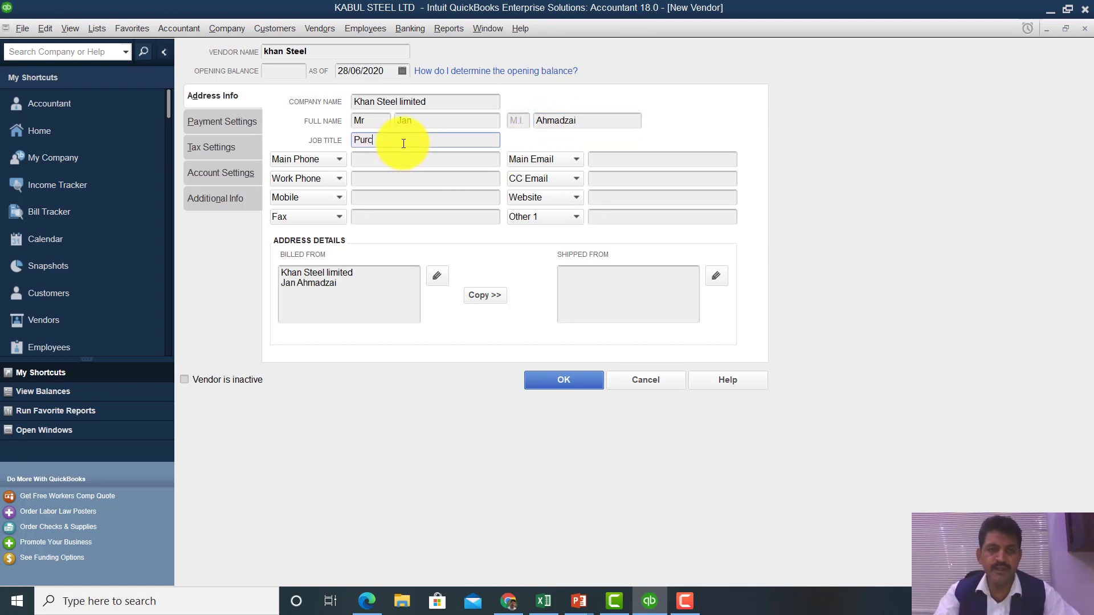
text(hase Manager)
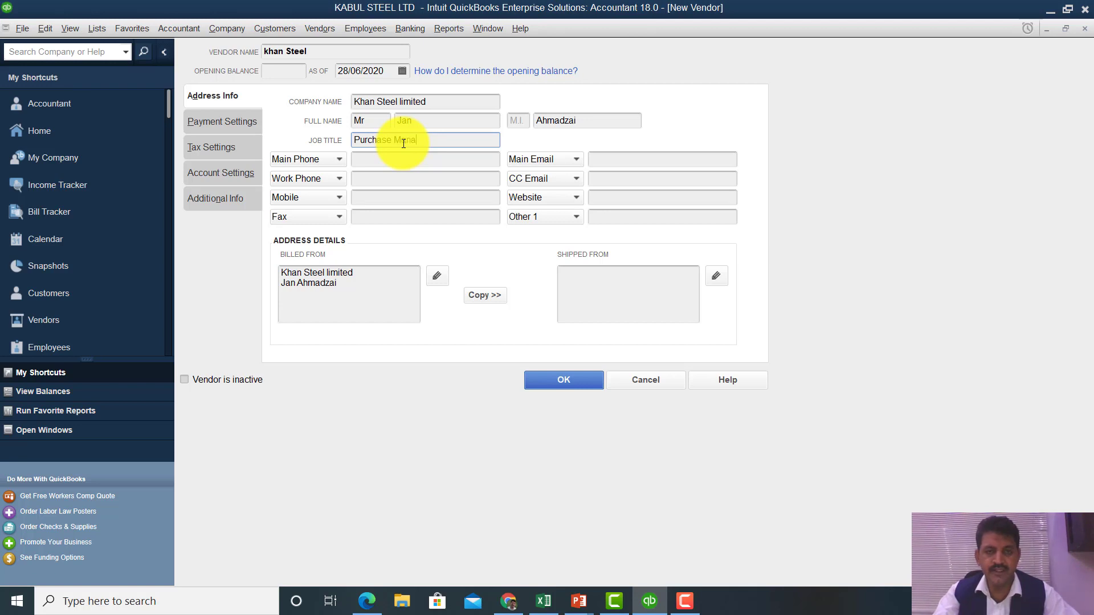
click(369, 160)
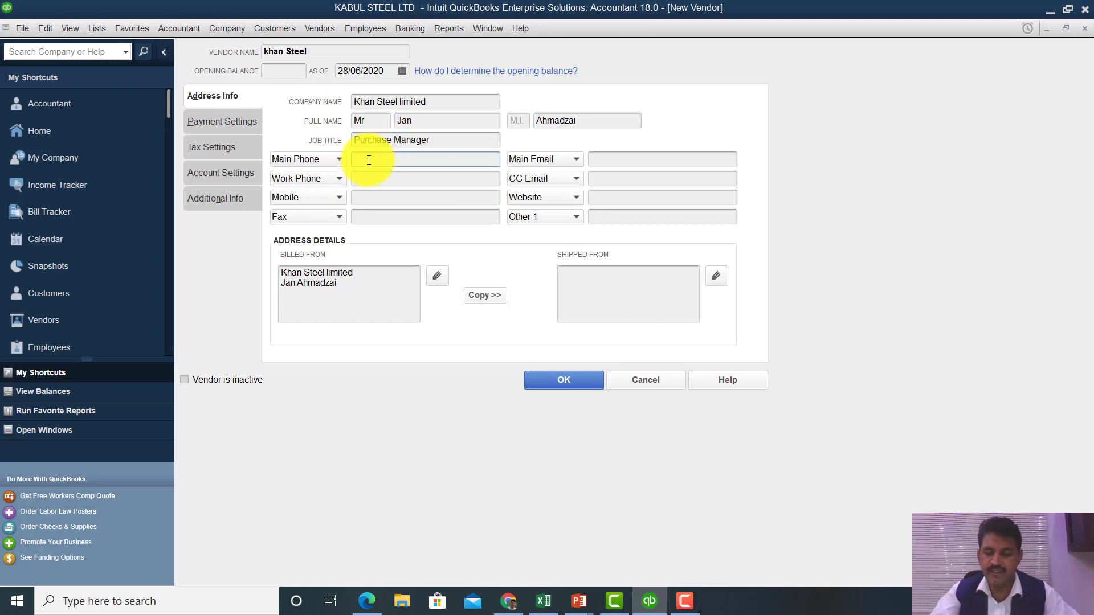
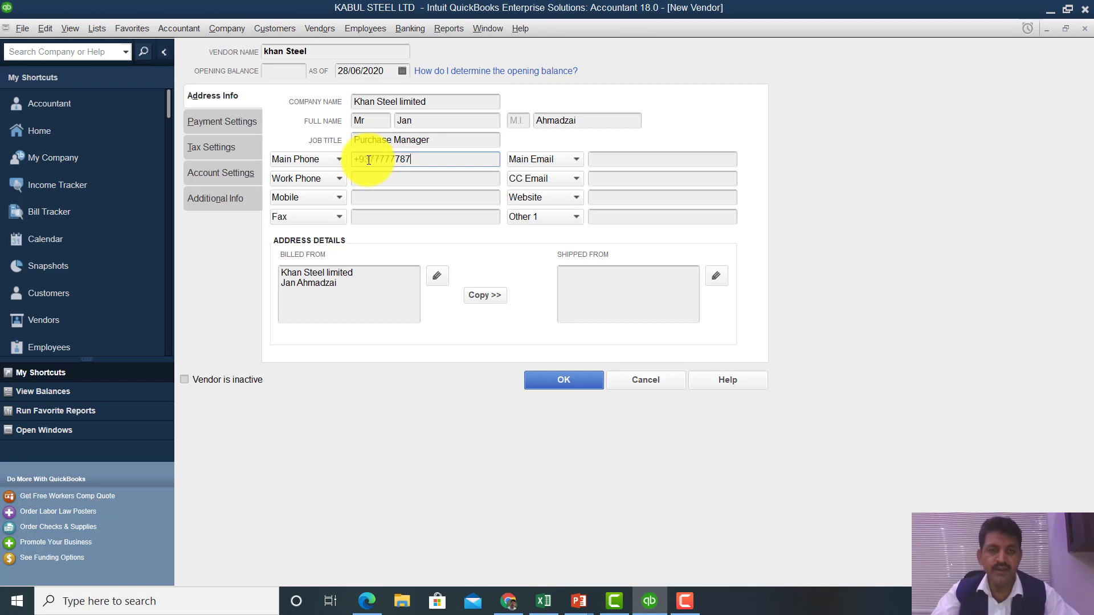
click(393, 182)
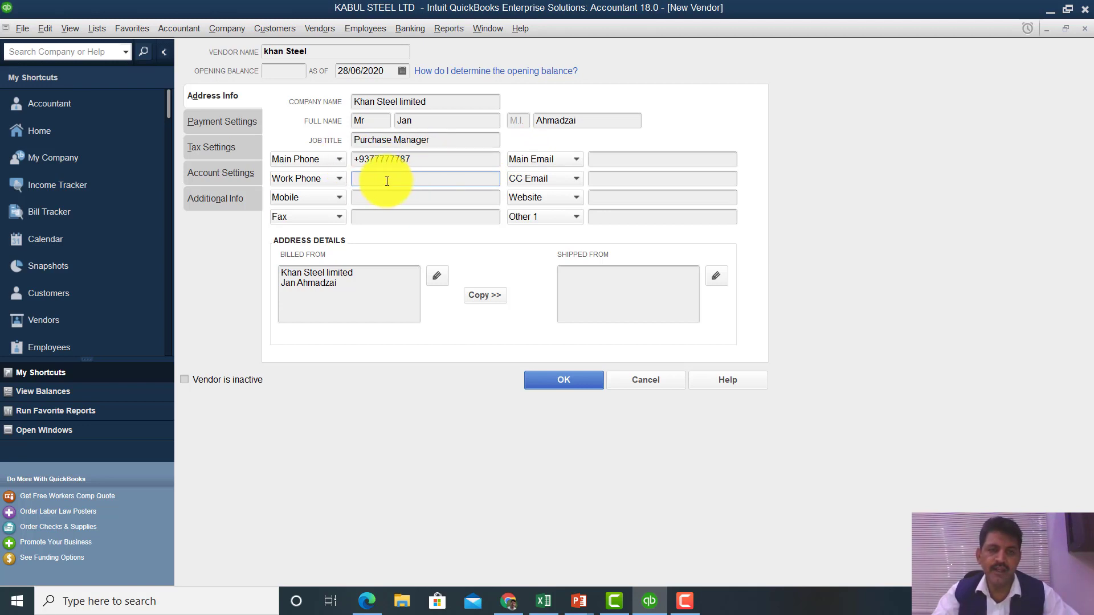
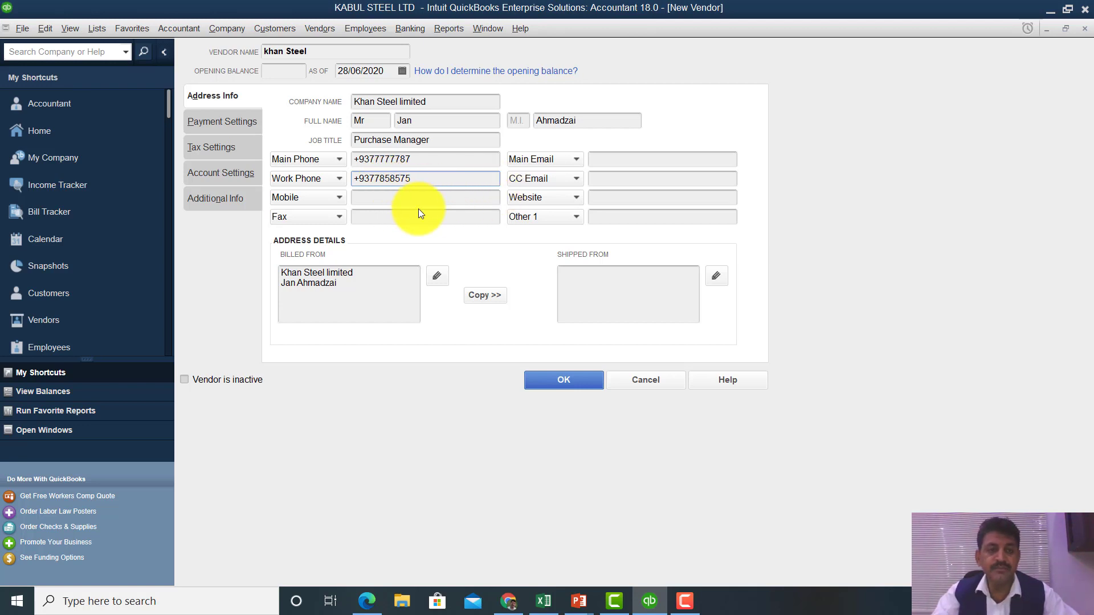
- Enter the contact's mobile and fax numbers, correcting typos
click(361, 201)
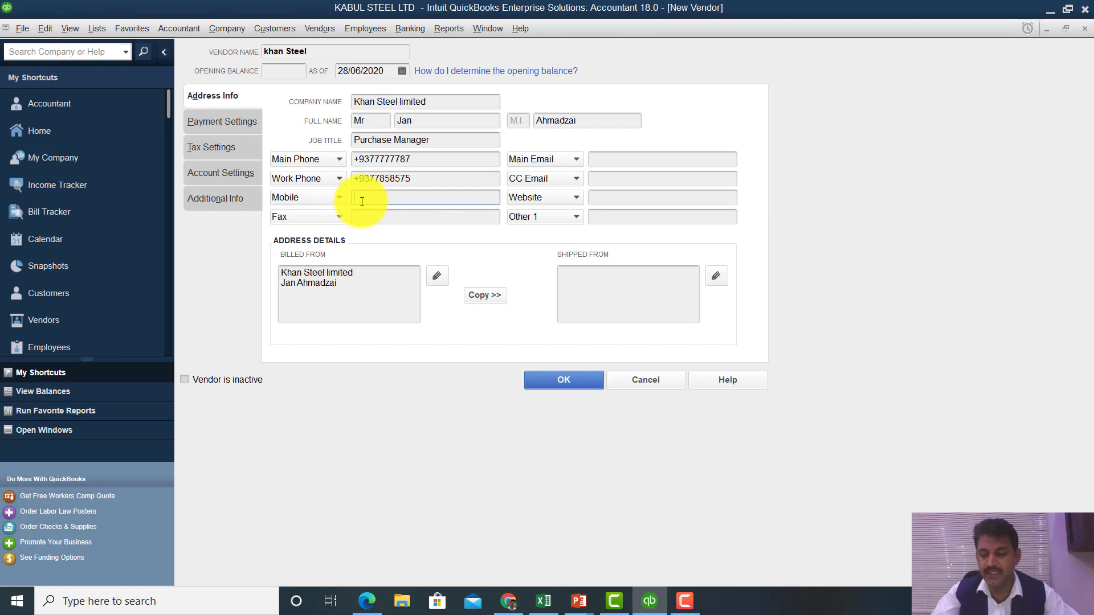
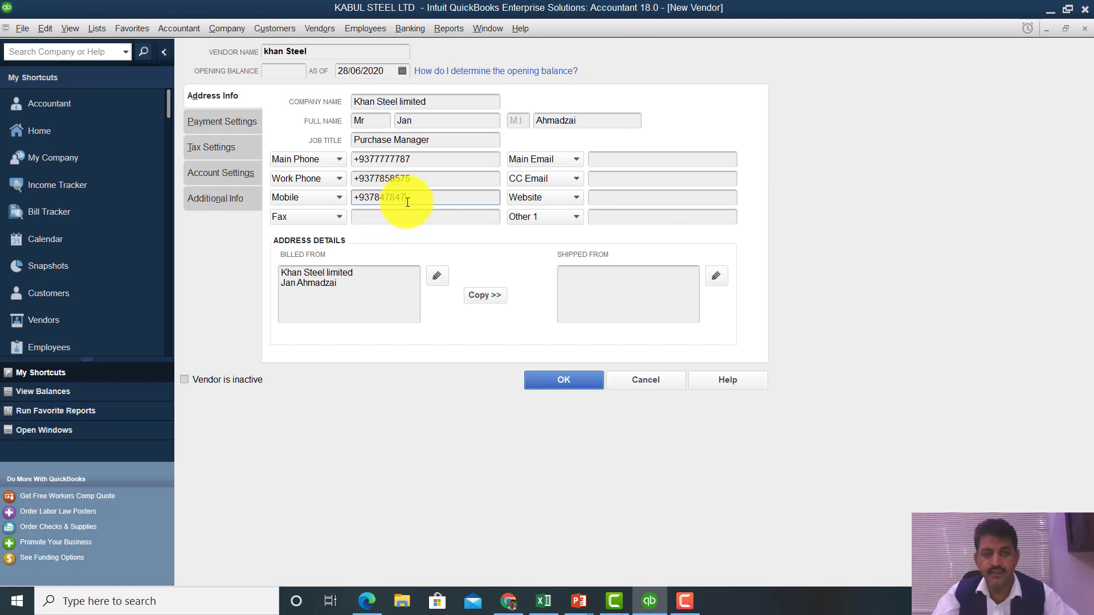
click(407, 219)
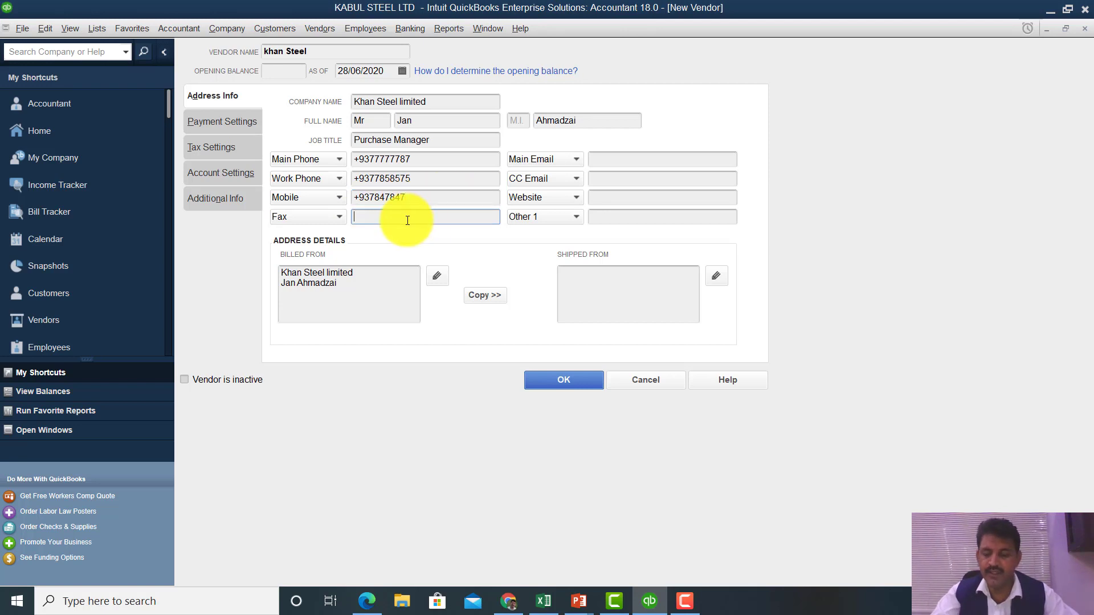
text(9)
key(BackSpace)
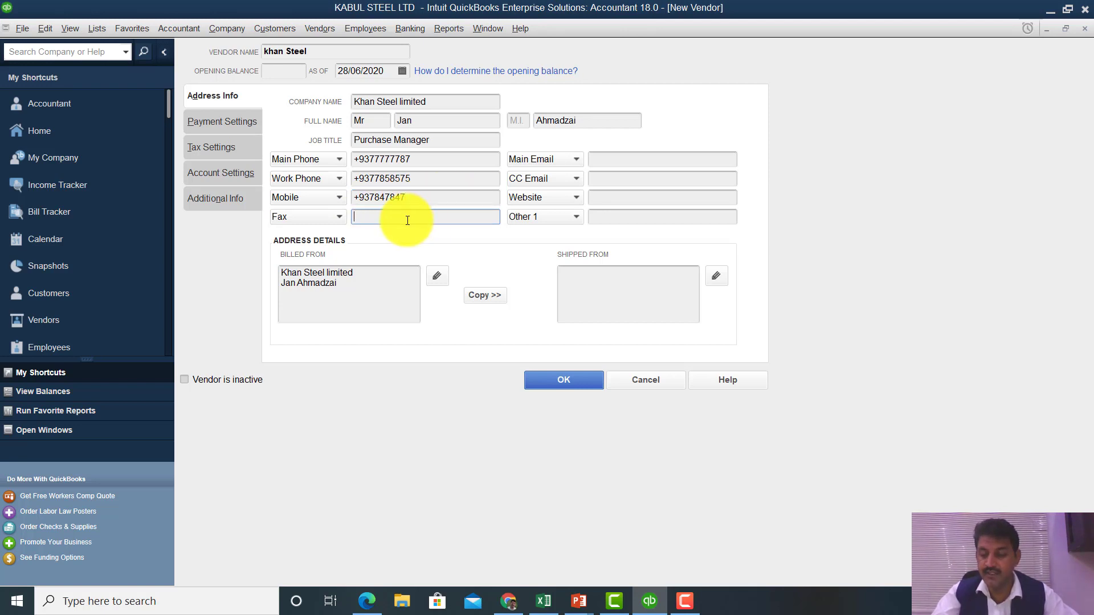
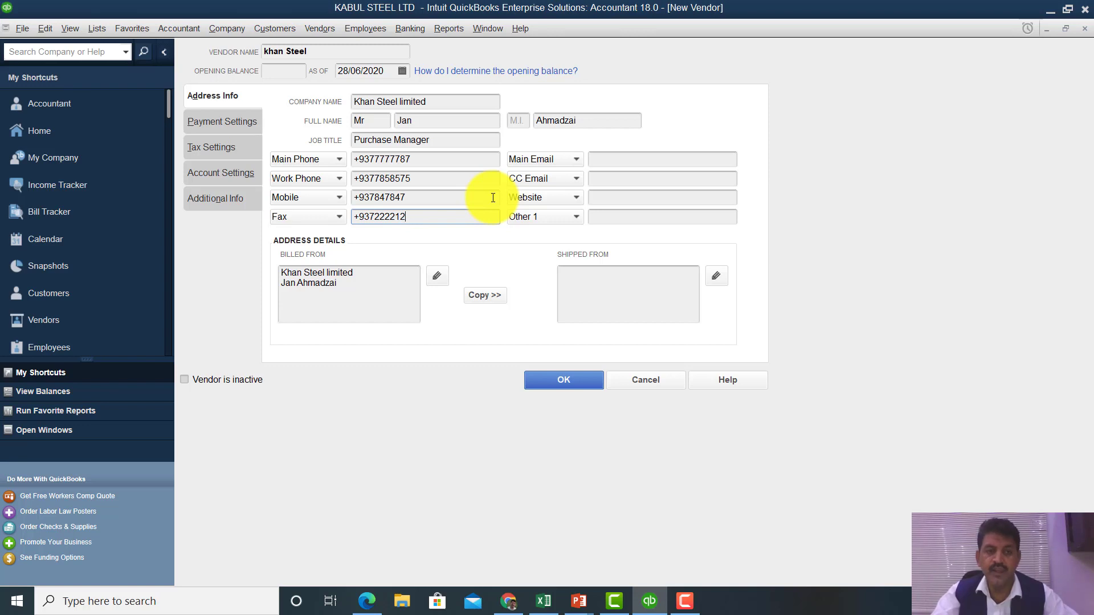
- Enter the contact's main e-mail and the vendor's finance CC e-mail address
click(607, 162)
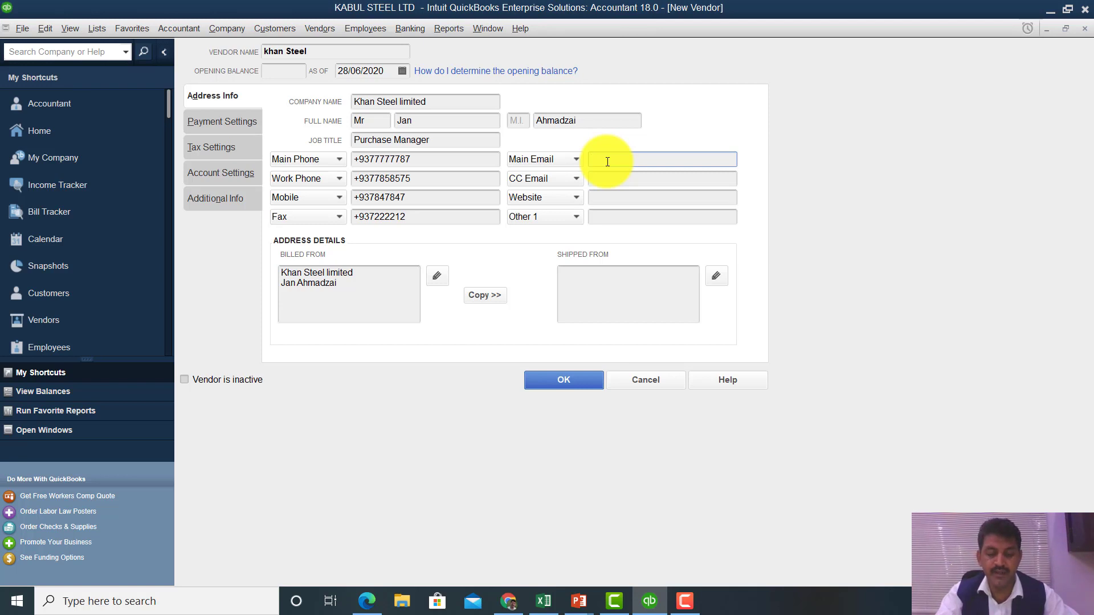
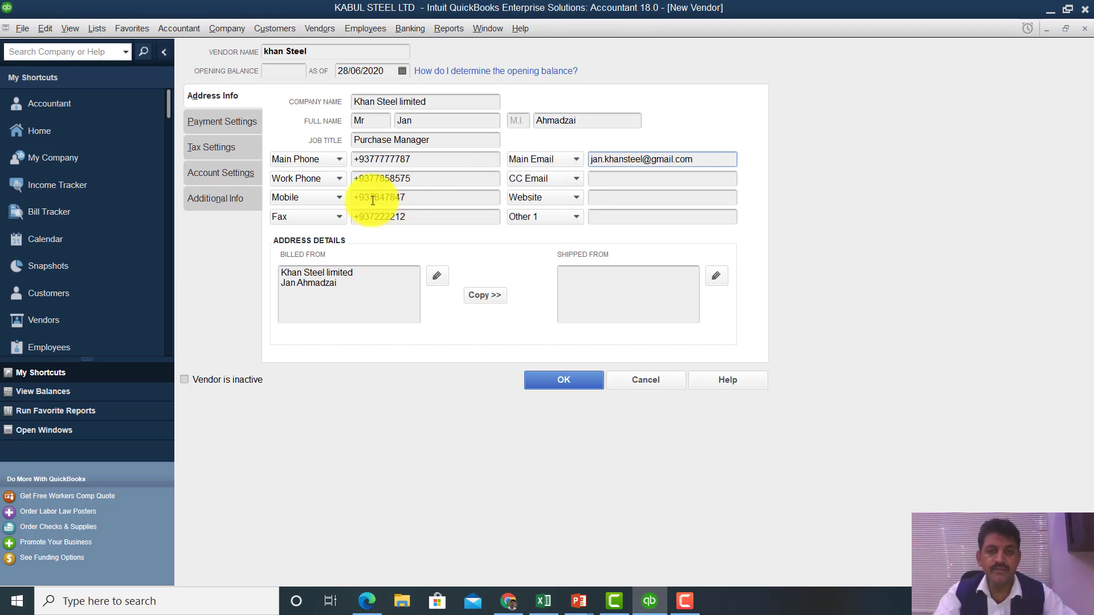
click(608, 183)
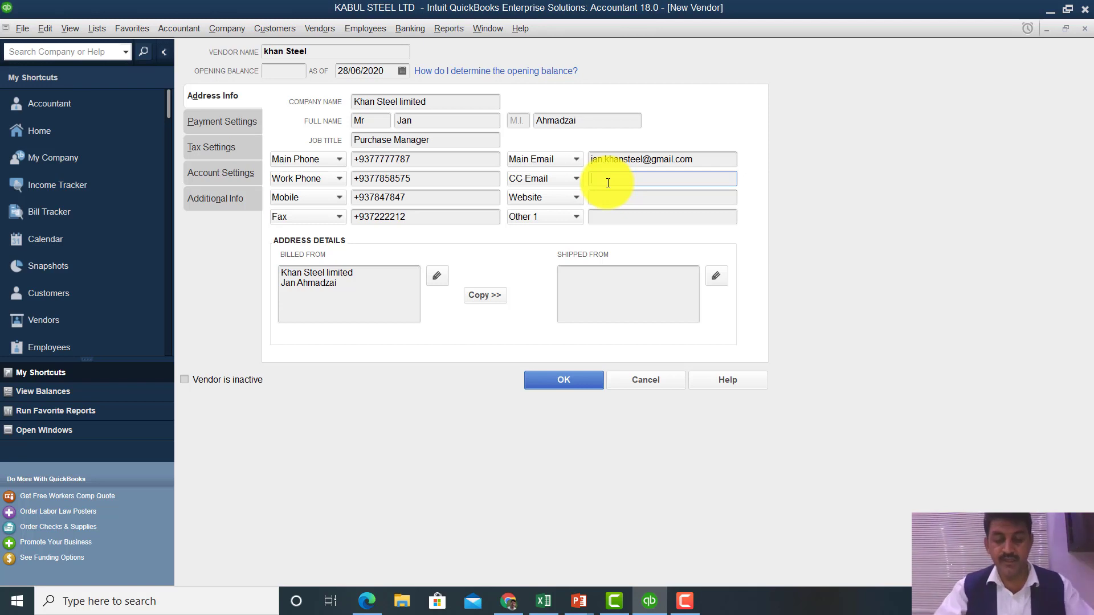
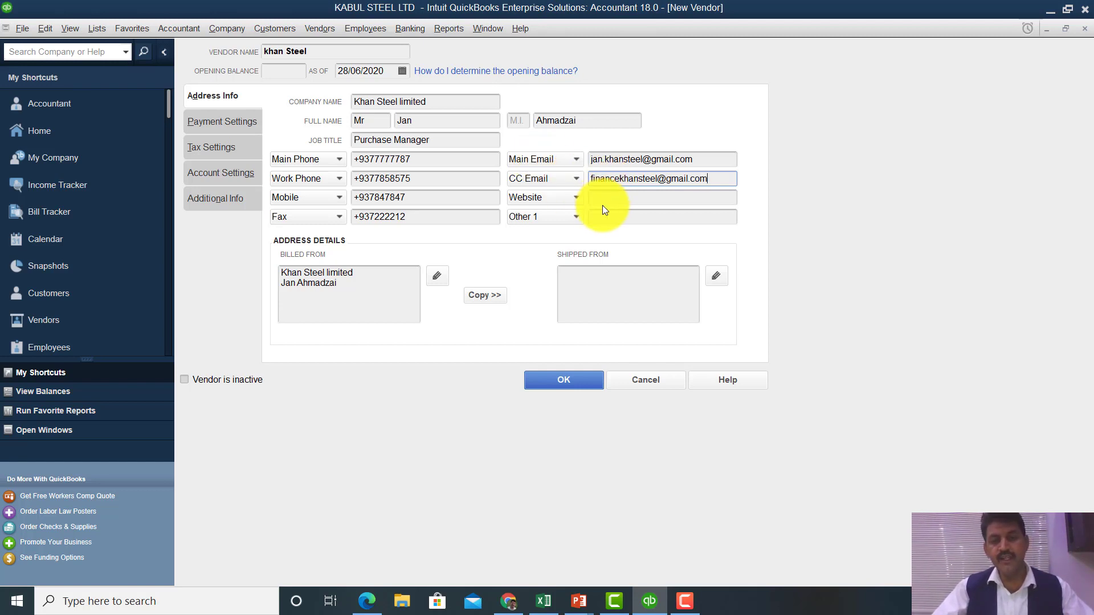
- Add website khansteel.com and set the spare field to Skype ID with the contact's Skype name
click(609, 204)
text(khan)
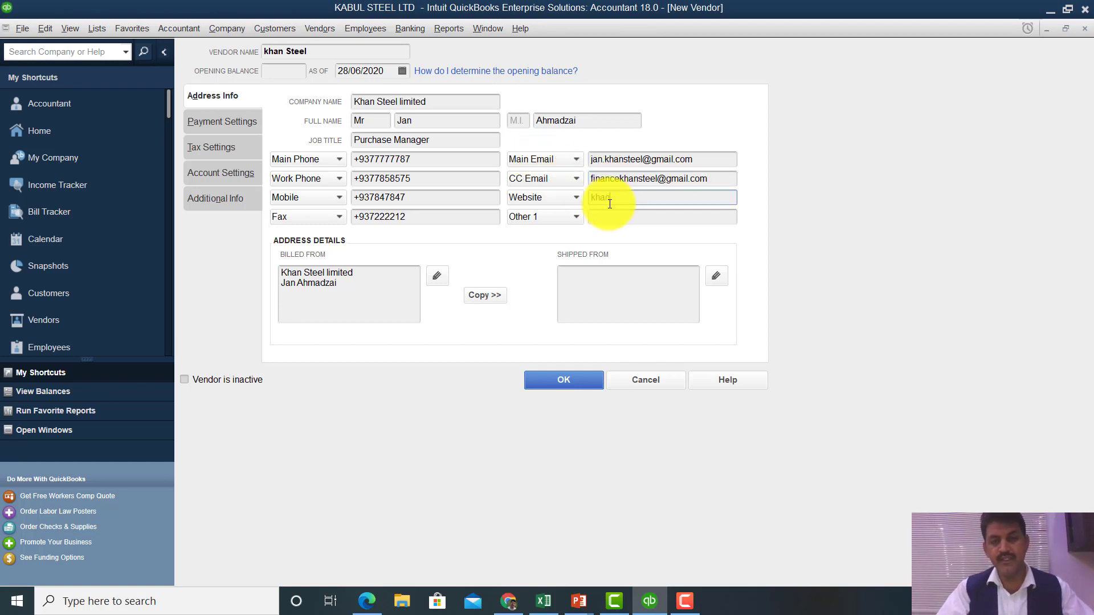
text(steel)
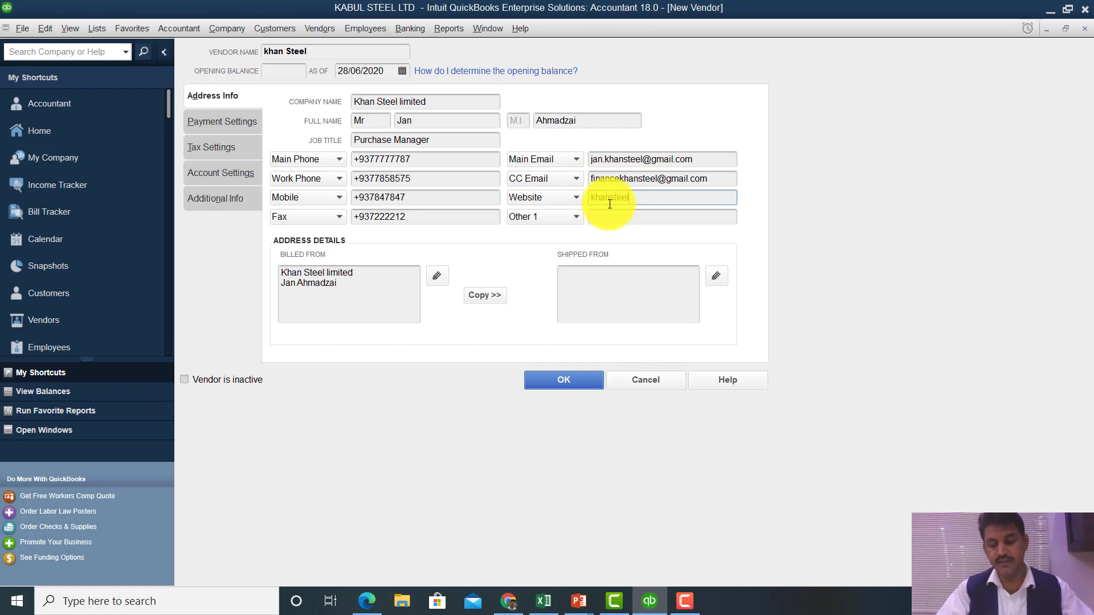
text(.com)
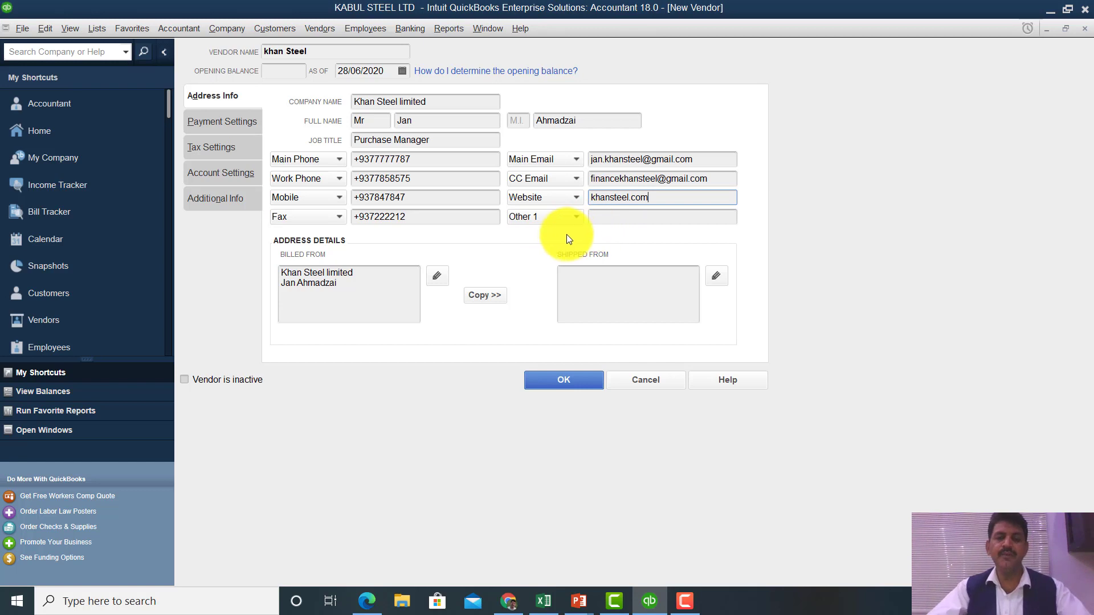
click(567, 218)
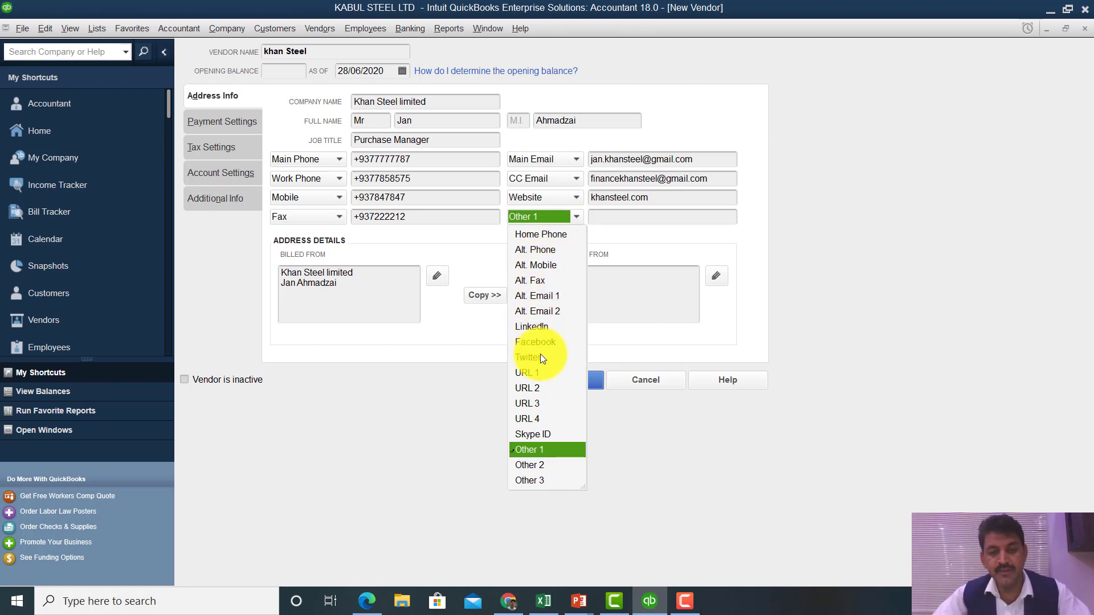
click(544, 435)
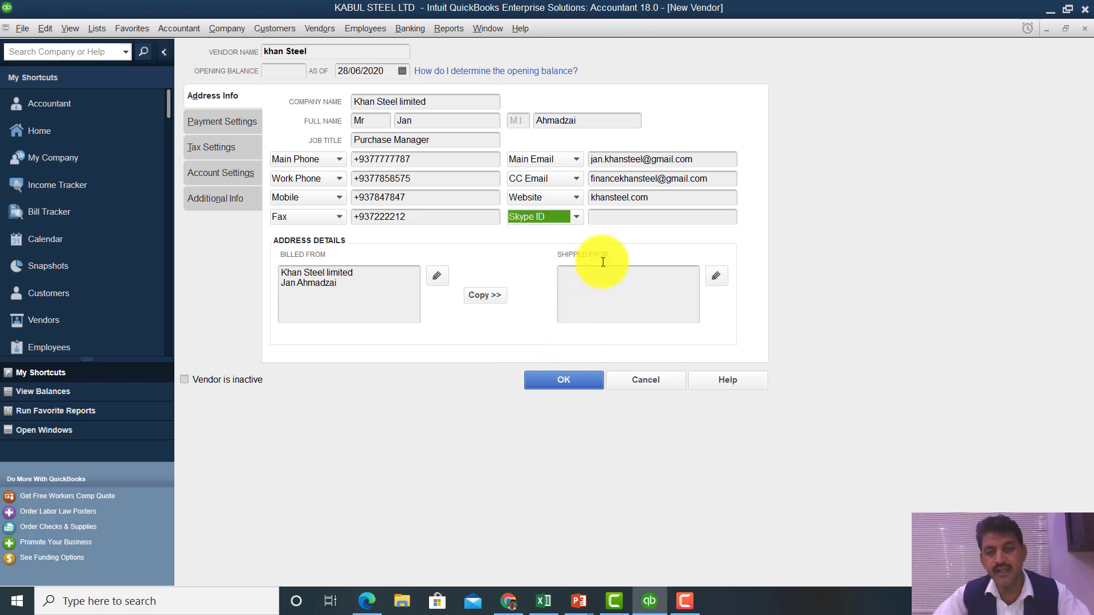
click(614, 215)
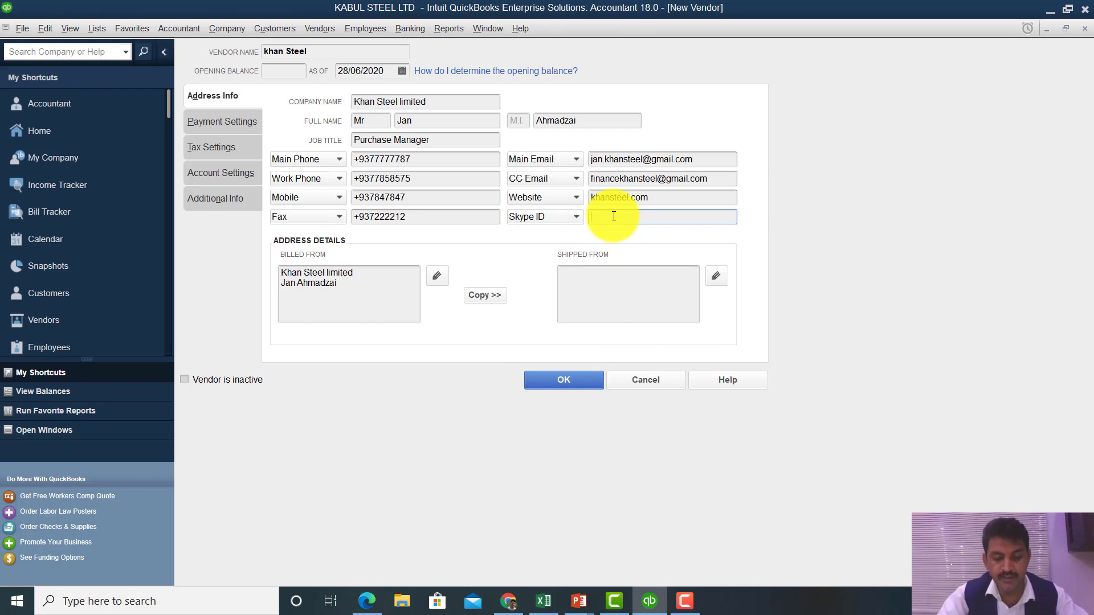
text(jan)
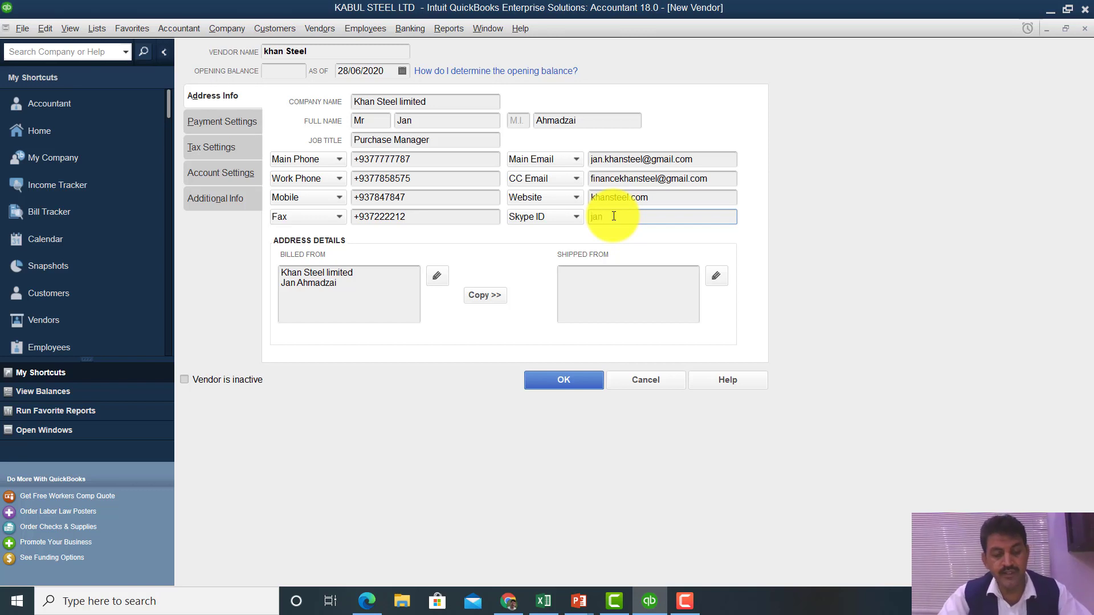
text(12)
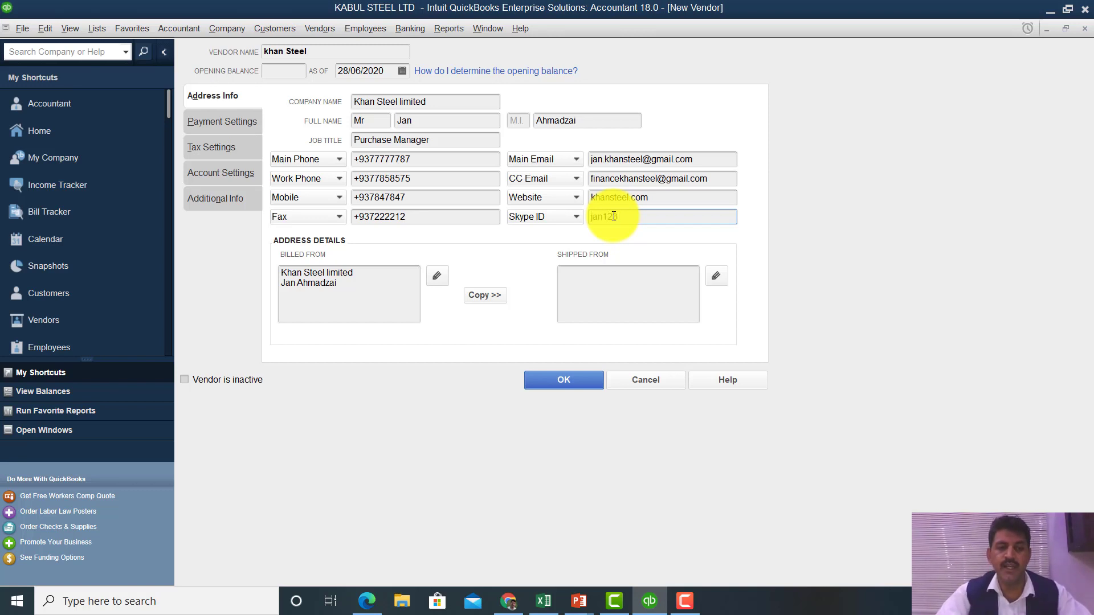
text(3)
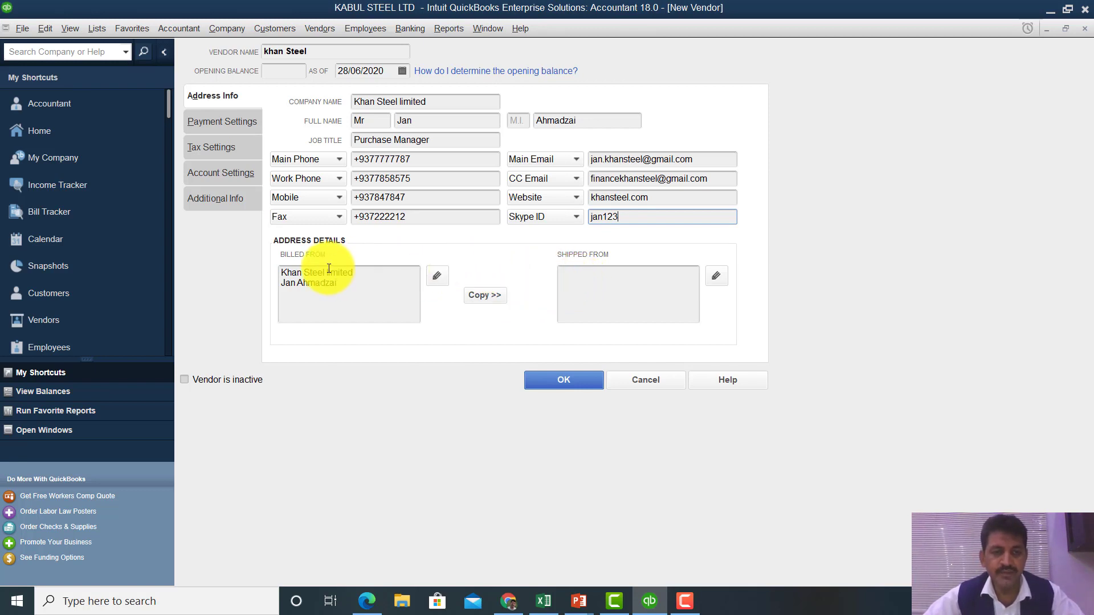
- Copy the billing address into the shipping address and show the Payment Settings
click(488, 296)
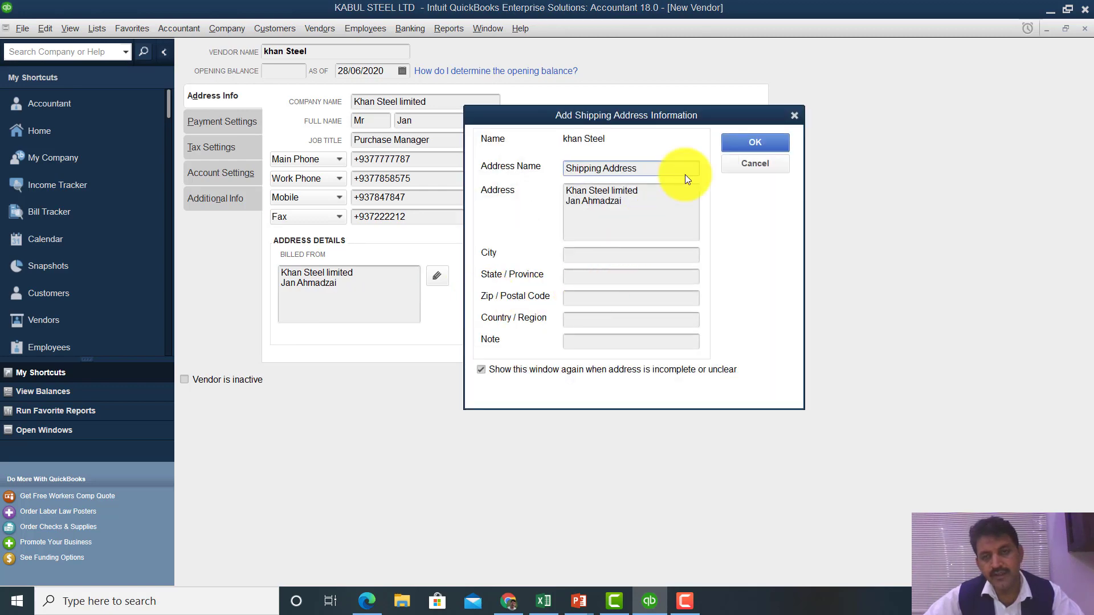
click(743, 138)
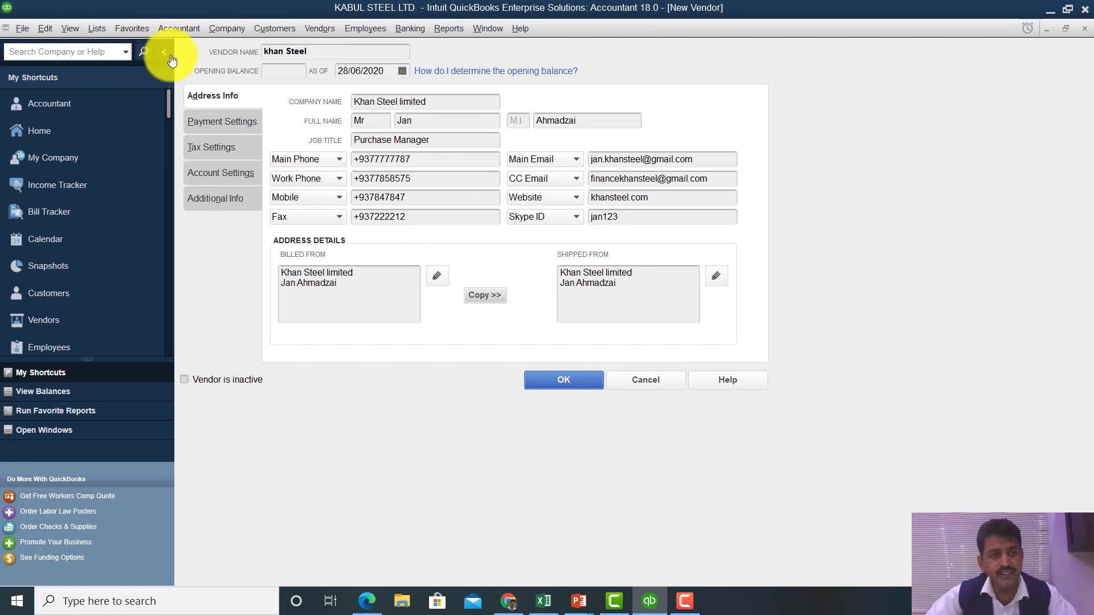
click(239, 120)
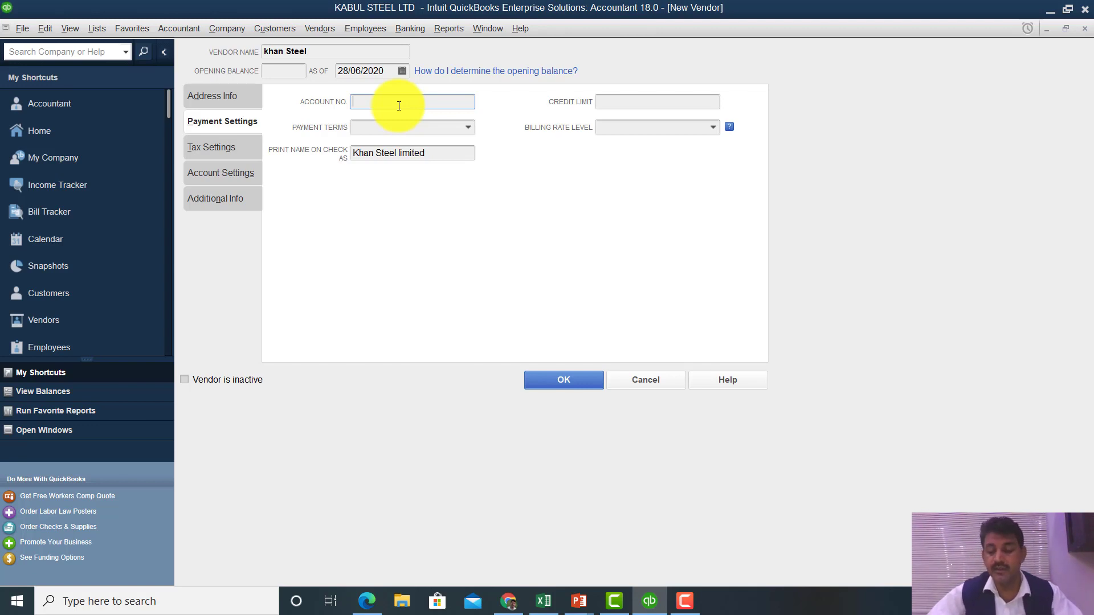
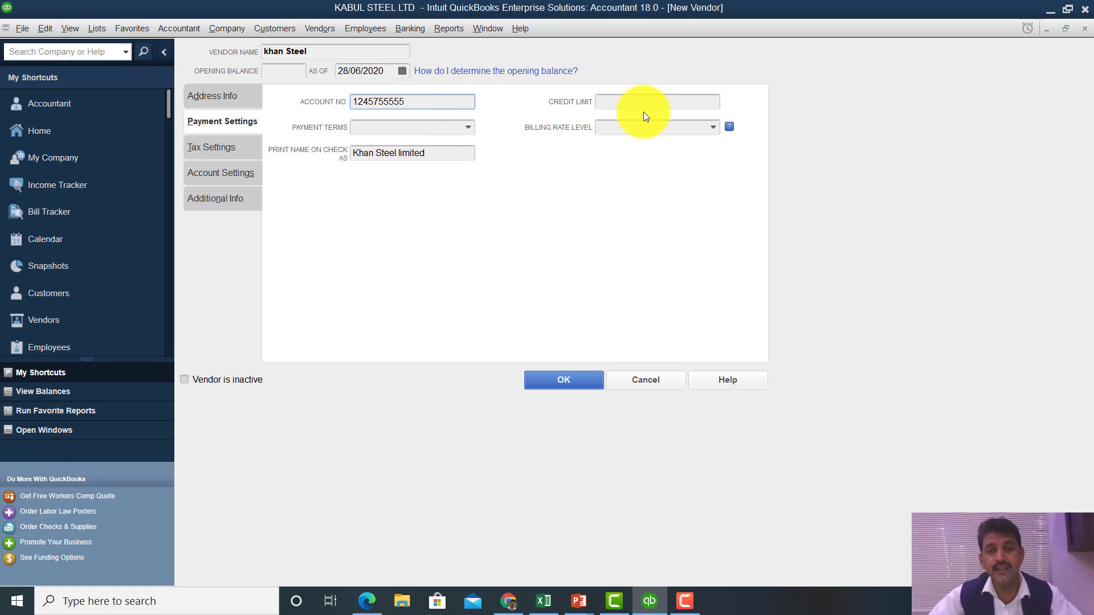
- Enter the vendor account number, credit limit 50000 and payment terms 2% 10 Net 30
click(631, 101)
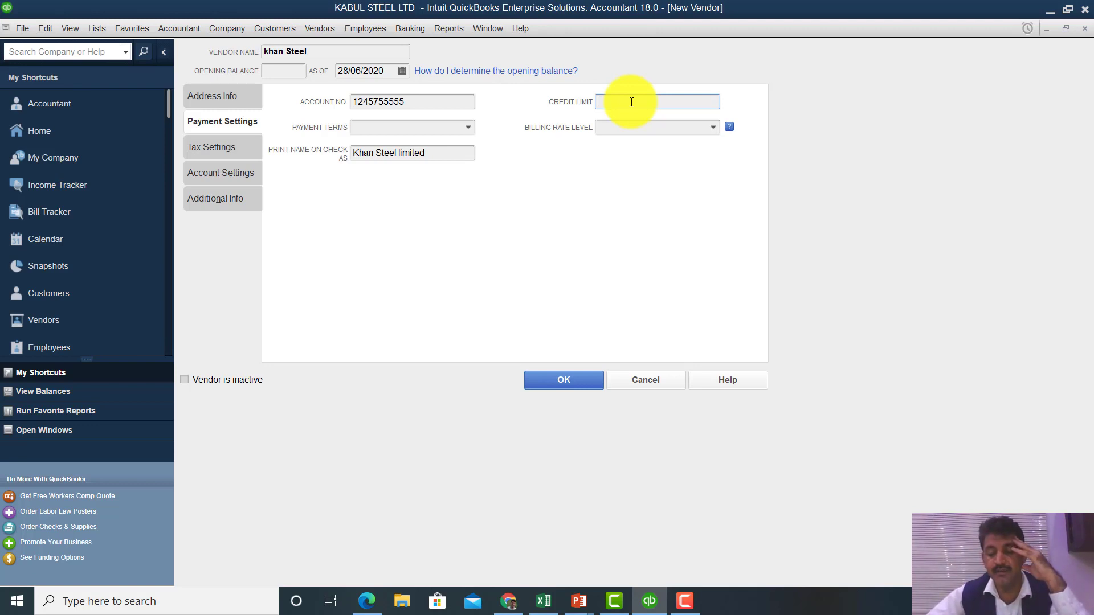
text(50000)
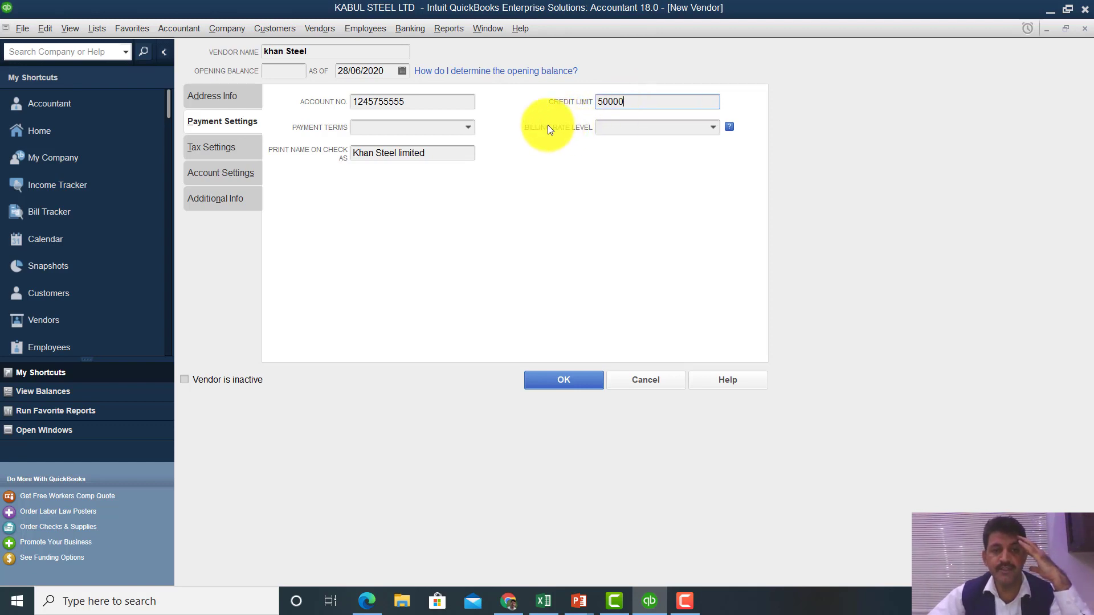
click(471, 132)
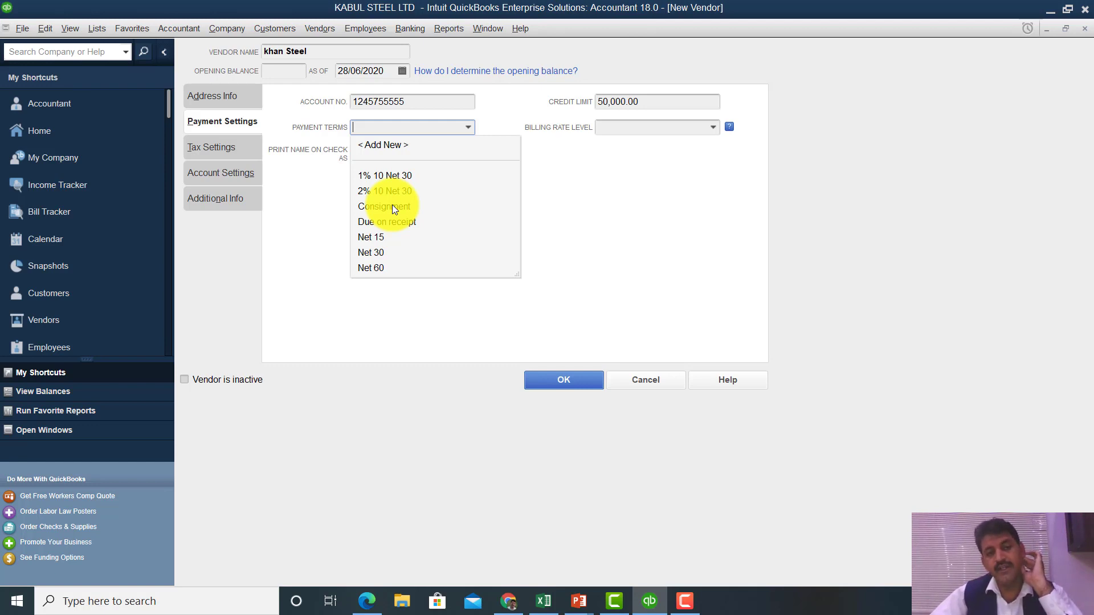
click(393, 192)
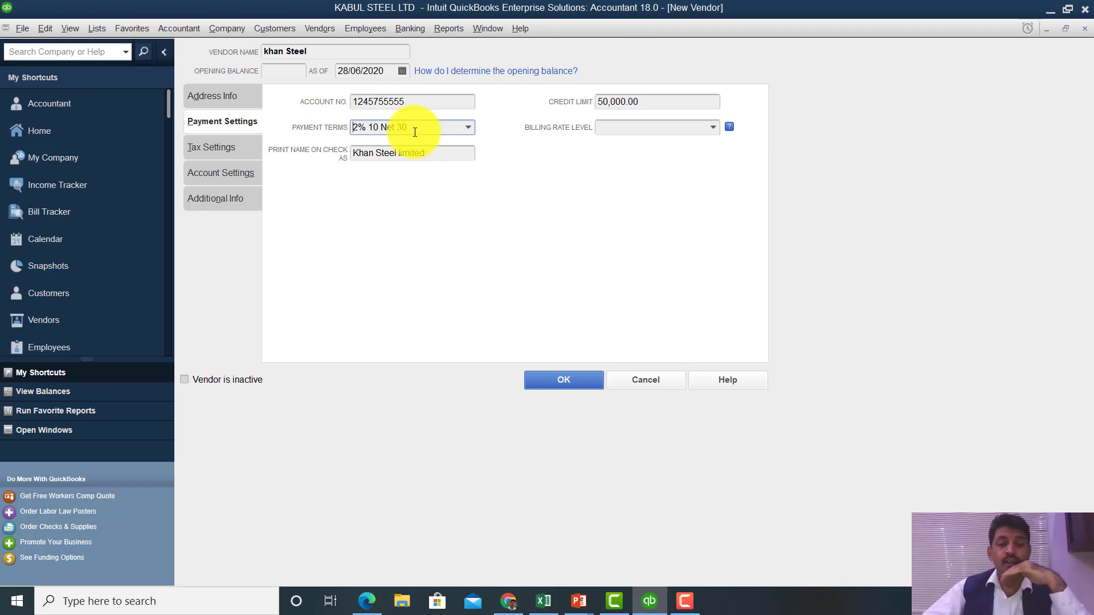
click(711, 130)
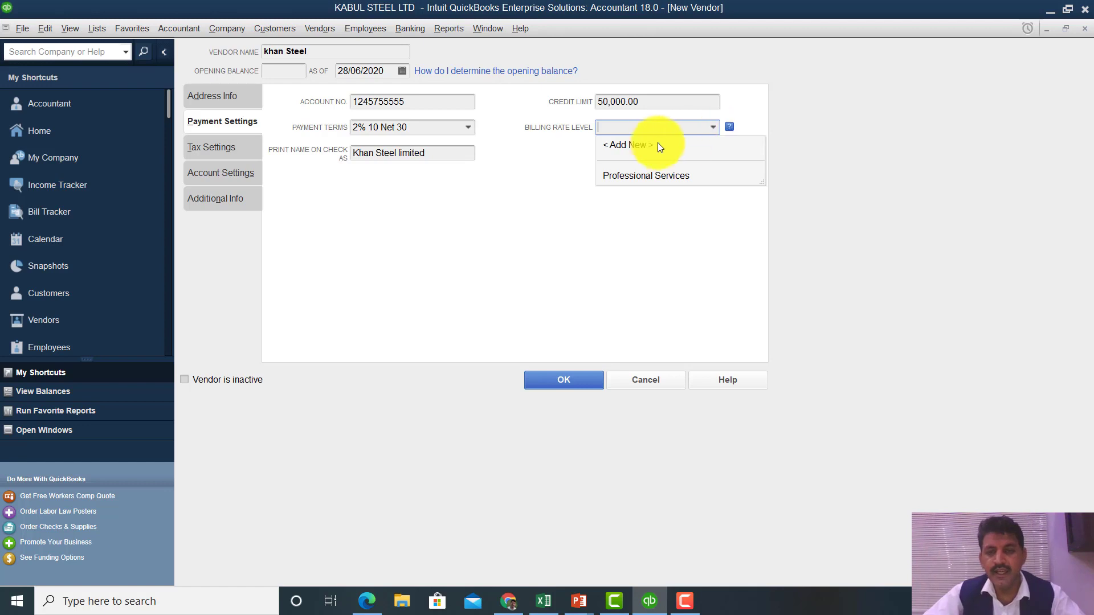
- Start a new billing rate level with a 100 fixed hourly rate, then cancel it so none is set
click(618, 147)
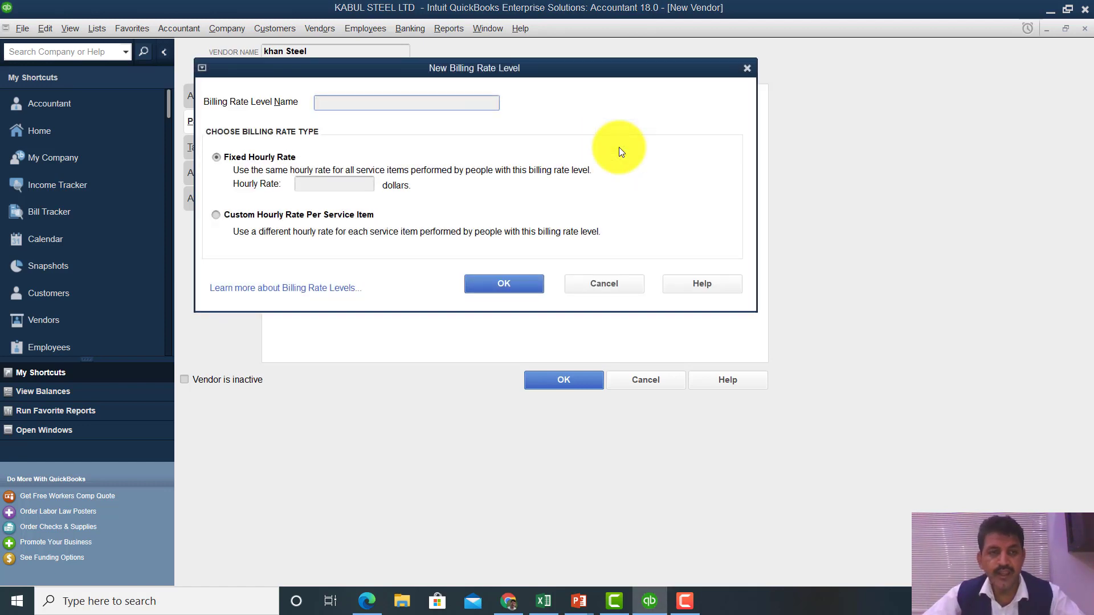
click(304, 186)
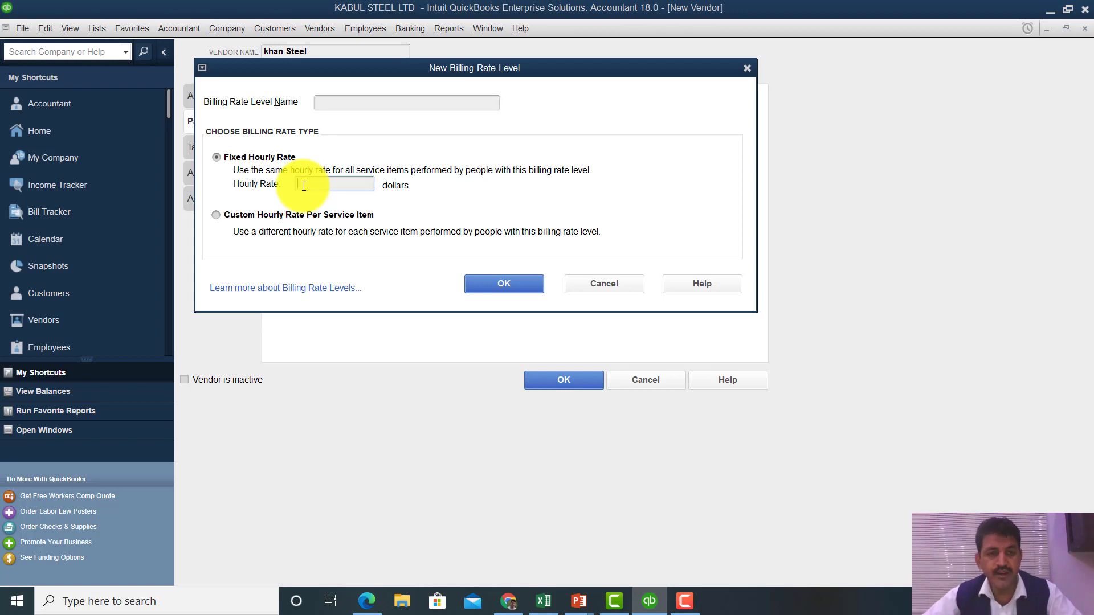
text(100)
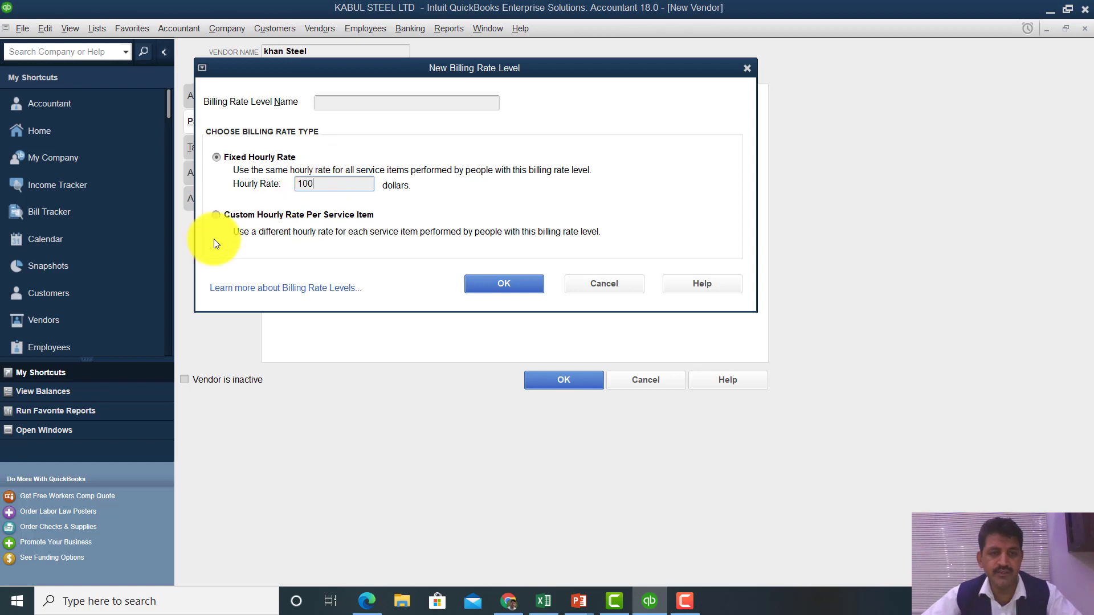
click(215, 158)
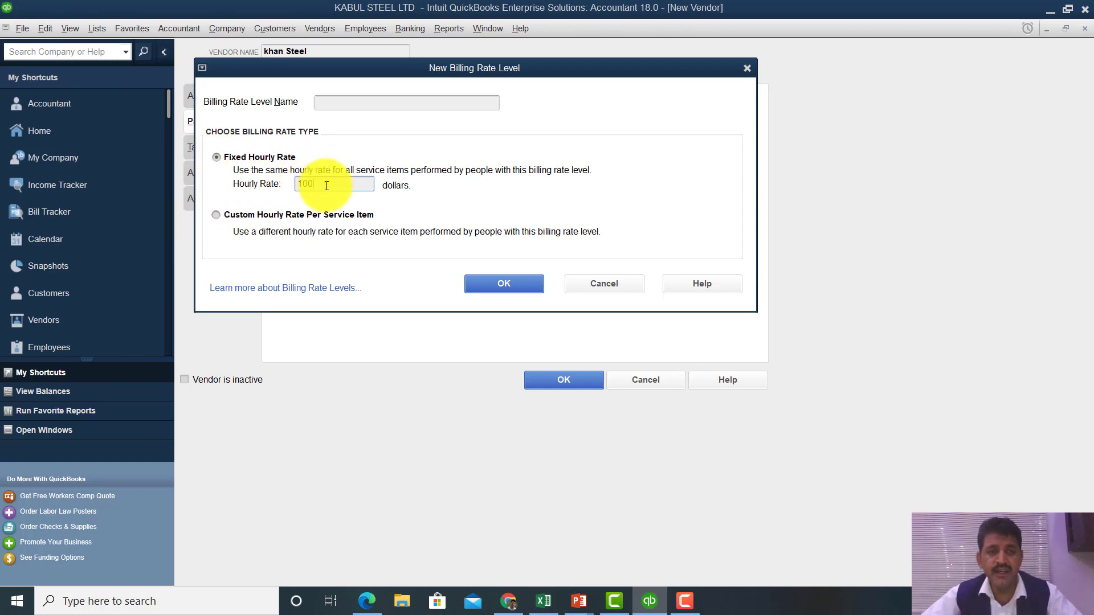
drag(327, 185, 286, 187)
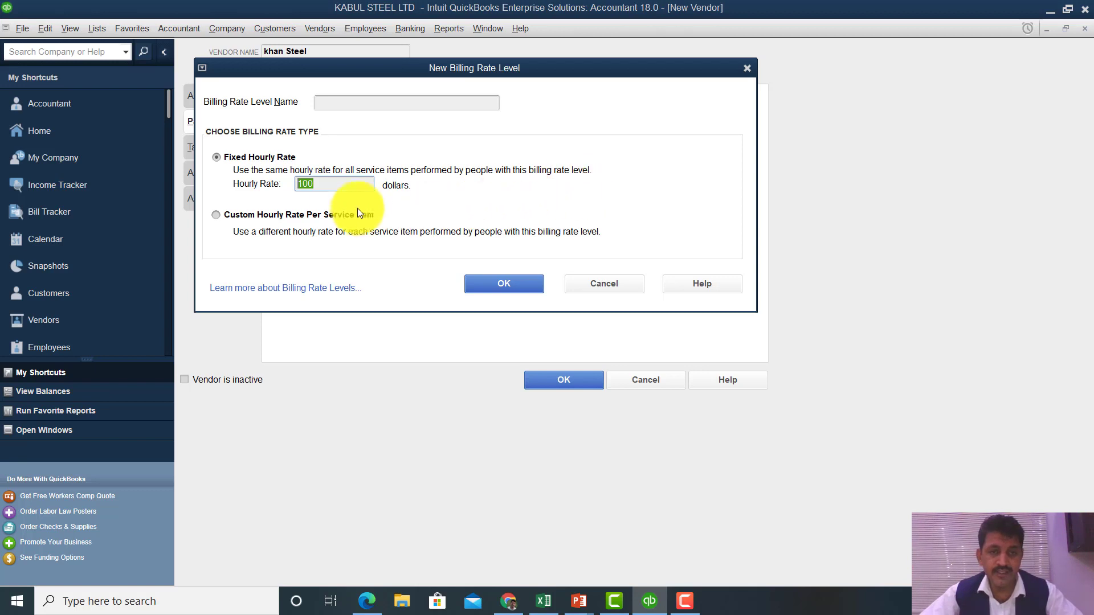
click(604, 281)
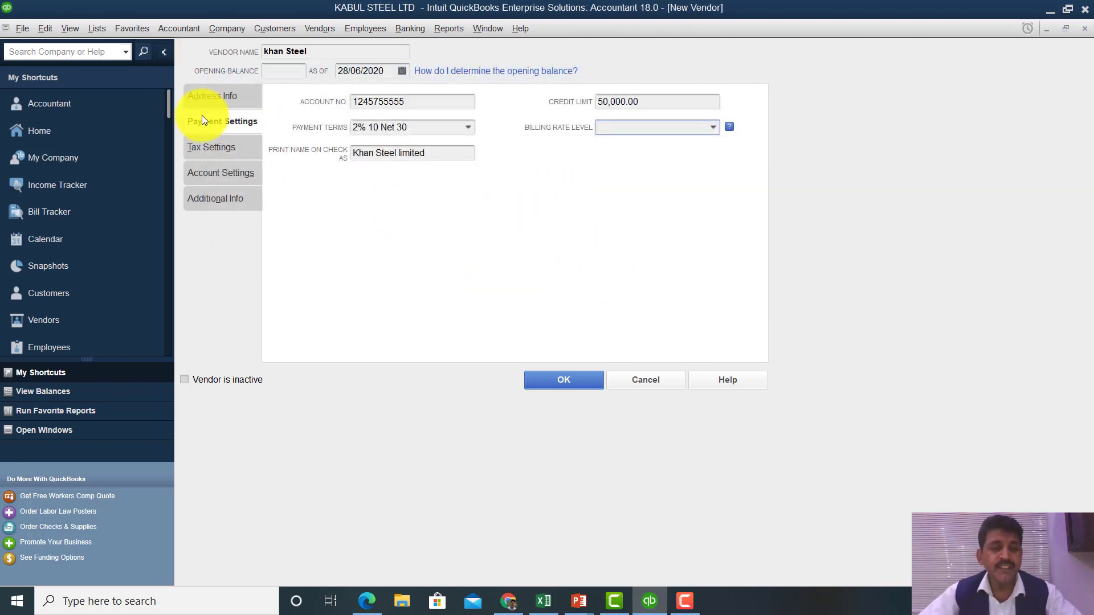
click(239, 146)
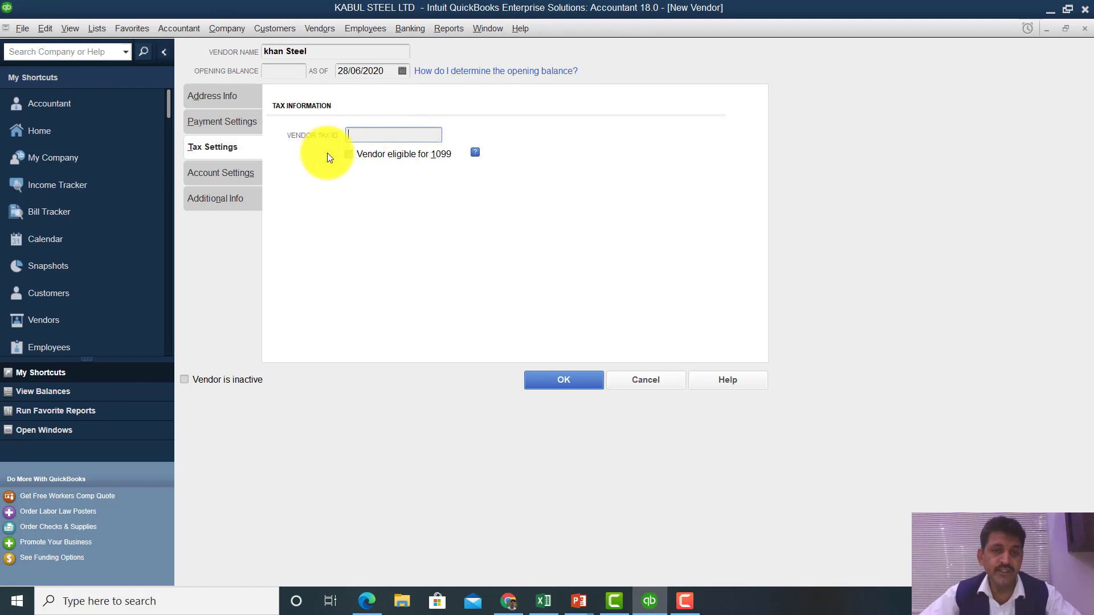
- Set the three bill prefill accounts to Cost of Goods Sold, Insurance Expense and Freight and Shipping Costs
click(212, 176)
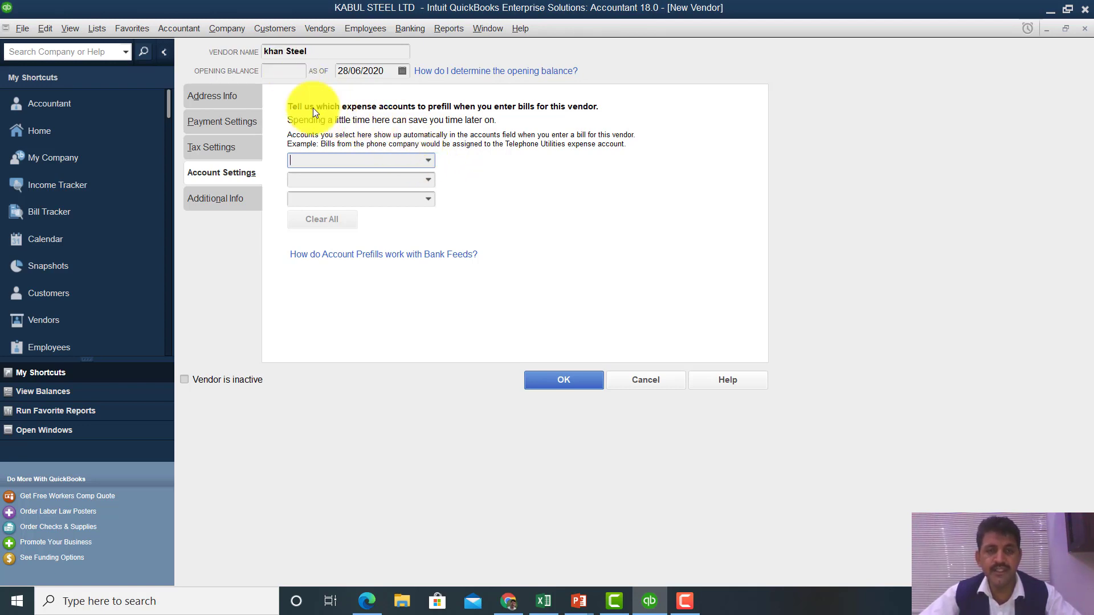
click(428, 162)
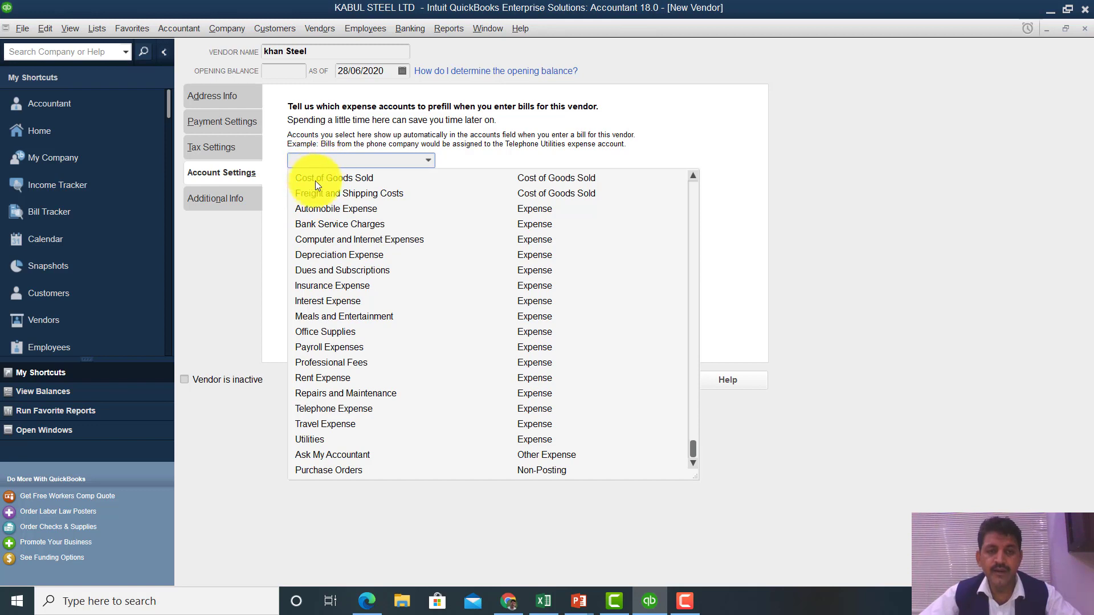
click(354, 180)
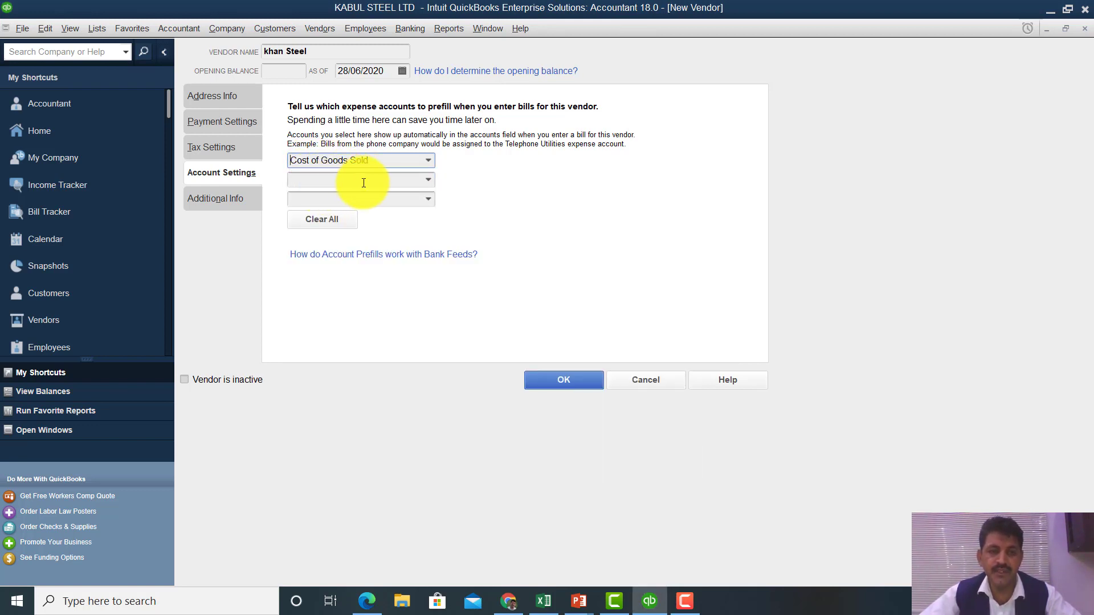
click(425, 182)
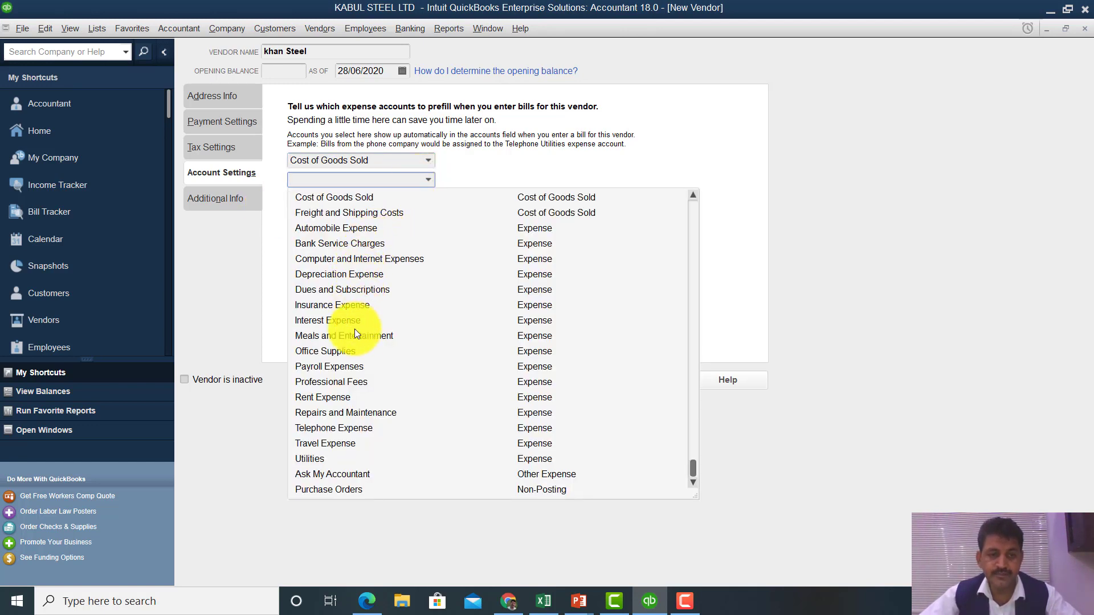
click(327, 306)
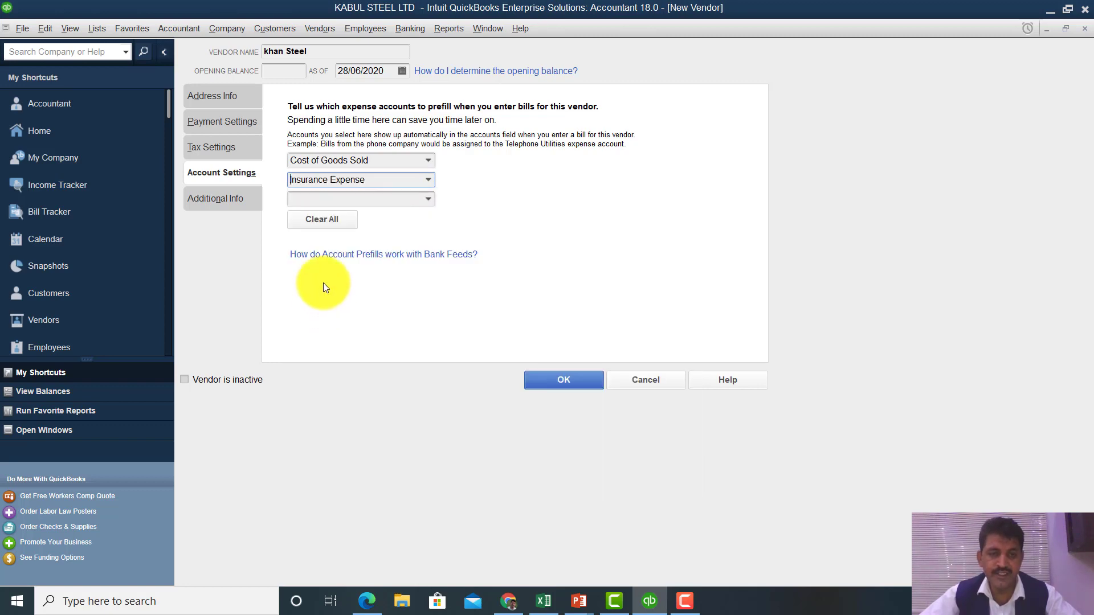
click(429, 204)
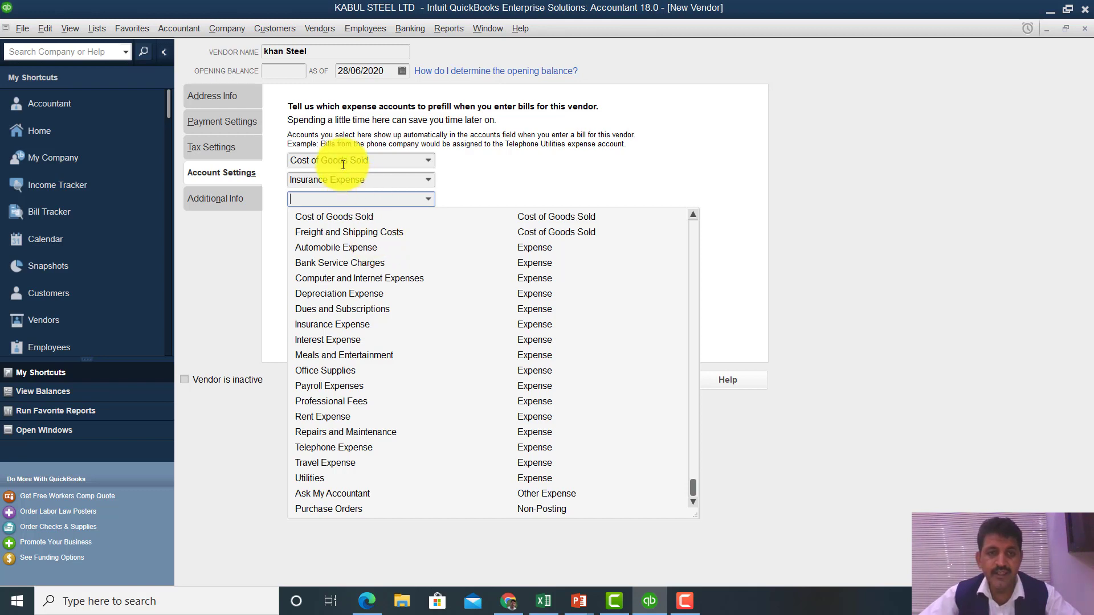
click(336, 233)
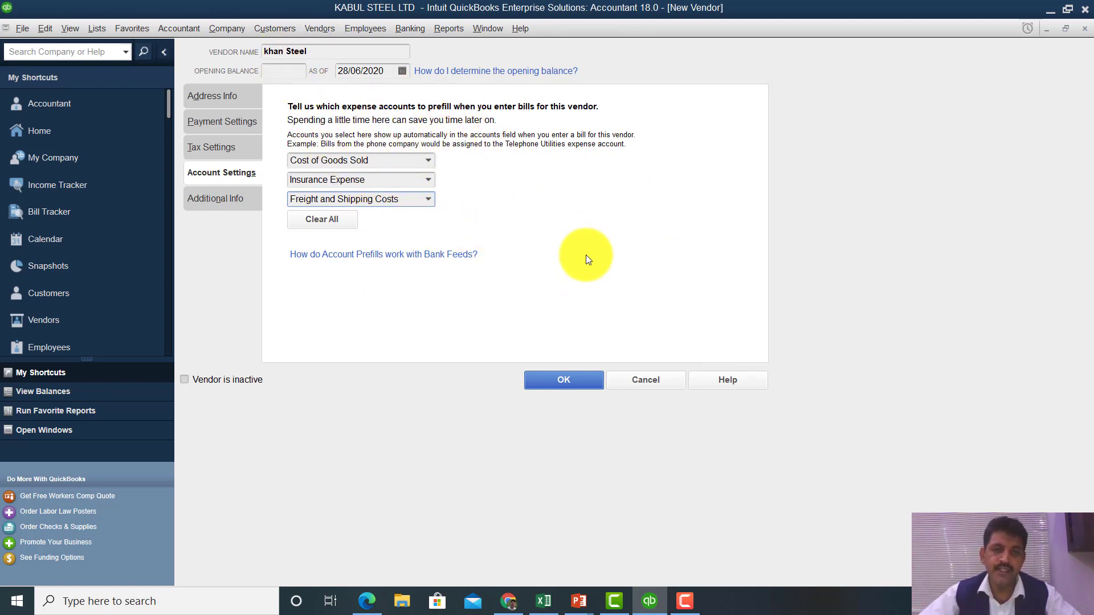
- Set khan Steel's vendor type to Suppliers on Additional Info
click(231, 200)
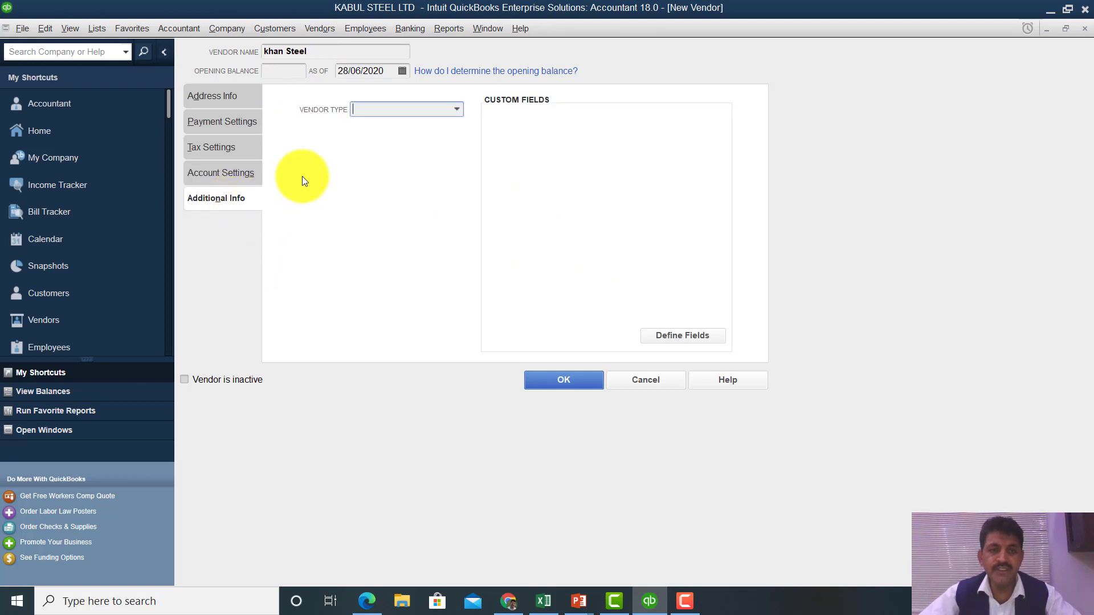
click(456, 111)
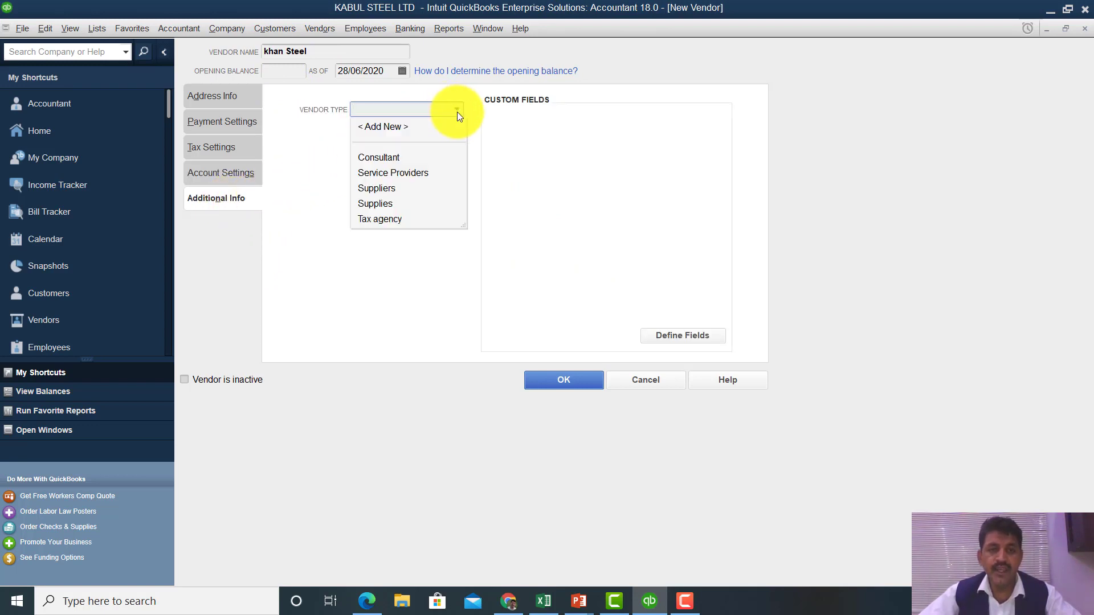
click(382, 190)
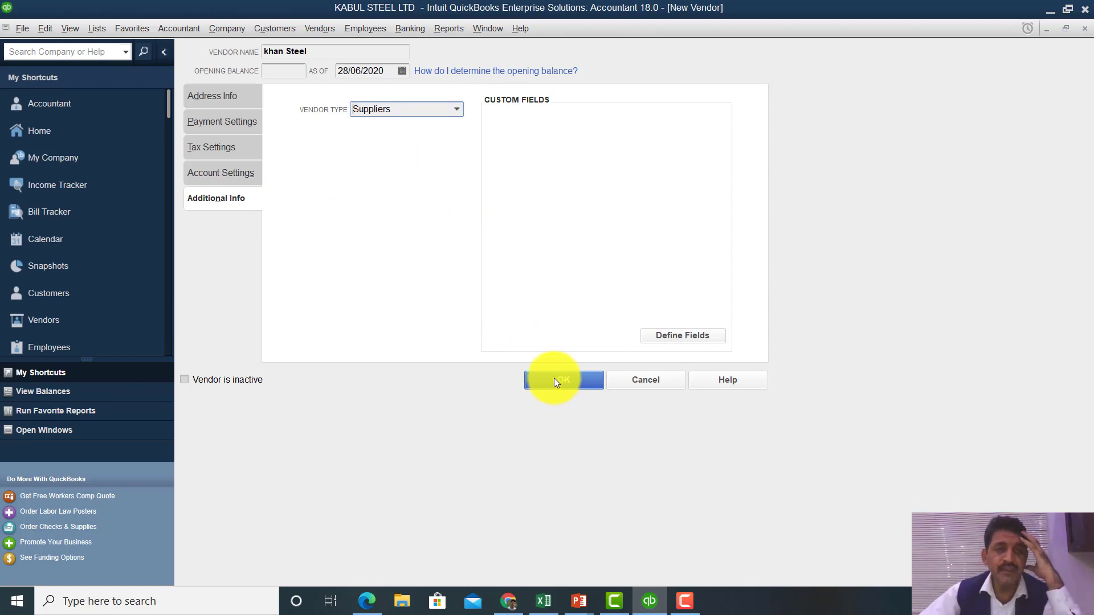
- Review the address, payment, tax and account settings, then save the vendor and return home
click(225, 96)
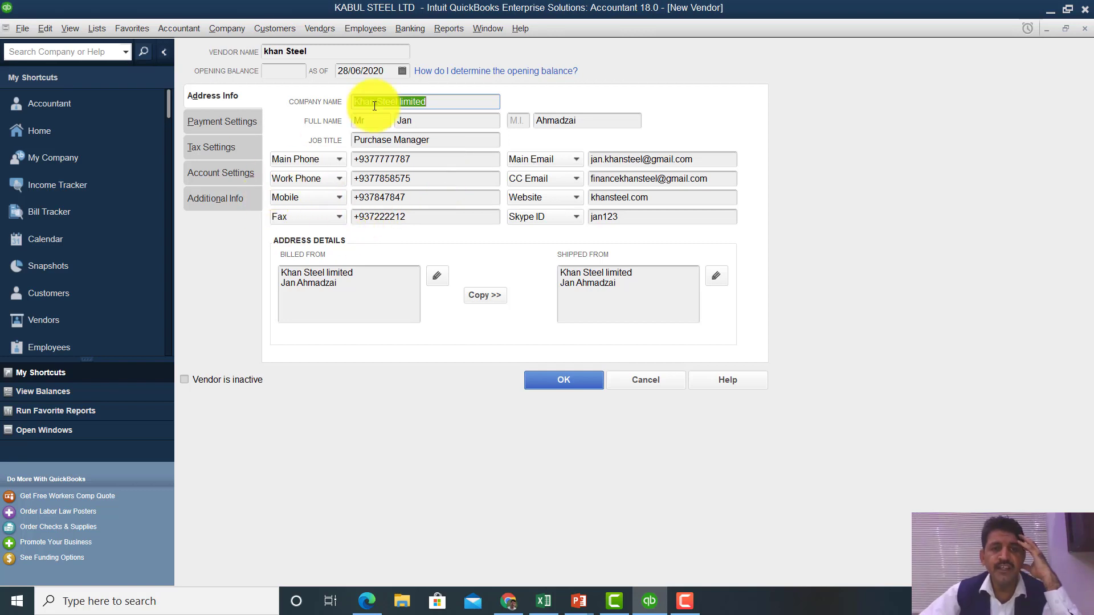
click(417, 100)
drag(417, 100, 343, 100)
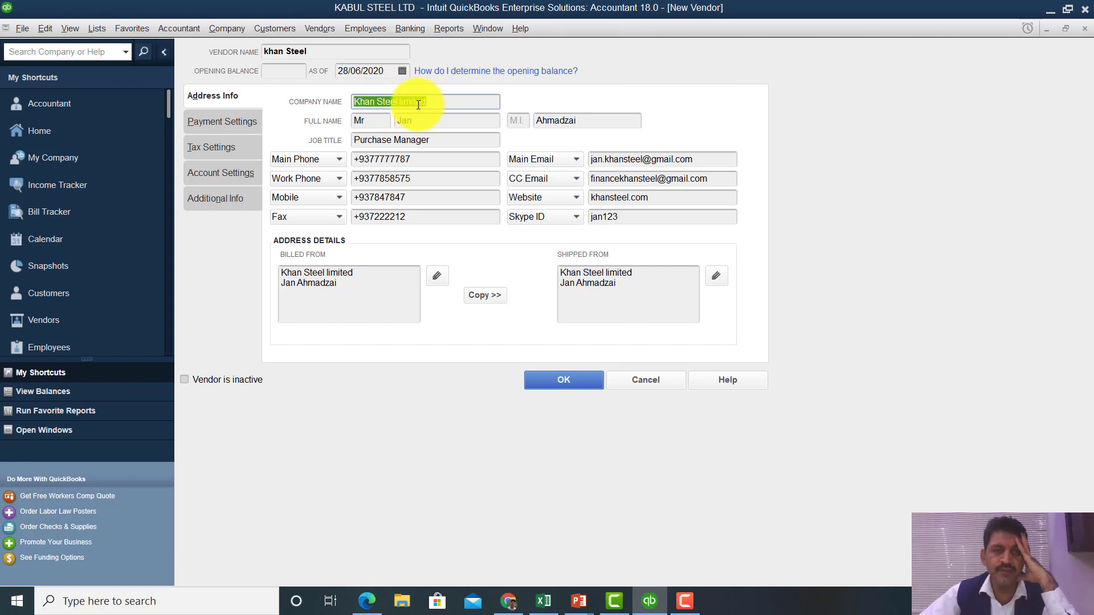
click(238, 128)
click(238, 147)
click(240, 174)
click(245, 199)
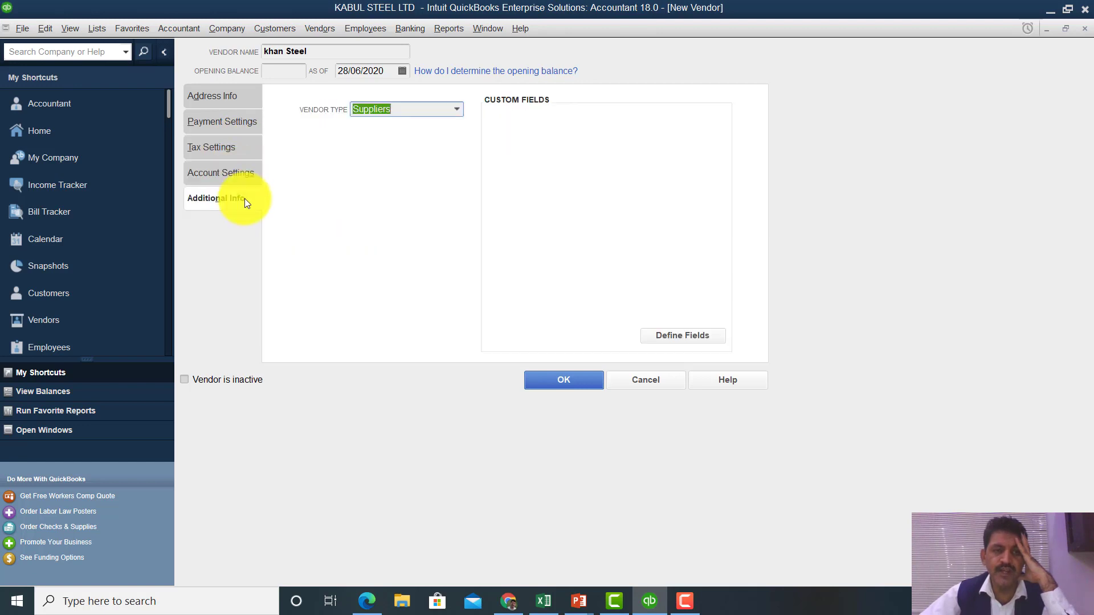
click(230, 94)
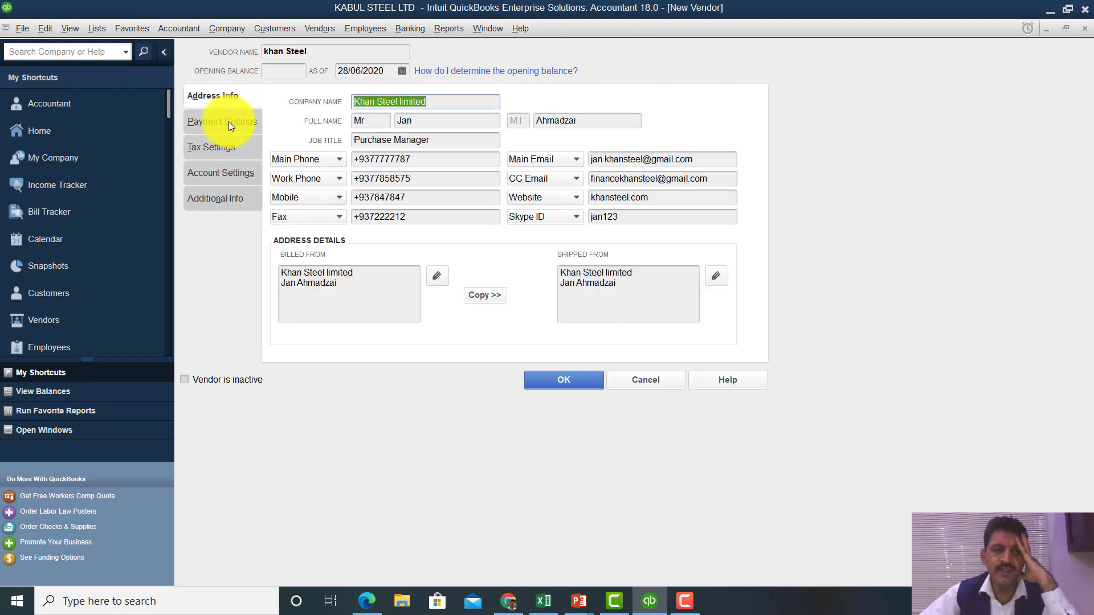
click(228, 122)
click(231, 147)
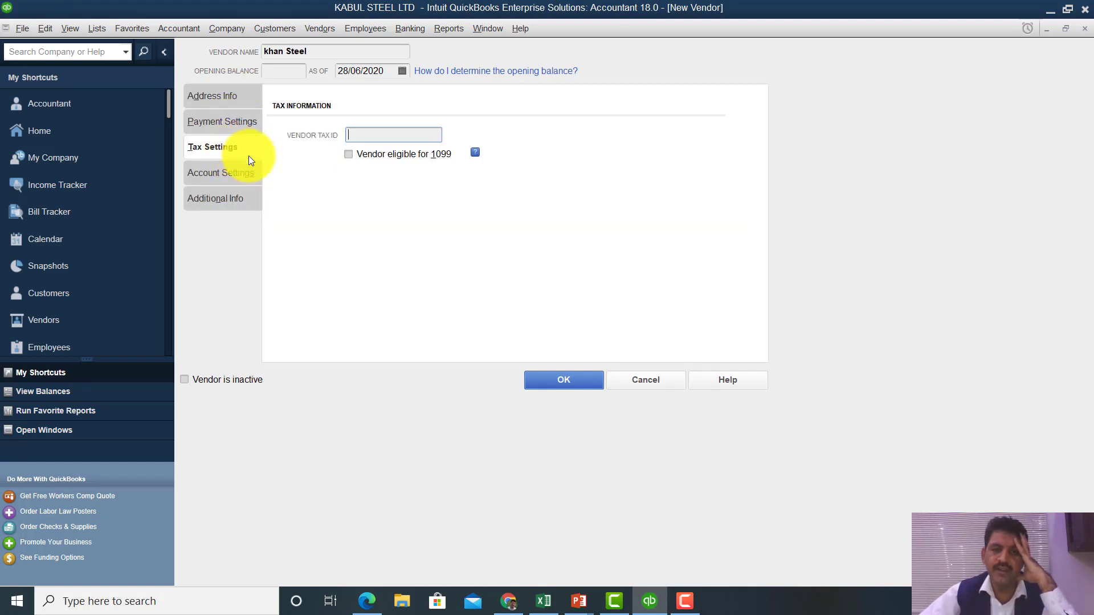
click(545, 379)
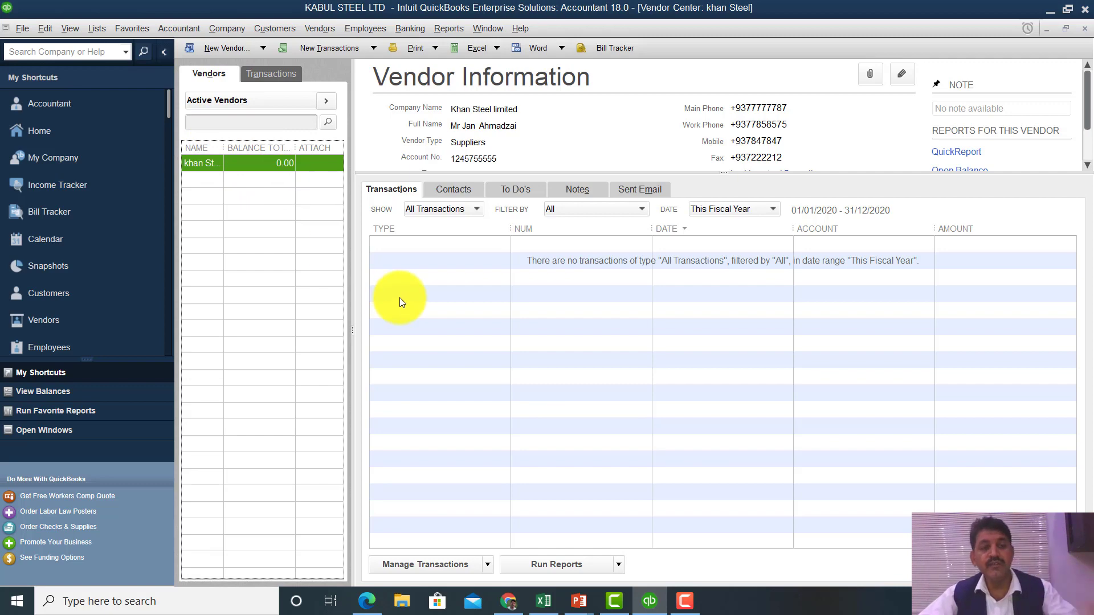
key(Escape)
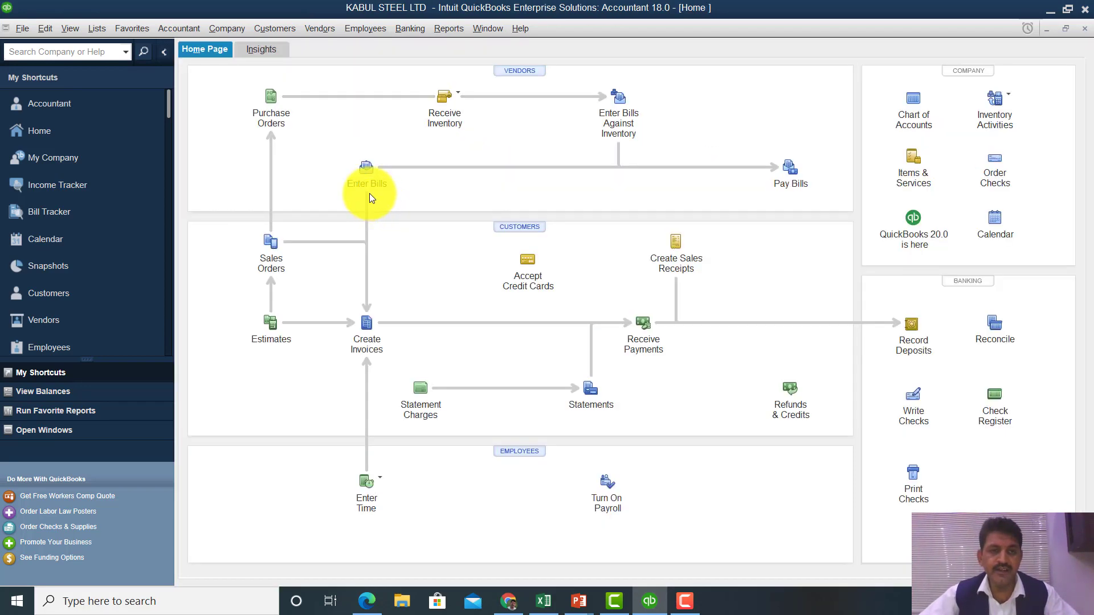
click(257, 104)
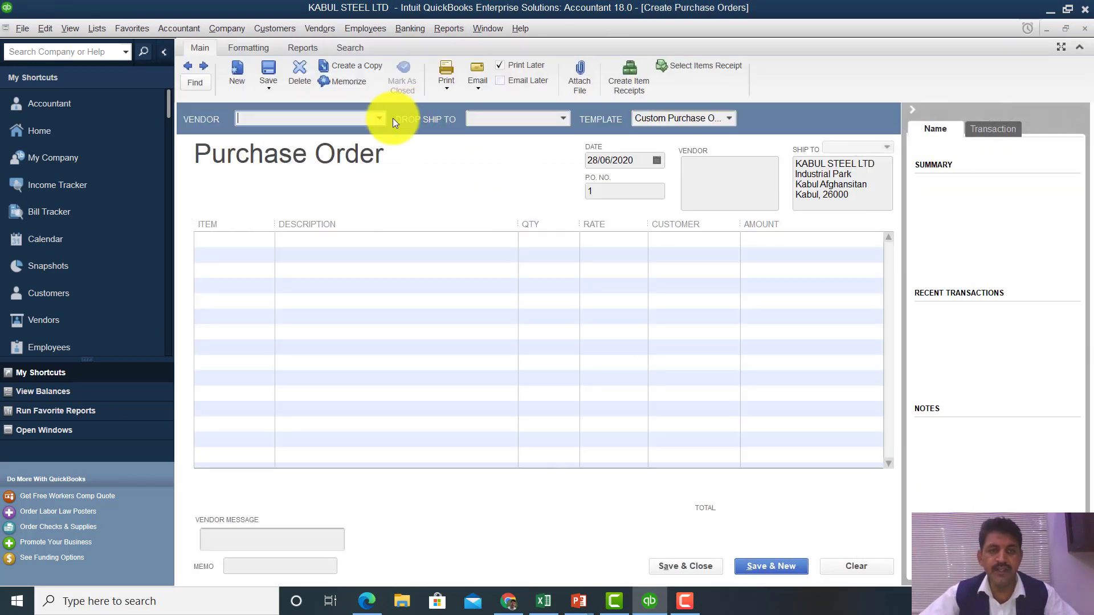
click(377, 121)
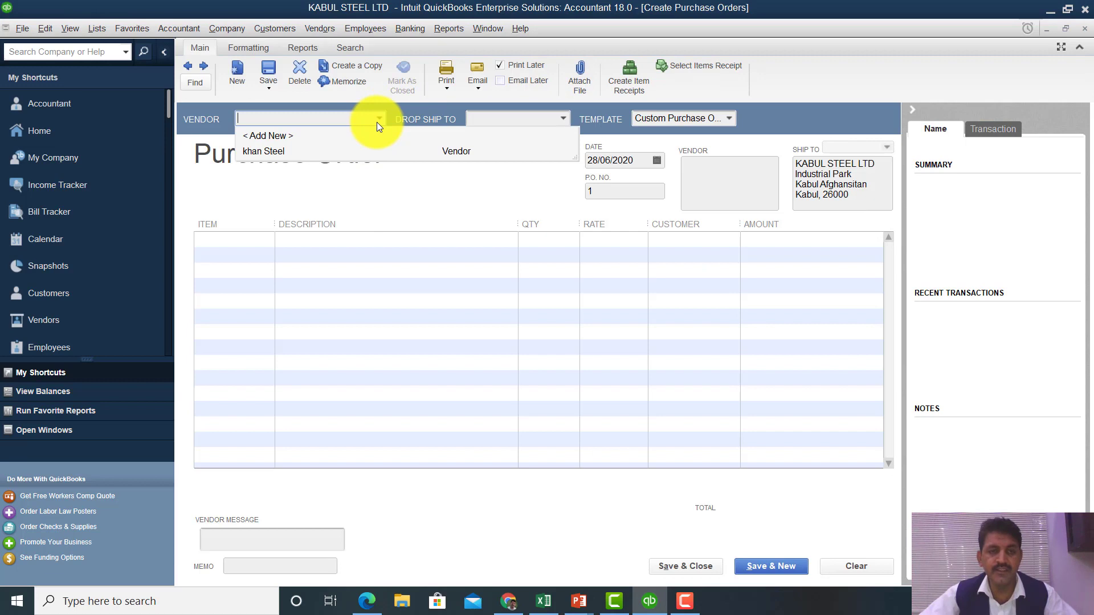
click(290, 152)
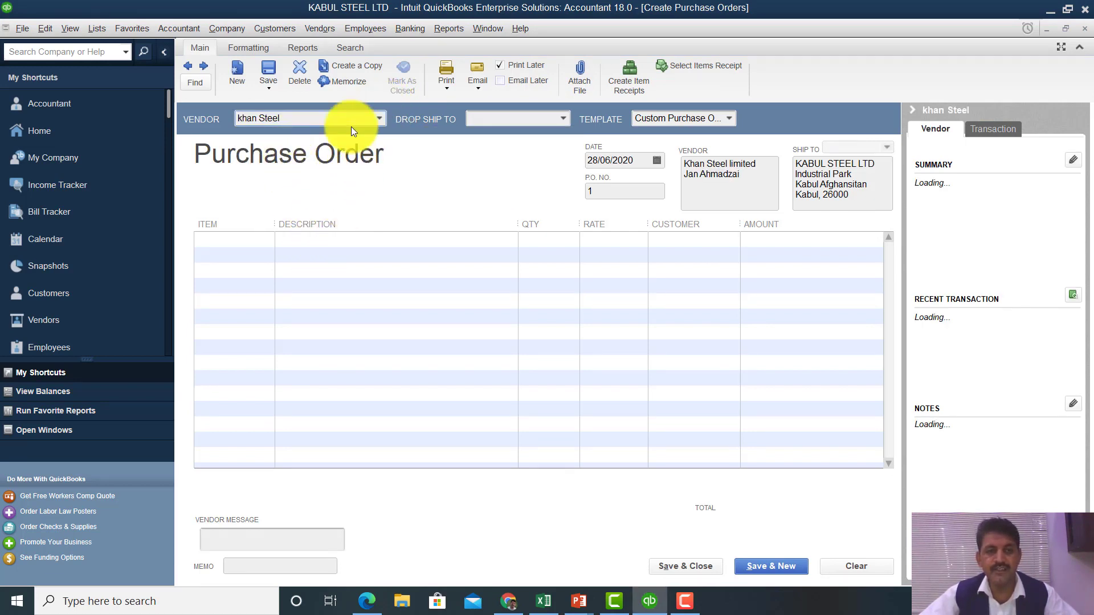
click(262, 239)
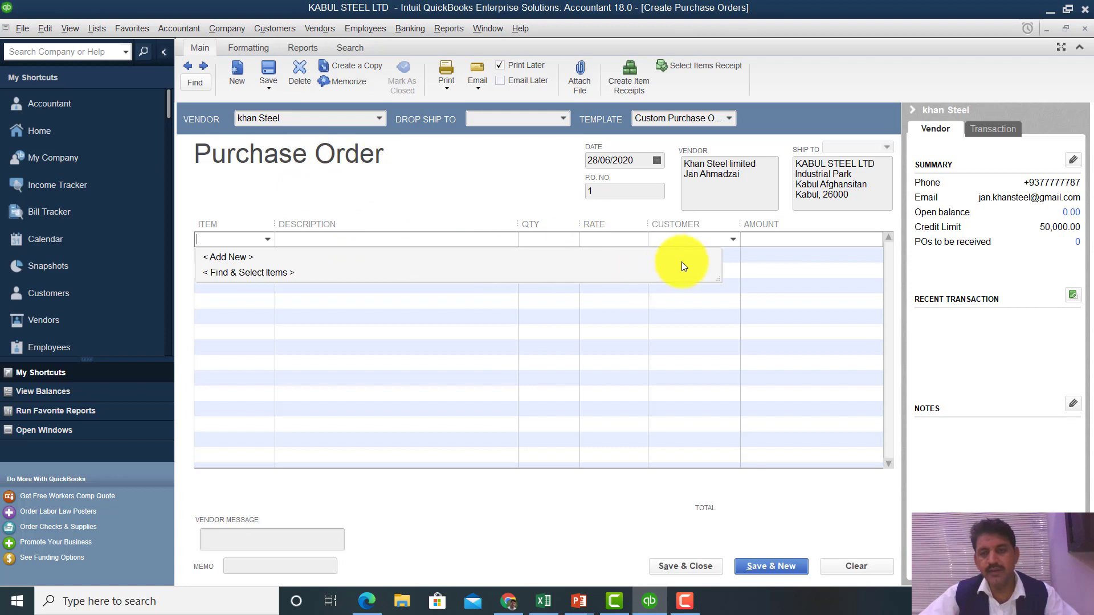
click(721, 242)
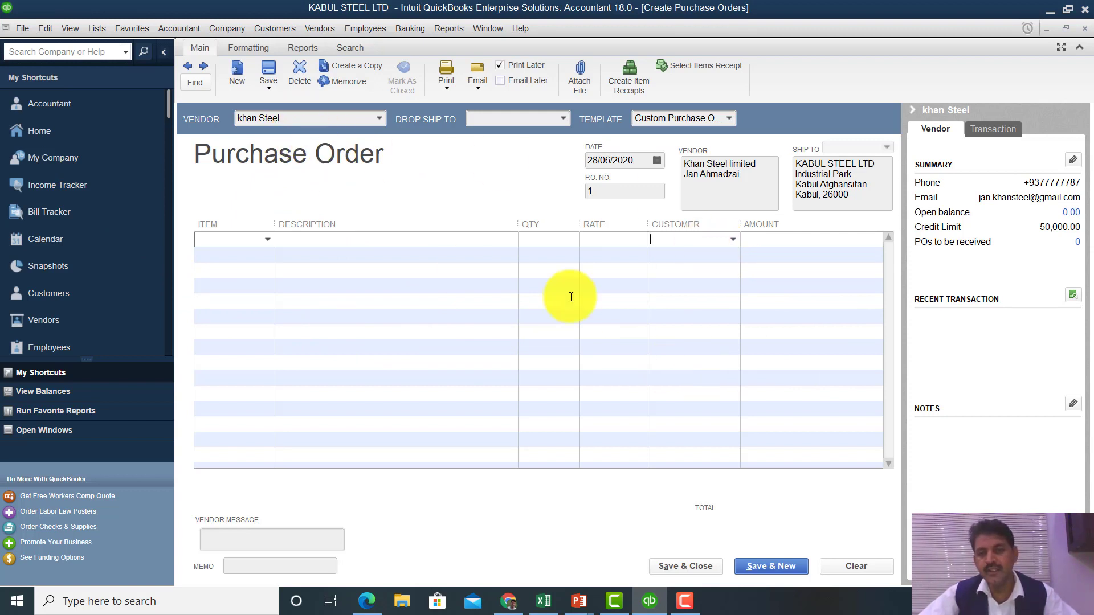
click(731, 242)
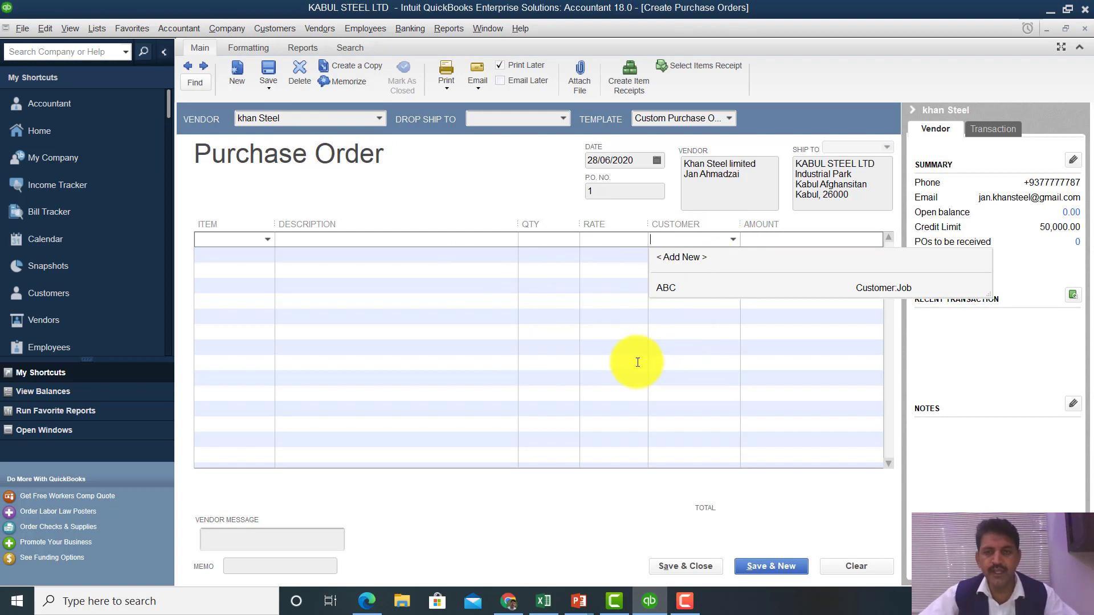
key(Escape)
key(Escape)
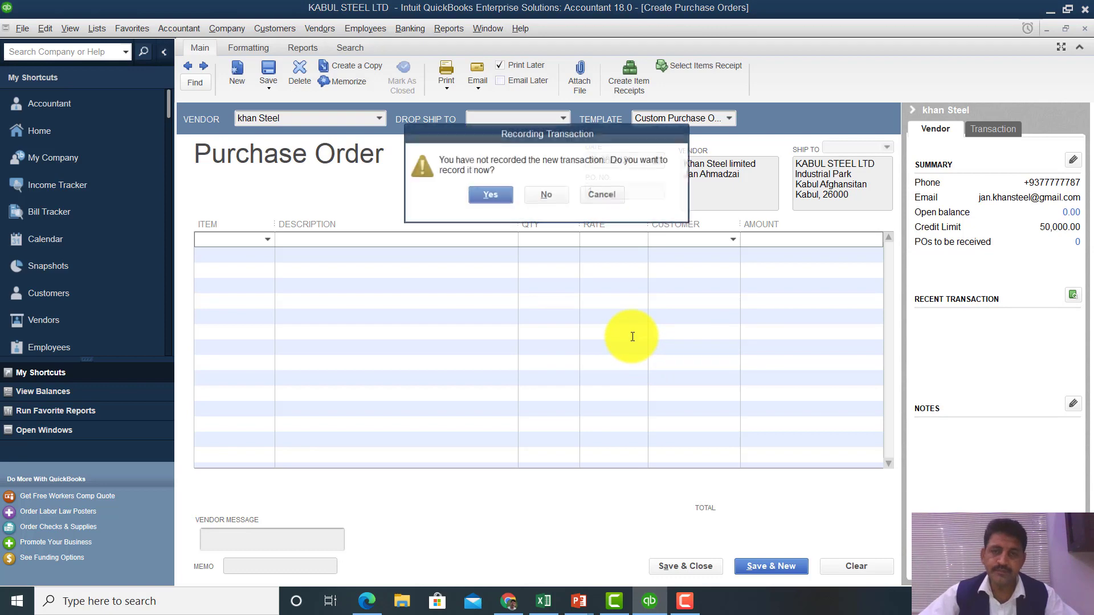
click(546, 196)
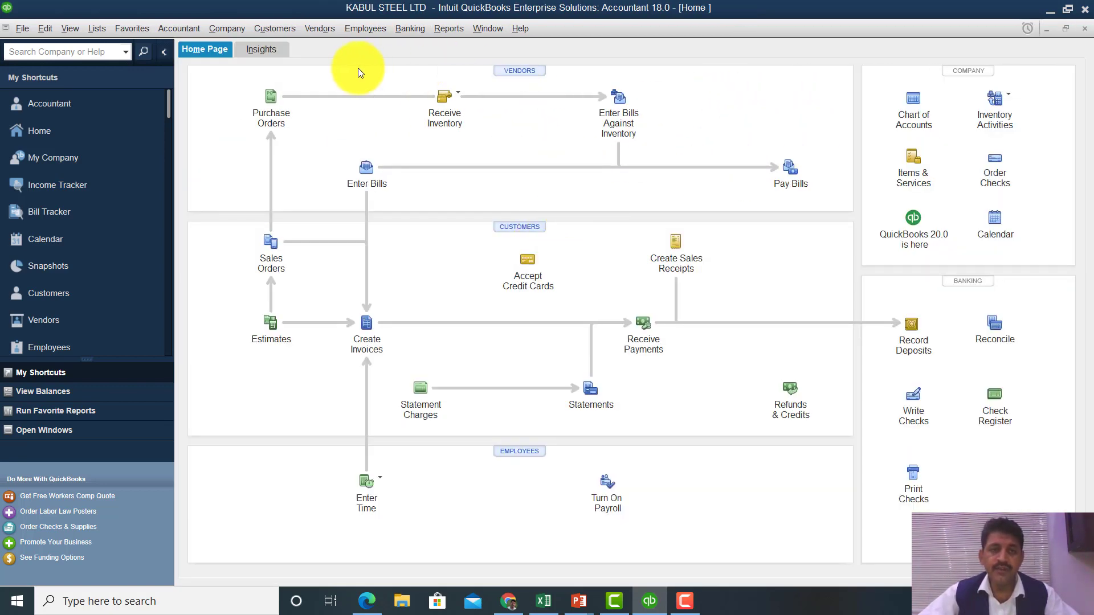
- Browse the Lists menu and close it without choosing a list
click(524, 76)
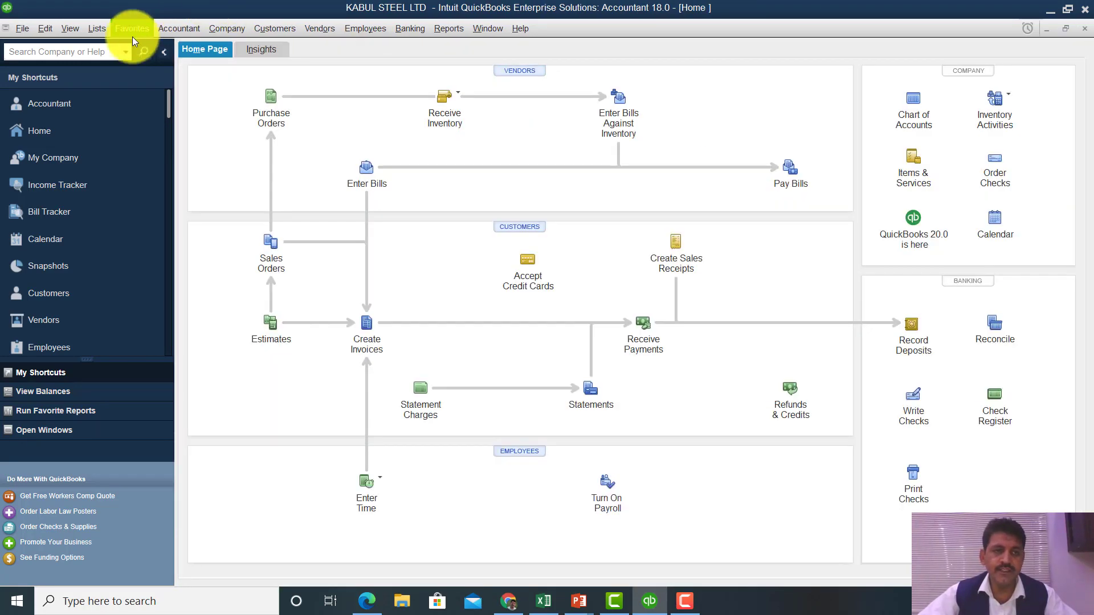
click(98, 25)
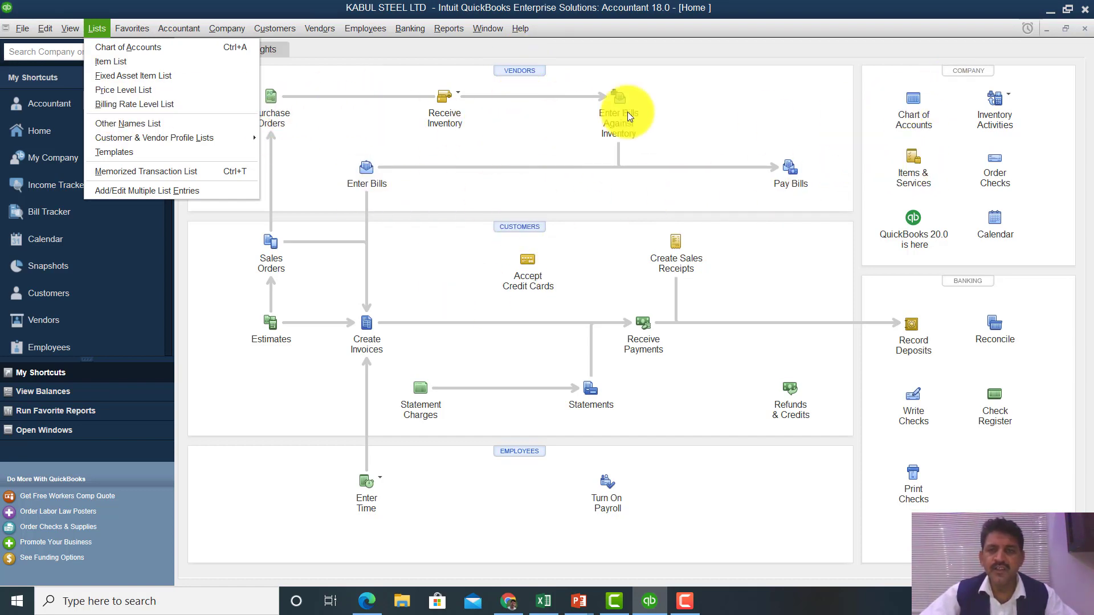
click(764, 103)
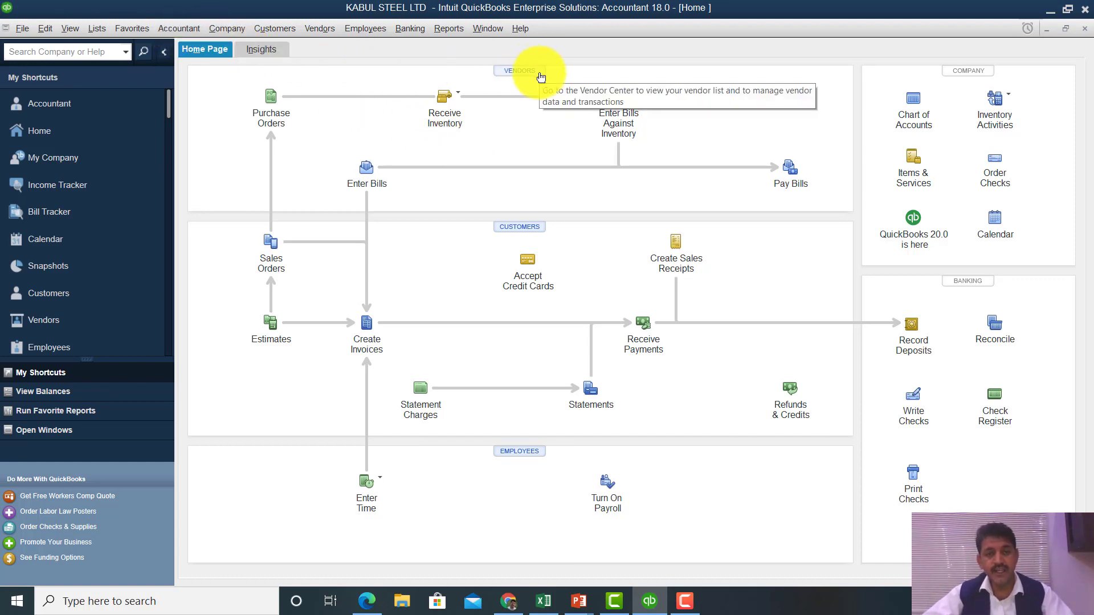
- Open Add/Edit Multiple List Entries for vendors from the Vendor Center
click(521, 74)
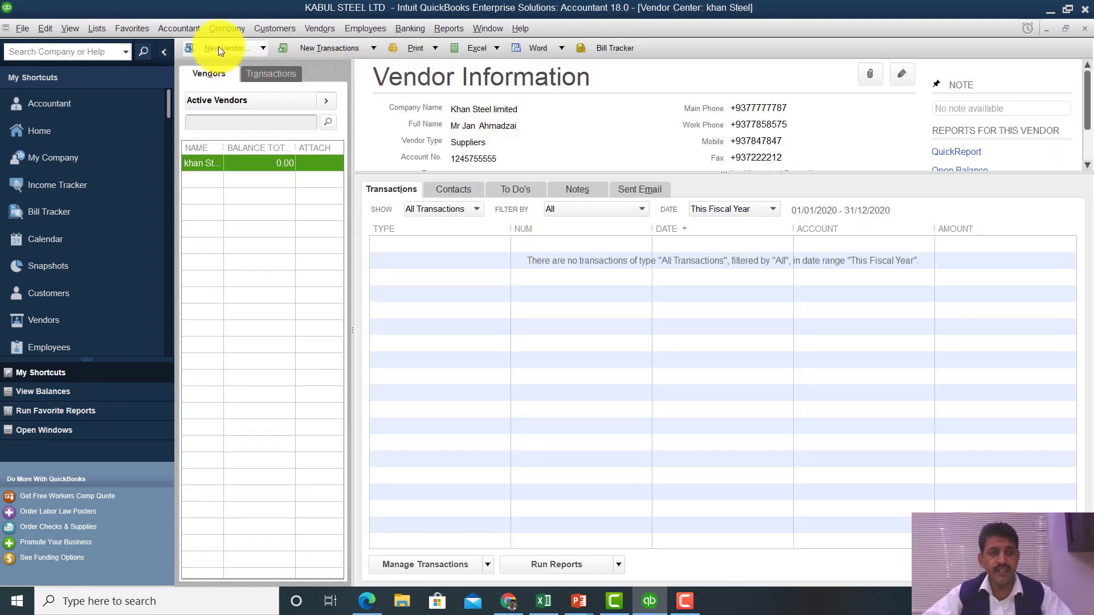
click(217, 46)
click(223, 80)
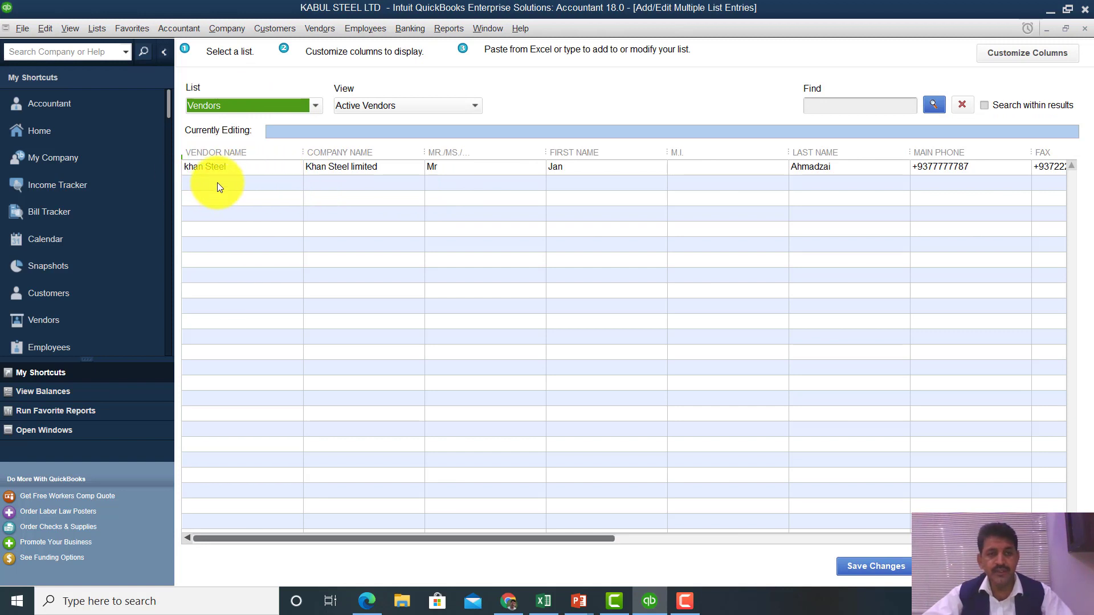
click(218, 183)
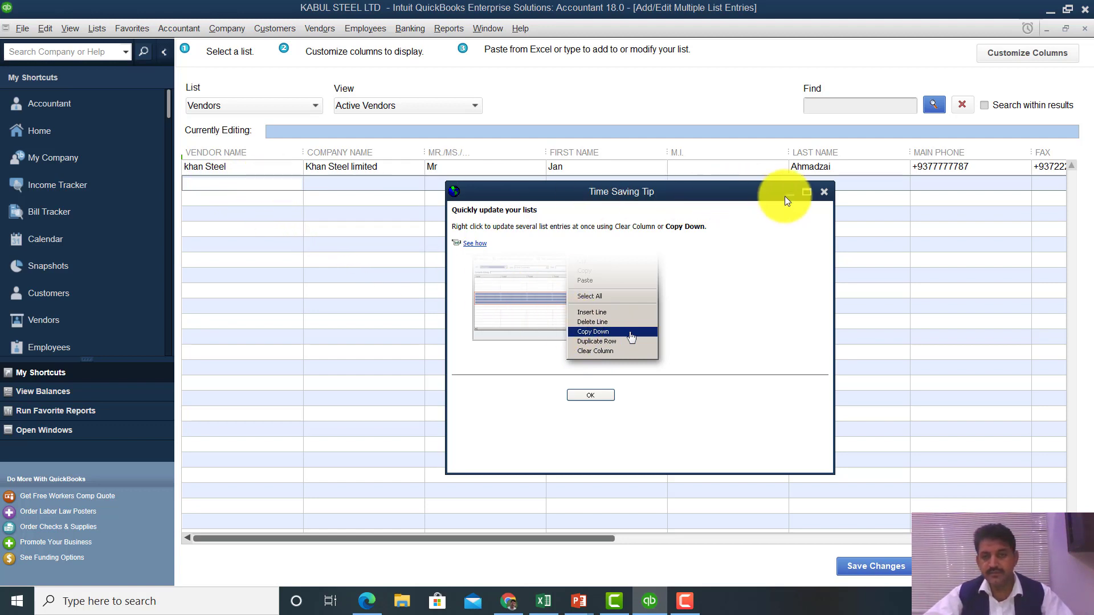
- Dismiss the Time Saving Tip and start a new entry in the blank vendor row
click(825, 191)
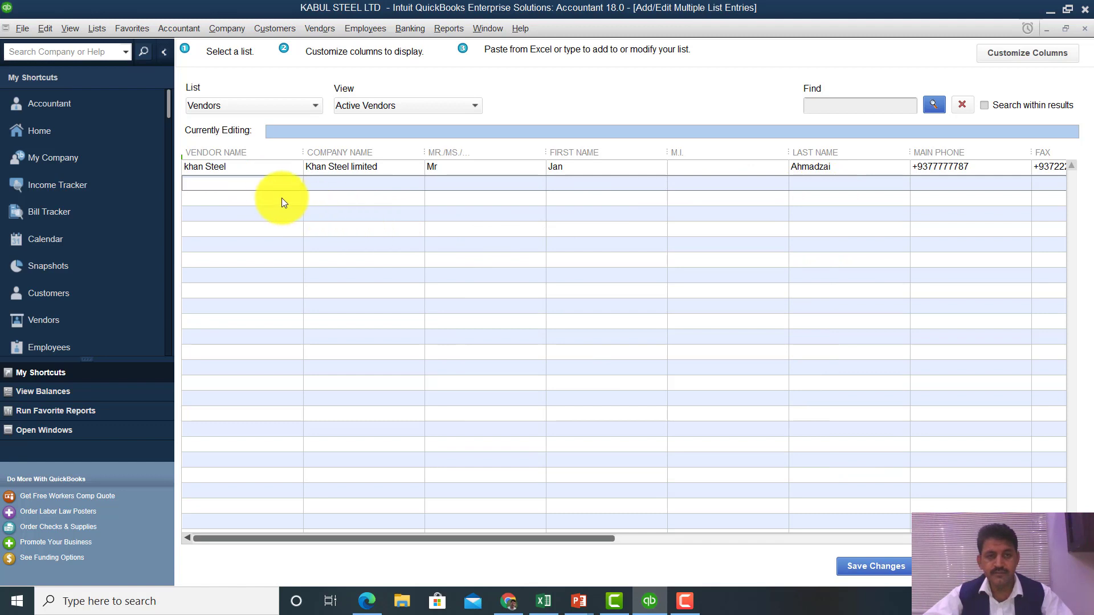
right_click(254, 181)
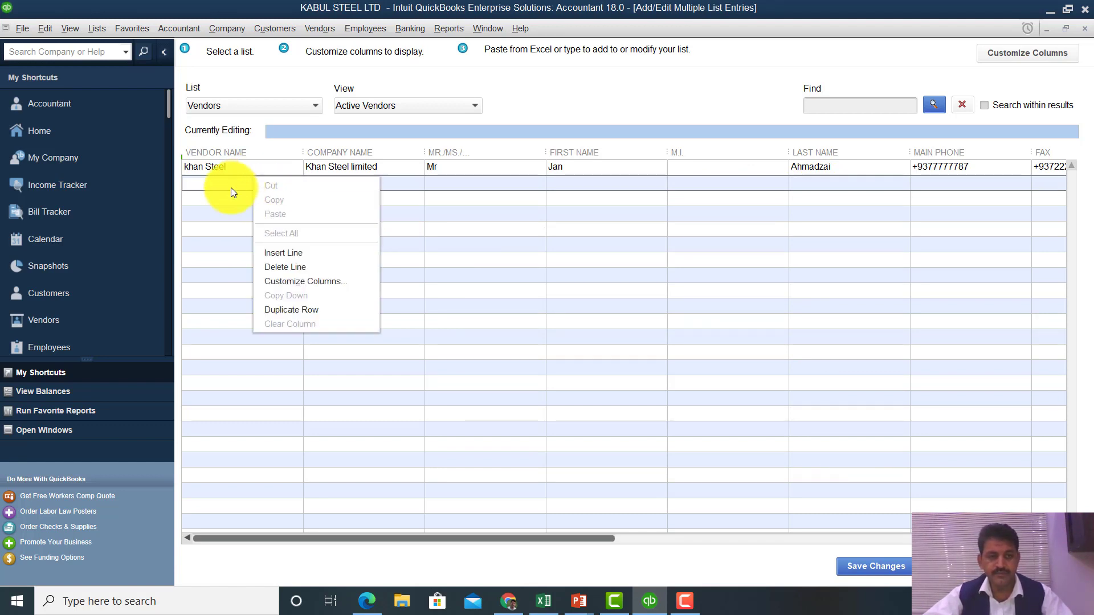
click(231, 187)
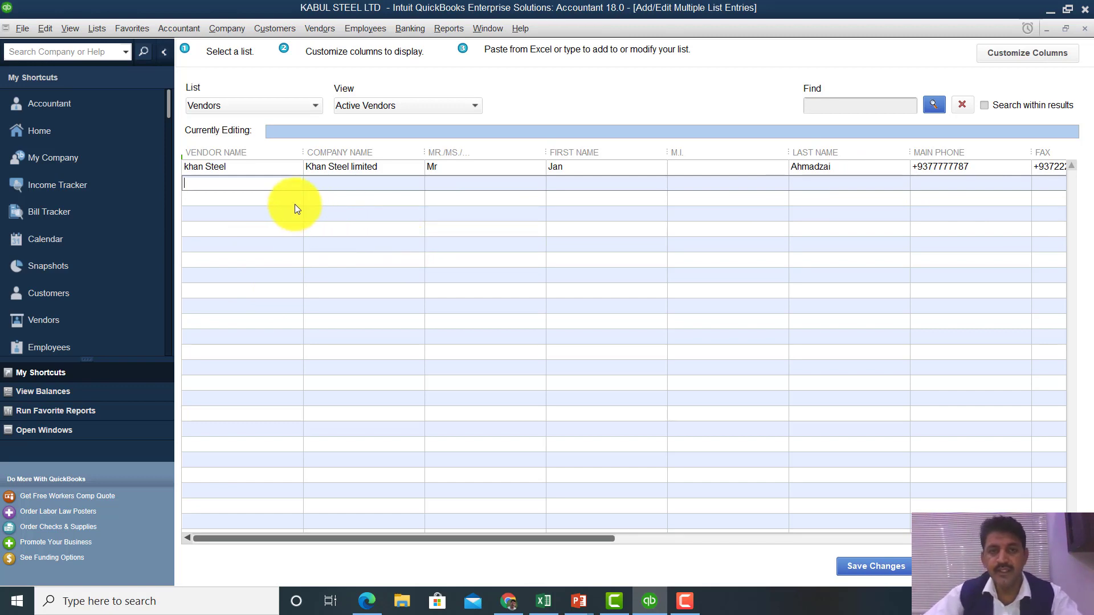
- Add Account No. and Vendor Type to the vendor grid's chosen columns
click(1017, 53)
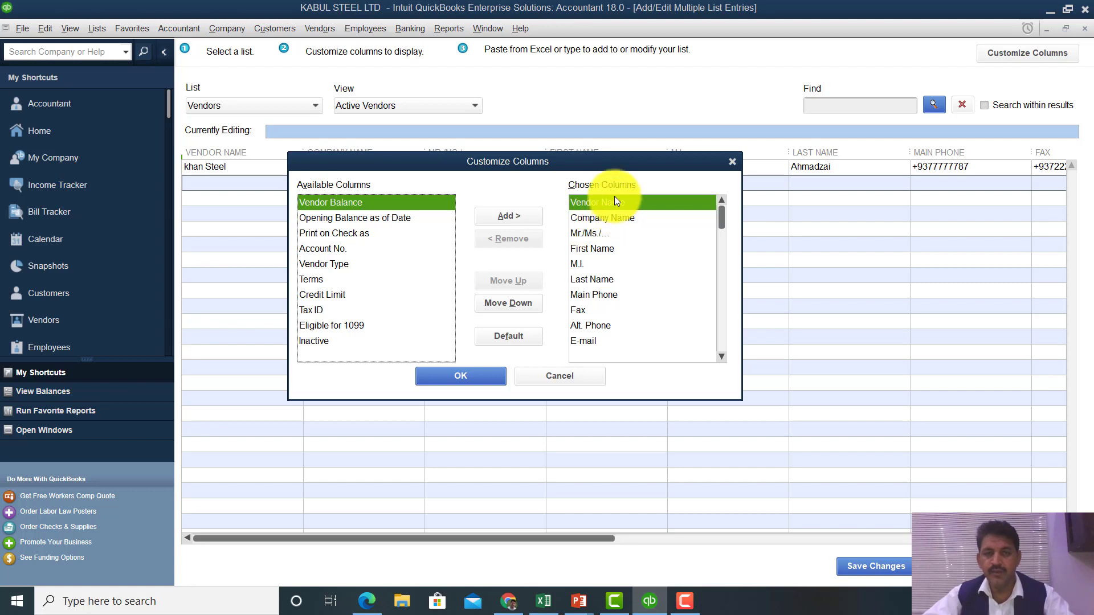
drag(562, 159, 624, 224)
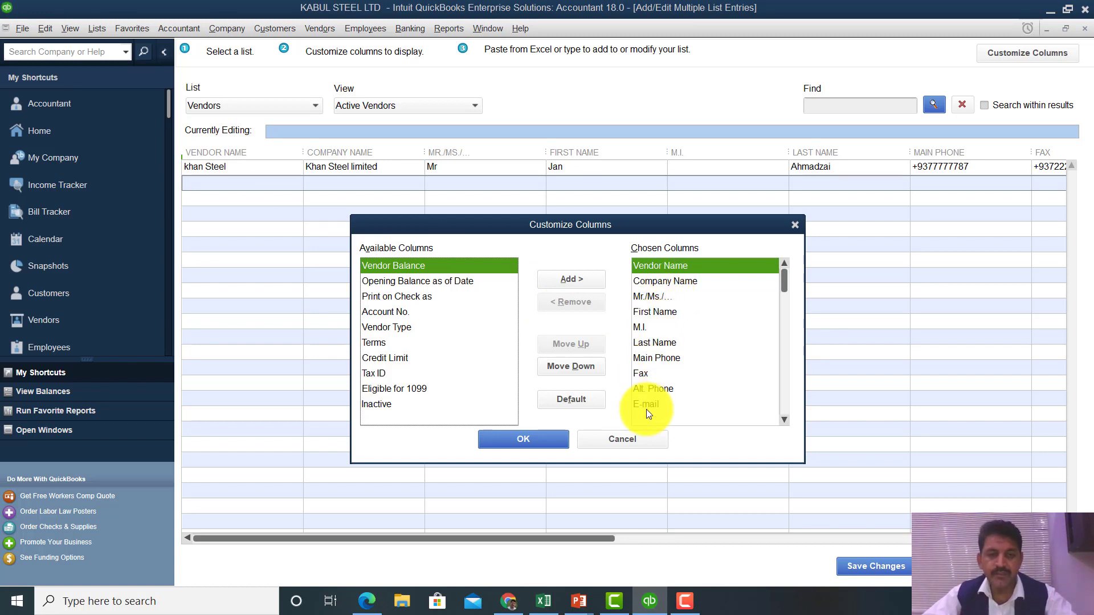
click(379, 313)
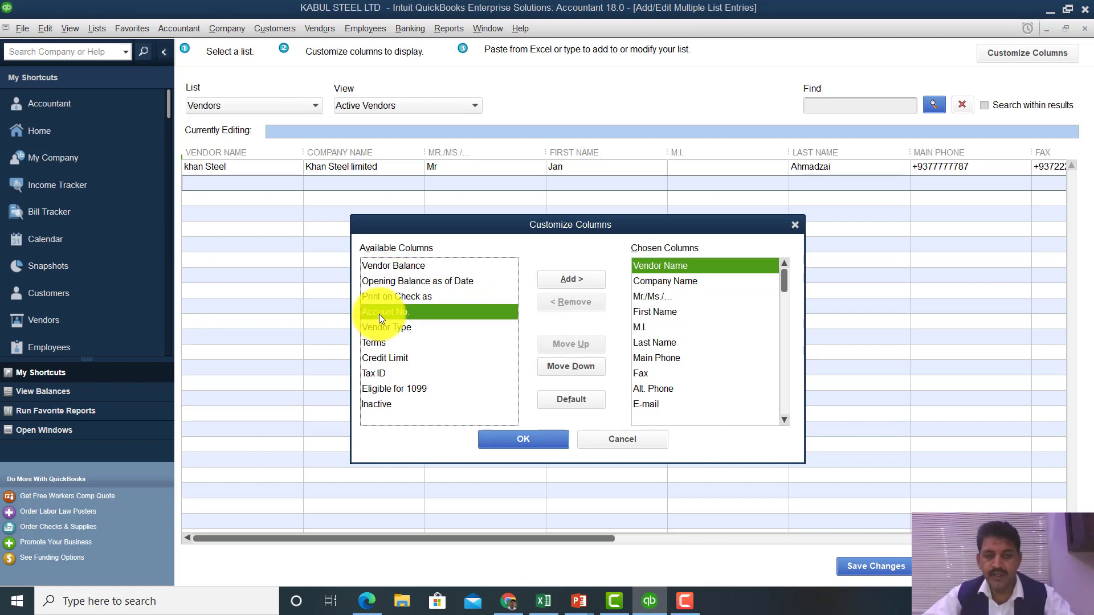
click(586, 283)
click(587, 284)
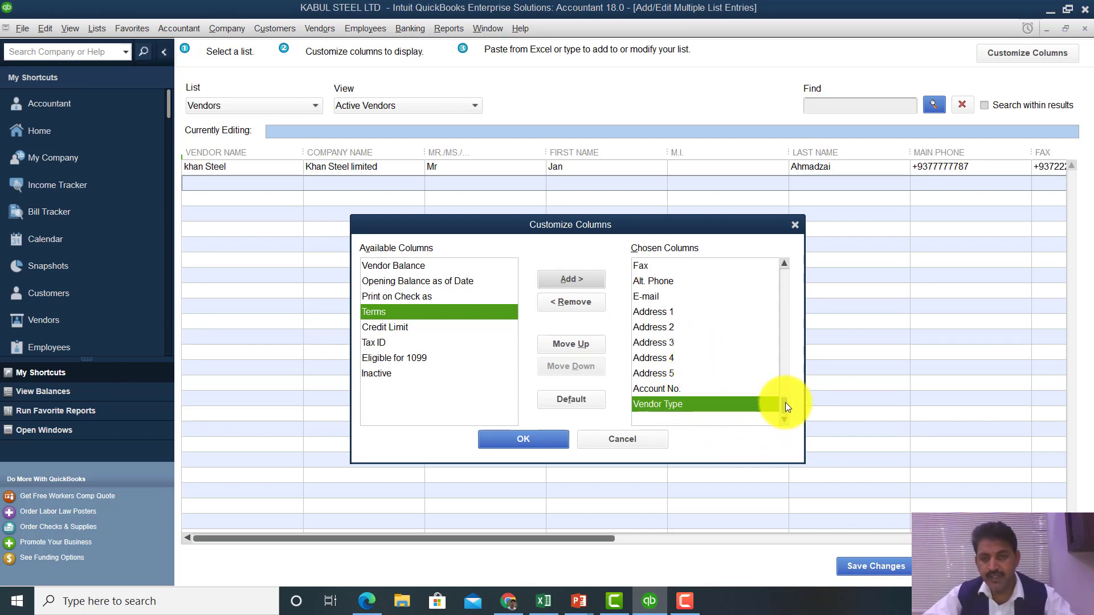
- Reorder the chosen columns using the move down and move up buttons
drag(785, 402, 780, 277)
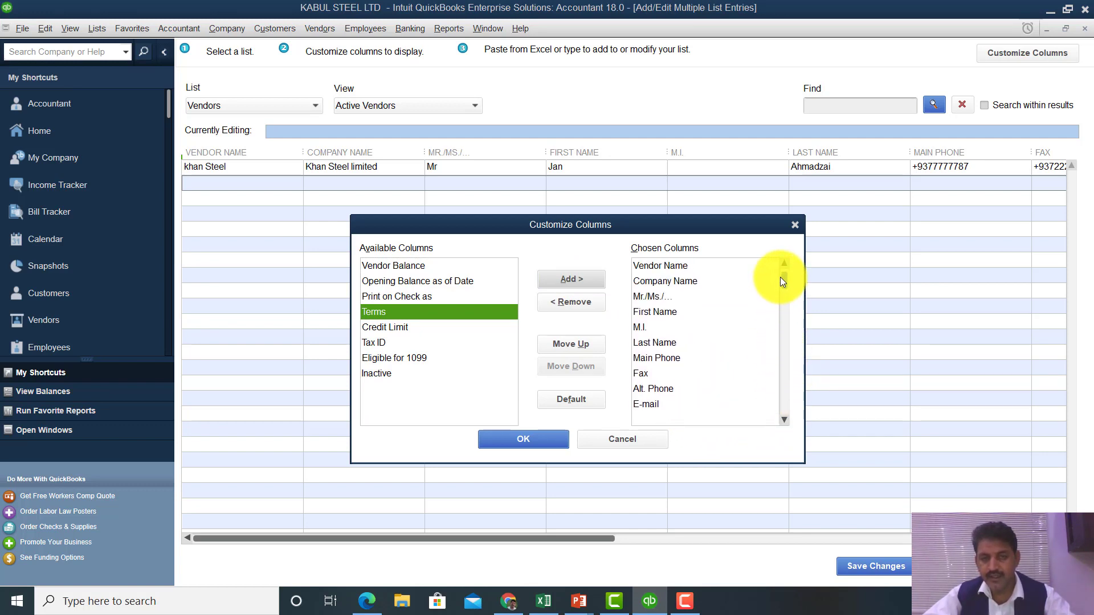
click(699, 281)
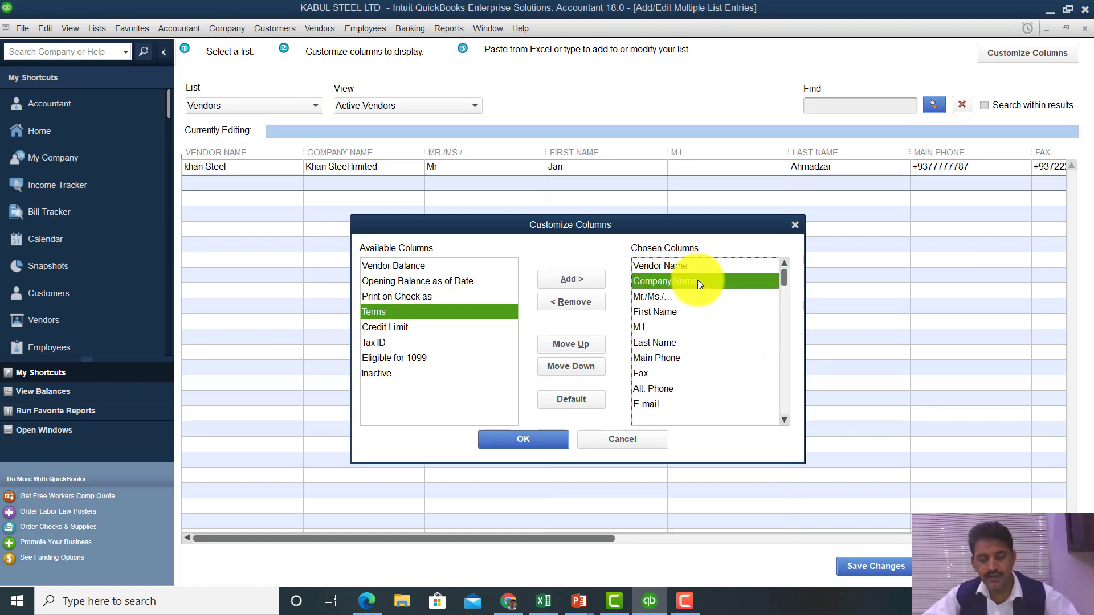
key(Up)
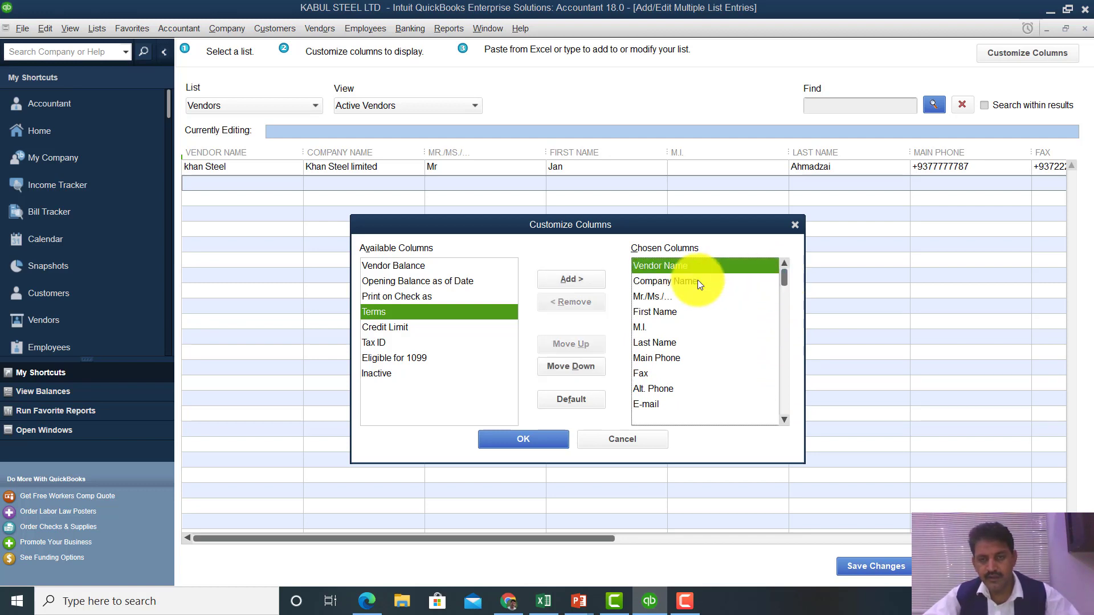
click(783, 421)
click(782, 421)
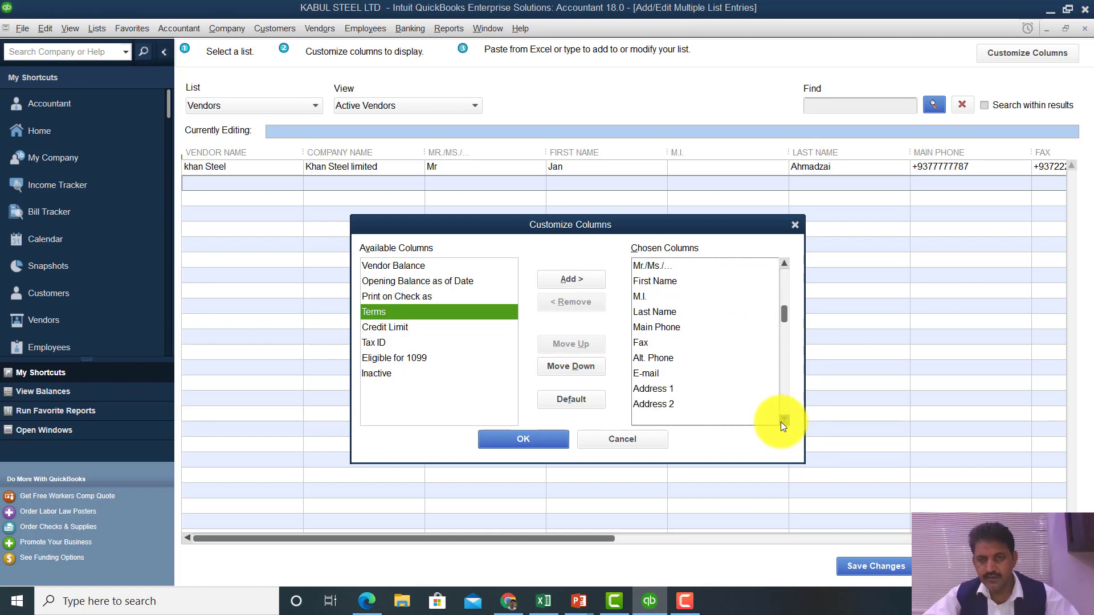
click(782, 421)
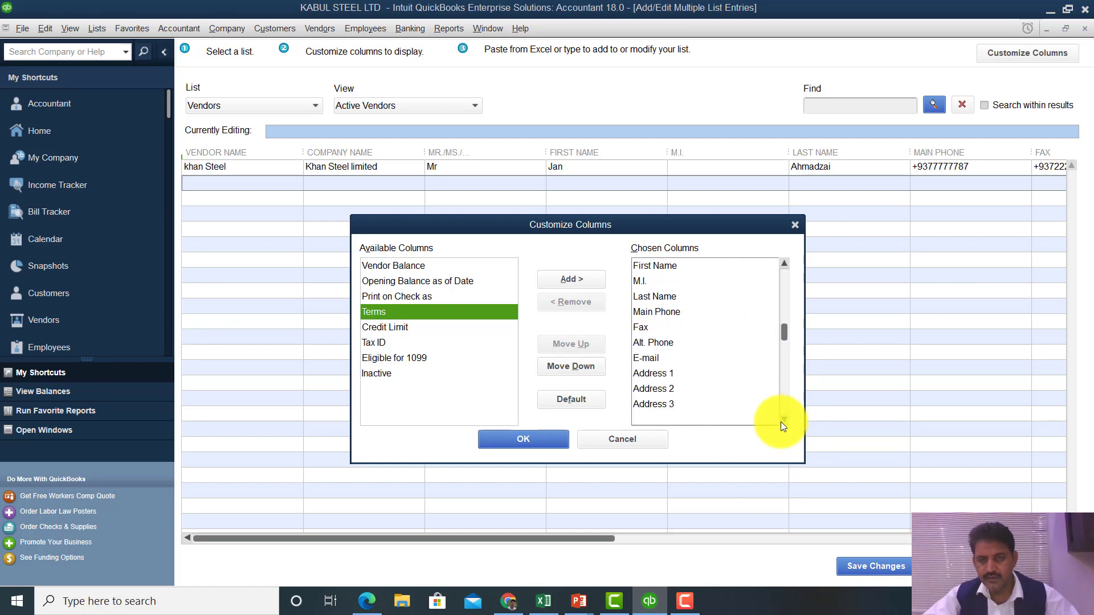
click(783, 421)
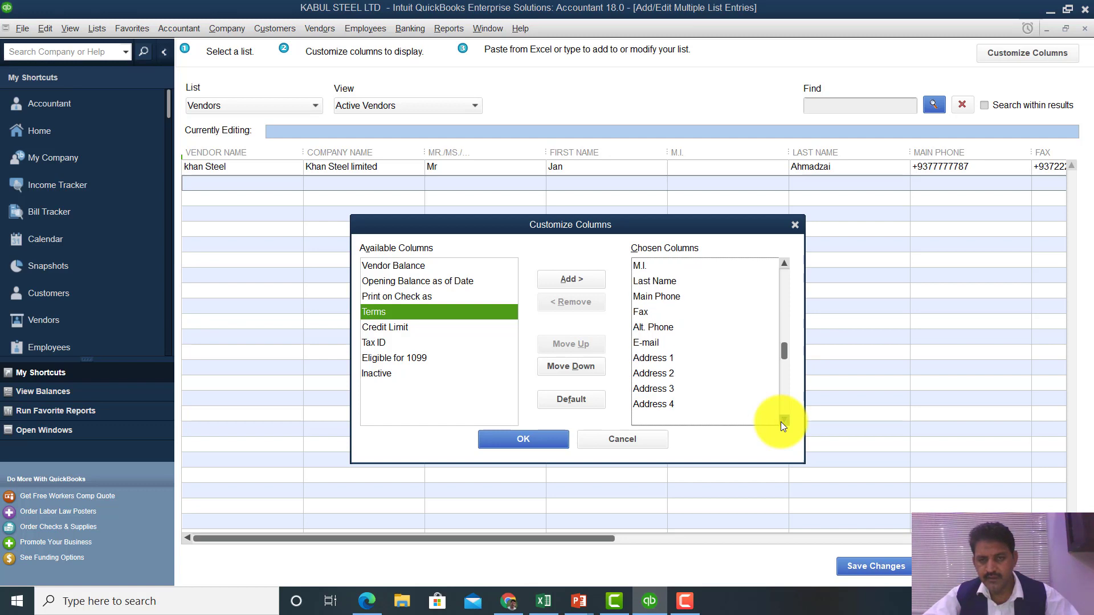
click(782, 421)
click(782, 421)
click(782, 421)
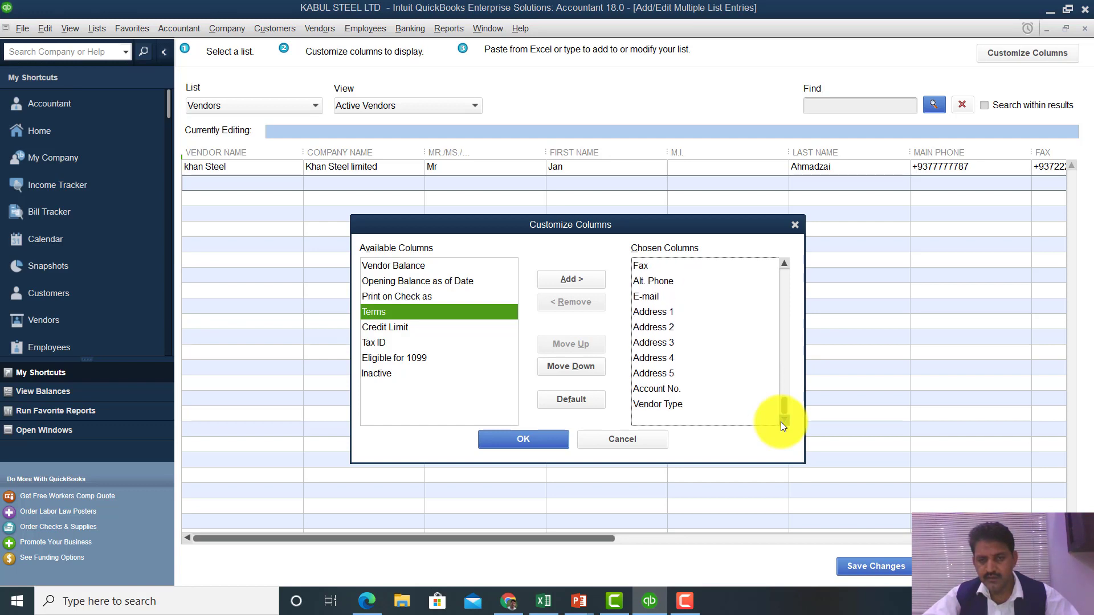
click(783, 266)
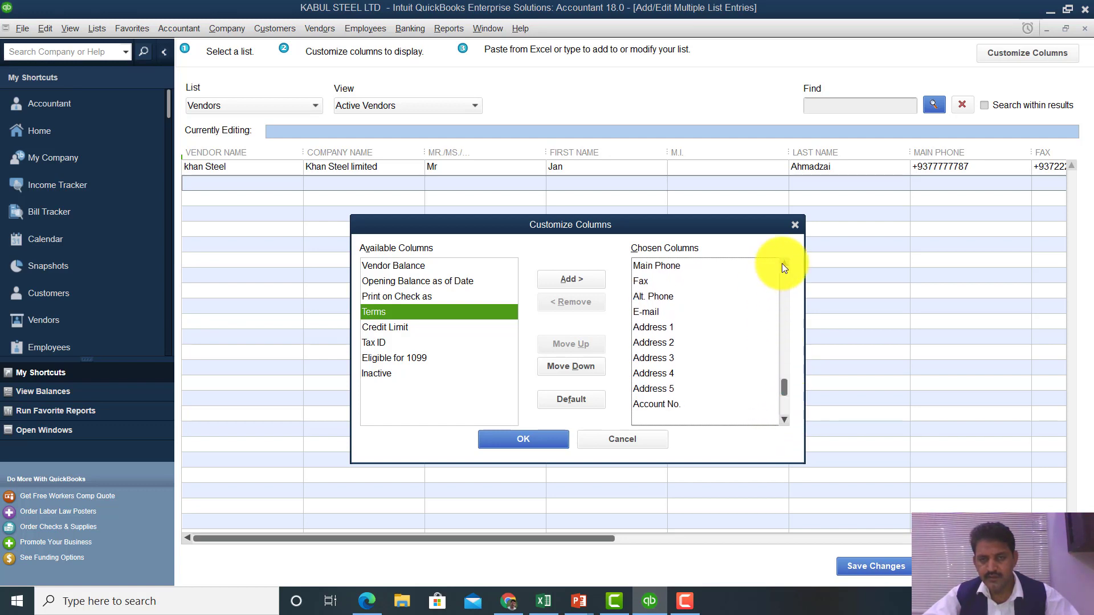
click(783, 265)
click(783, 266)
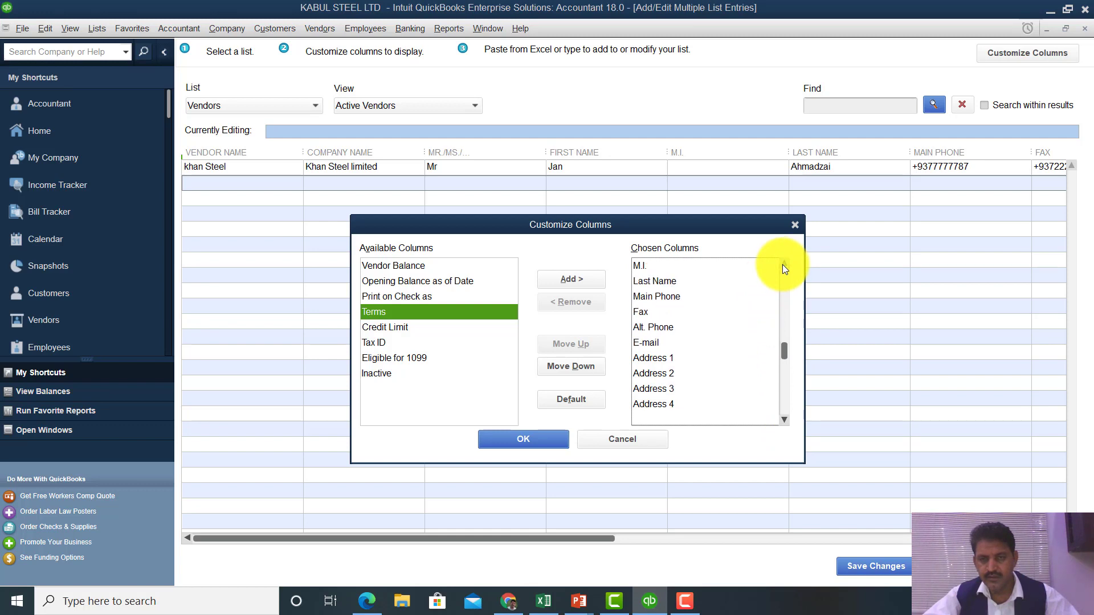
click(783, 265)
click(783, 265)
click(783, 265)
click(783, 265)
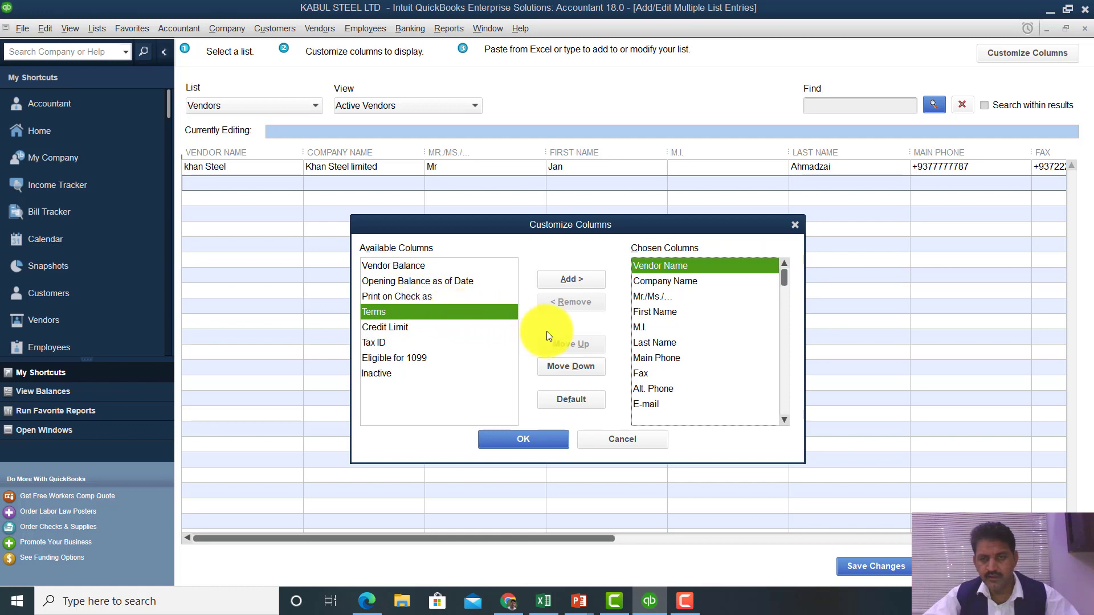
- Check the chosen column order down to Account No. and apply the new layout
click(661, 282)
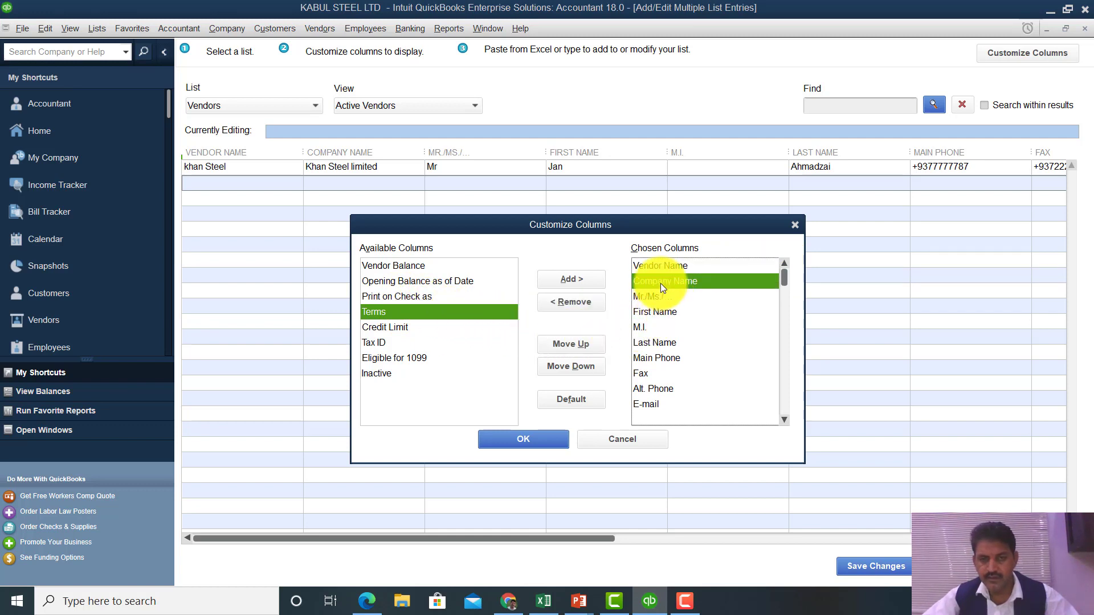
key(Down)
key(Down)
key(Down)
key(Down)
key(Down)
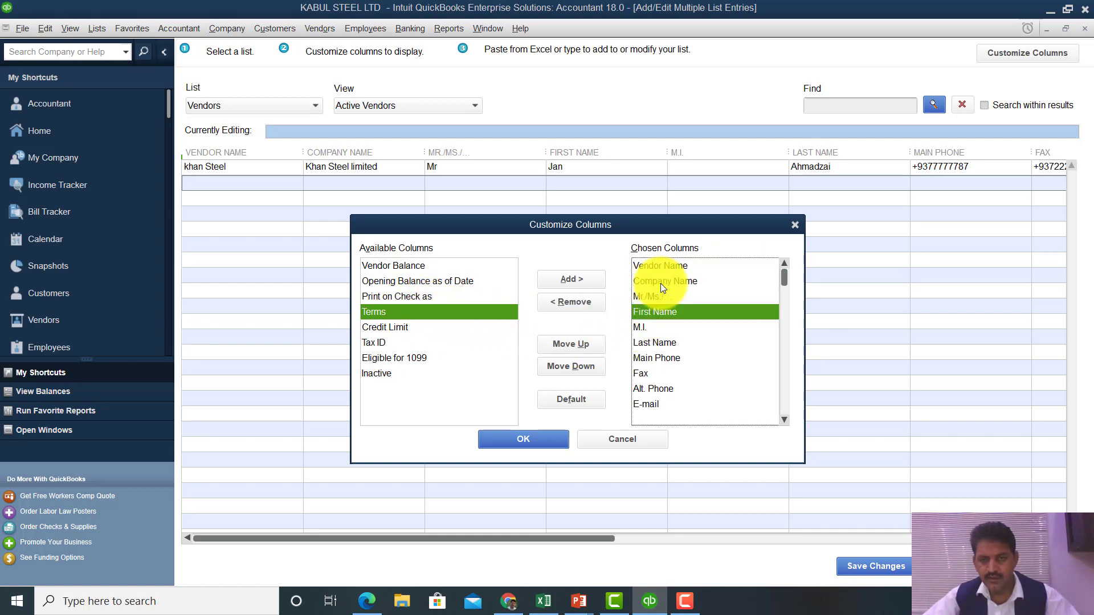
key(Down)
key(Down)
key(Down)
key(Down)
key(Down)
key(Down)
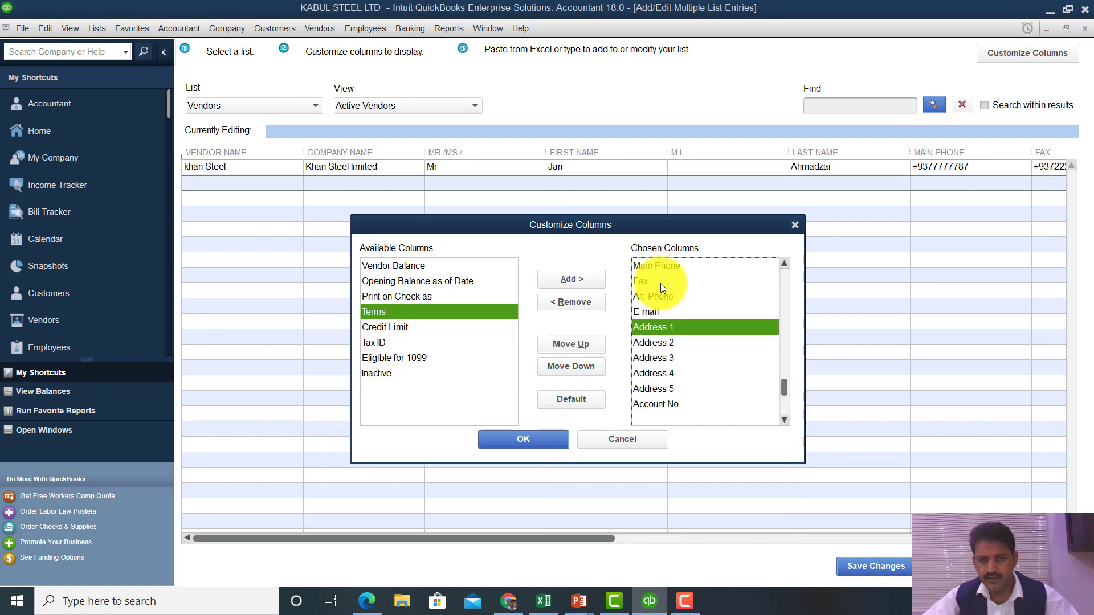
key(Down)
key(Down)
key(Down)
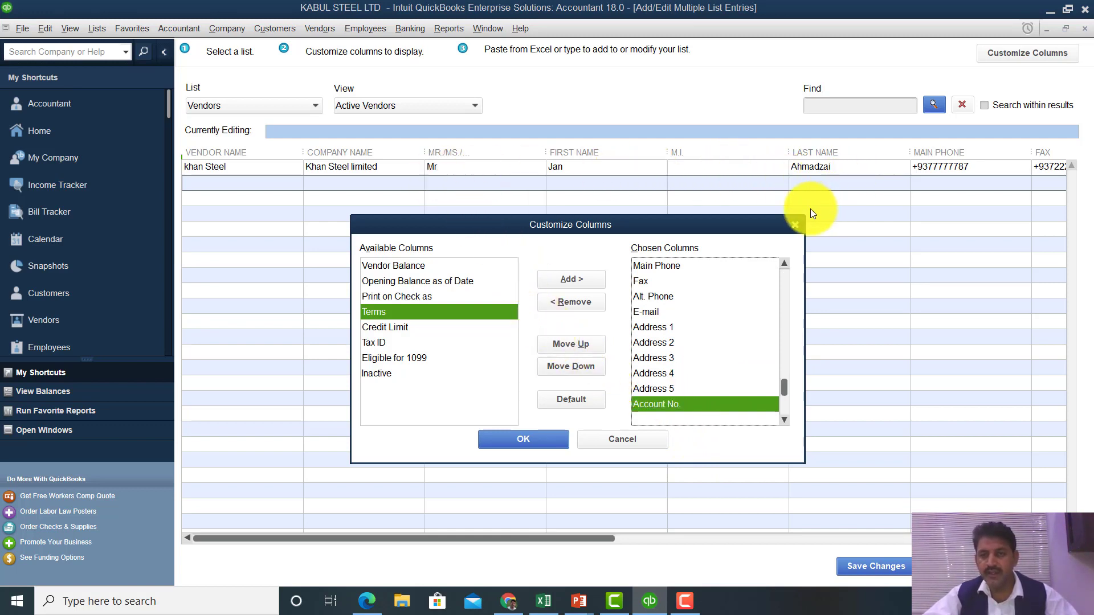
click(520, 442)
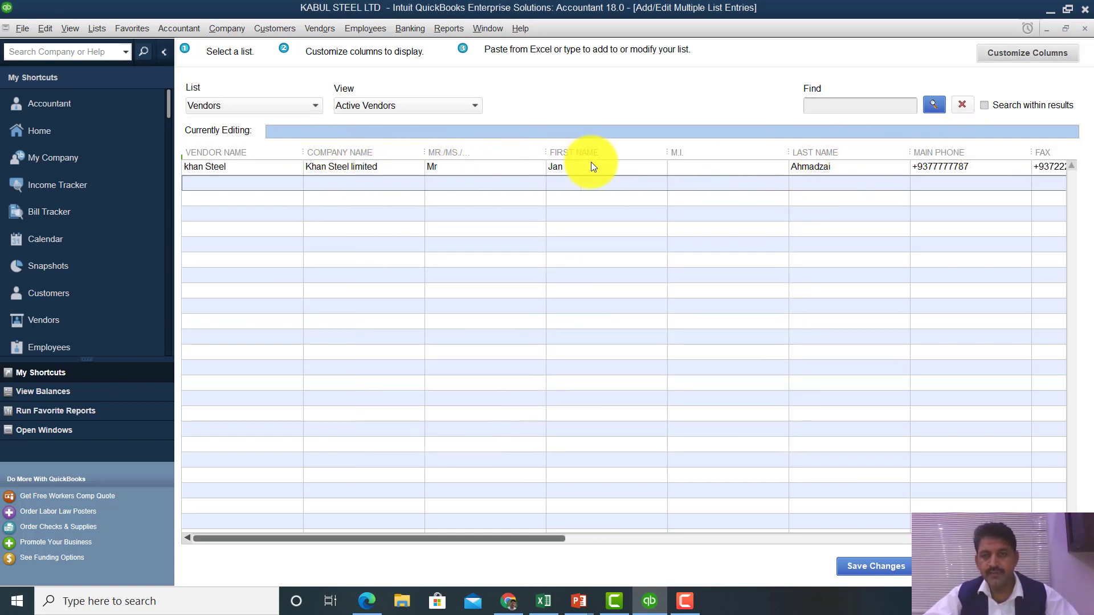
- Tab across khan Steel's row and scroll right to its account number and Suppliers vendor type
click(610, 166)
key(Tab)
key(Tab)
key(Tab)
key(Tab)
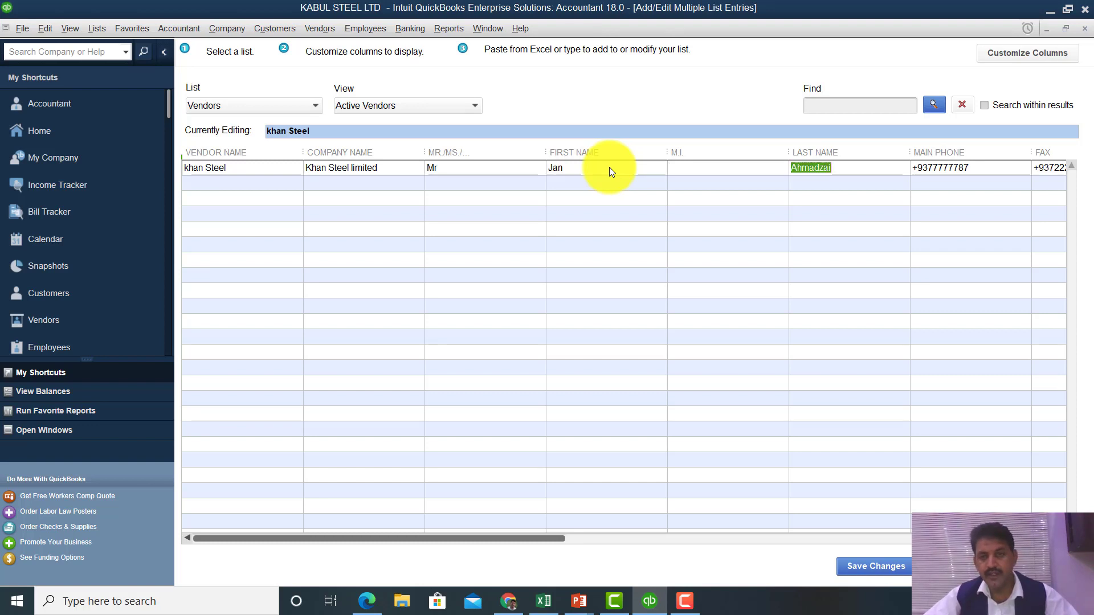
key(Tab)
key(Tab)
key(Tab)
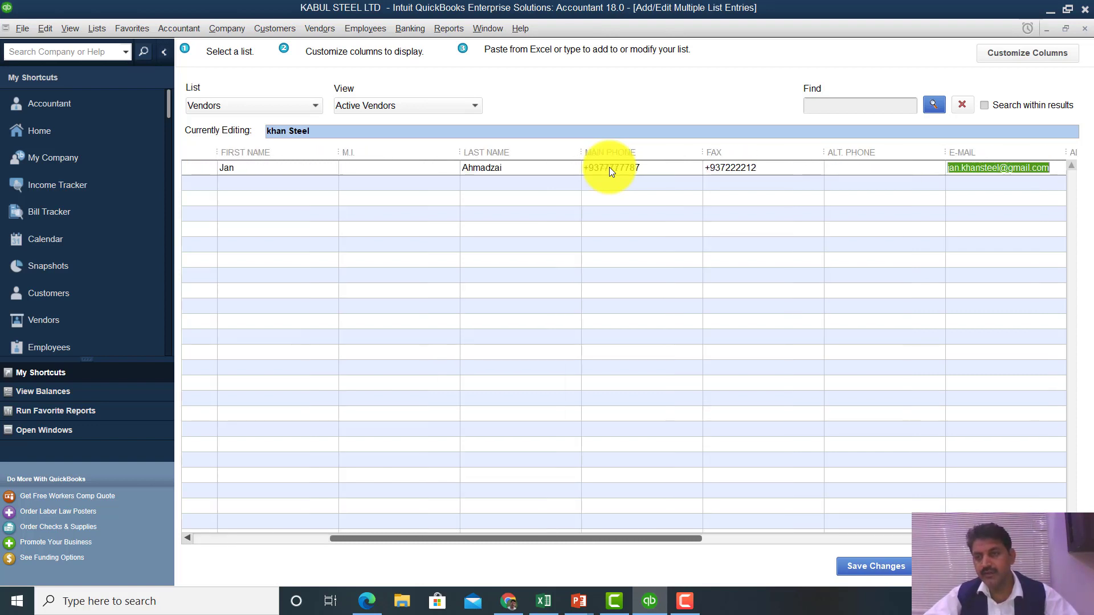
key(Tab)
key(Tab)
key(Tab)
key(Tab)
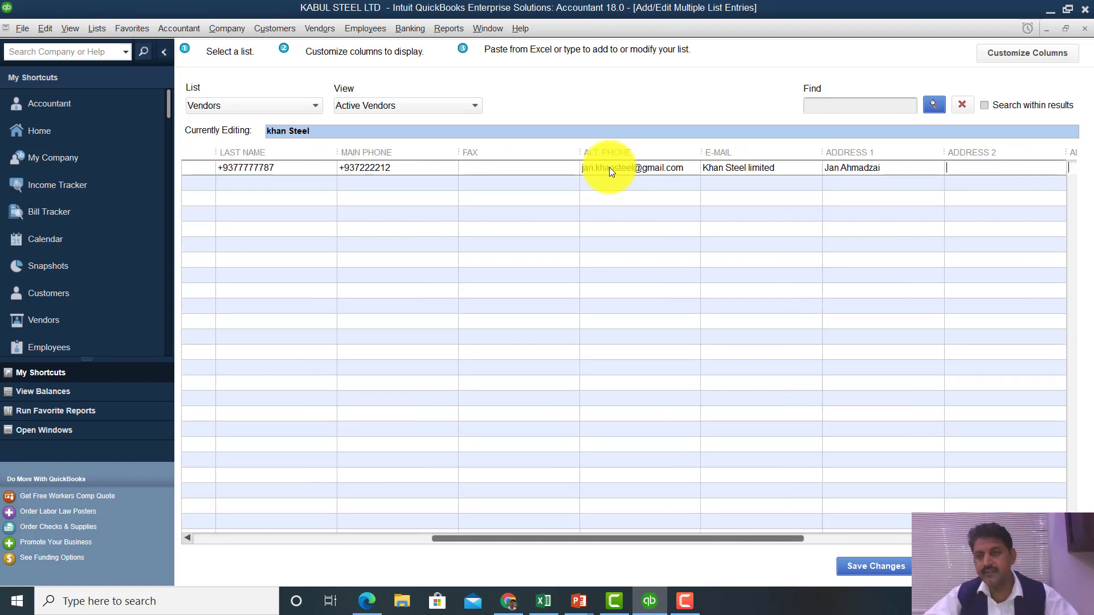
key(Tab)
key(Tab)
key(Tab)
key(Tab)
key(Tab)
key(Tab)
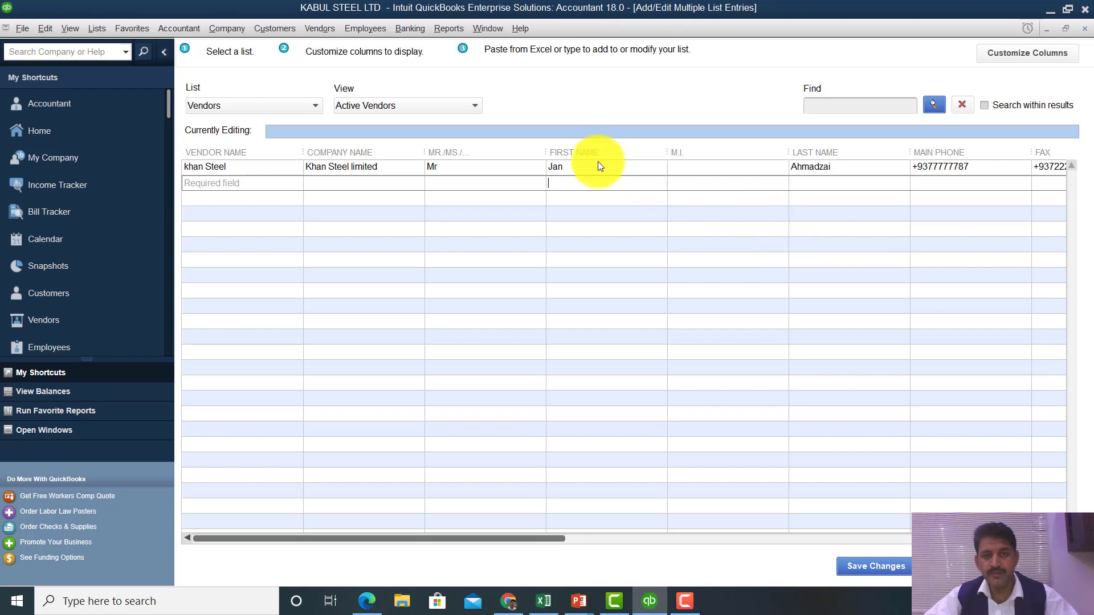
click(777, 172)
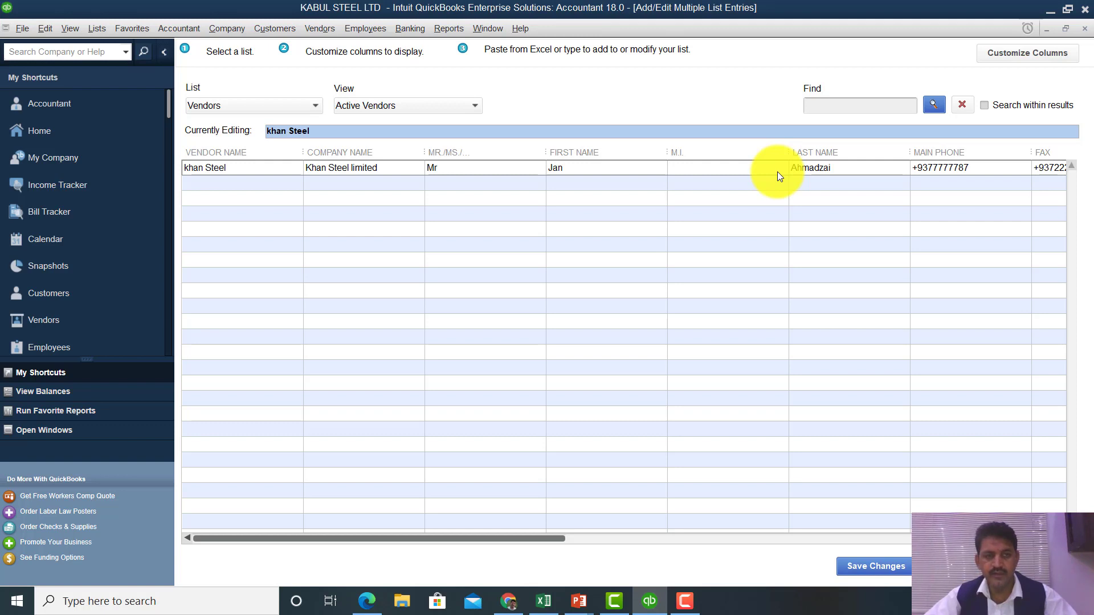
key(Tab)
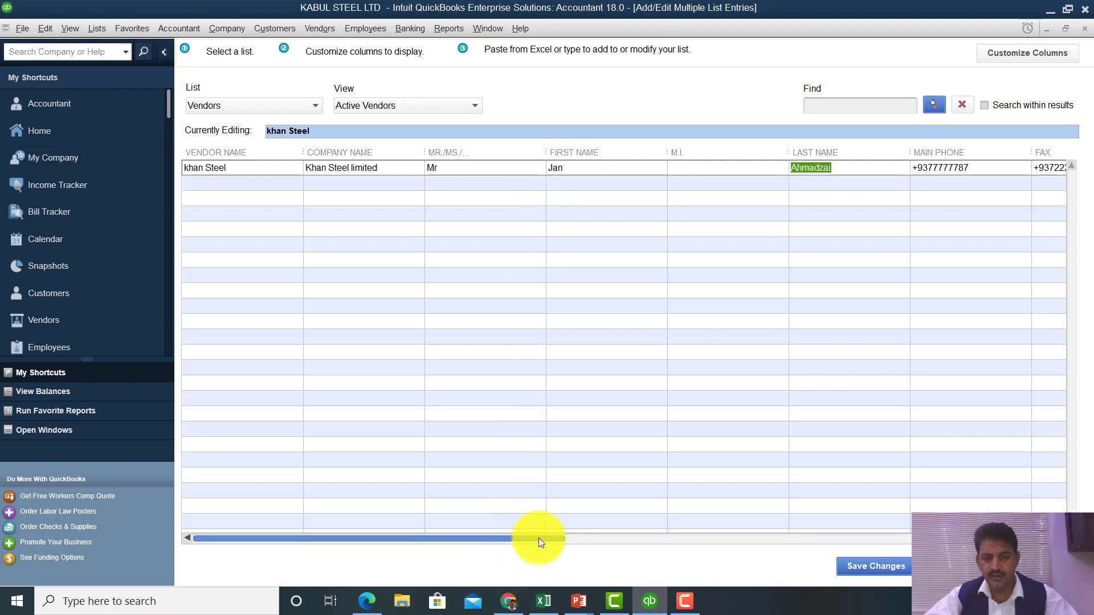
drag(538, 538, 1035, 530)
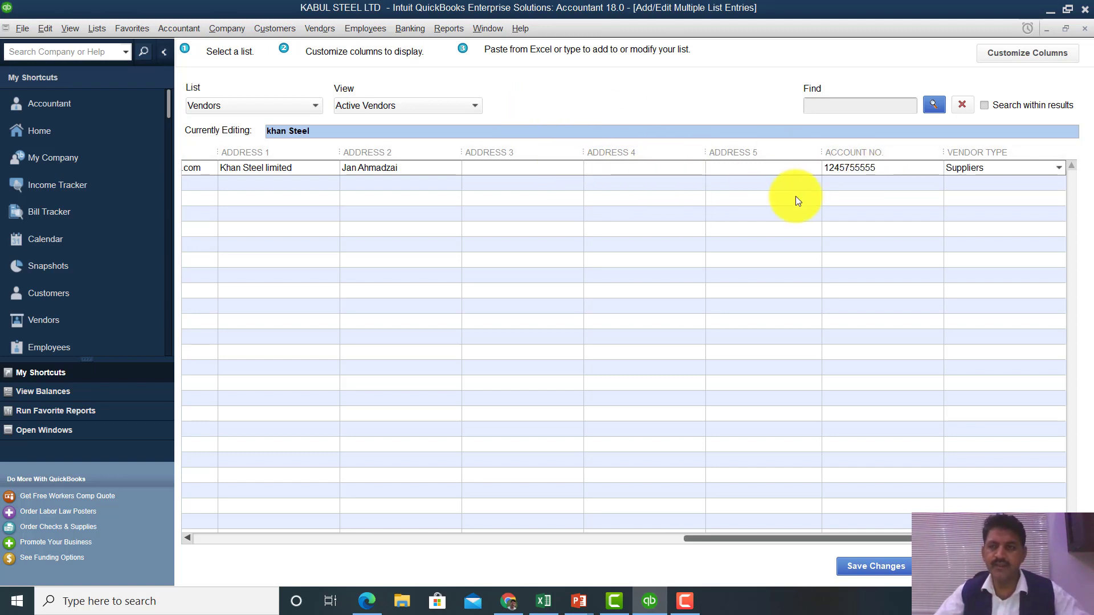
- Remove the Address and Account No. columns from the vendor grid, apply, and return Home
click(1044, 51)
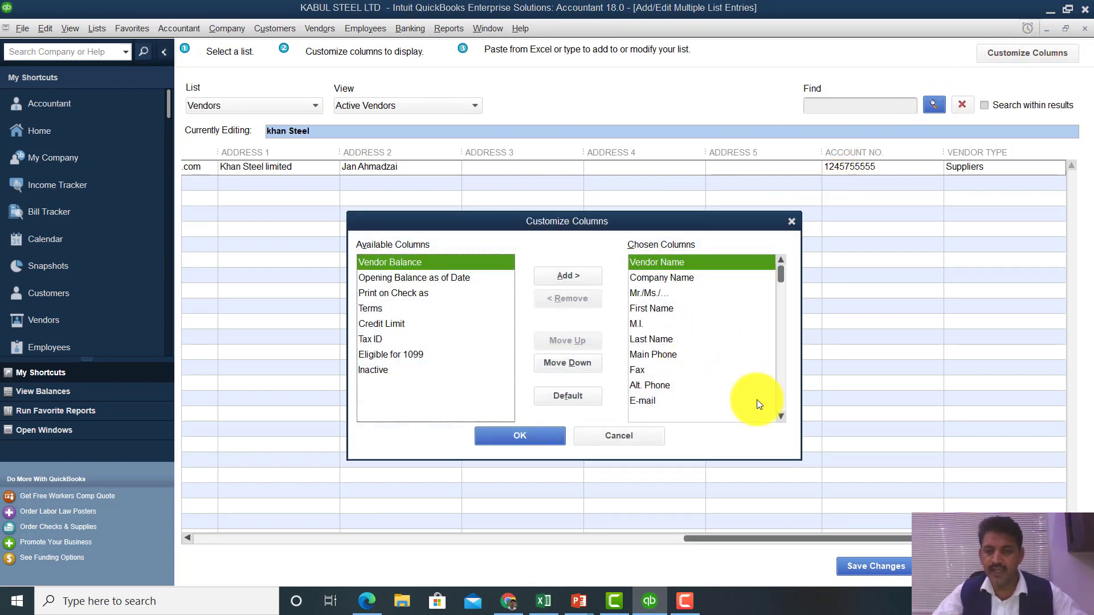
scroll(782, 416, down, 6)
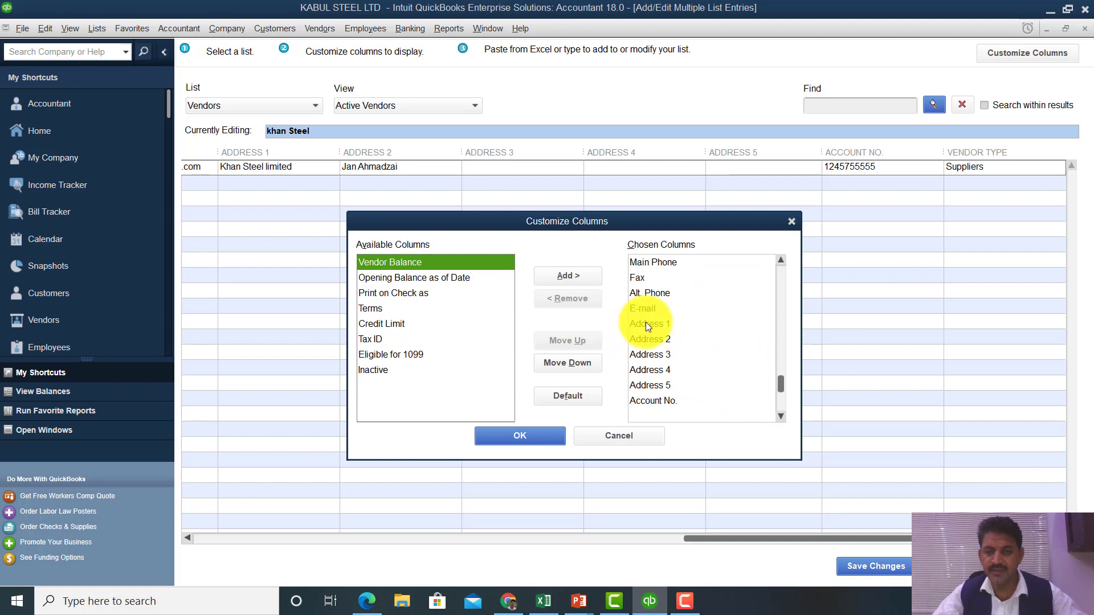
click(646, 323)
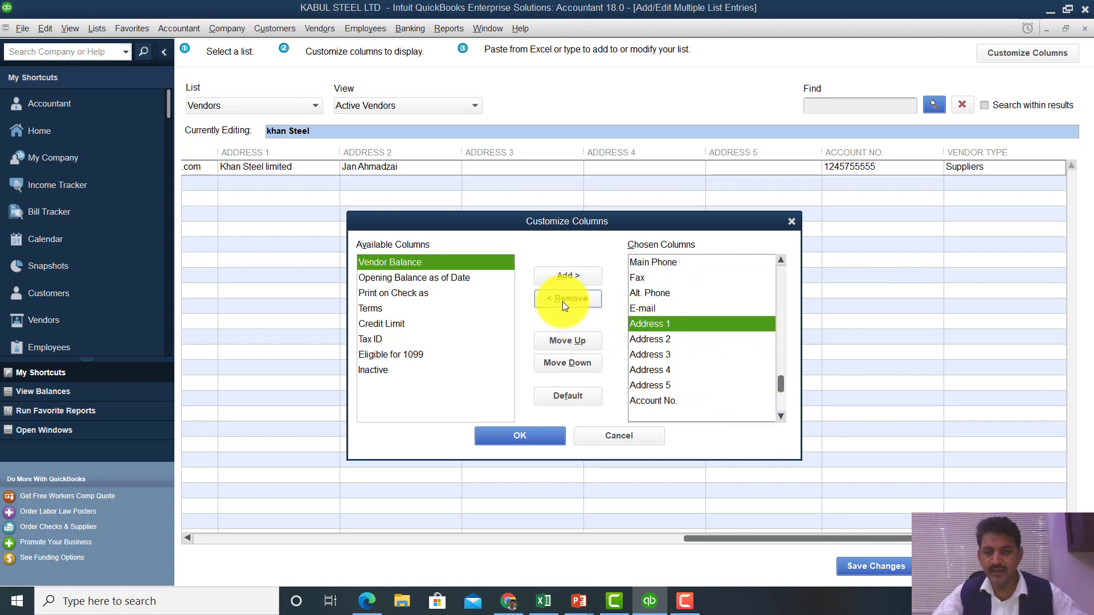
click(563, 302)
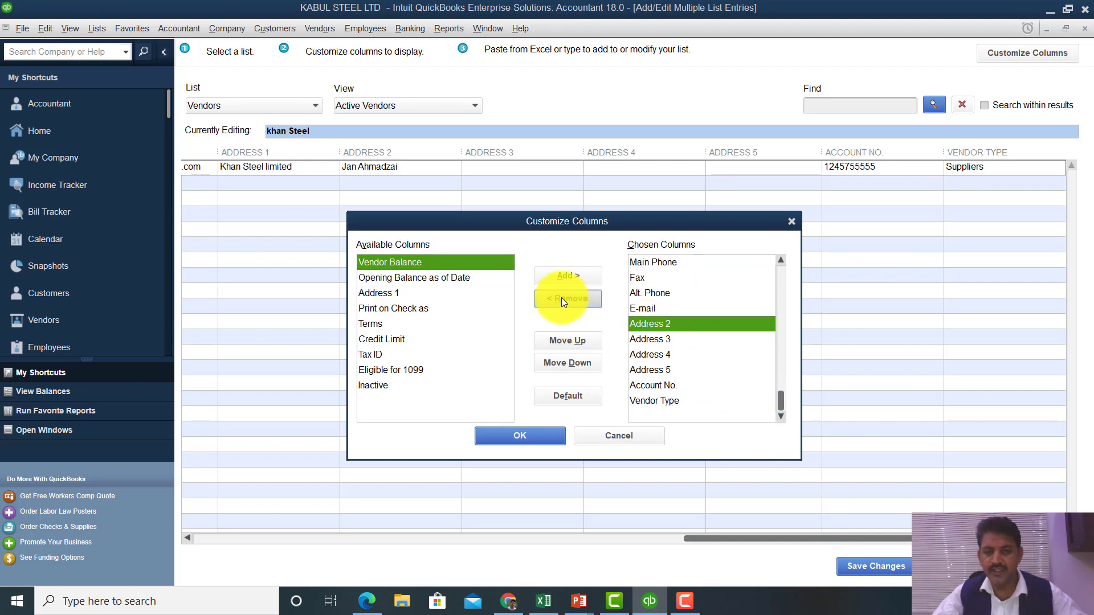
click(561, 297)
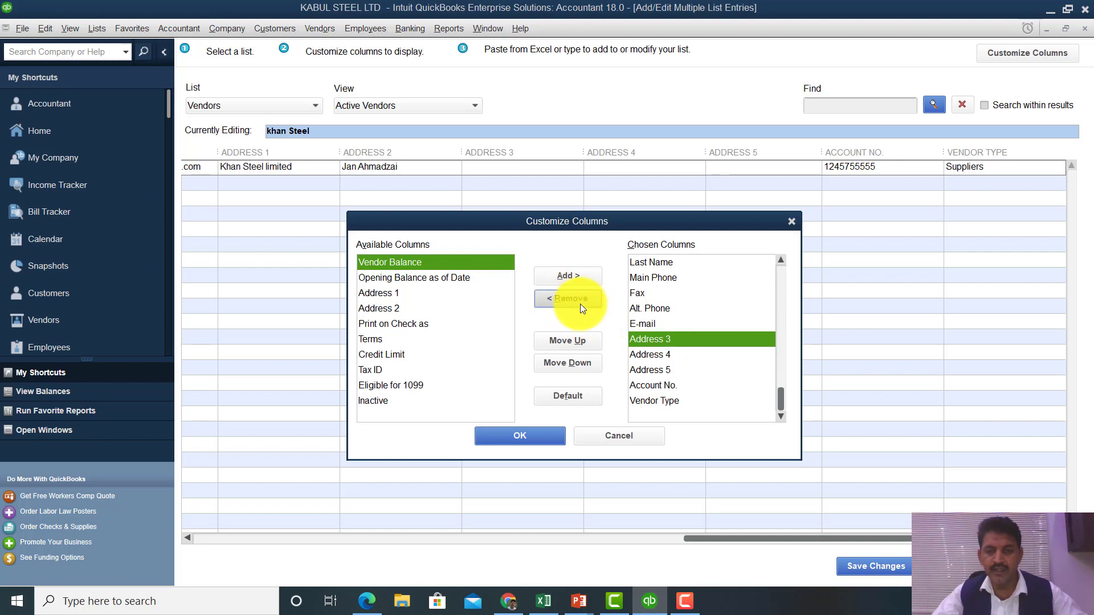
click(575, 299)
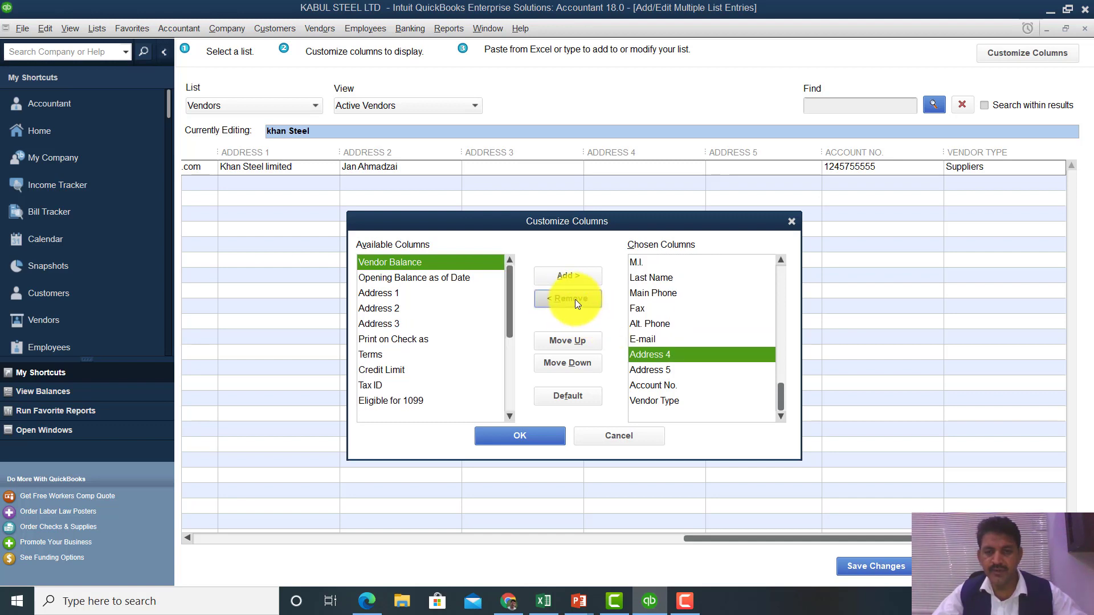
click(576, 300)
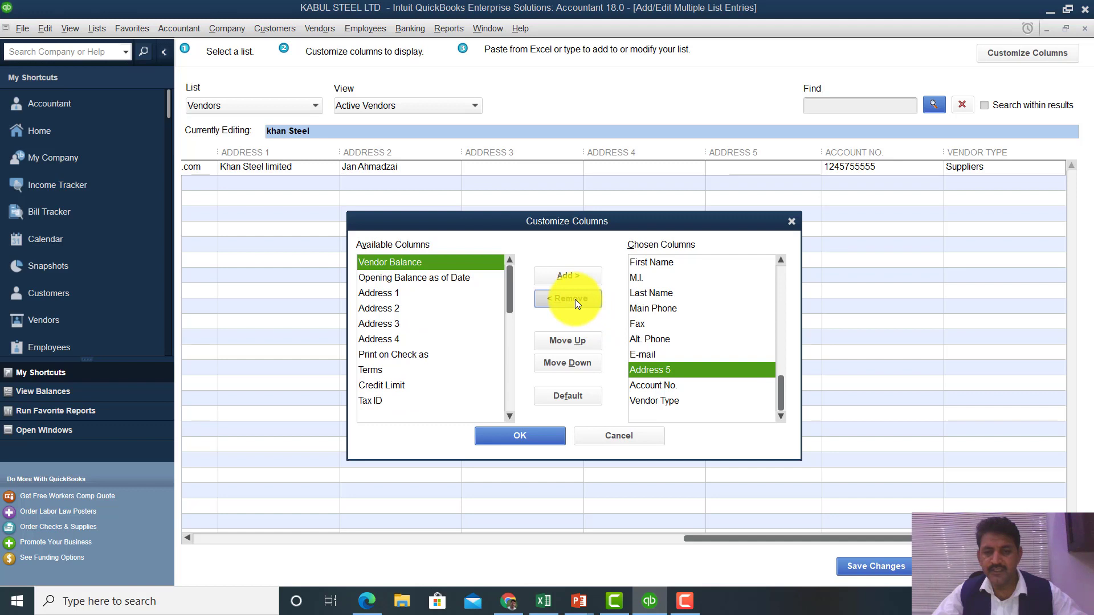
click(670, 386)
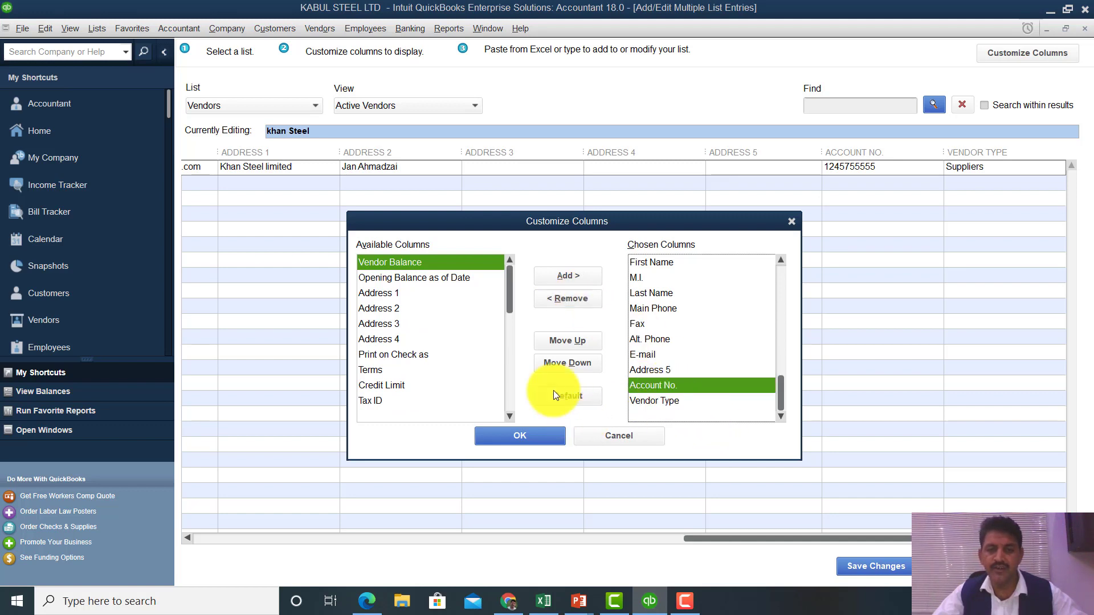
click(581, 299)
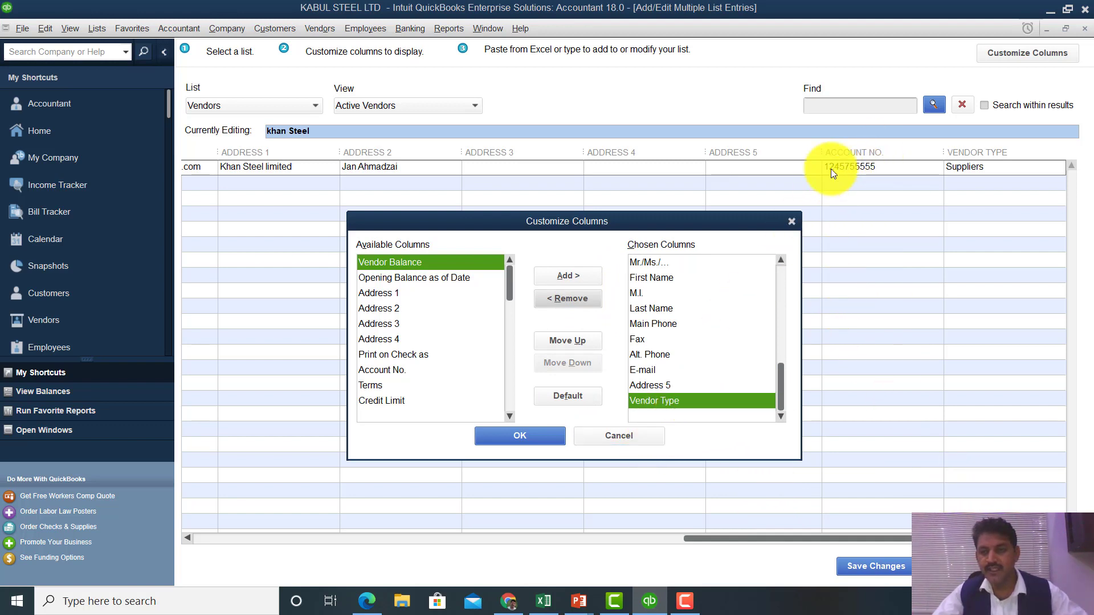
click(524, 441)
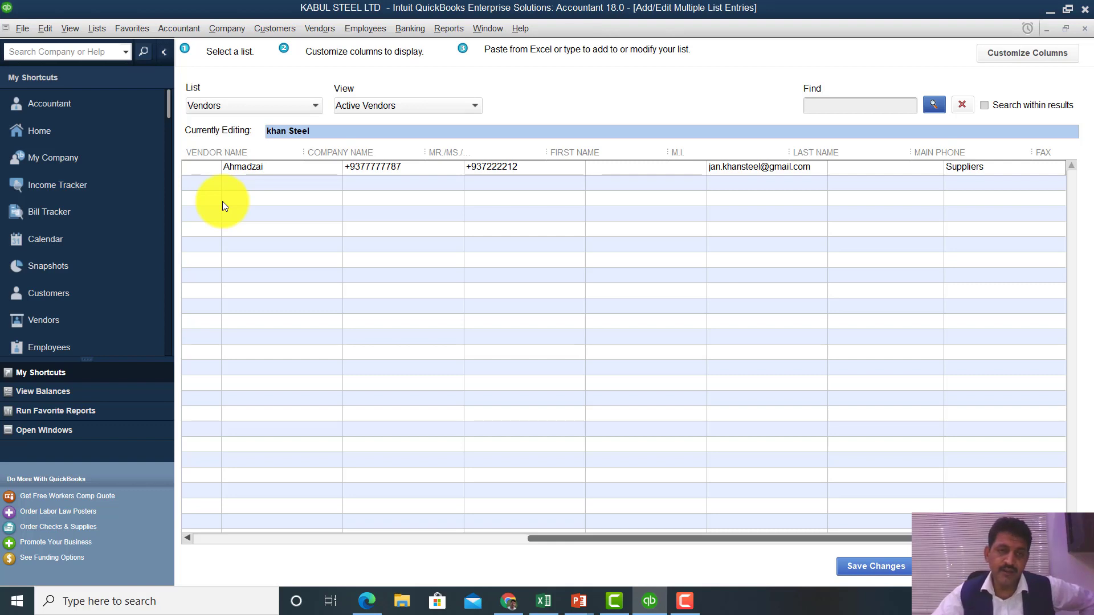
key(Tab)
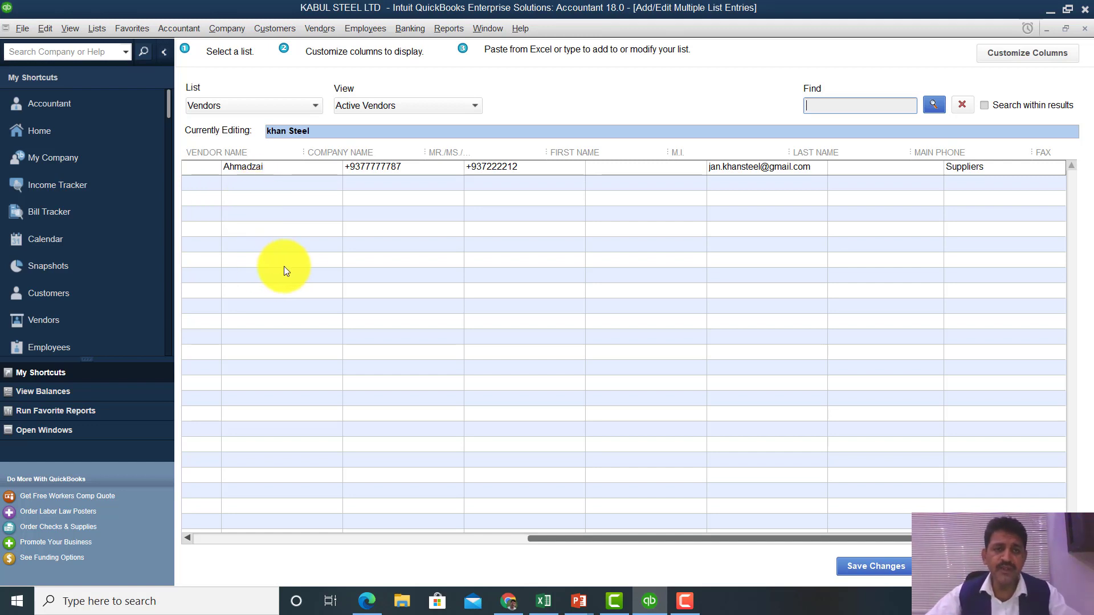
click(56, 134)
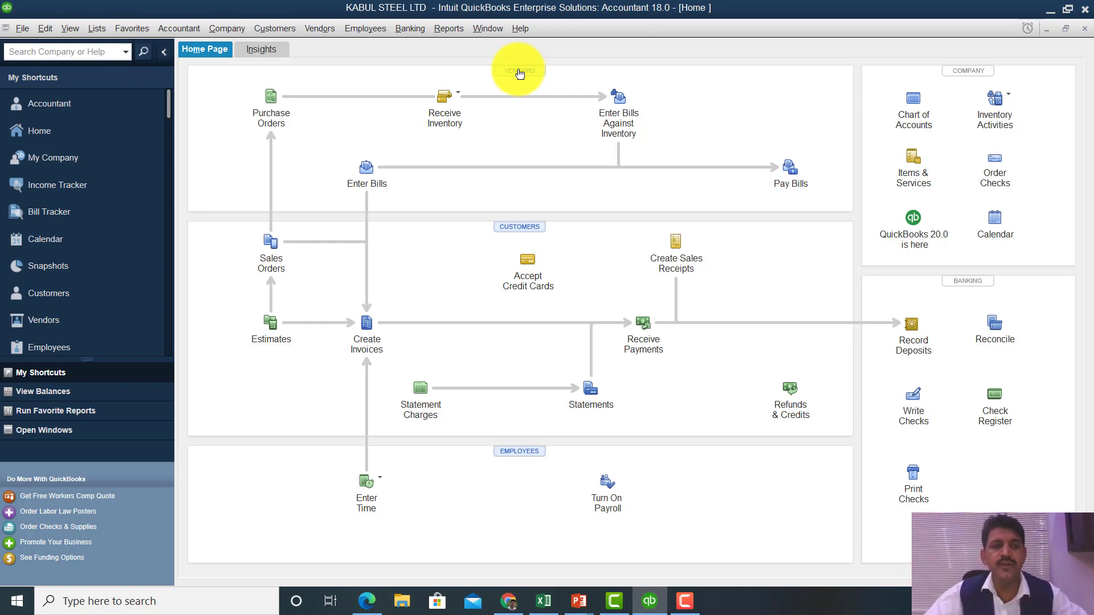
click(513, 71)
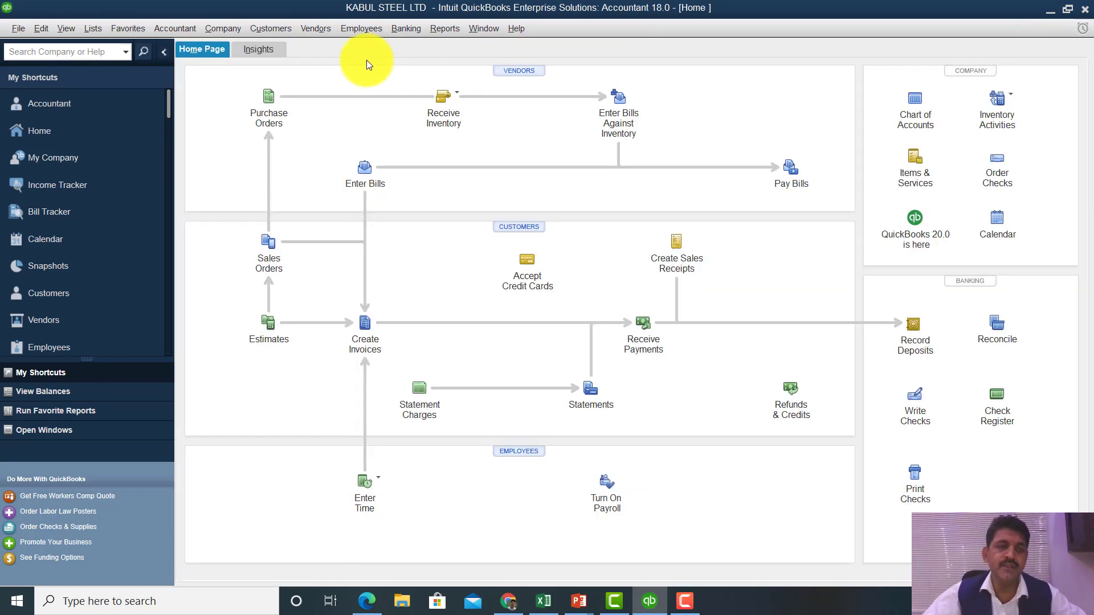
click(230, 49)
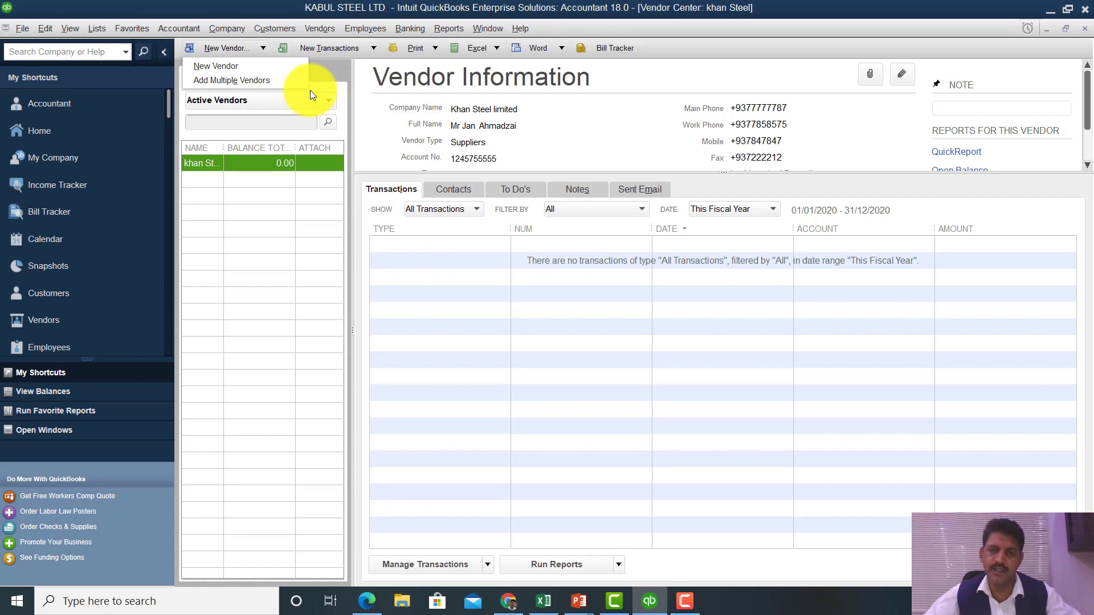
key(Escape)
key(Escape)
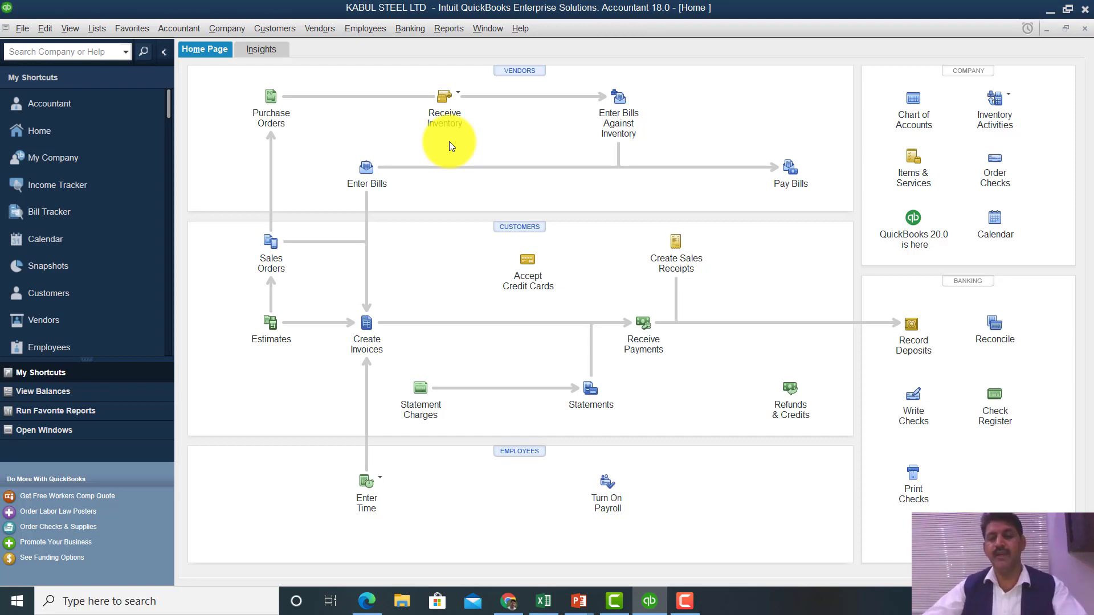
- From the Customer Center, choose New Customer under New Customer & Job
click(514, 226)
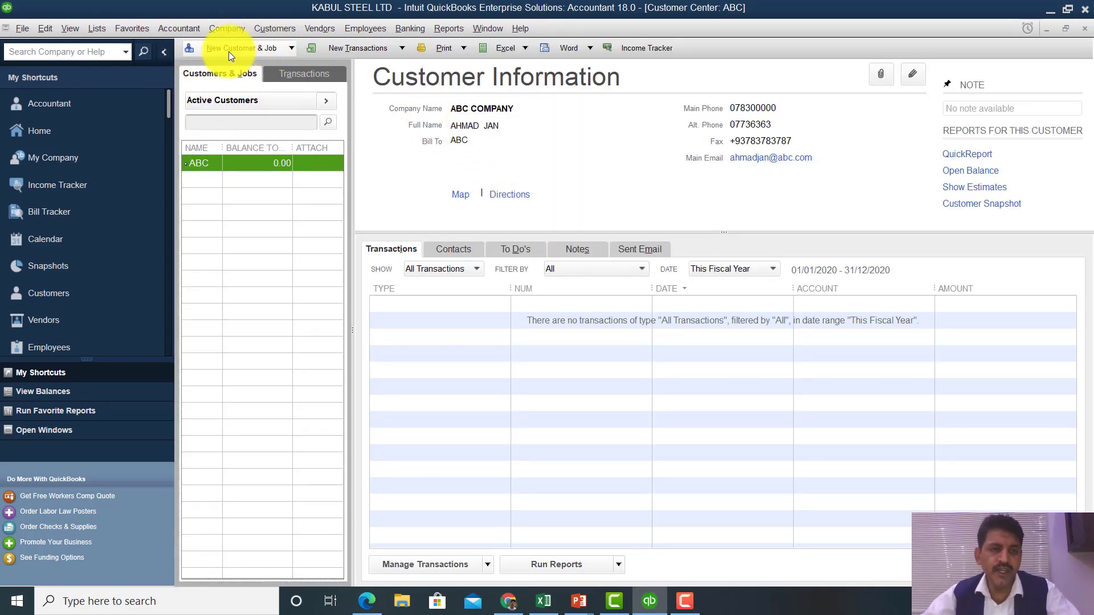
click(286, 48)
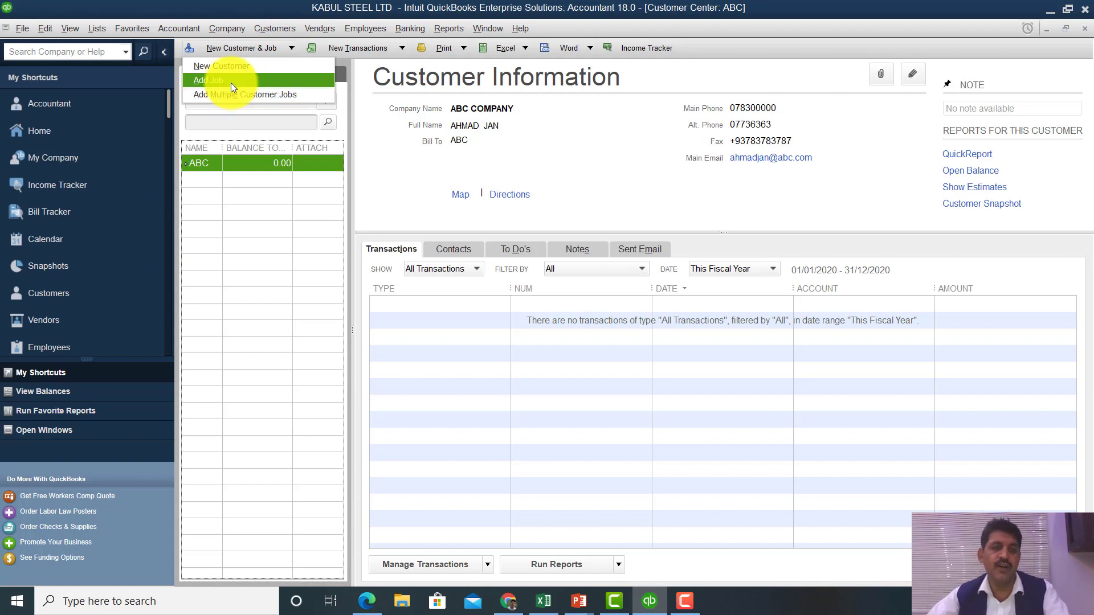
click(230, 67)
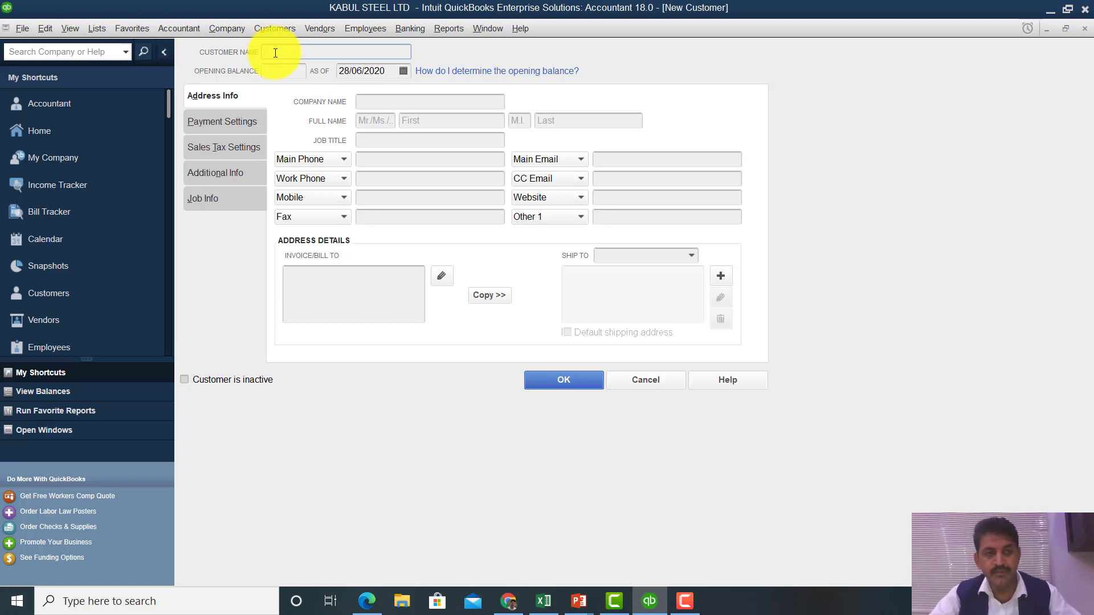
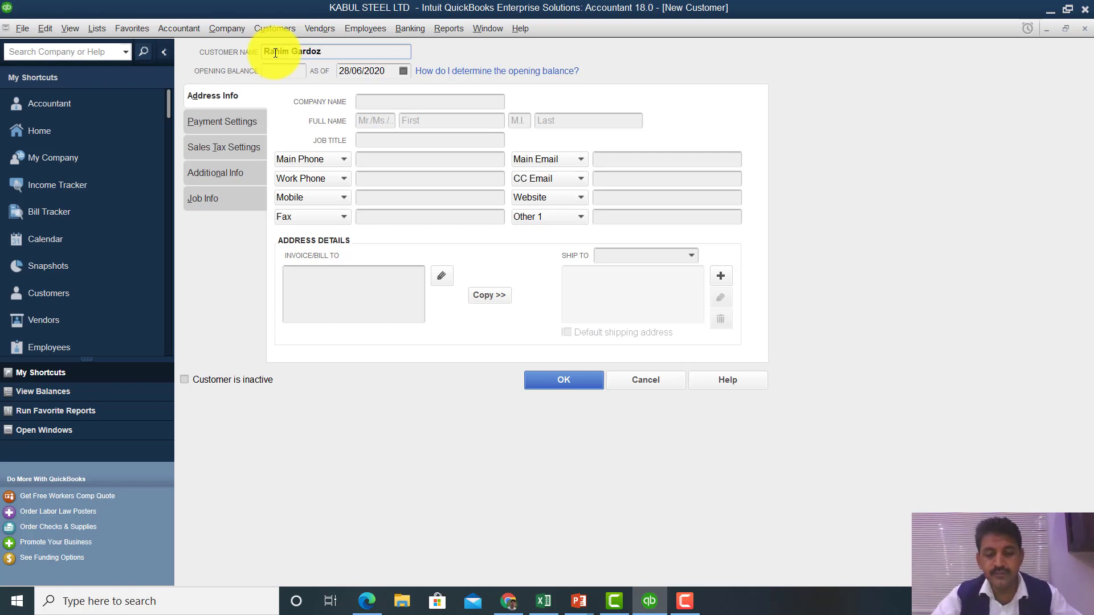
- Enter the customer's name and company name, correcting a typo in the customer name
click(372, 102)
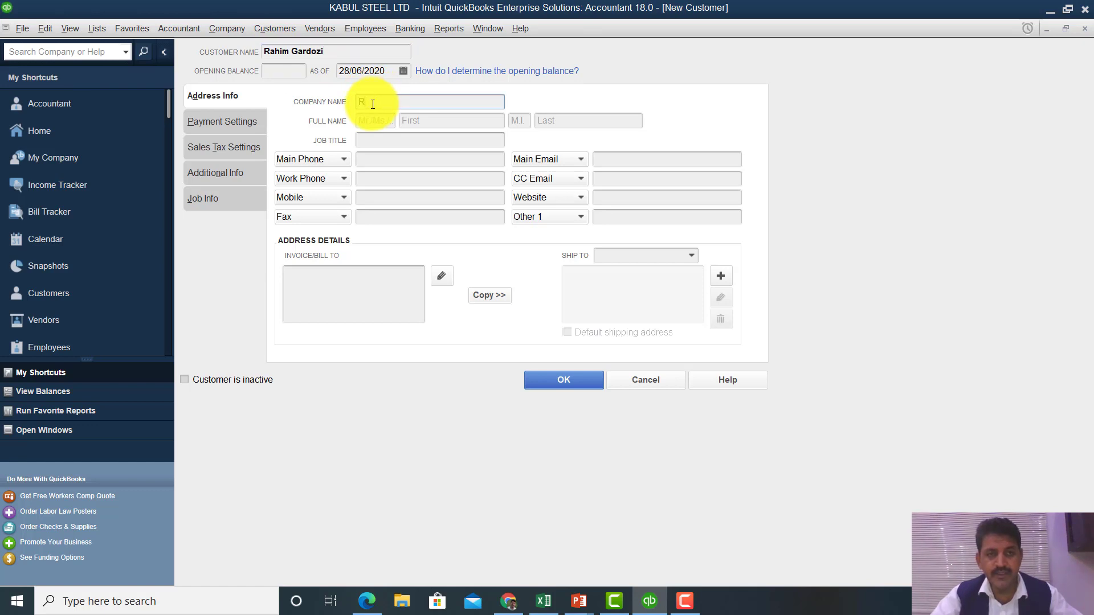
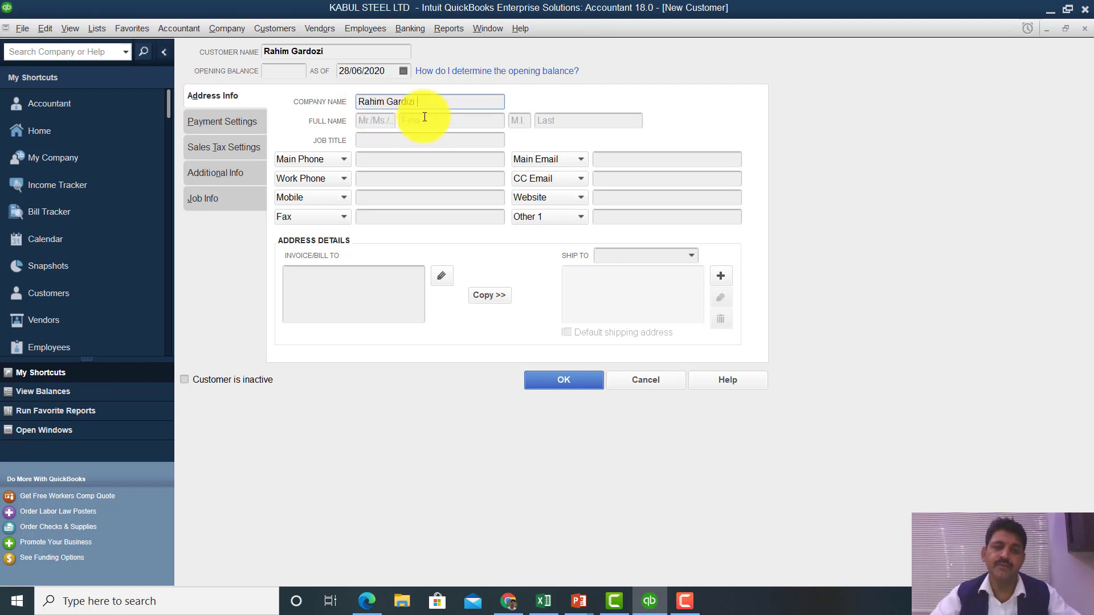
- Fill in title Mr and the contact person's first and last names
click(372, 121)
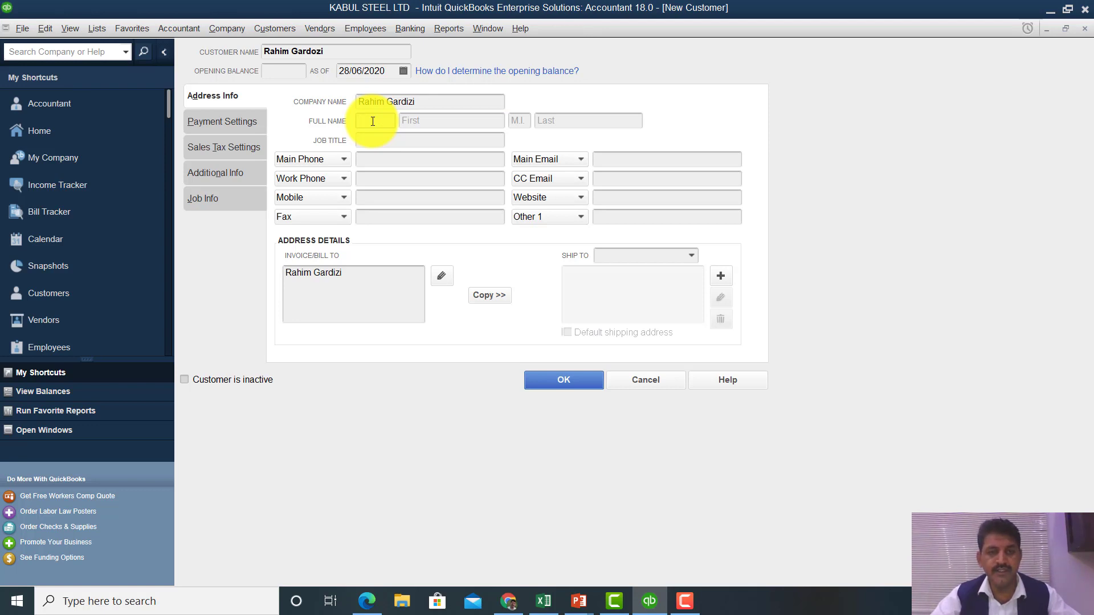
text(Mr)
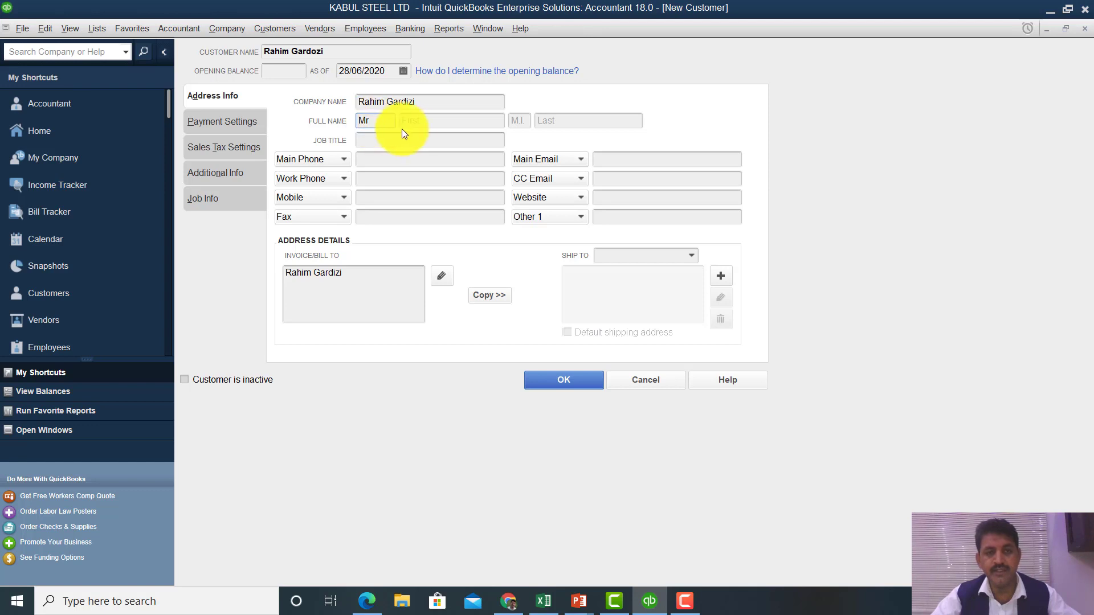
click(423, 122)
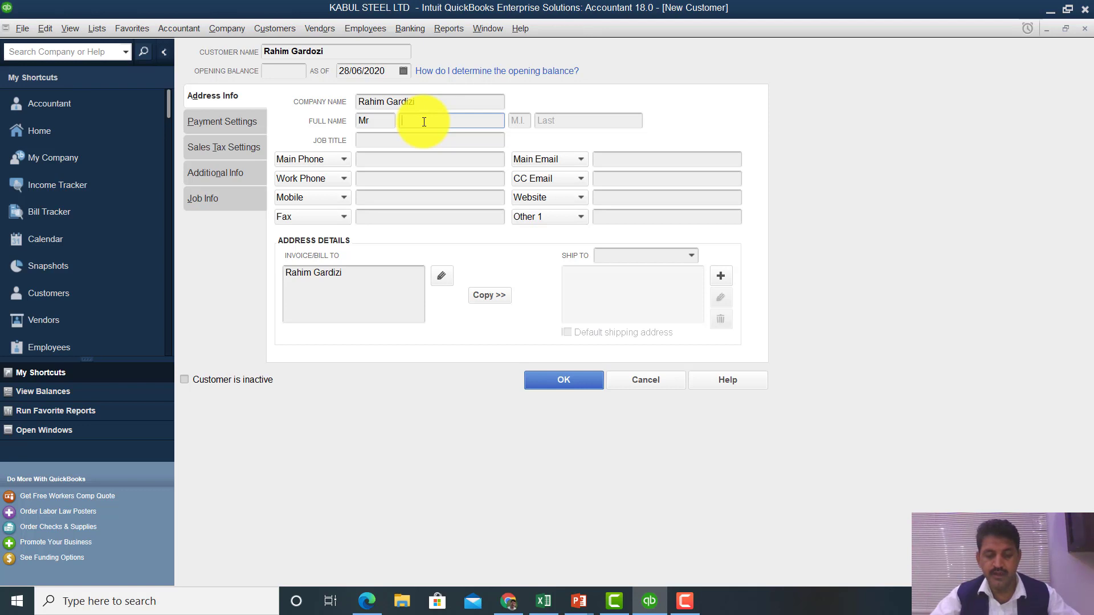
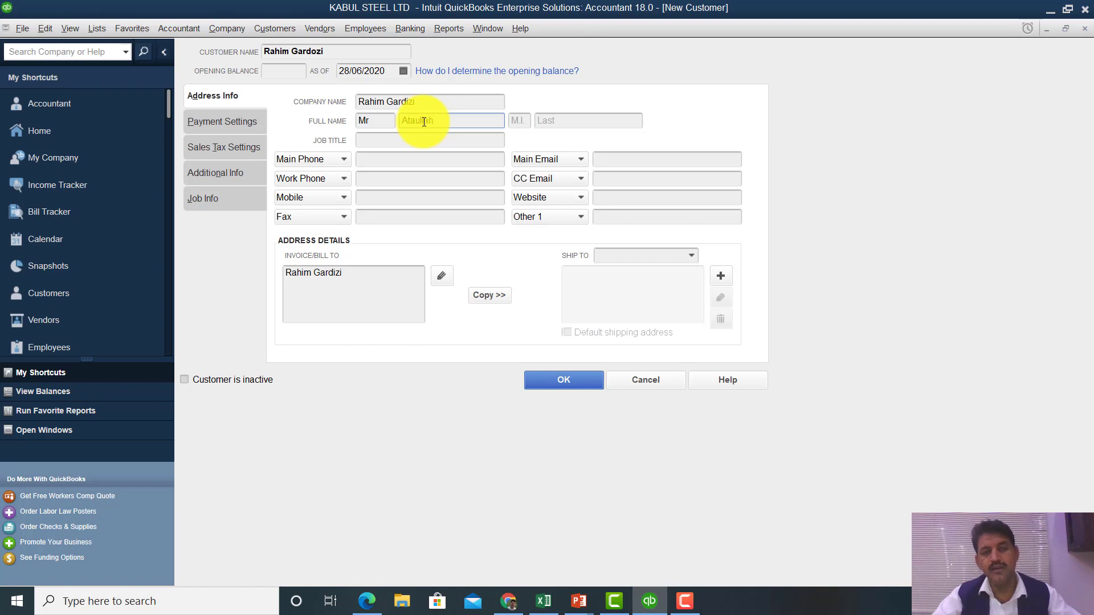
click(563, 121)
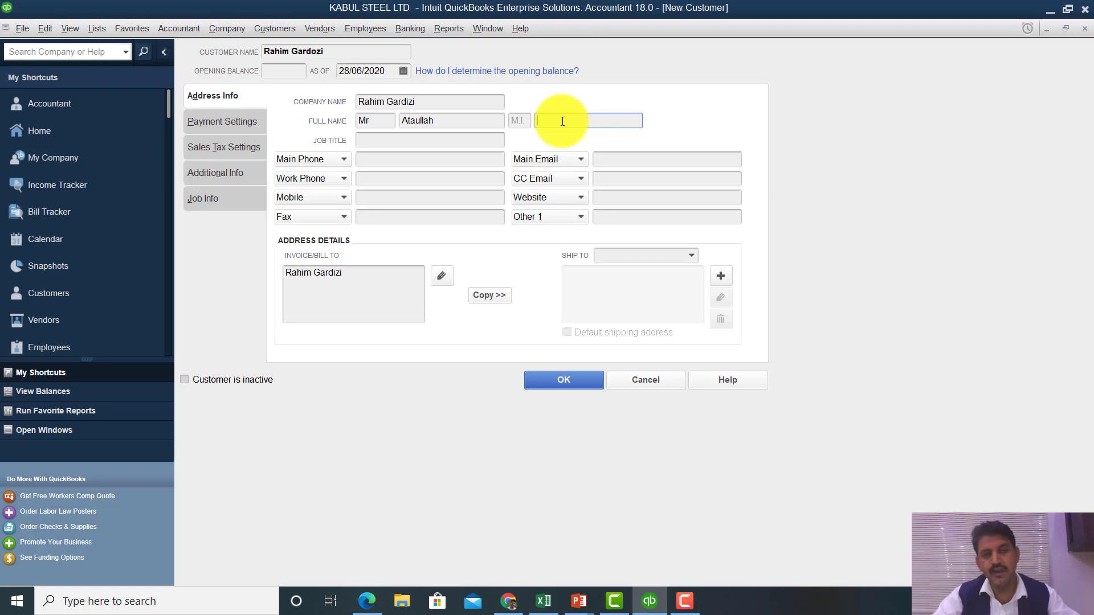
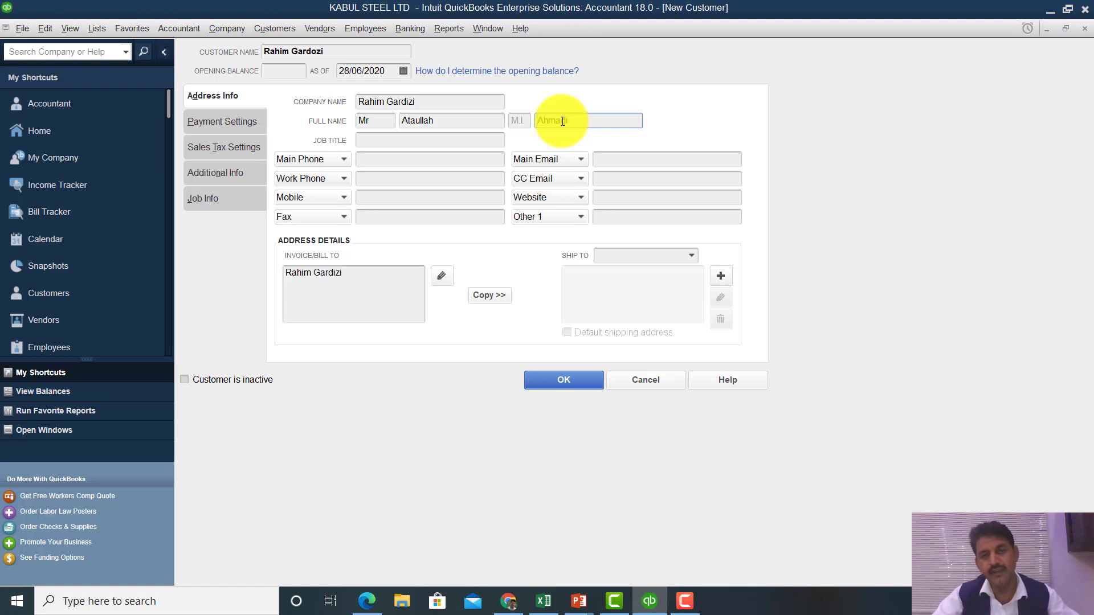
click(419, 141)
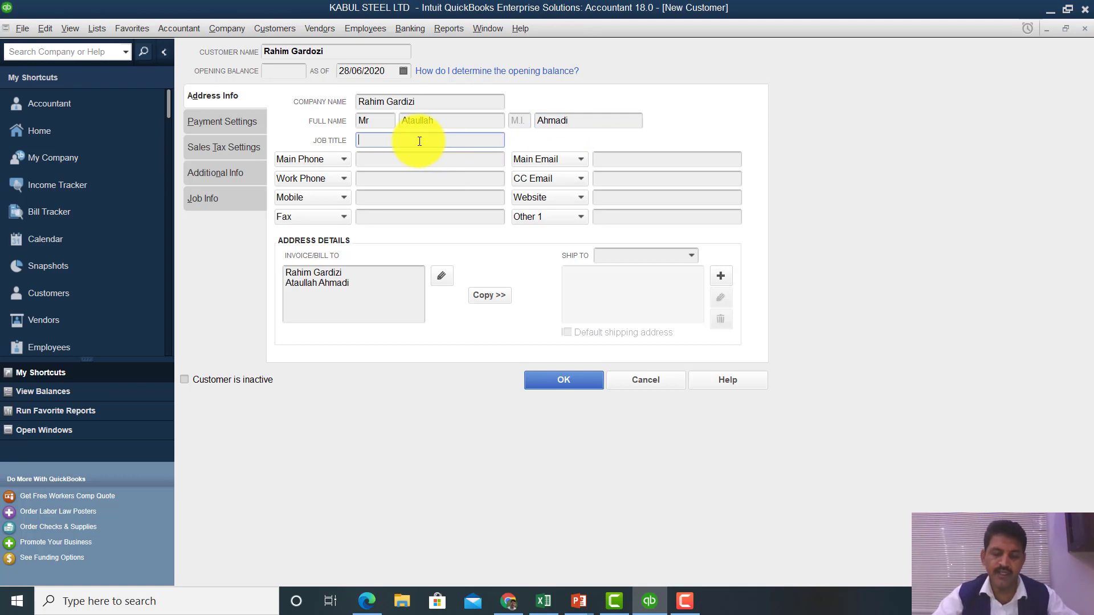
- Enter job title Purchase officer and the contact's main, work and mobile phone numbers
text(Purc)
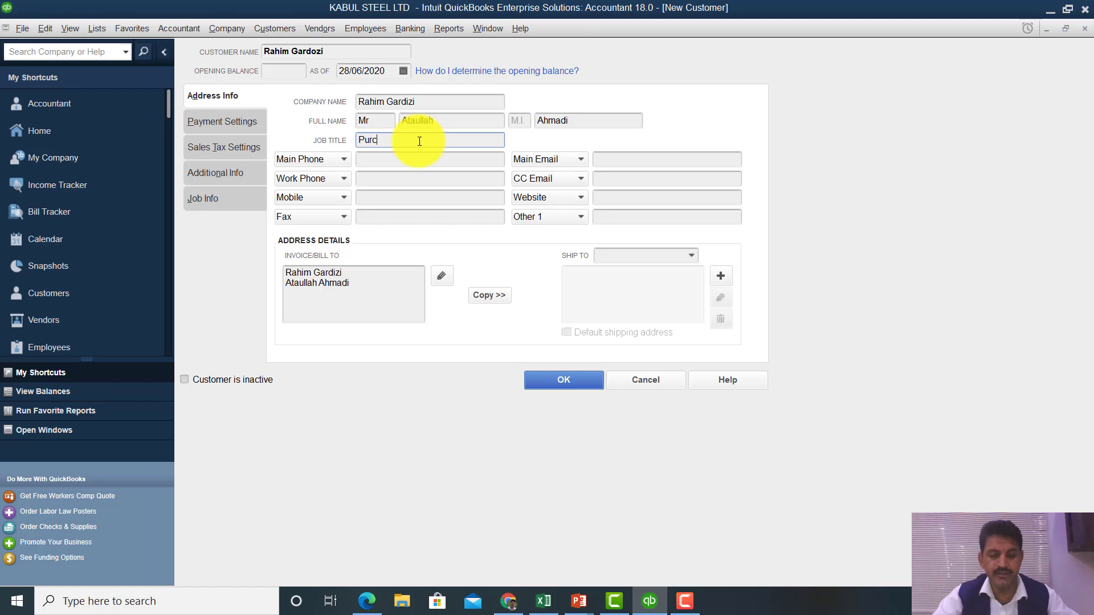
text(hase officer)
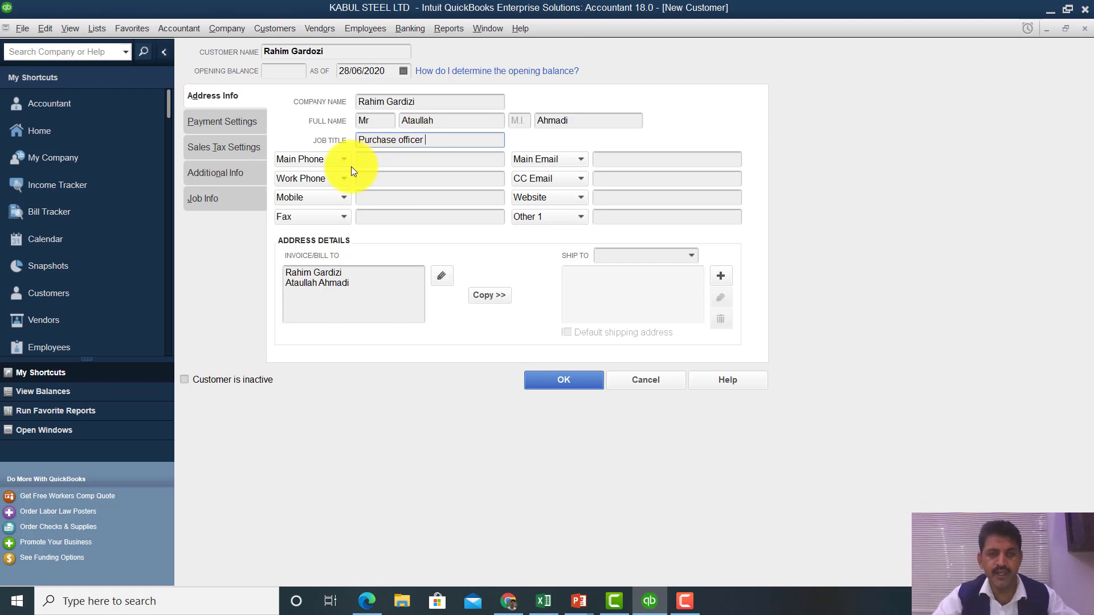
click(368, 162)
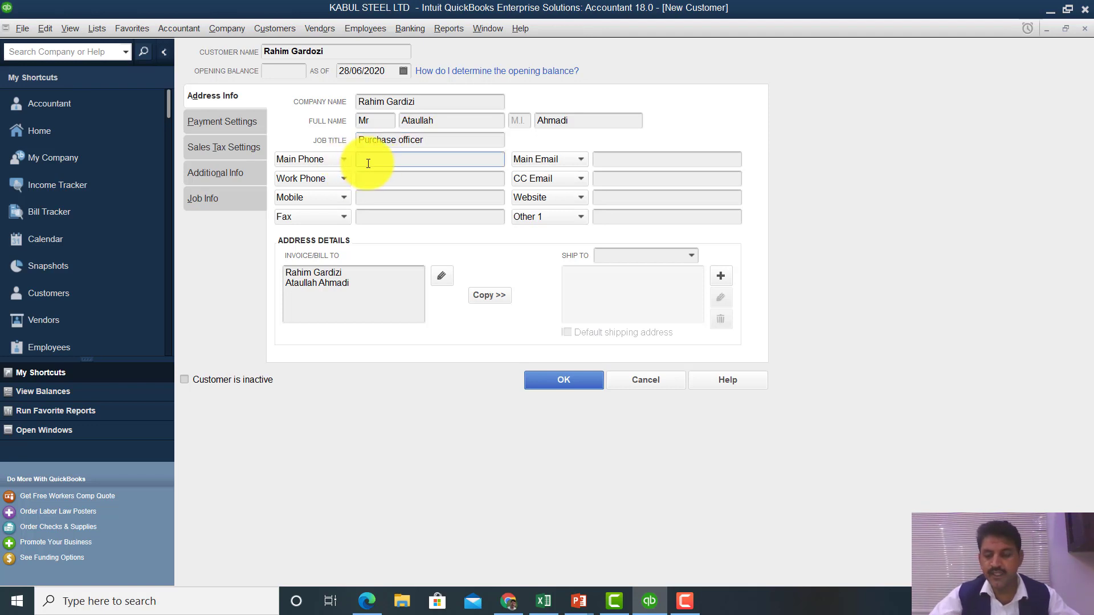
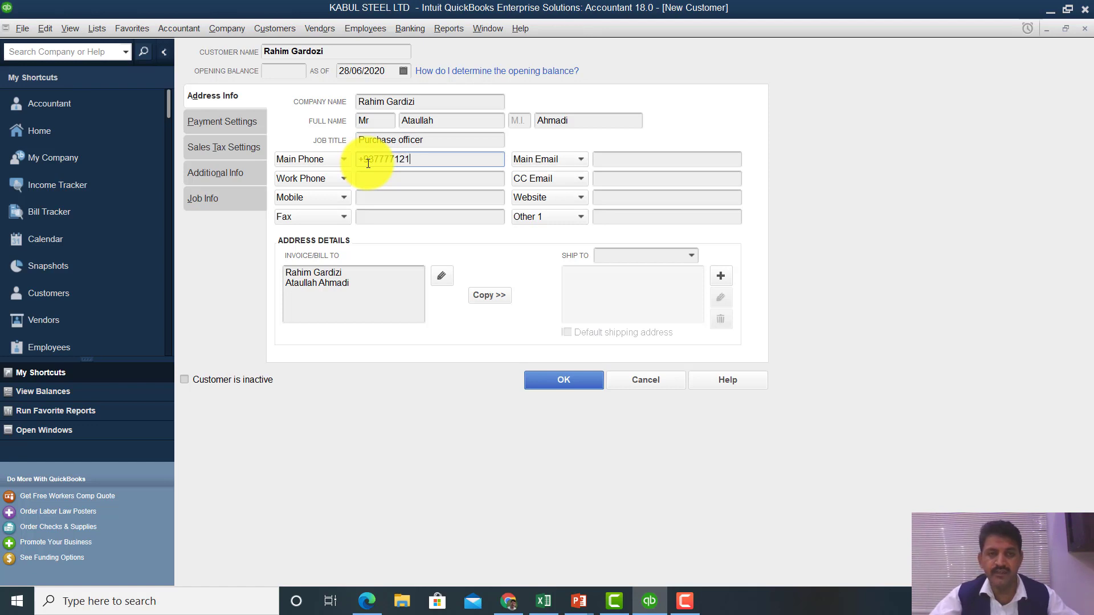
click(372, 180)
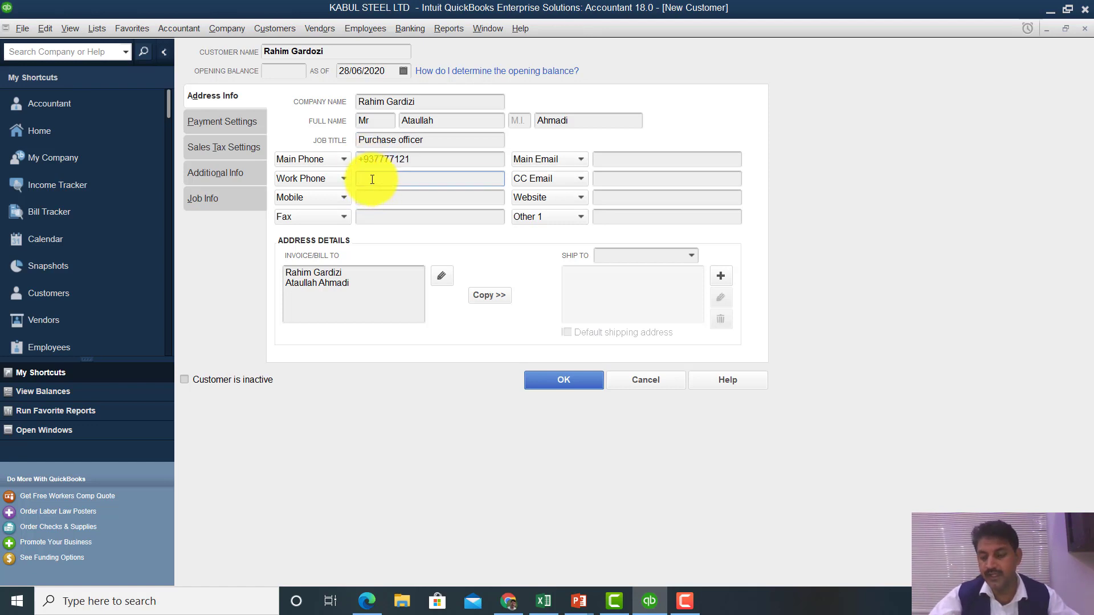
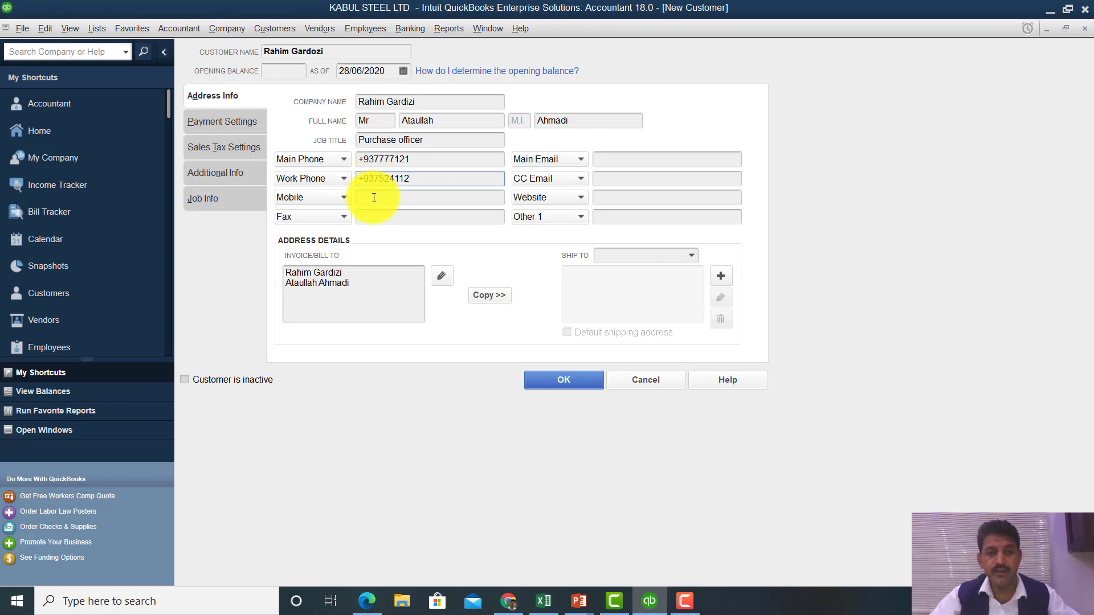
click(374, 198)
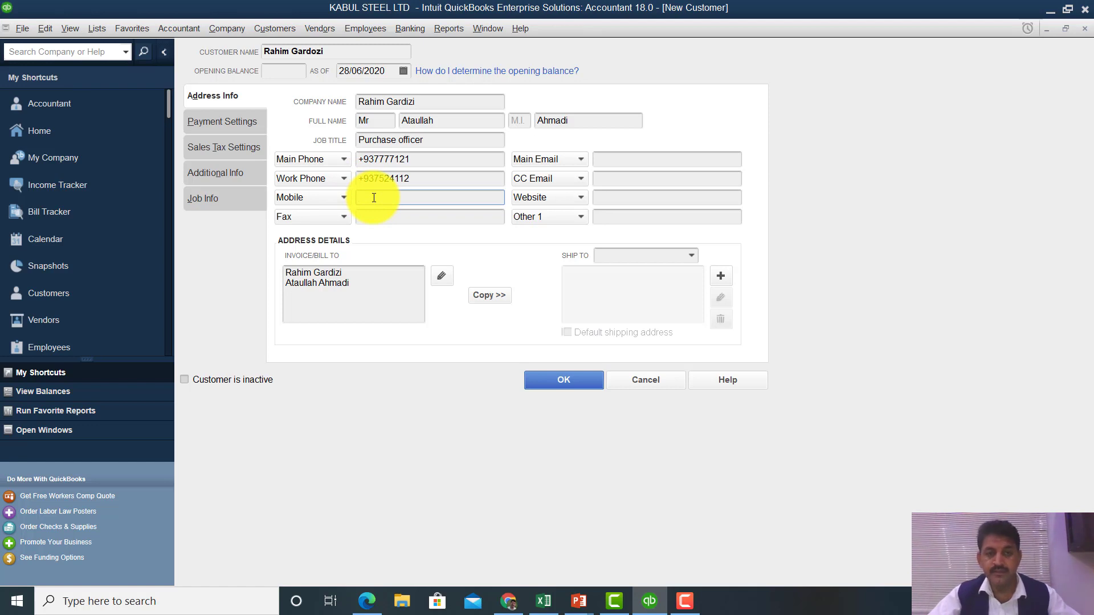
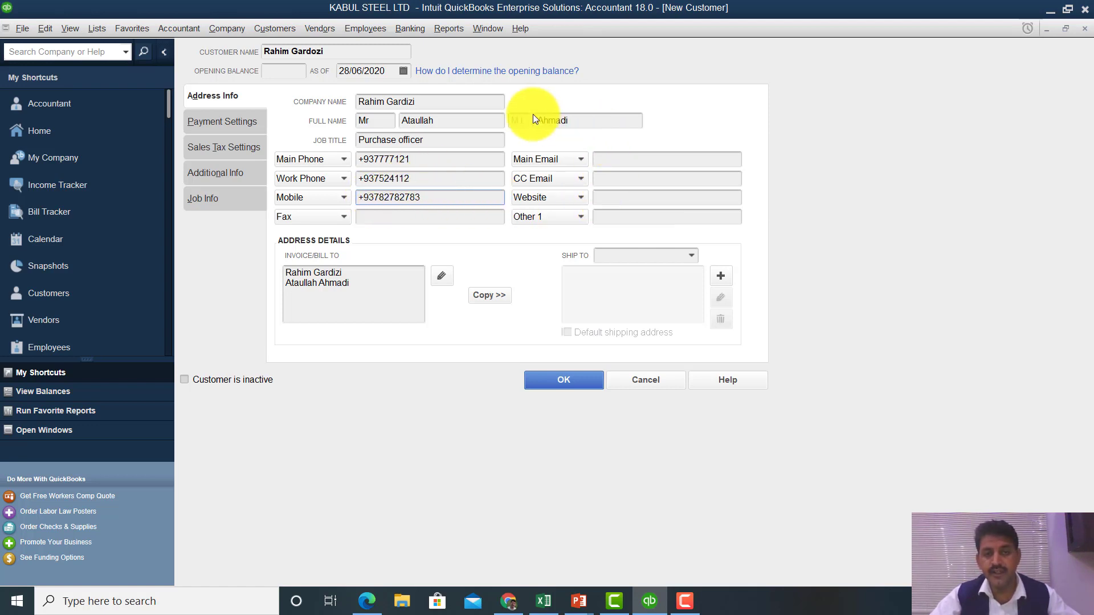
- Fill in the contact's main and CC e-mail addresses and the customer's website address
click(625, 165)
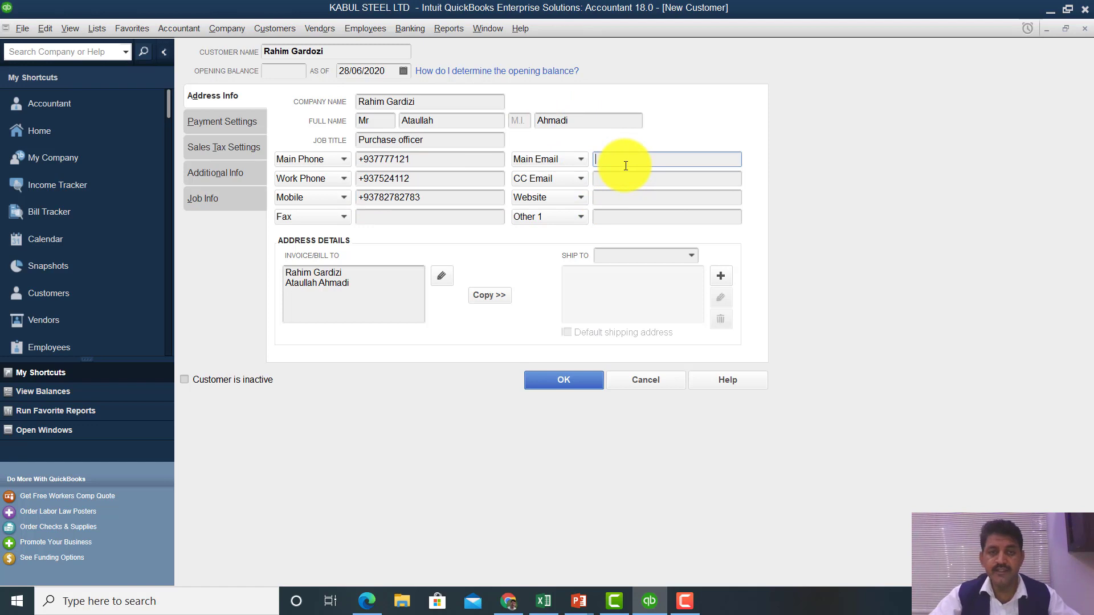
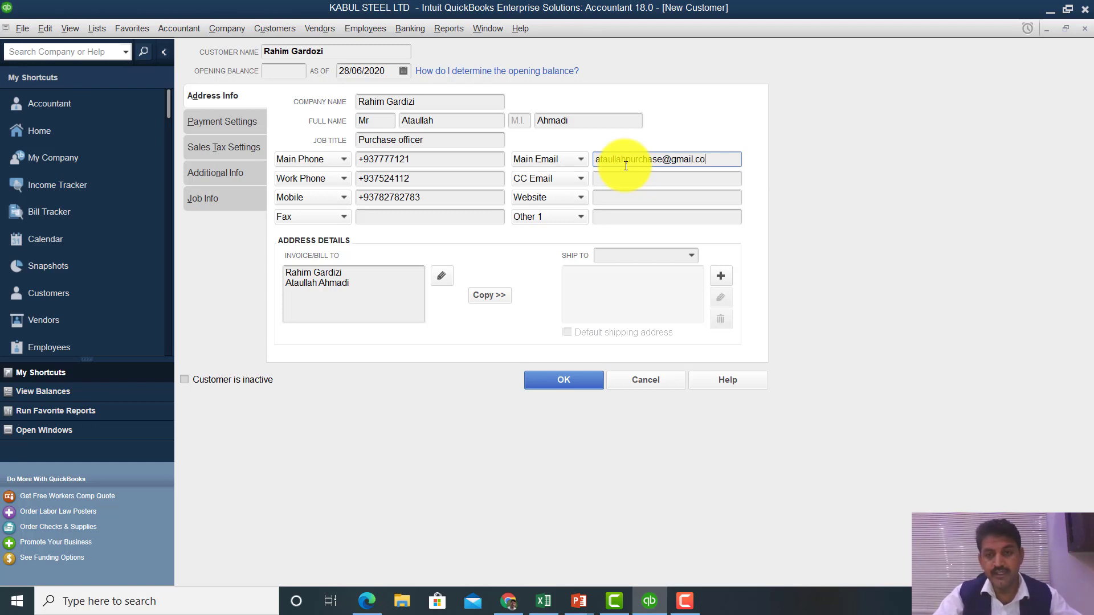
key(Tab)
key(Tab)
key(Tab)
key(Tab)
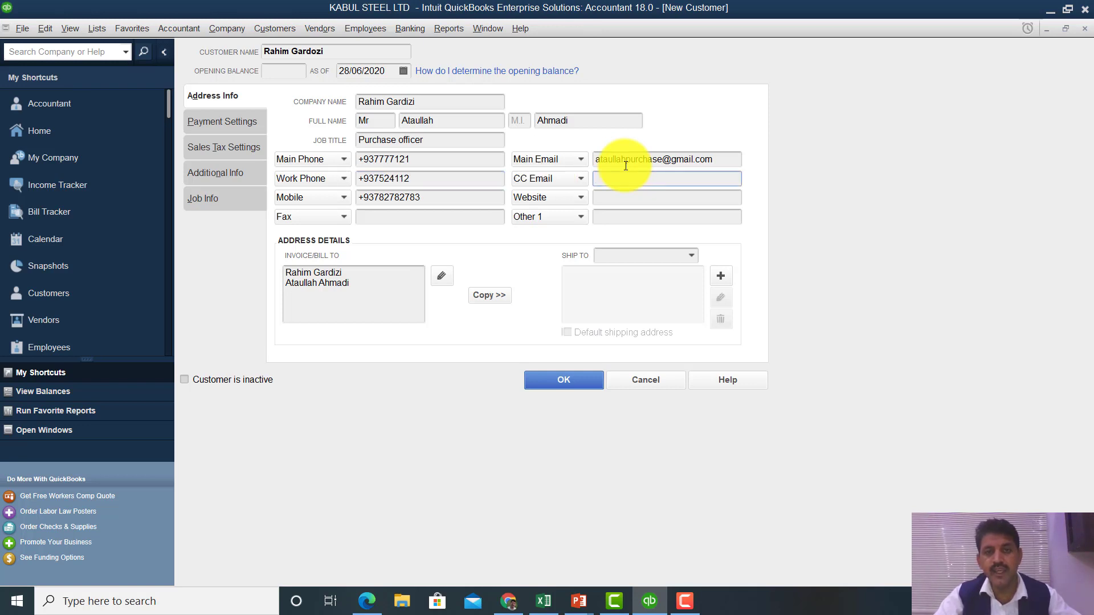
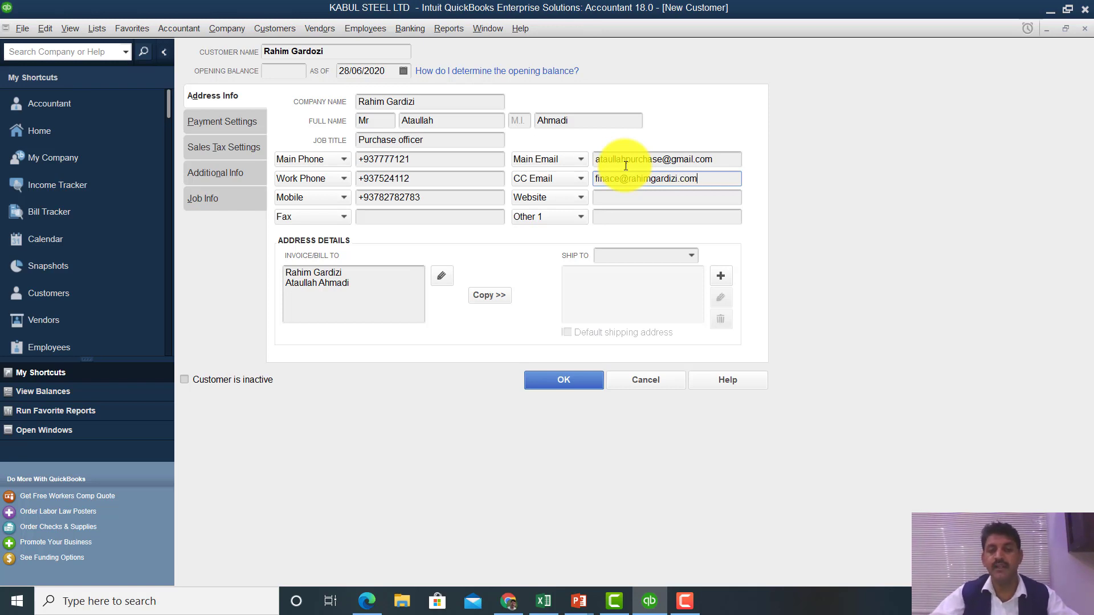
click(610, 196)
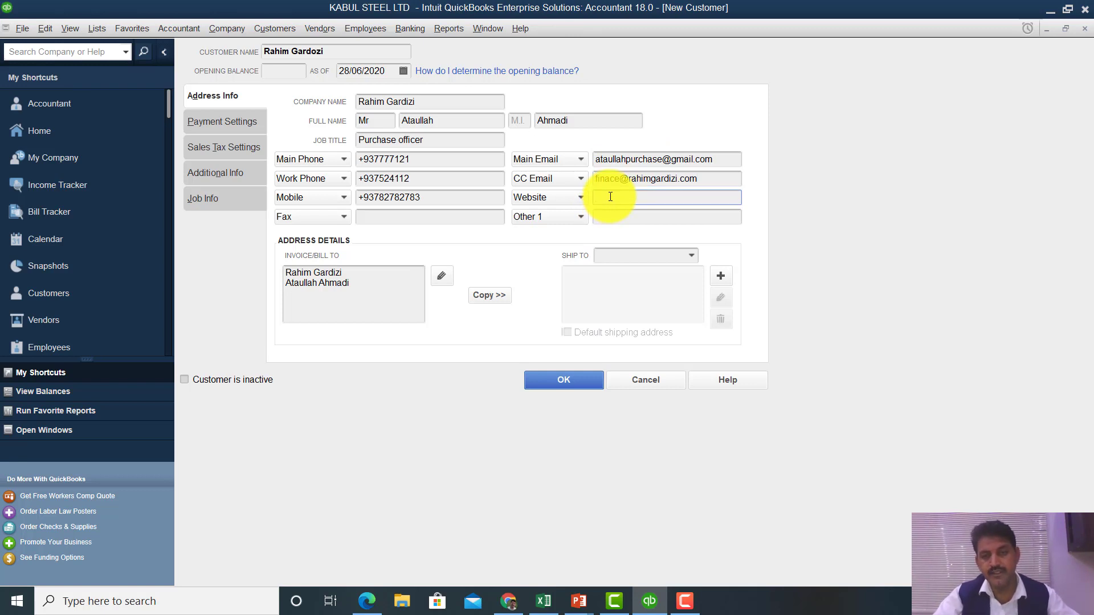
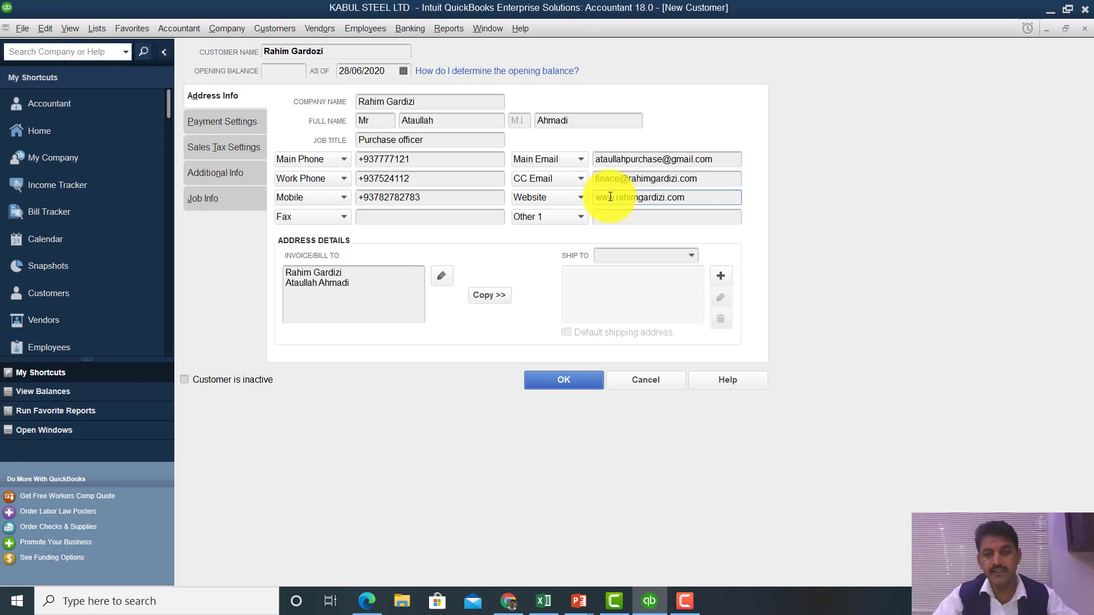
- Switch the Other 1 contact field to Facebook and enter the contact's Facebook profile name
click(566, 219)
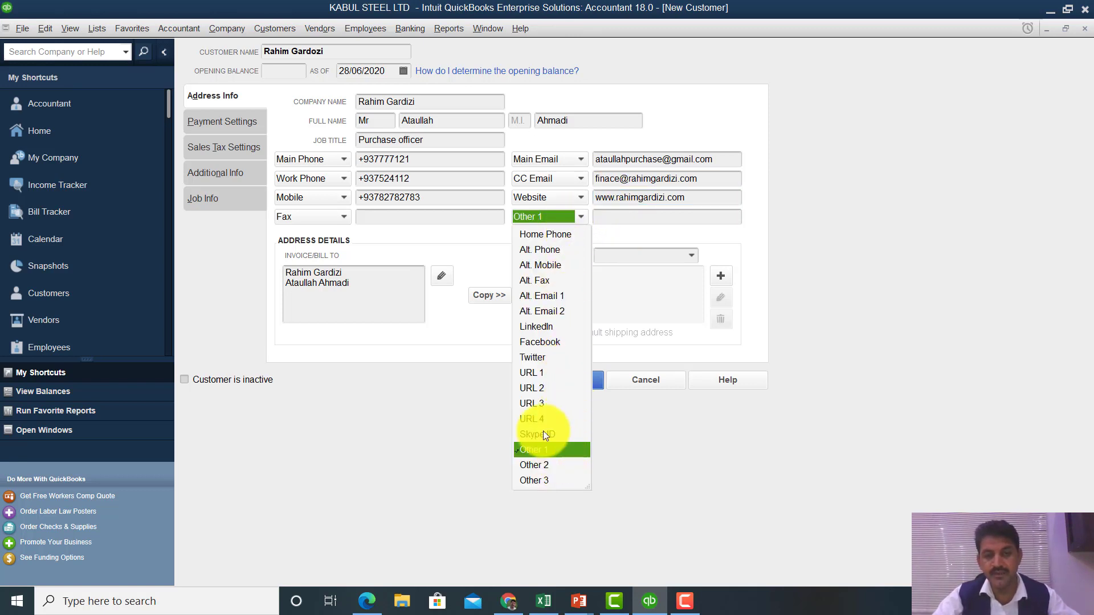
click(544, 344)
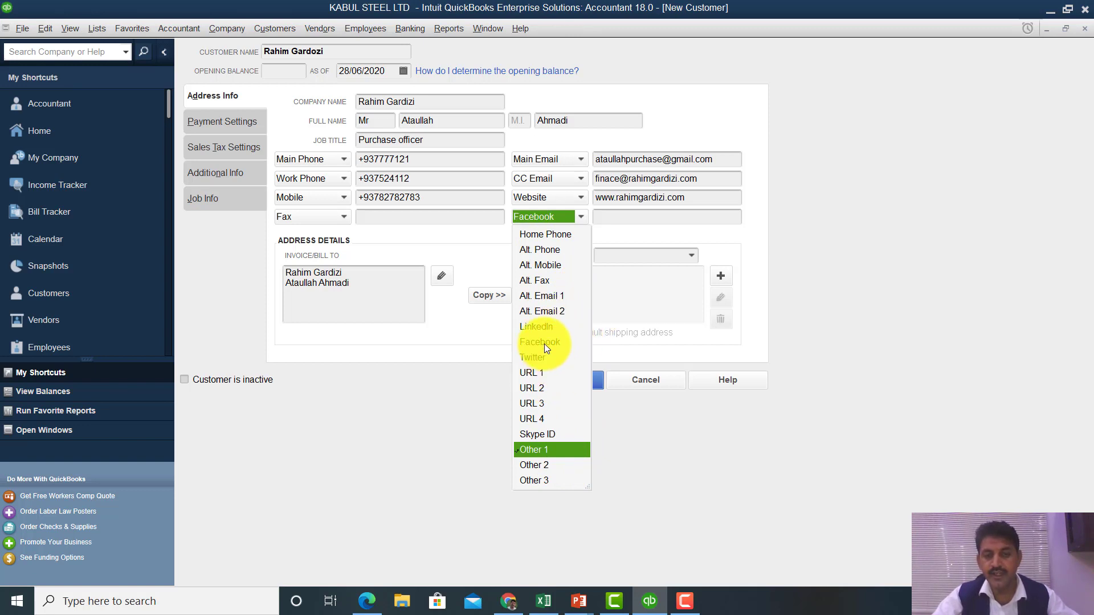
click(609, 214)
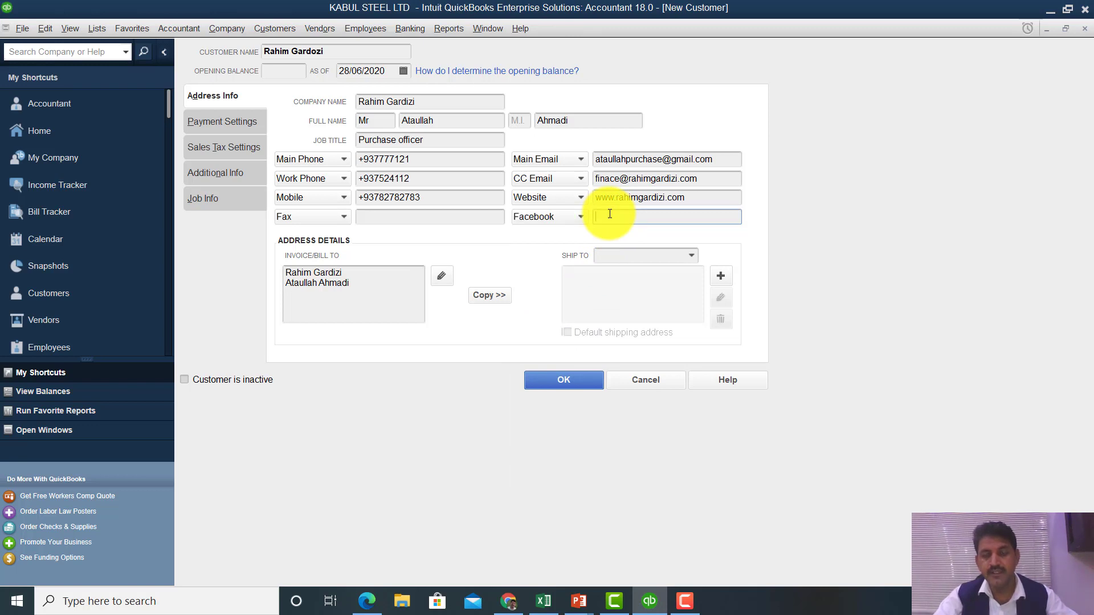
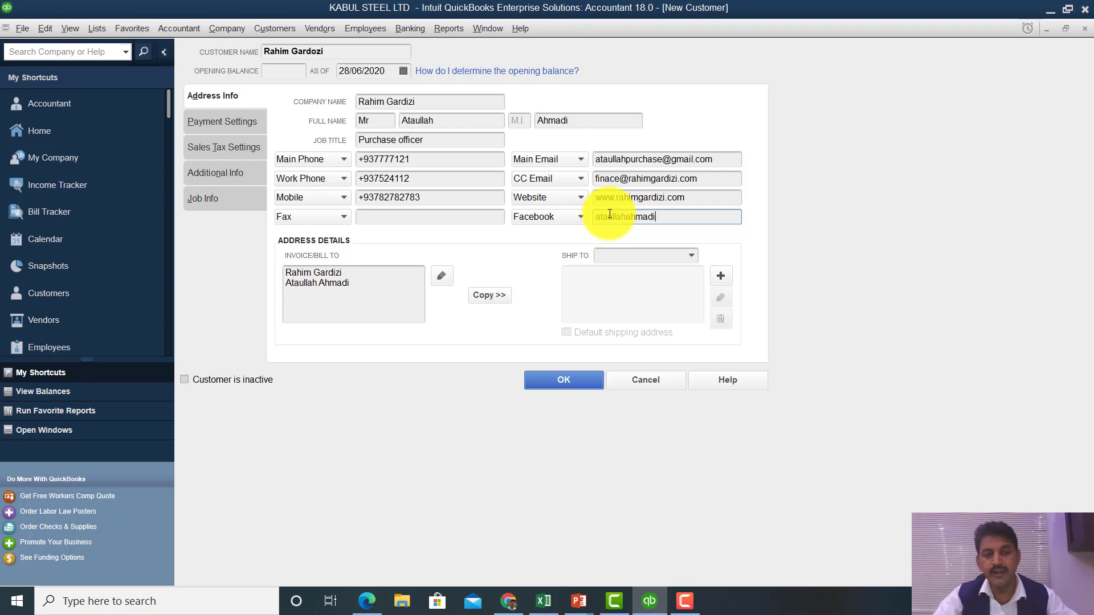
- Copy the billing address into the shipping address and accept it as Ship To 1
click(485, 294)
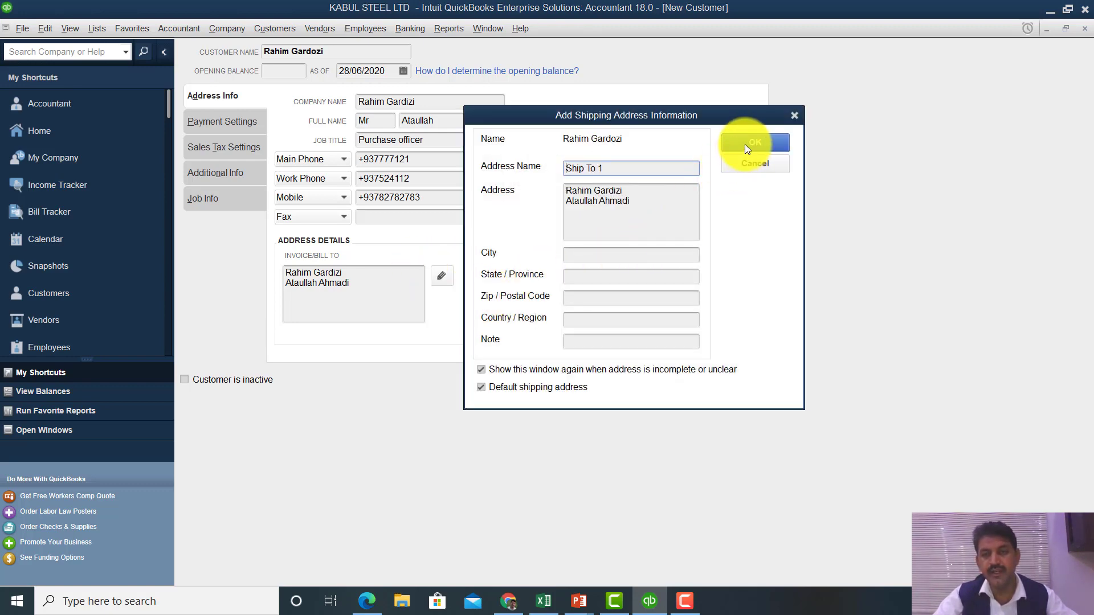
click(746, 144)
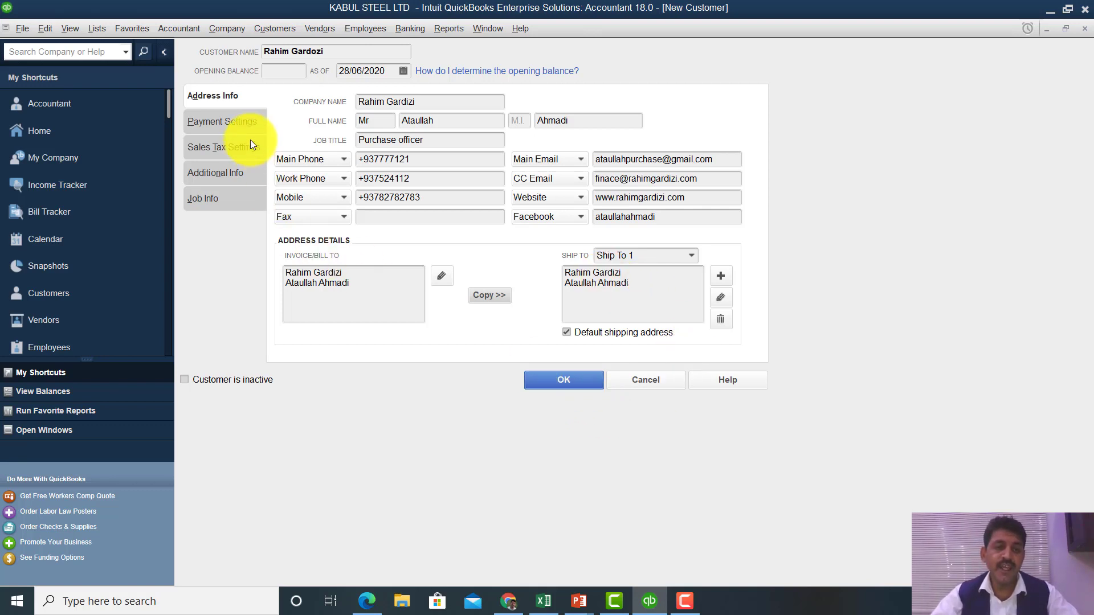
- On Payment Settings, enter the customer's account number and a credit limit of 40000
click(237, 126)
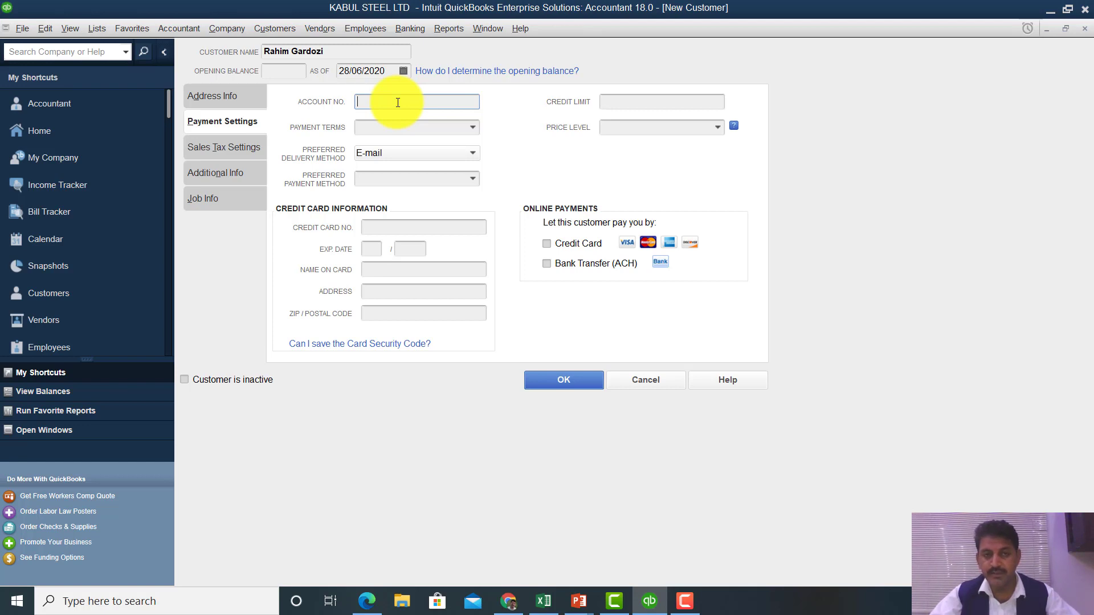
text(555)
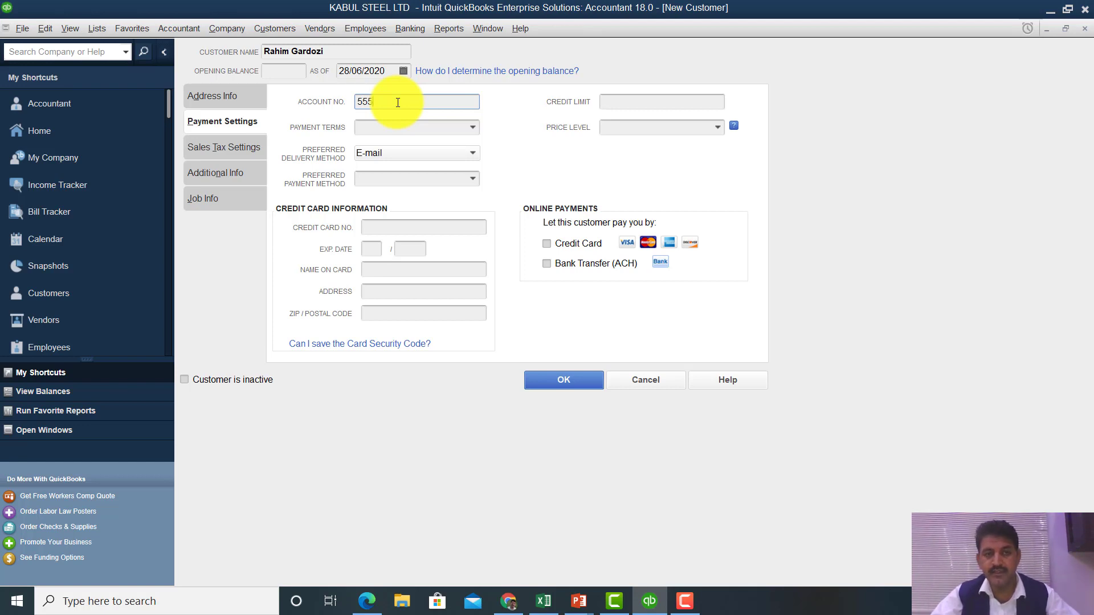
text(454545)
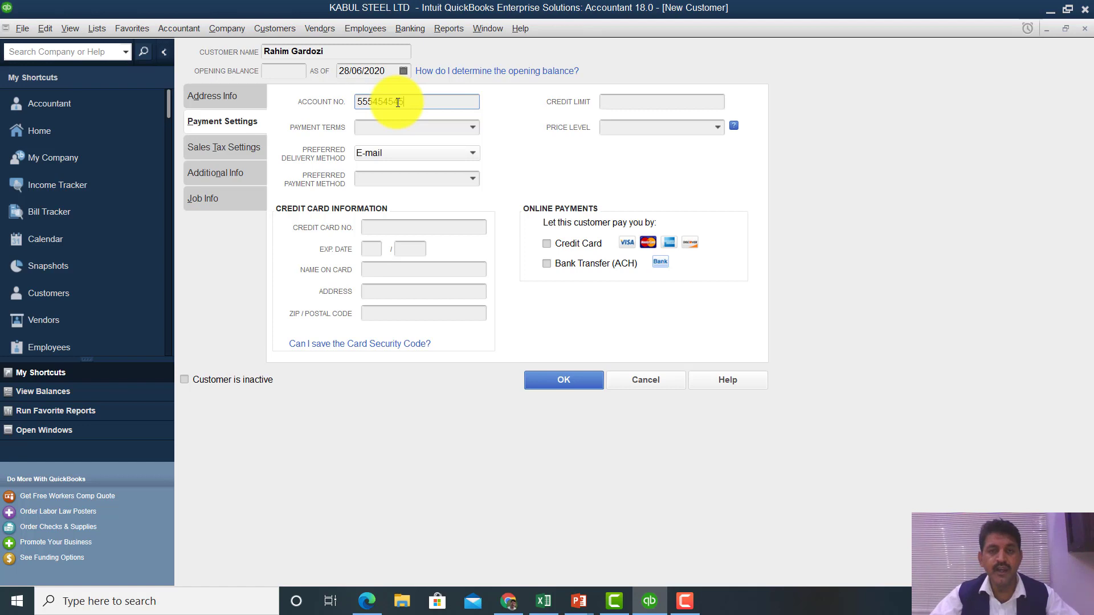
click(650, 103)
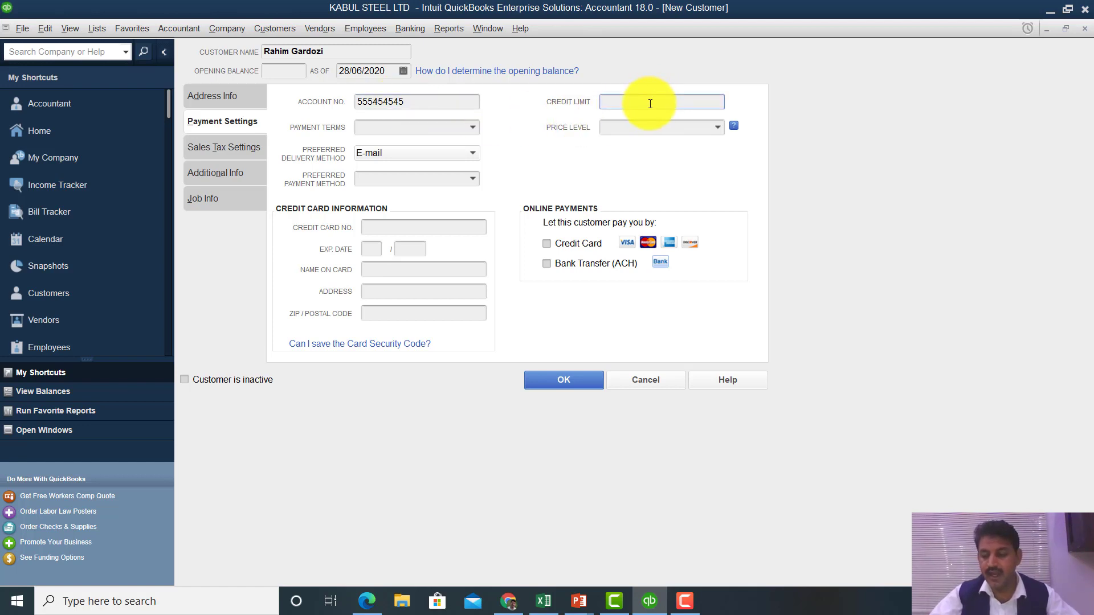
text(40000)
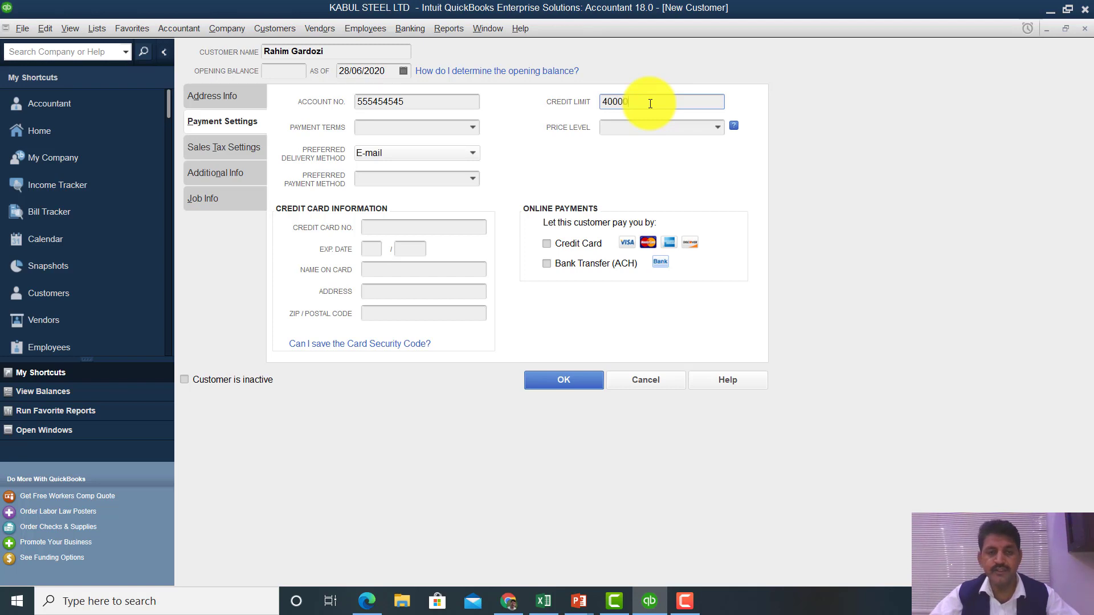
click(472, 129)
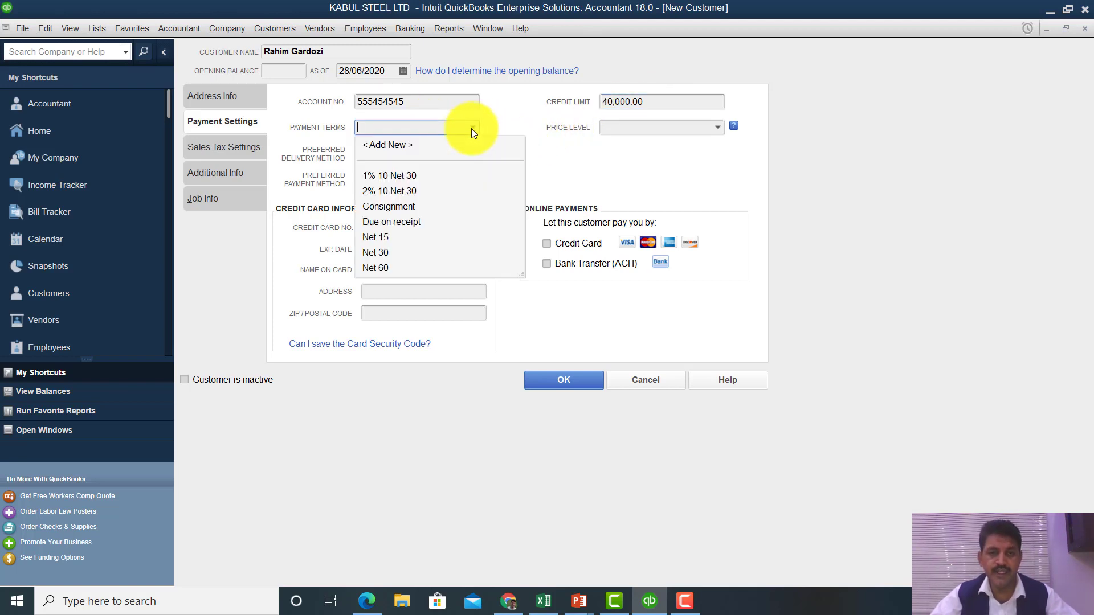
- Pick 1% 10 Net 30 as the payment terms, then look through the Price Level choices
click(401, 177)
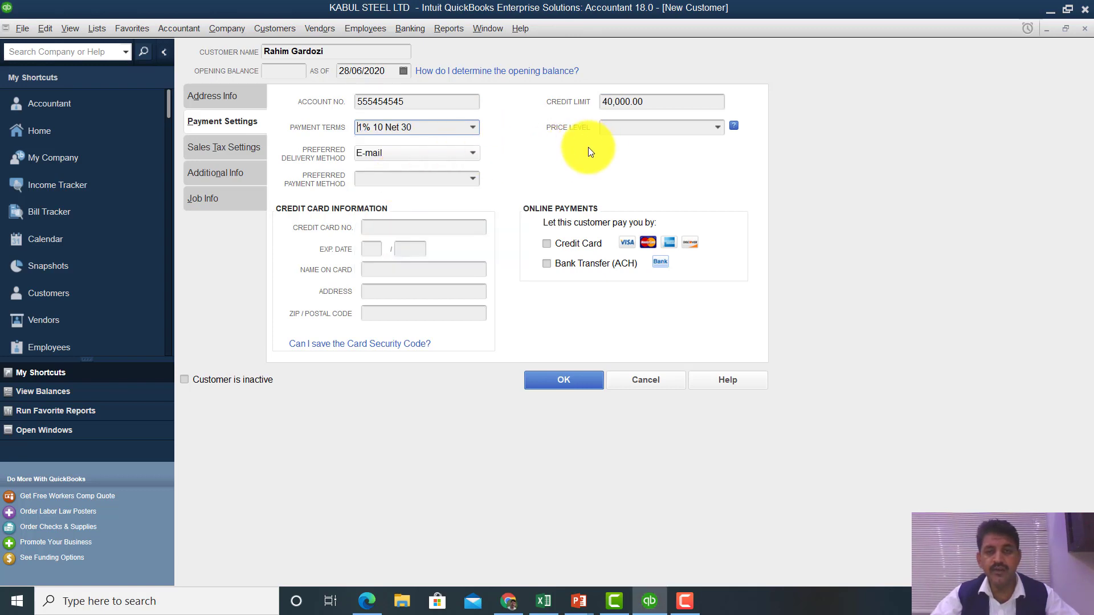
click(717, 132)
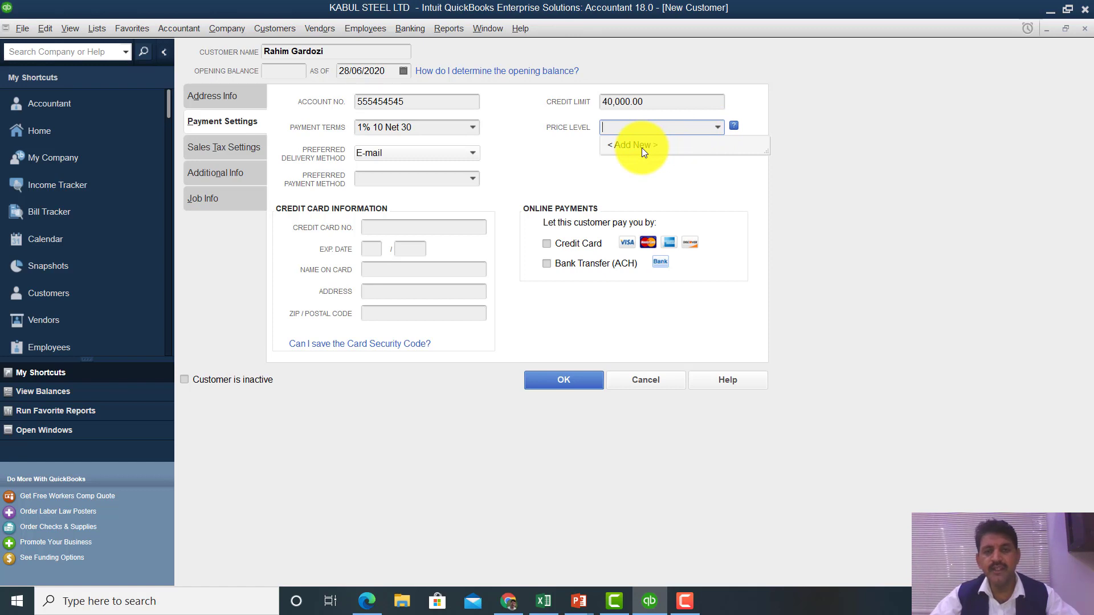
click(551, 170)
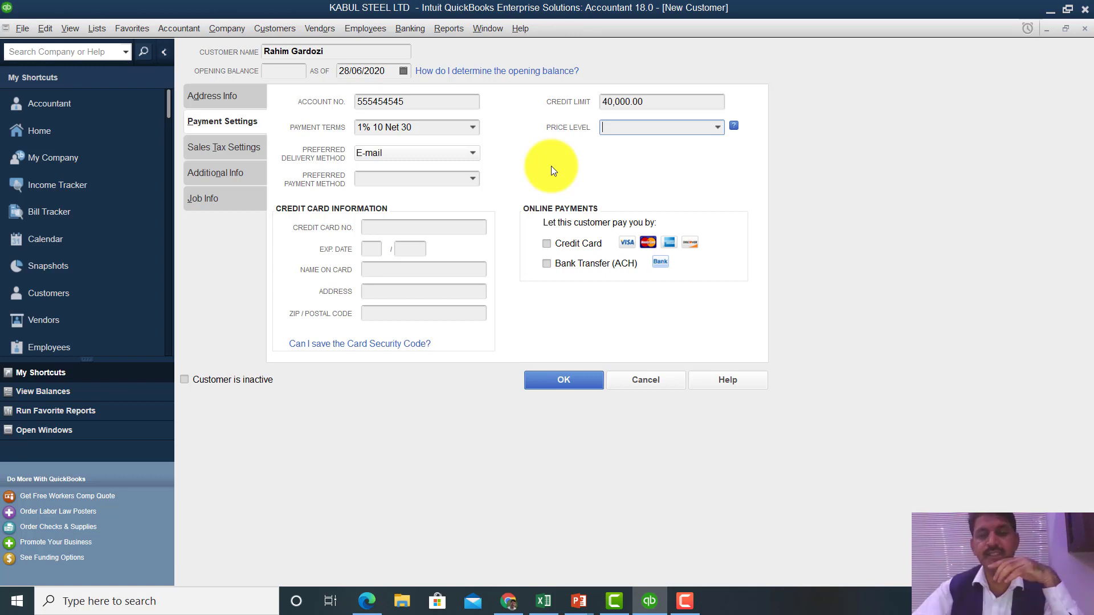
click(717, 129)
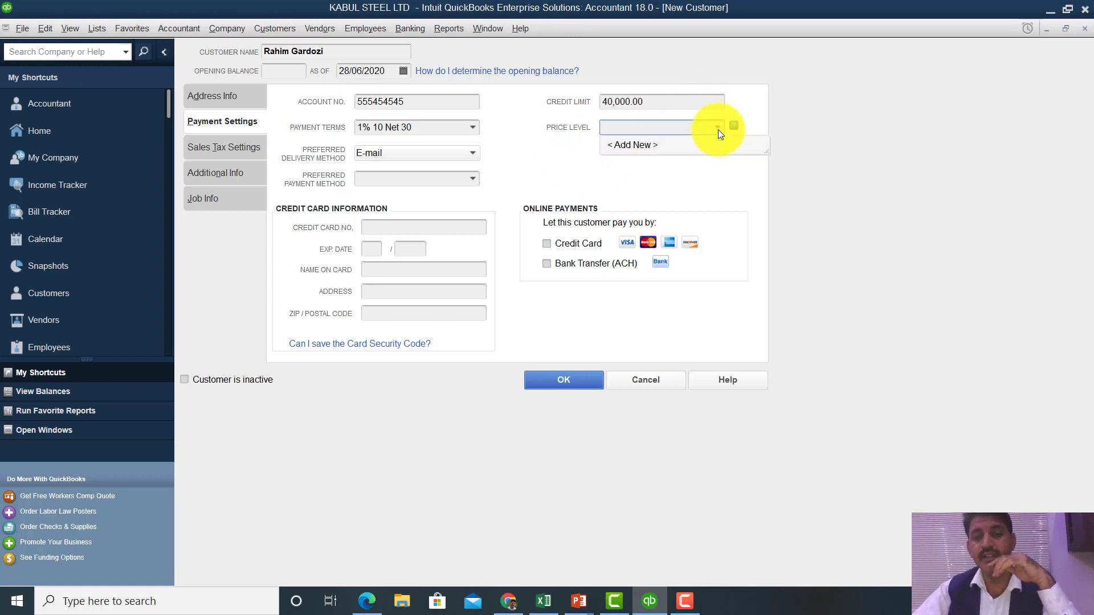
- Cancel the New Price Level dialog without adding a level, then open the Lists menu
click(673, 149)
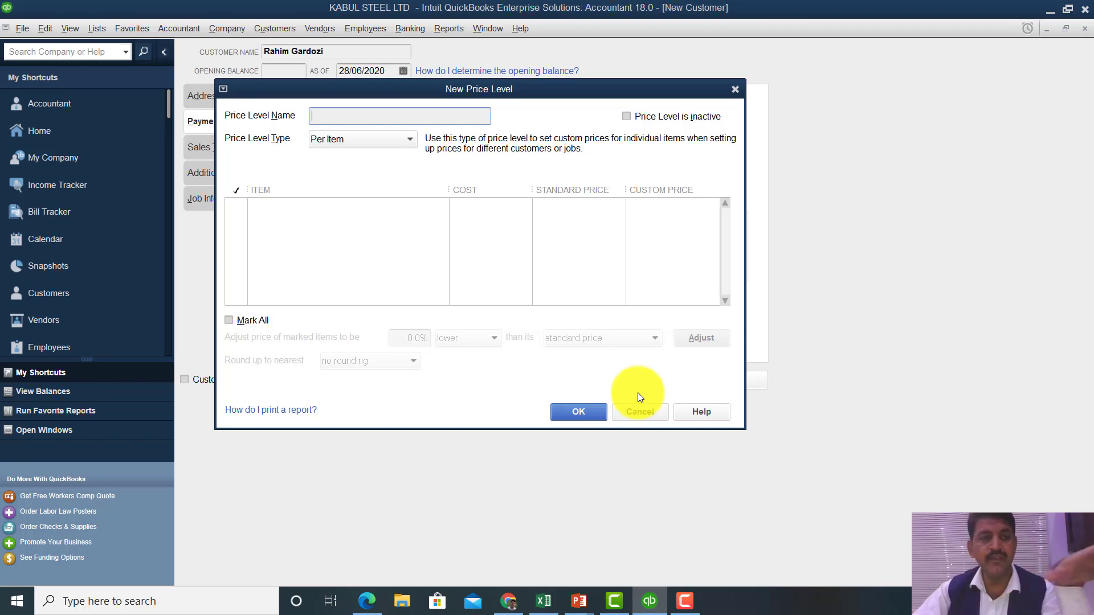
click(569, 411)
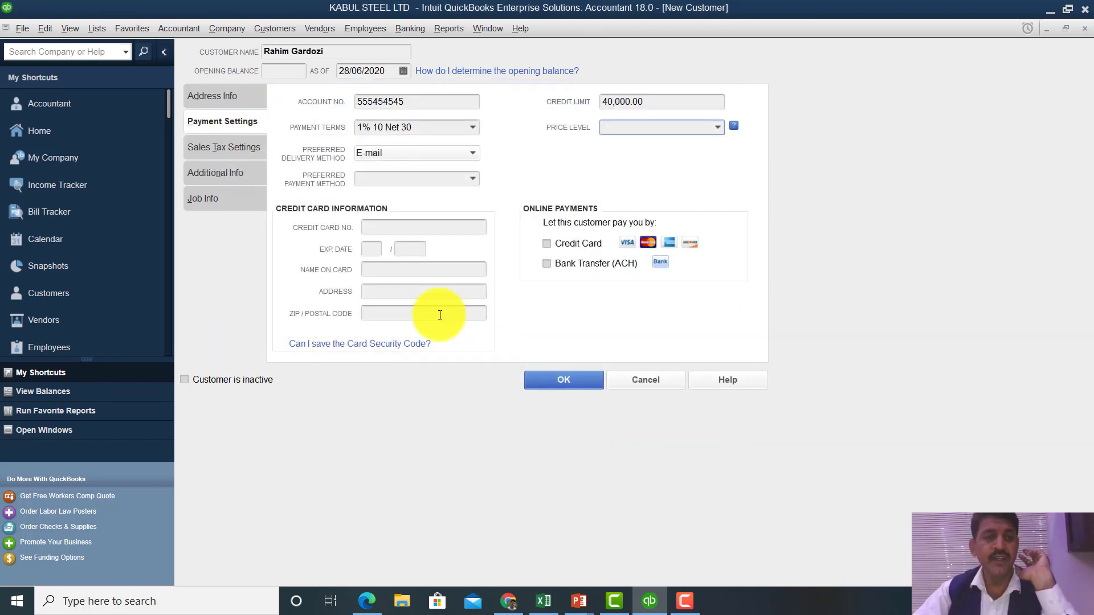
click(98, 29)
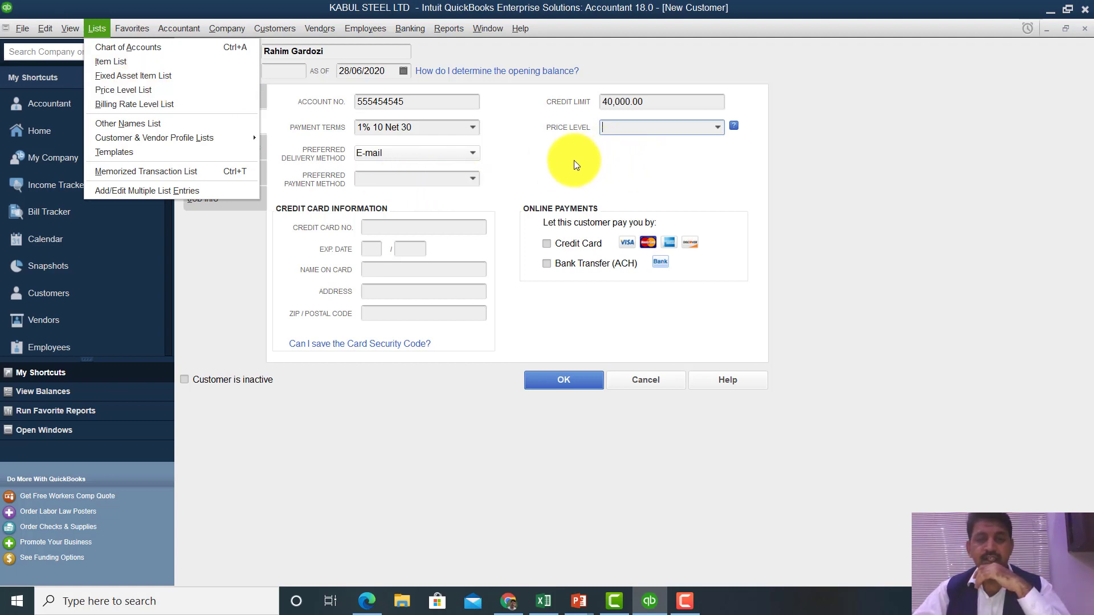
- Dismiss the Lists menu and drop down the Preferred Delivery Method options
key(Escape)
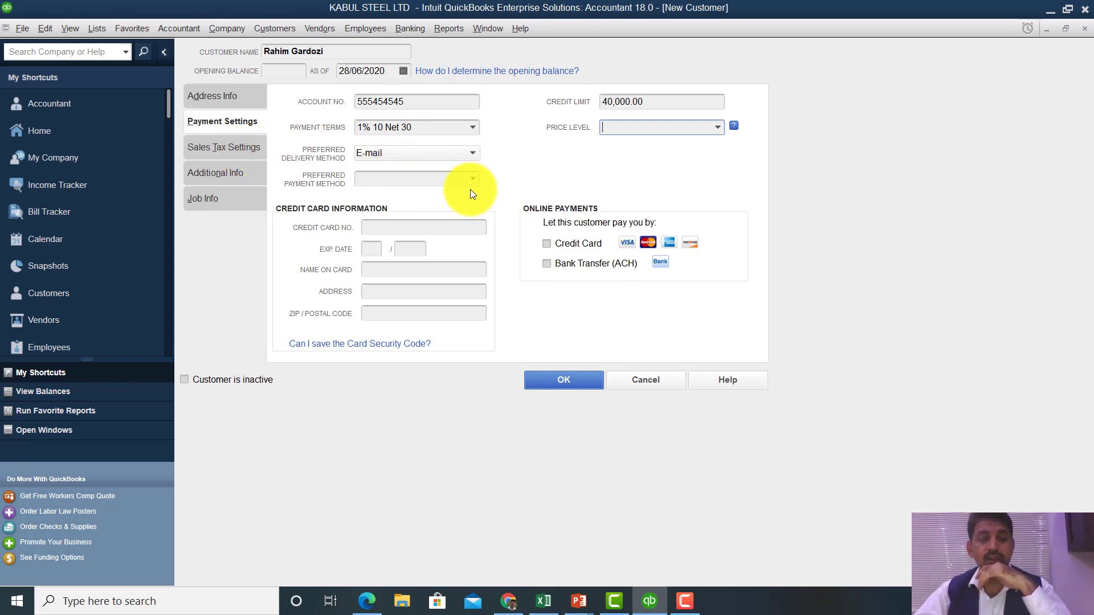
click(471, 152)
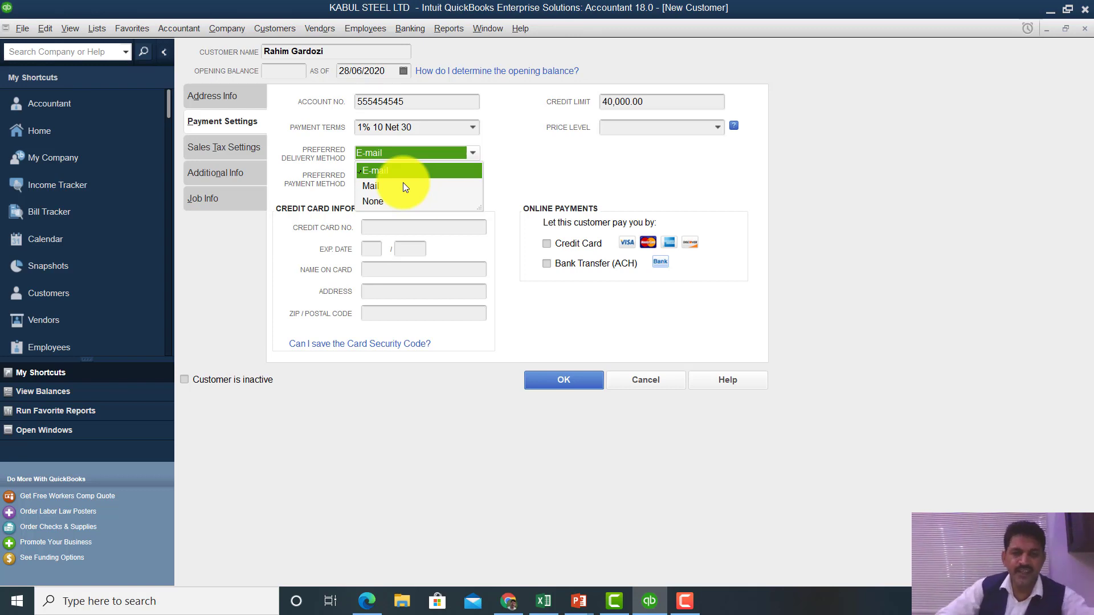
- Choose None for Preferred Delivery Method and Cash for Preferred Payment Method
click(379, 202)
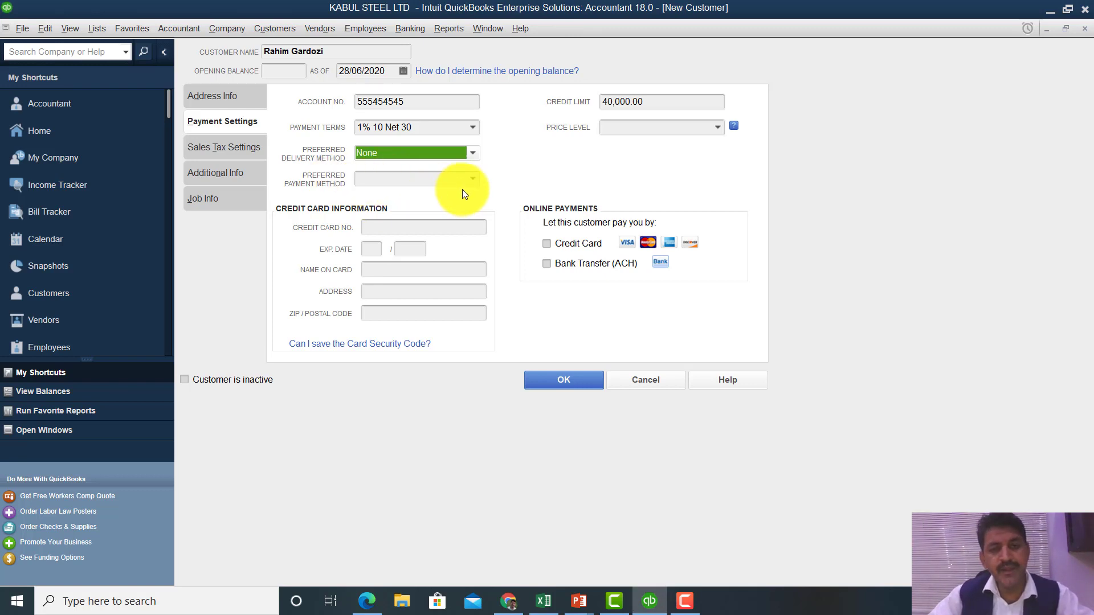
click(475, 181)
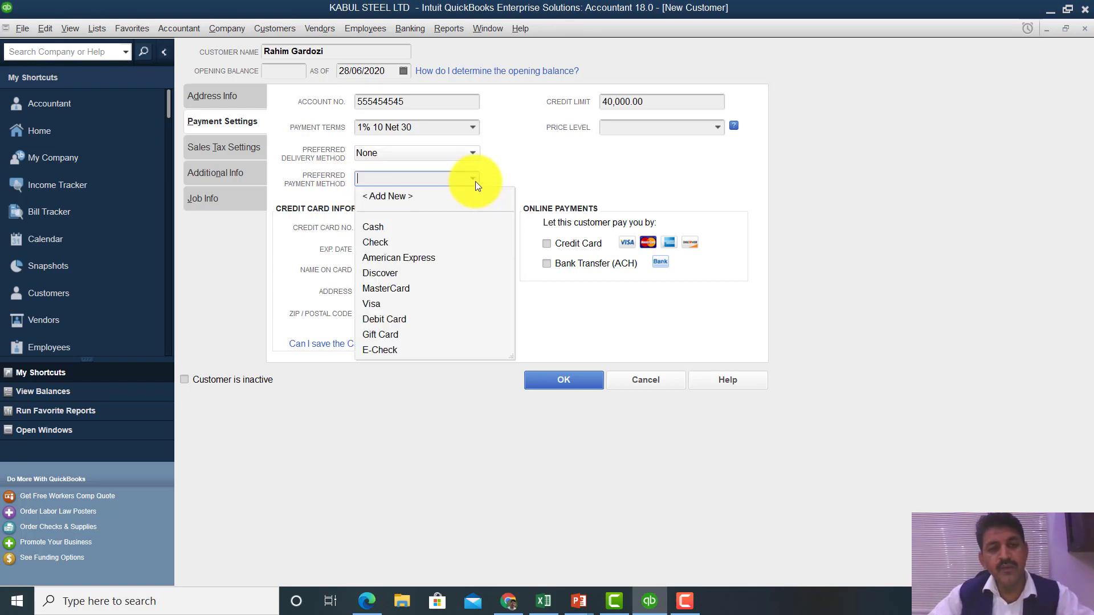
click(376, 230)
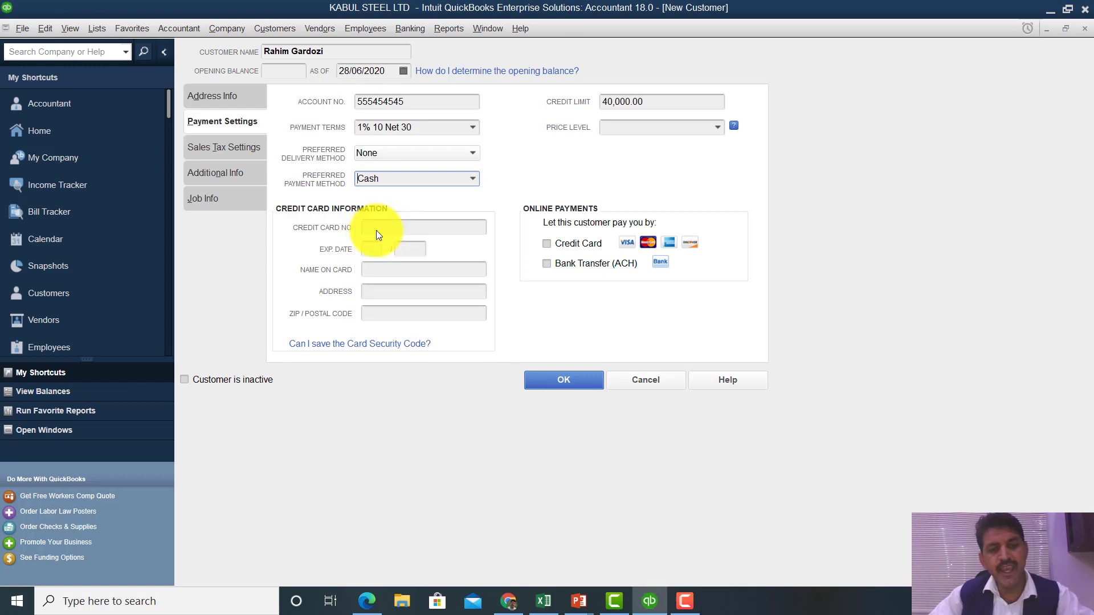
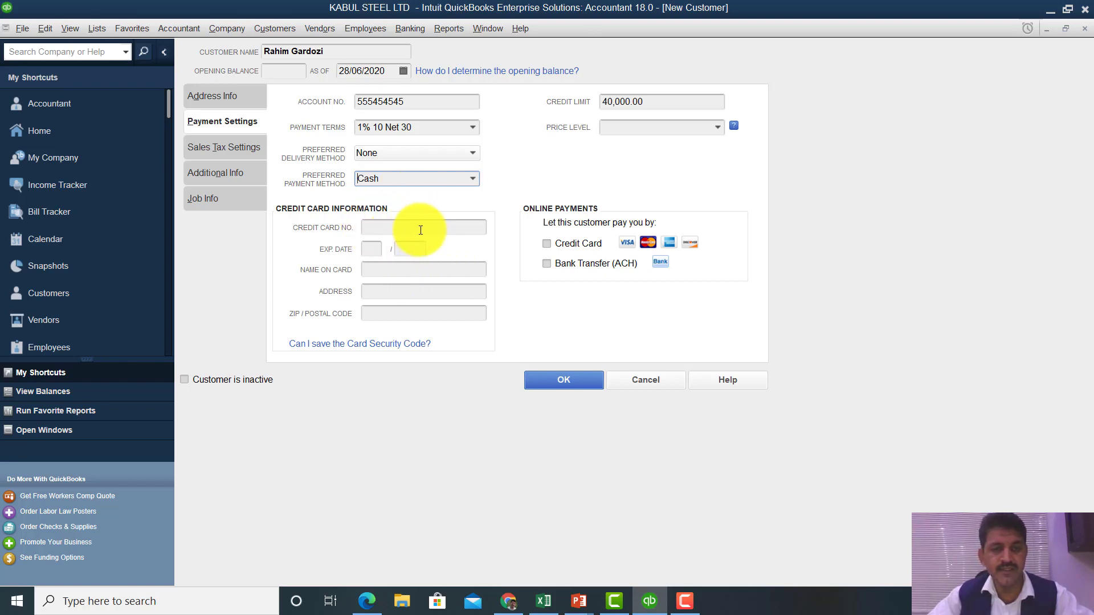
- Move into the Credit Card No. field, then bring up the customer's Sales Tax Settings
click(391, 231)
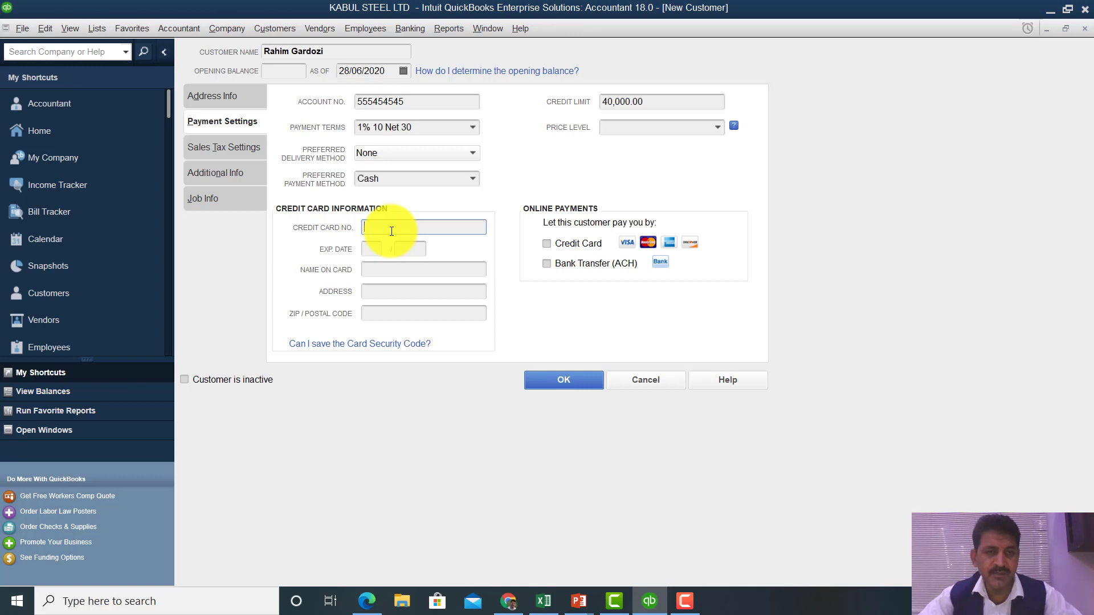
click(238, 148)
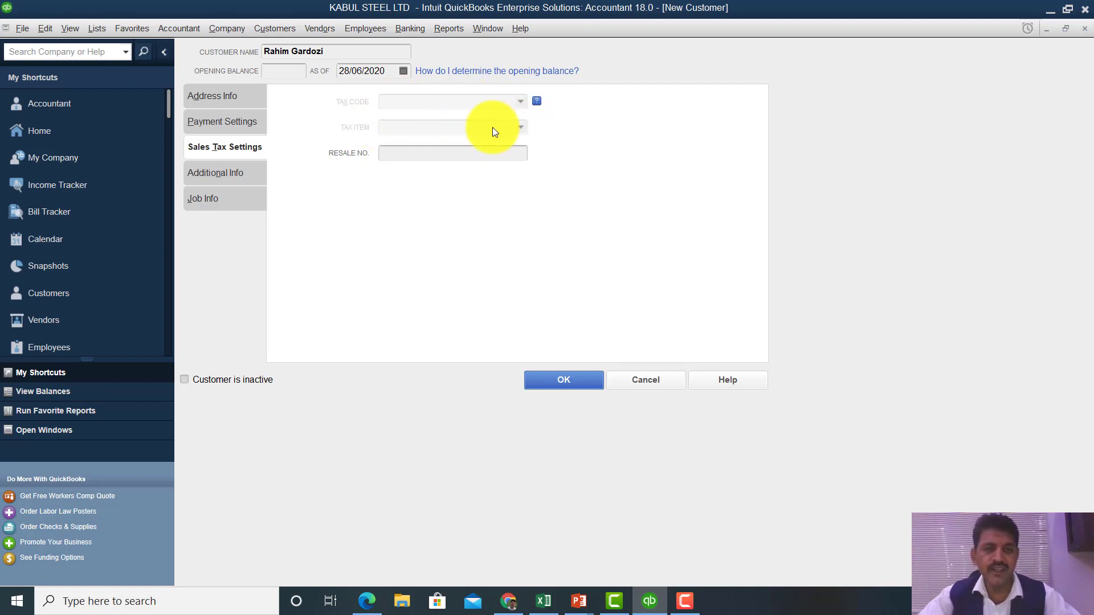
- Set Customer Type to Retail under Additional Info, check the Rep list, then view Job Info
click(401, 155)
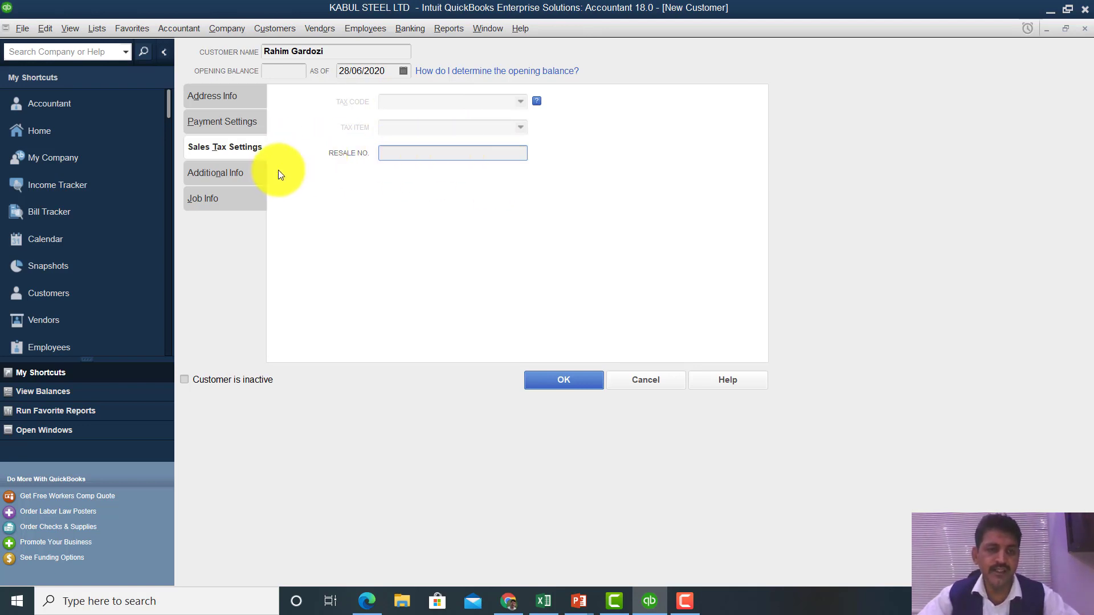
click(230, 175)
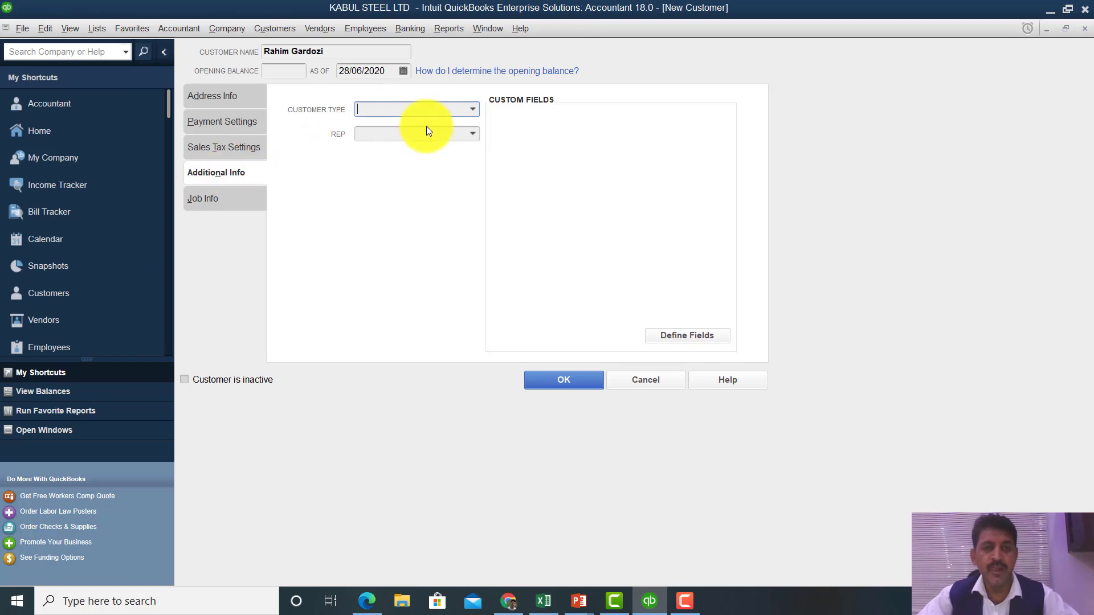
click(476, 110)
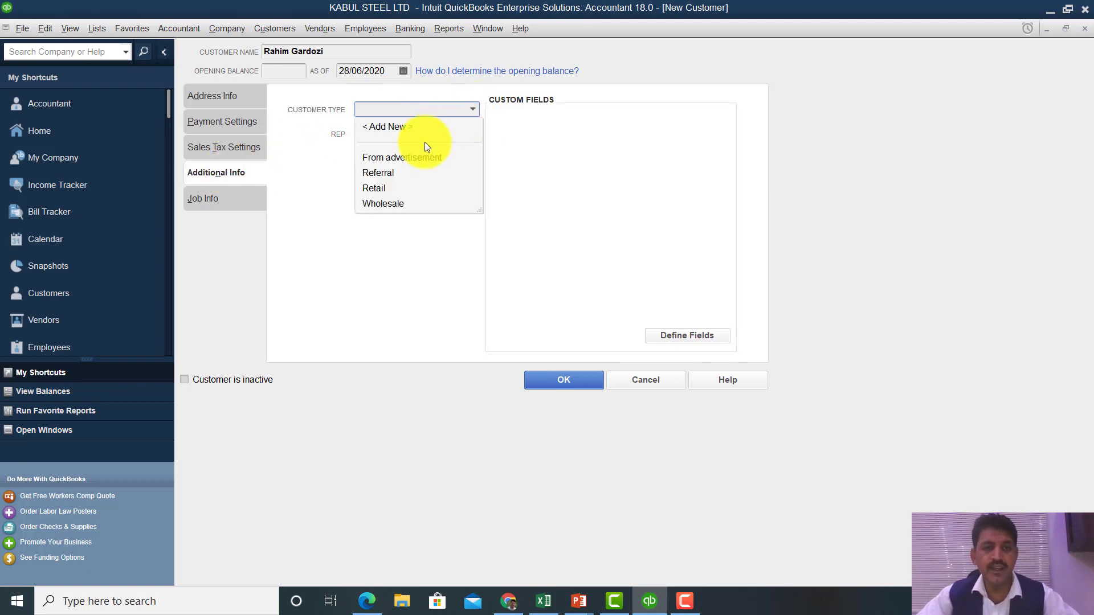
click(383, 190)
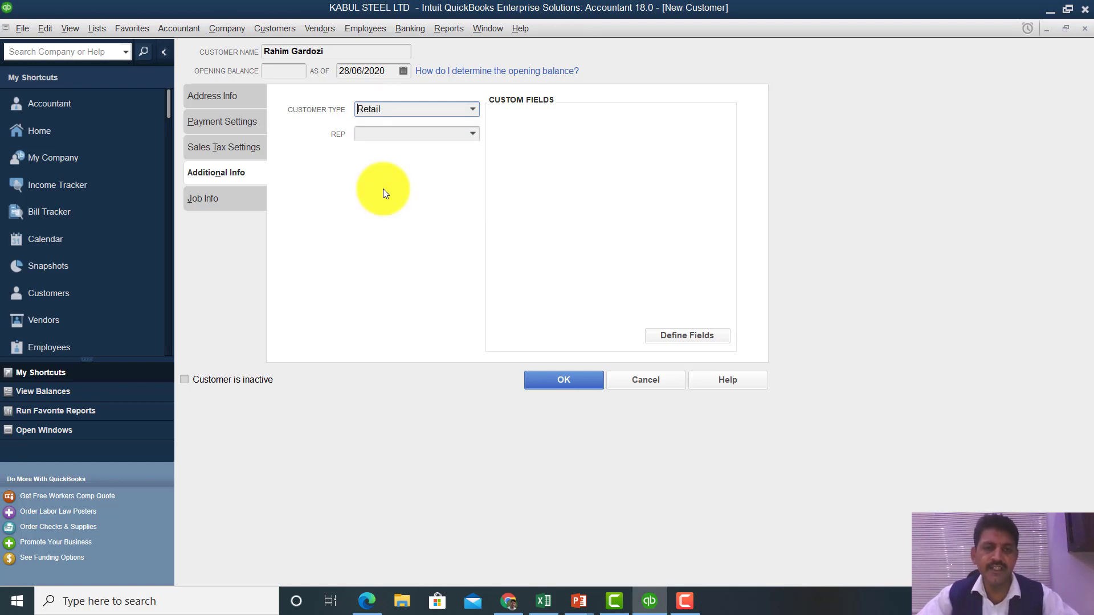
click(473, 135)
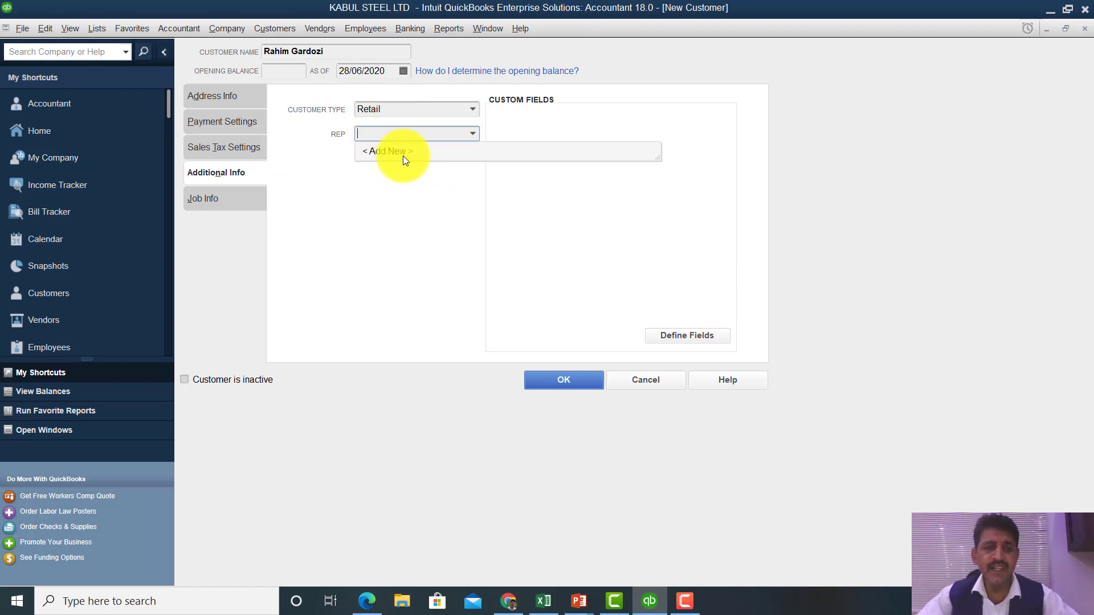
click(240, 197)
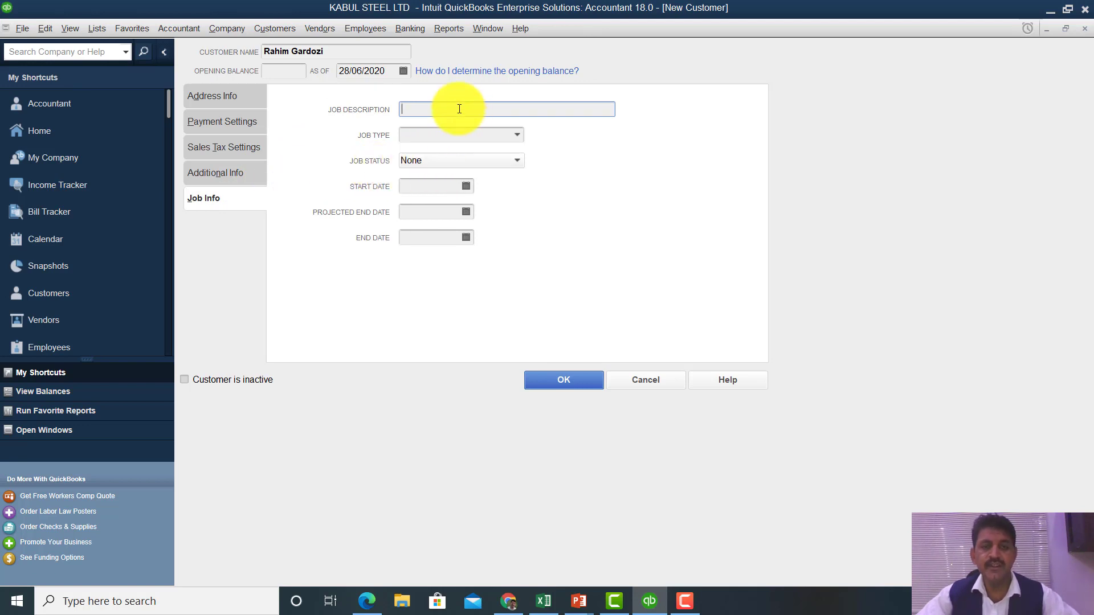
- Replace the draft job description with 'Responsible for purchases and payments'
text(P)
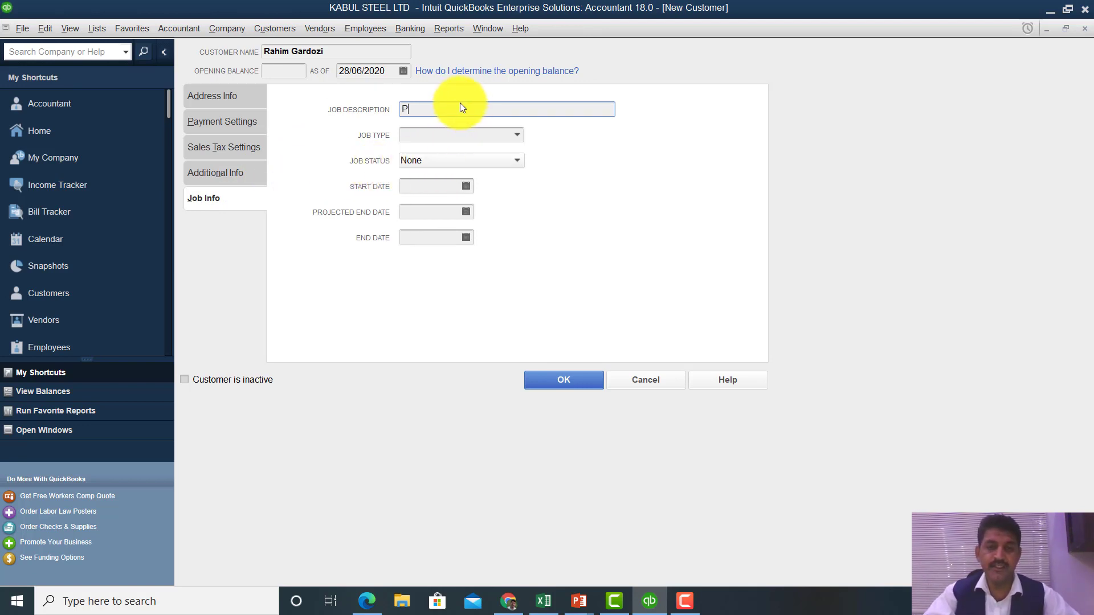
text(urchase officer)
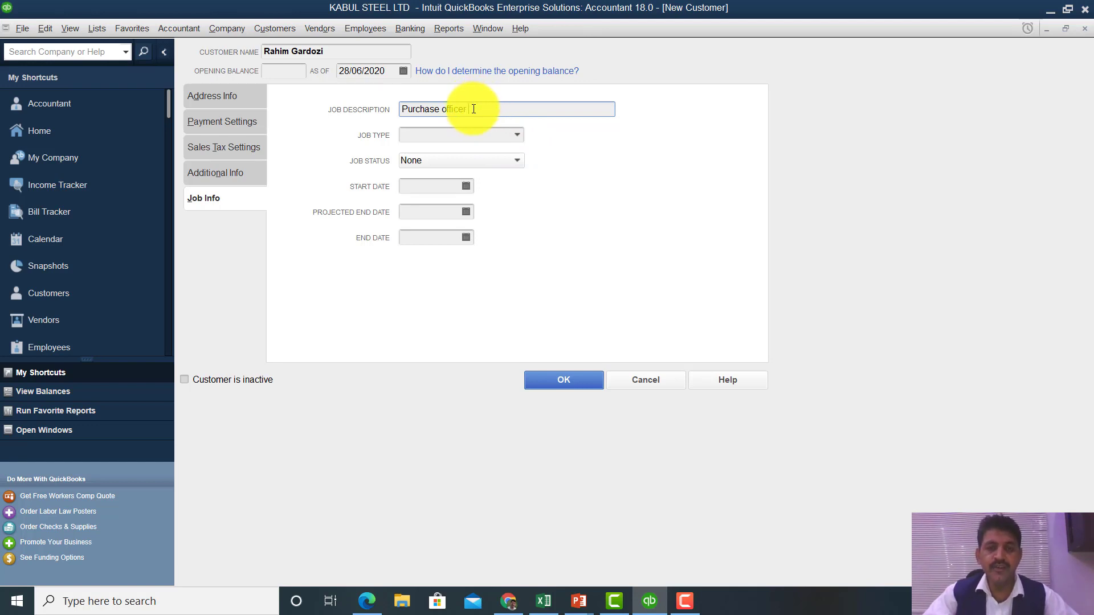
key(BackSpace)
key(BackSpace)
key(BackSpace)
key(BackSpace)
key(BackSpace)
key(BackSpace)
key(BackSpace)
key(BackSpace)
key(BackSpace)
key(BackSpace)
key(BackSpace)
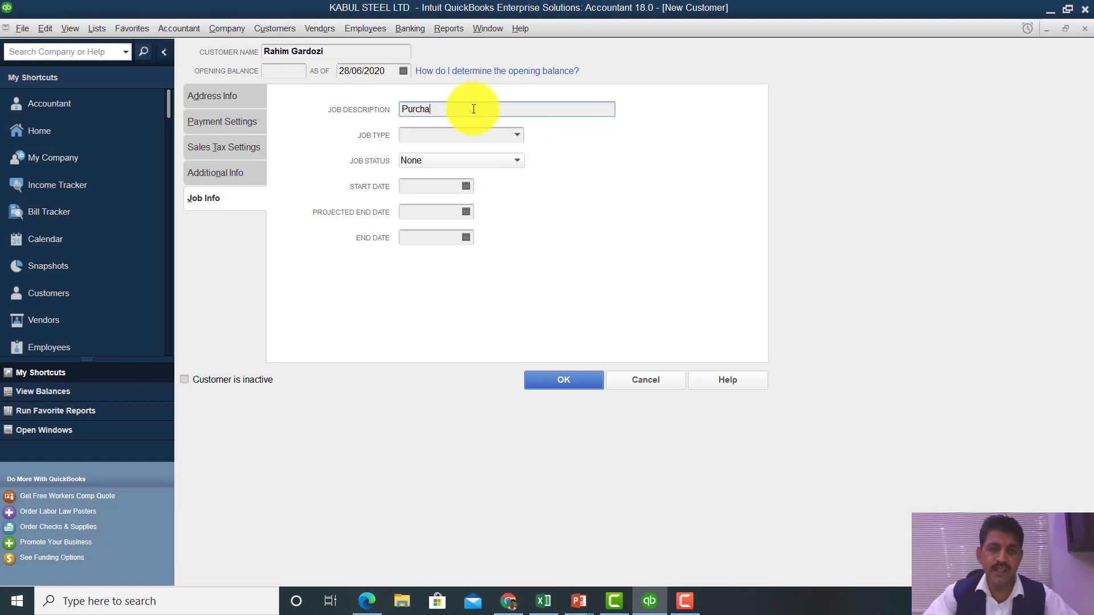
key(BackSpace)
key(BackSpace)
key(BackSpace)
key(BackSpace)
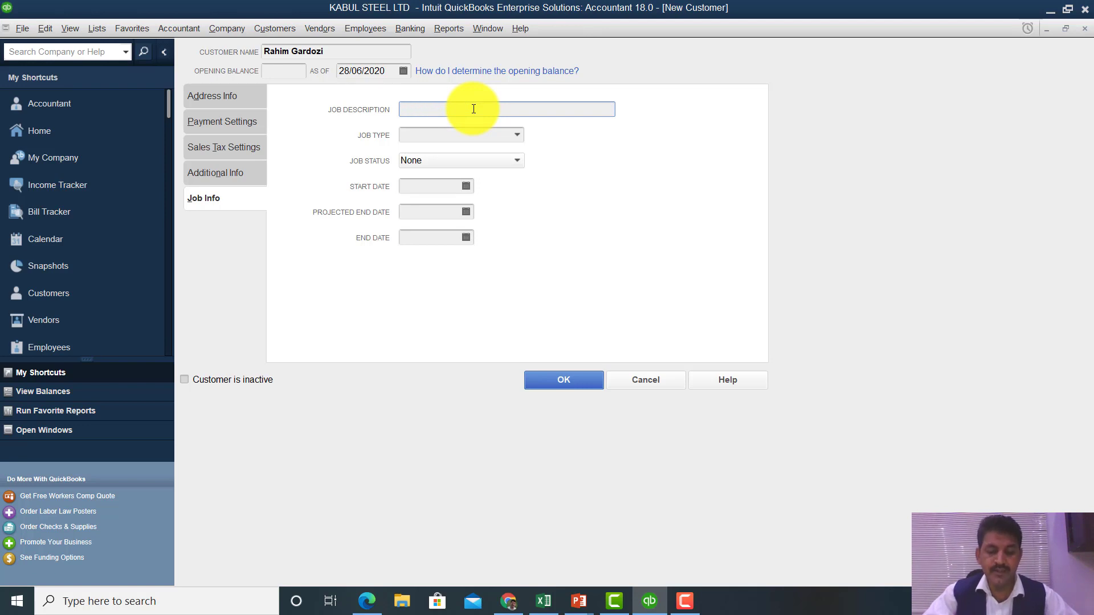
text(Responsible for )
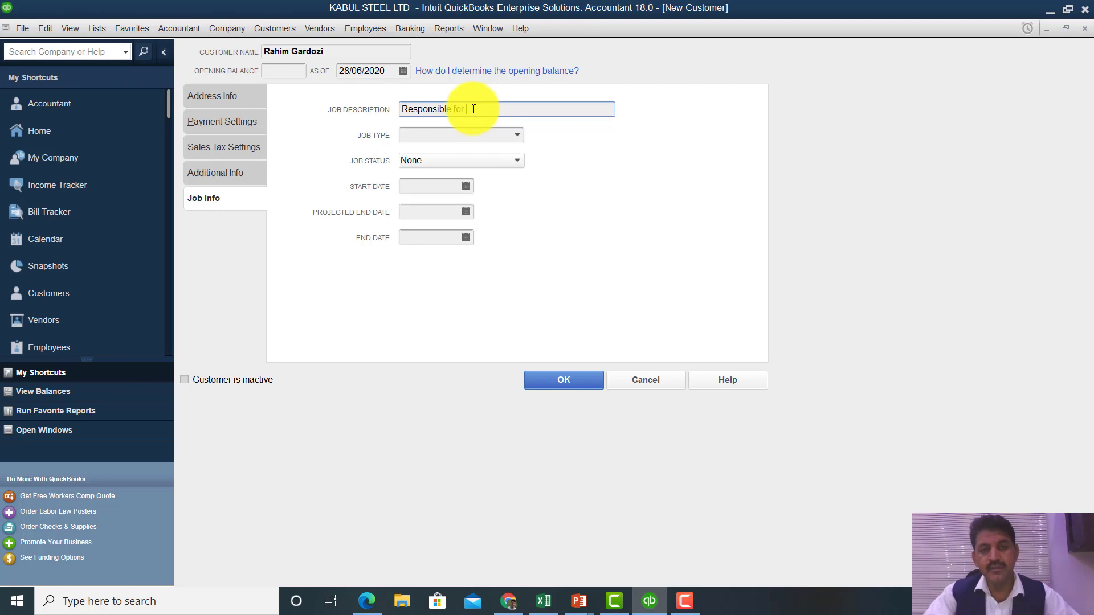
text(purchases a)
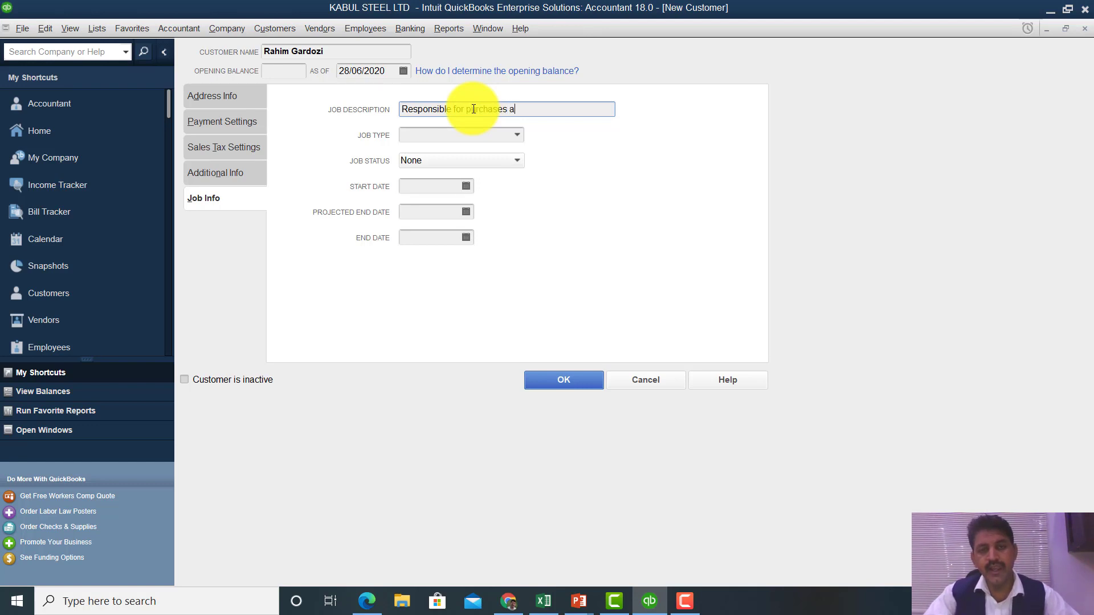
text(nd pa)
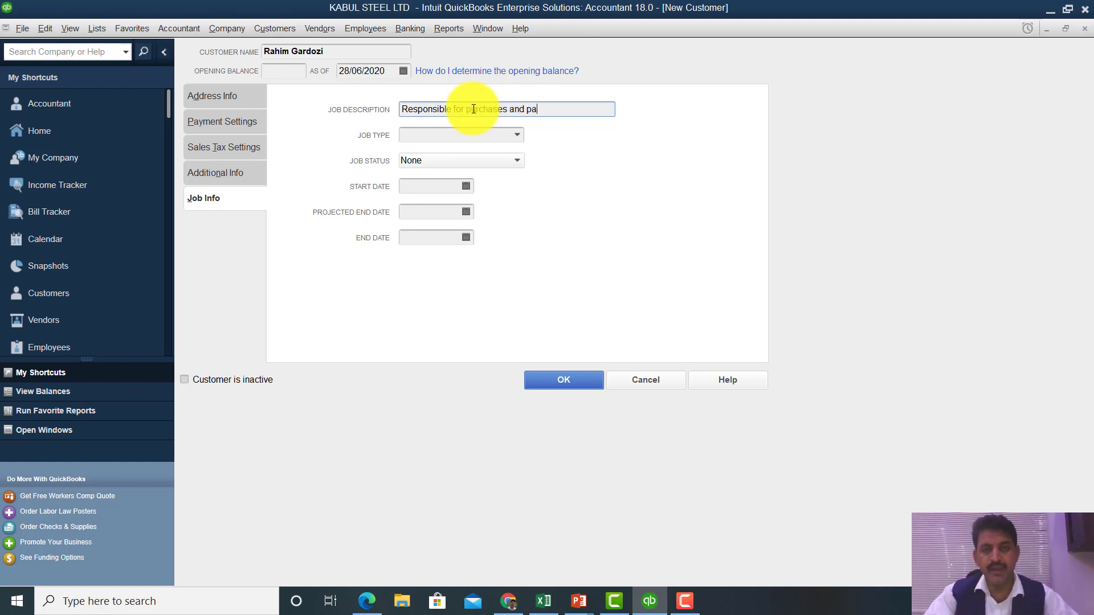
text(yments)
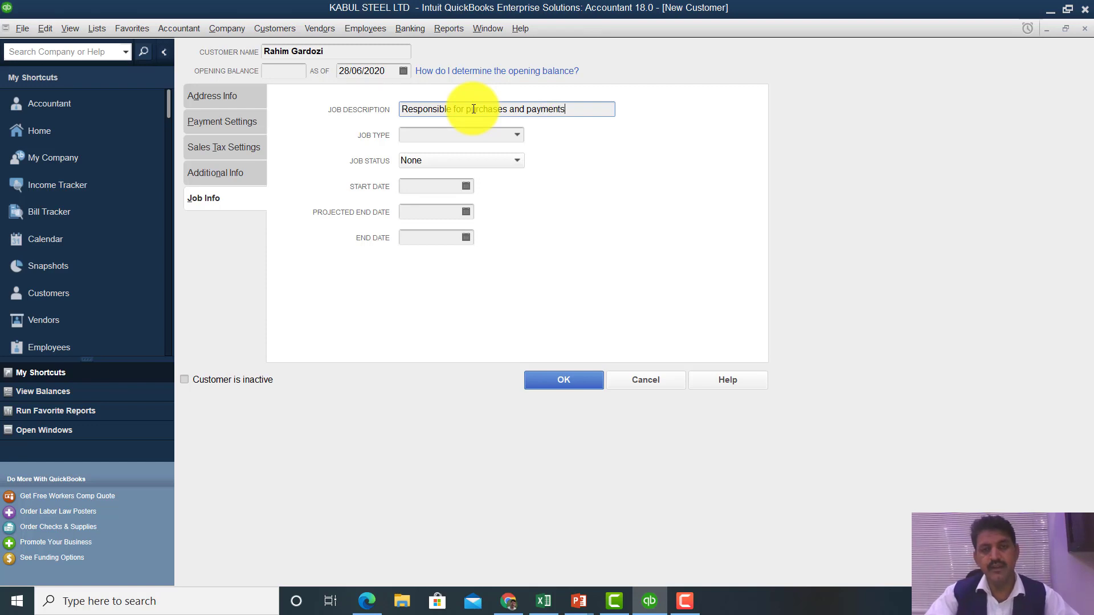
click(441, 134)
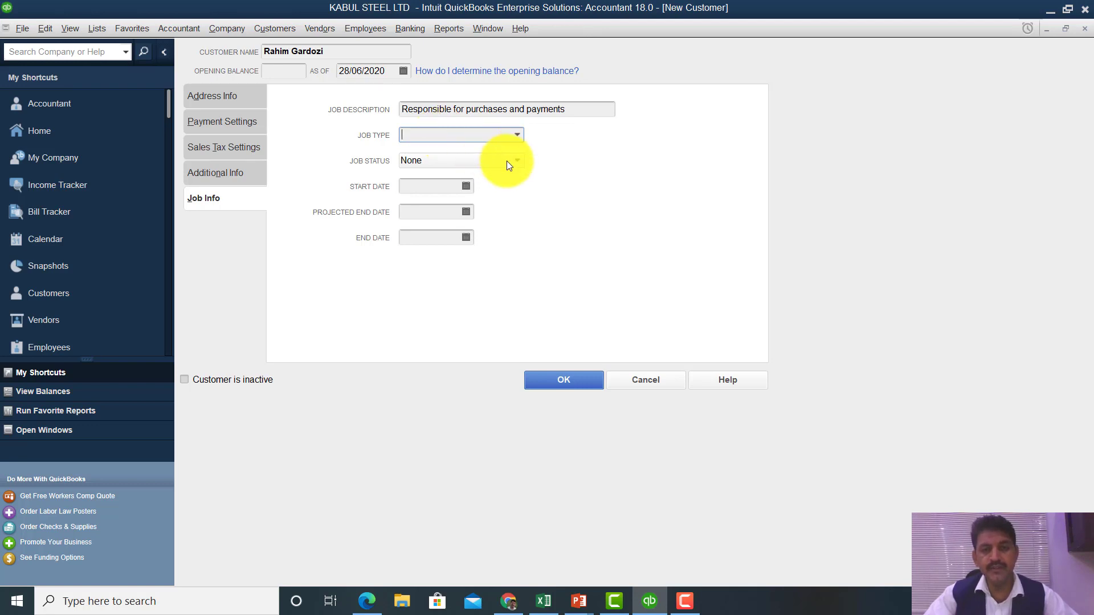
- Choose Commercial as the job type and confirm the job status stays at None
click(517, 137)
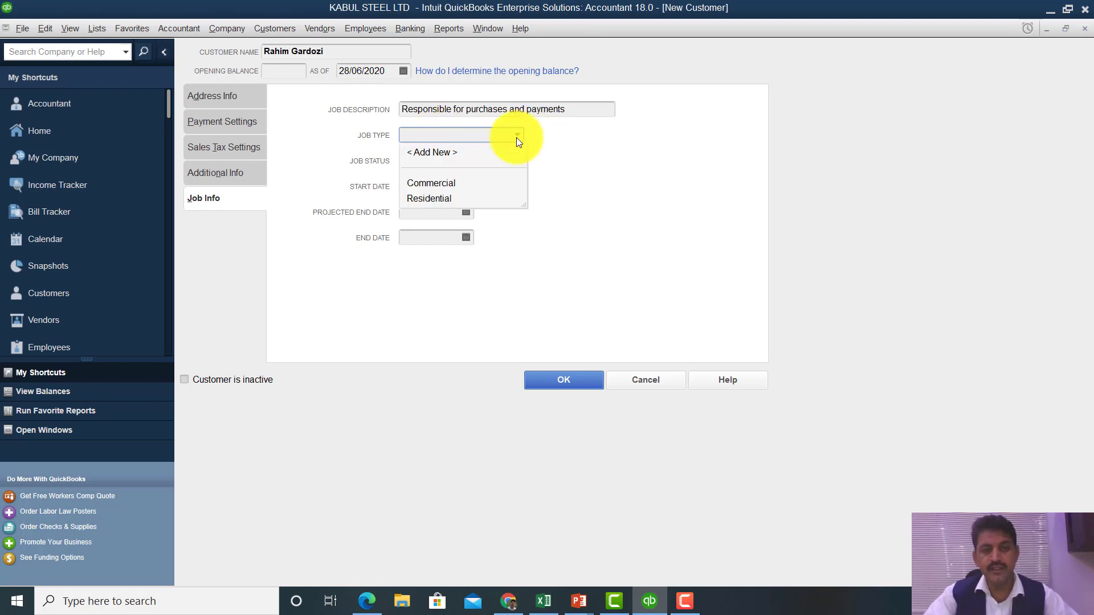
click(463, 186)
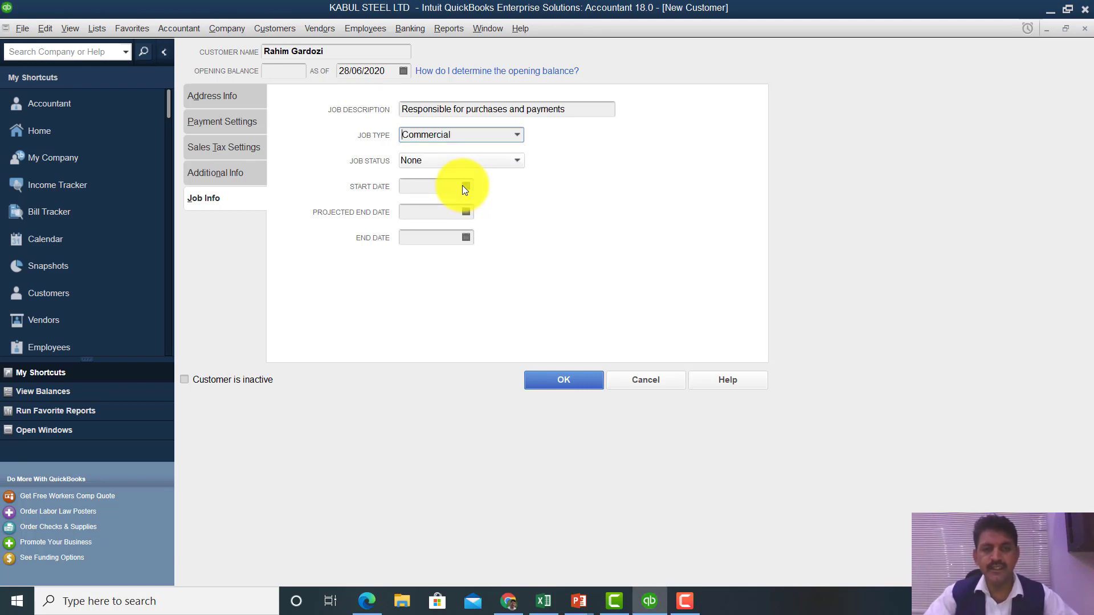
click(516, 162)
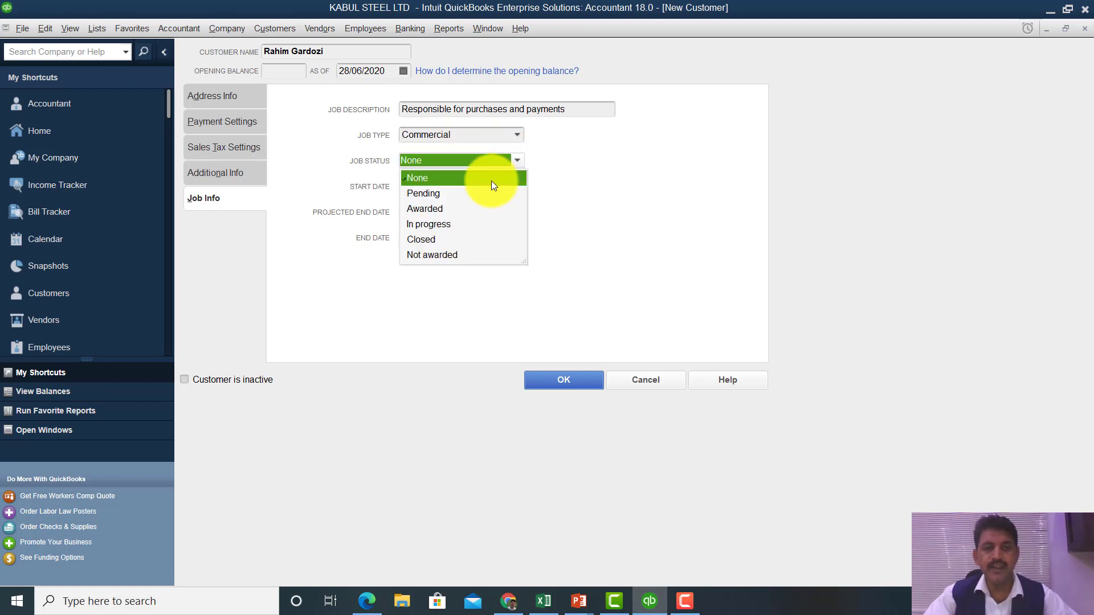
click(562, 158)
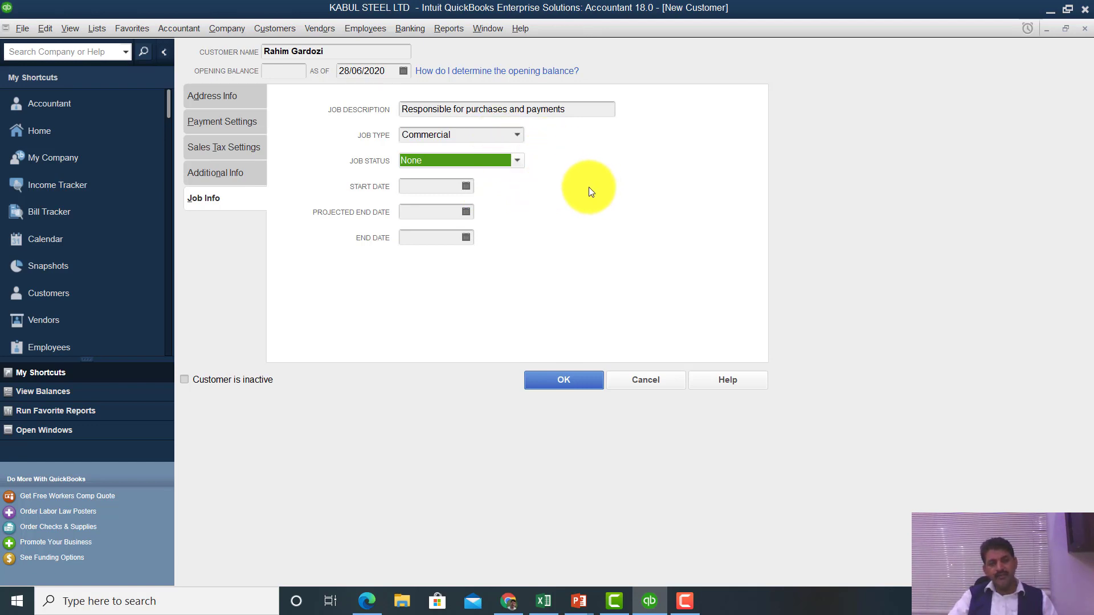
click(520, 164)
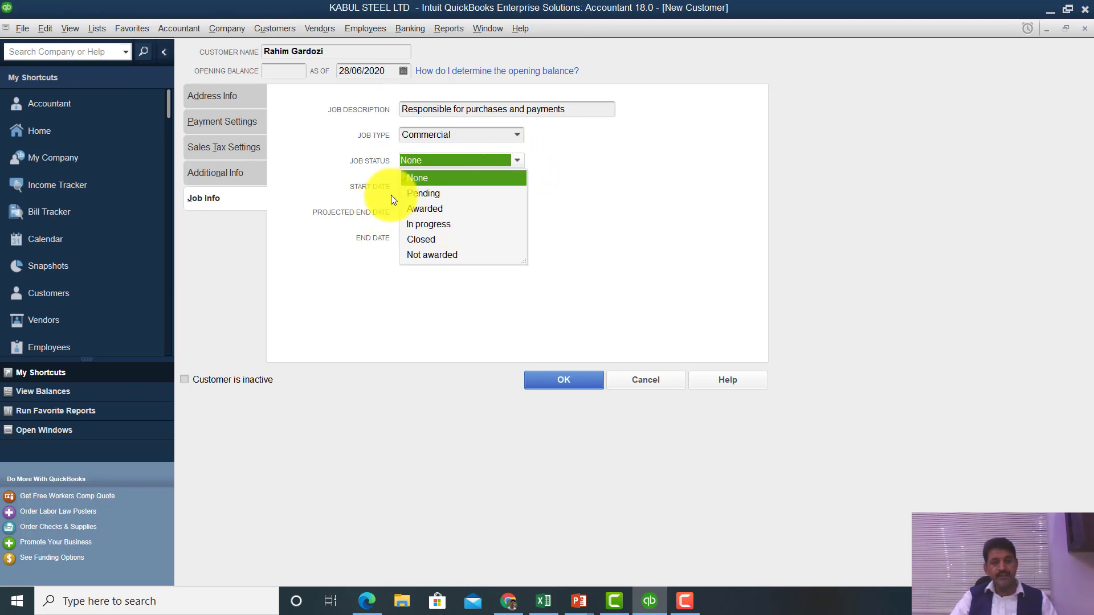
click(531, 161)
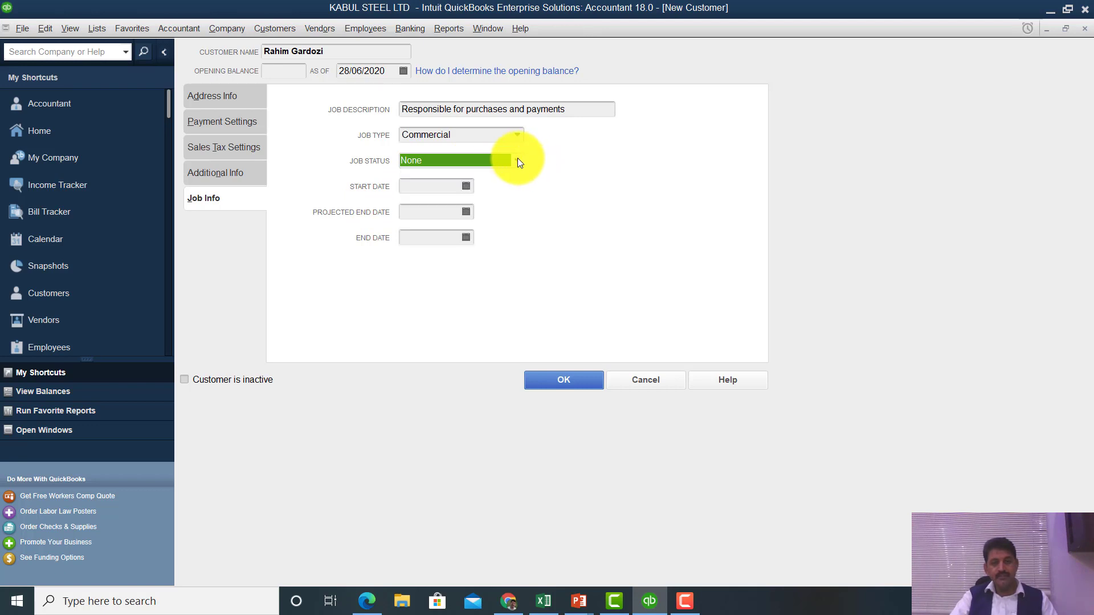
click(518, 163)
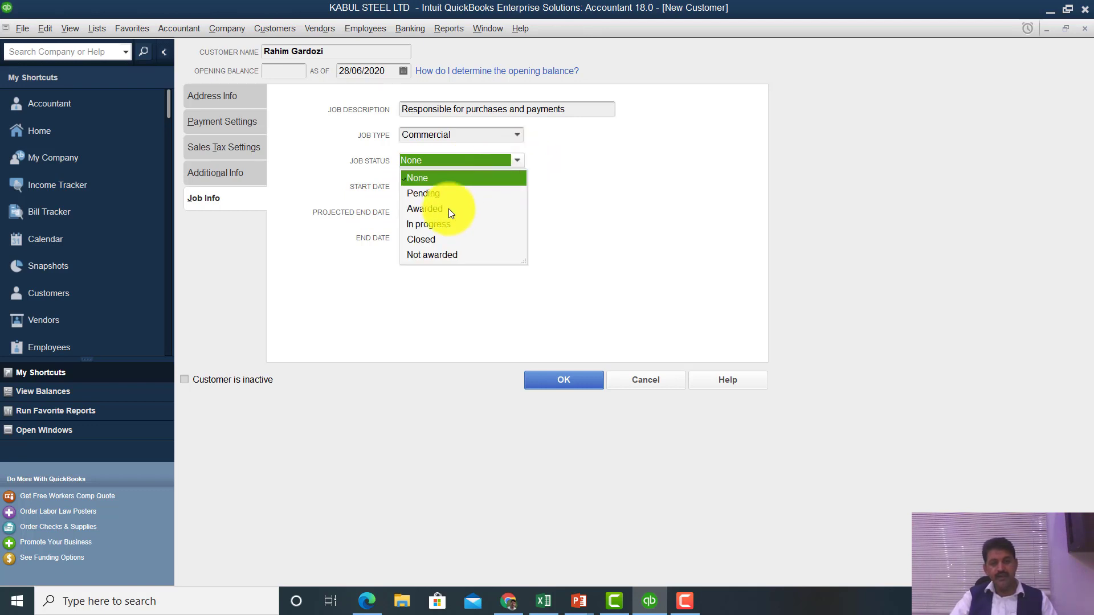
click(585, 170)
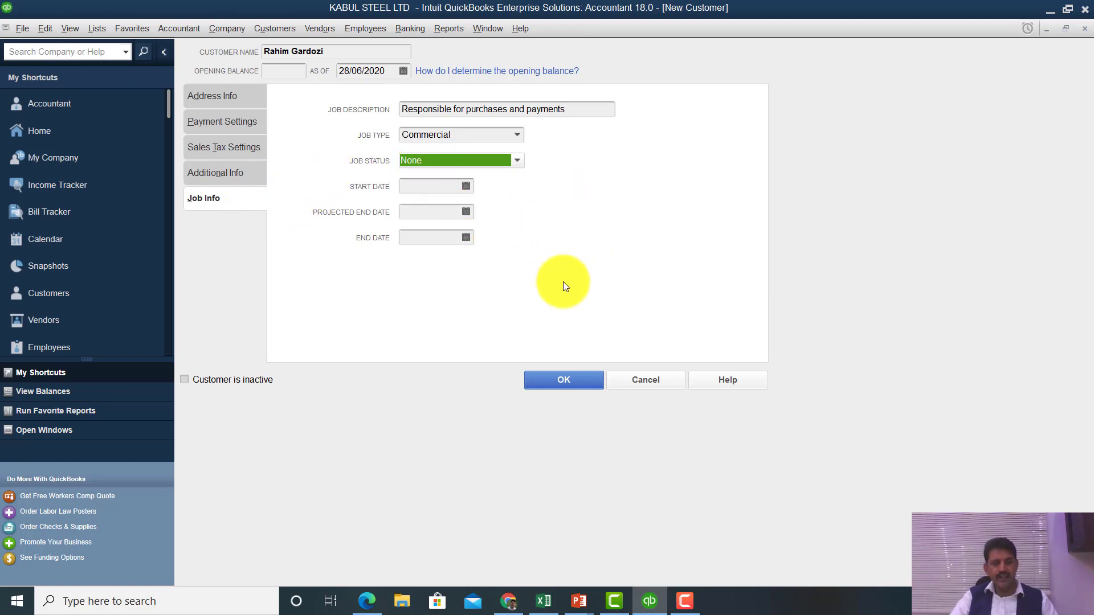
click(218, 96)
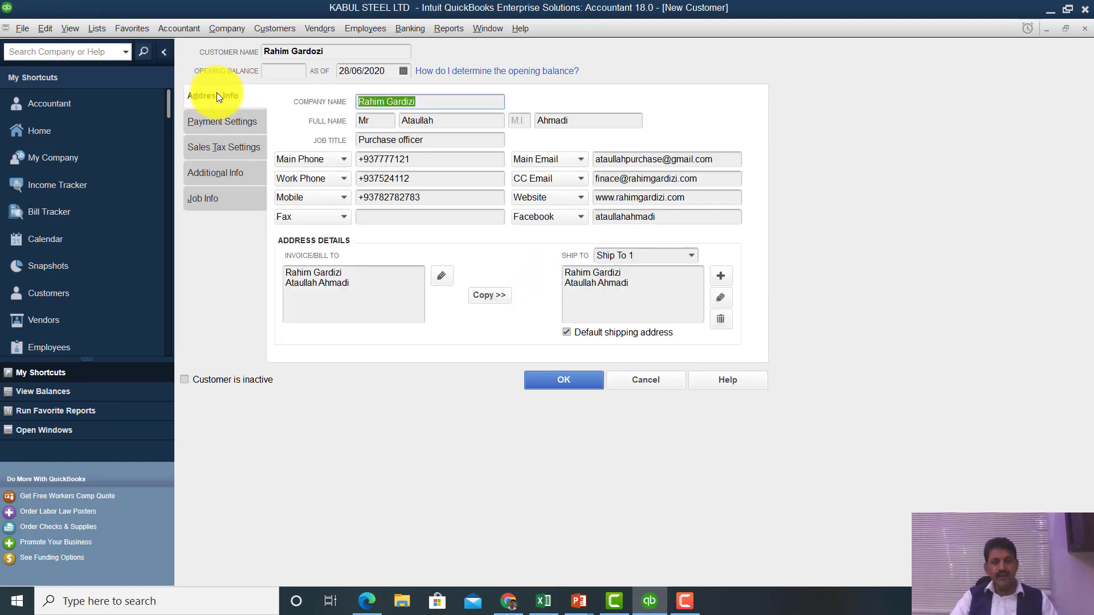
click(238, 125)
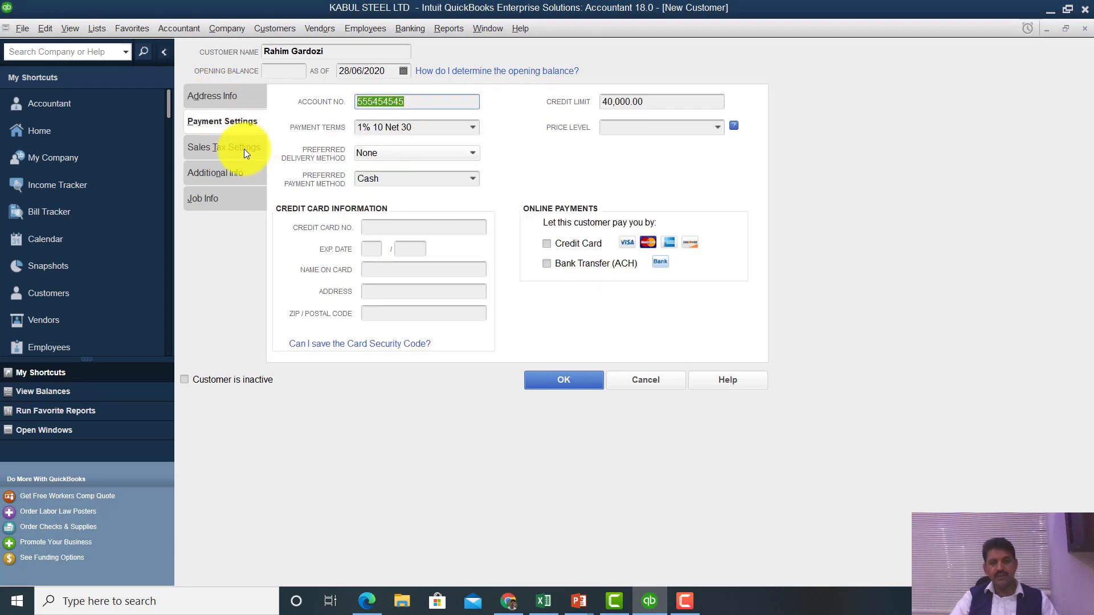
click(243, 148)
click(235, 99)
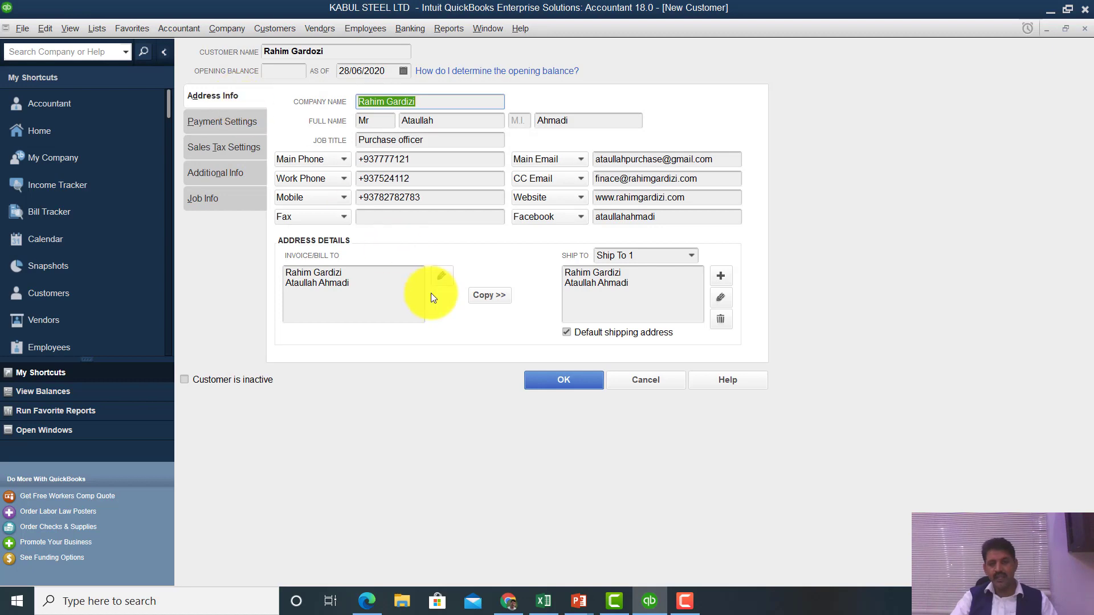
click(570, 384)
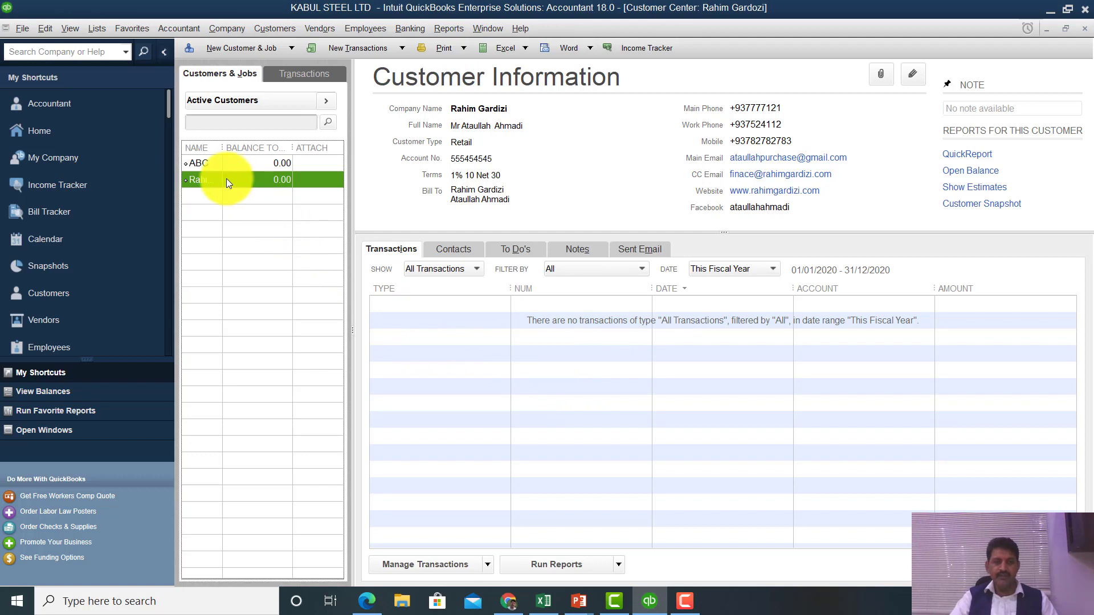
click(211, 162)
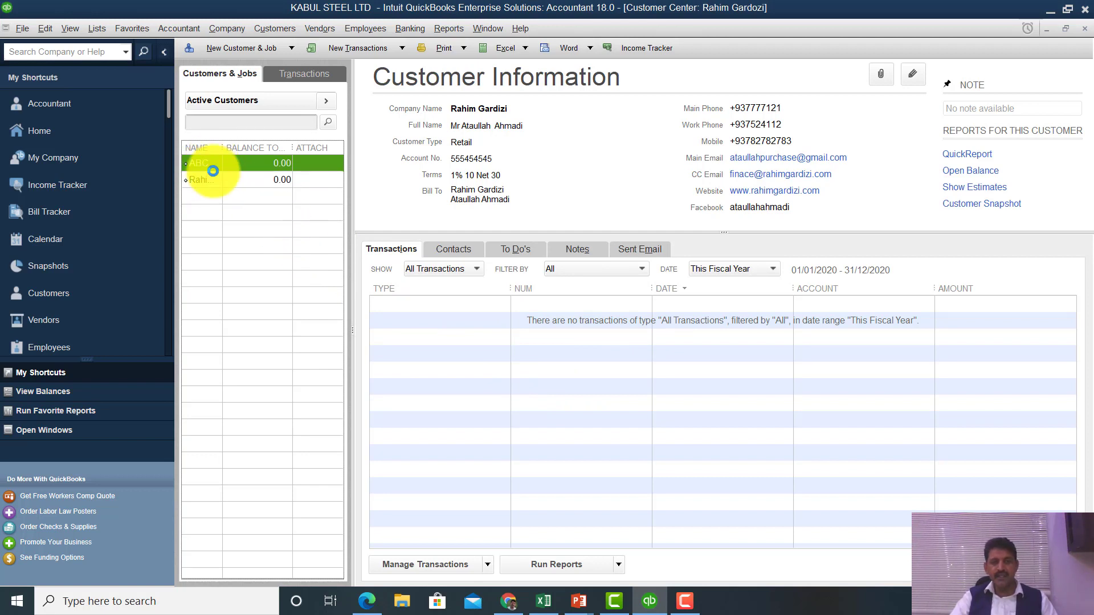
click(213, 179)
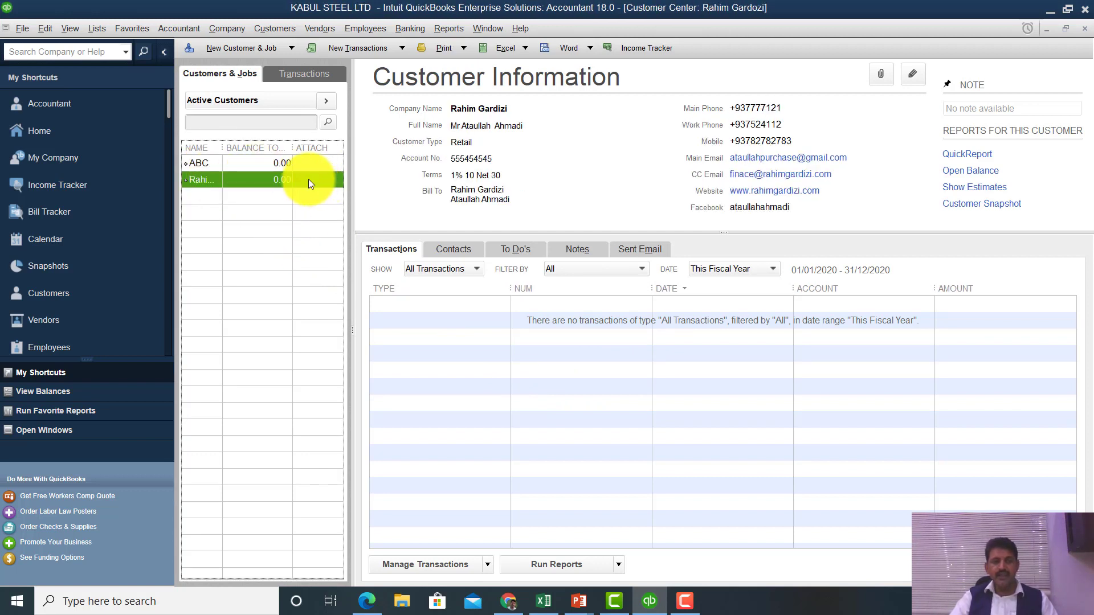
click(94, 30)
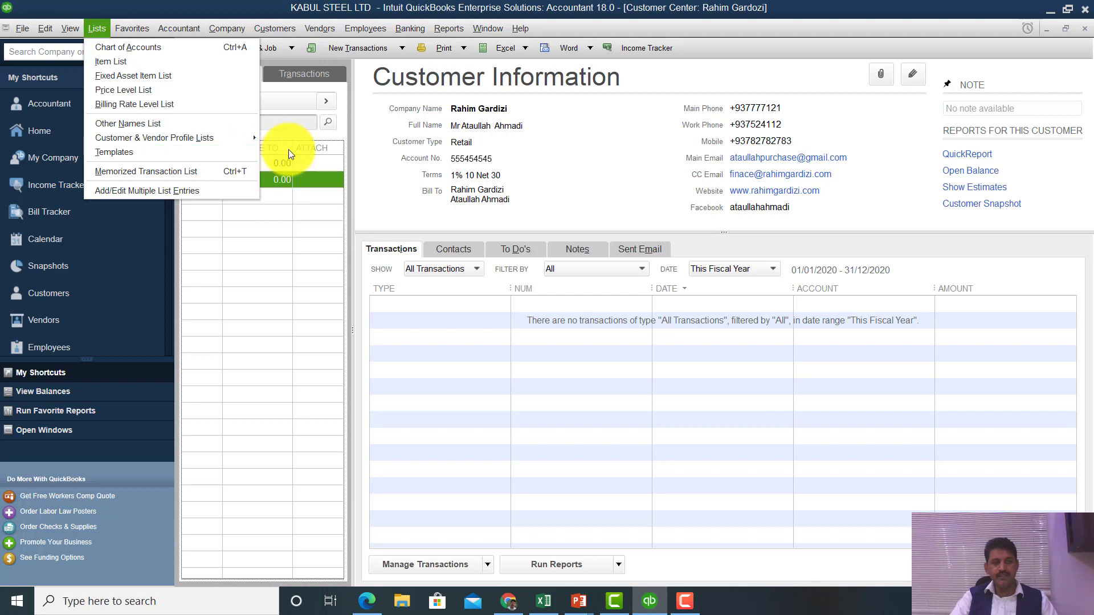
- Open Retail from the Customer Type List, cancel without changes, and close back to Home
mouse_move(217, 133)
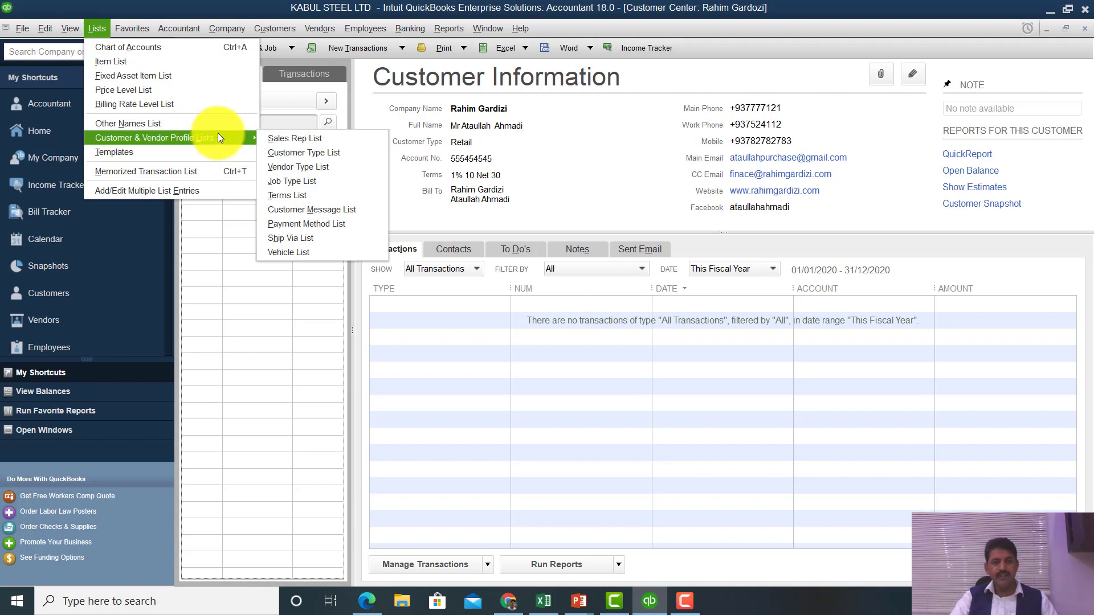
click(289, 153)
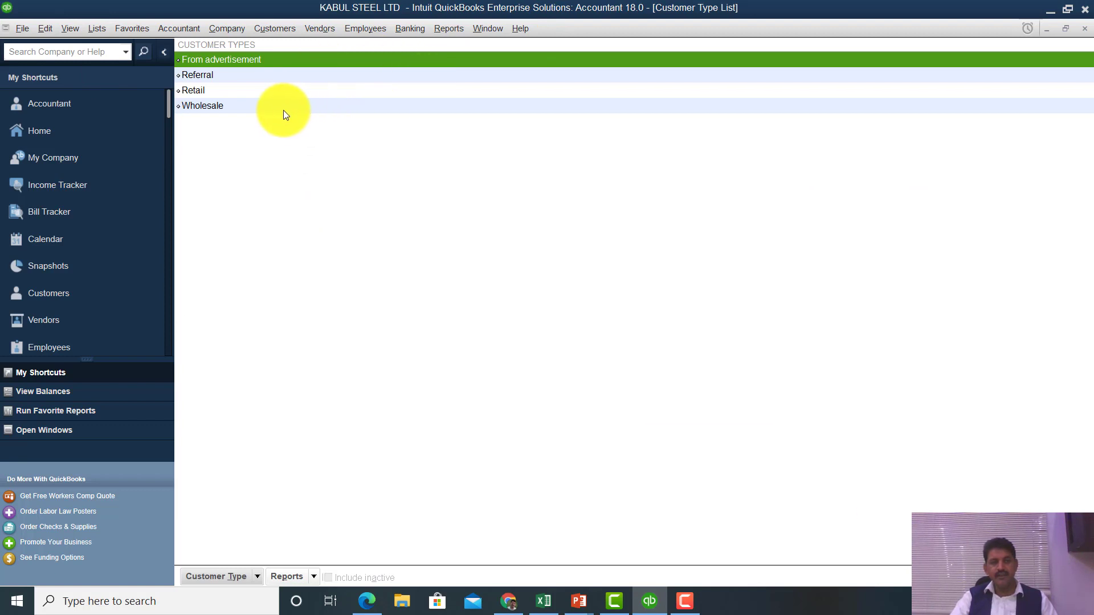
click(210, 93)
double_click(210, 93)
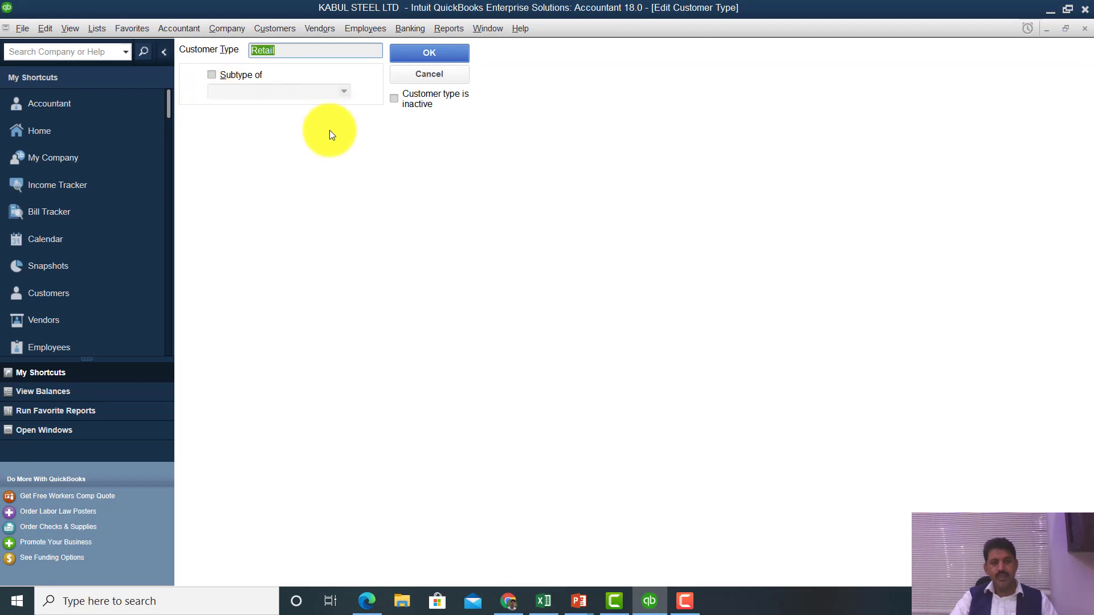
click(451, 73)
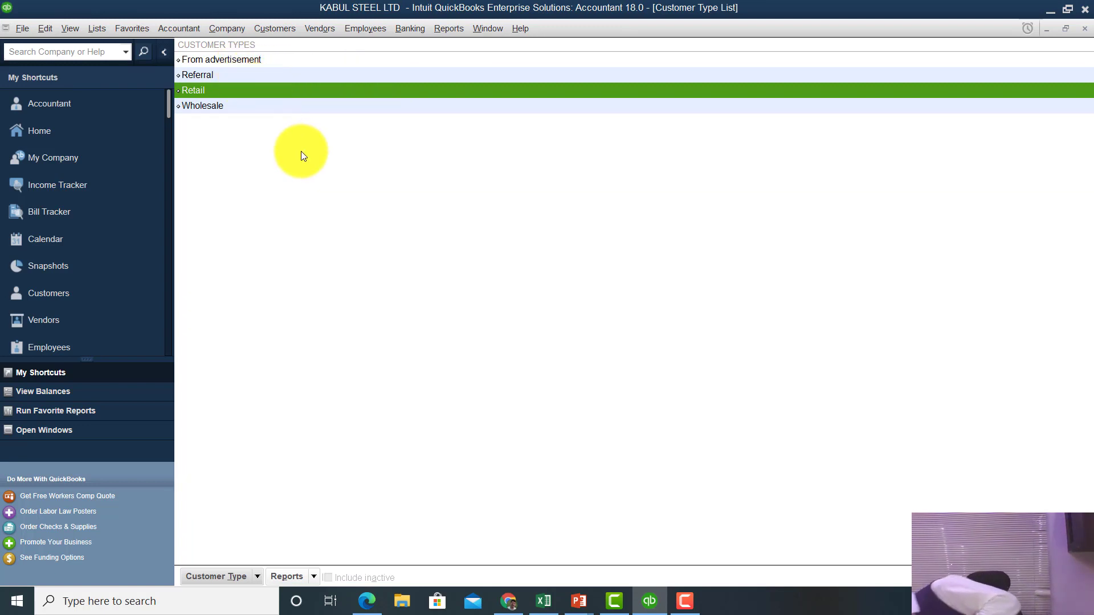
key(Escape)
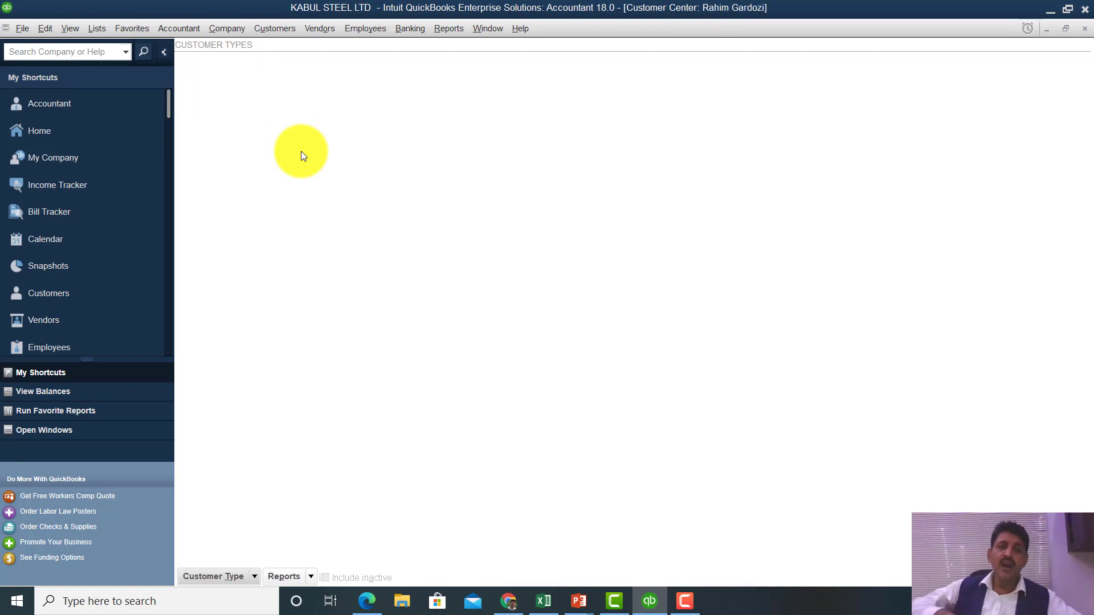
key(Escape)
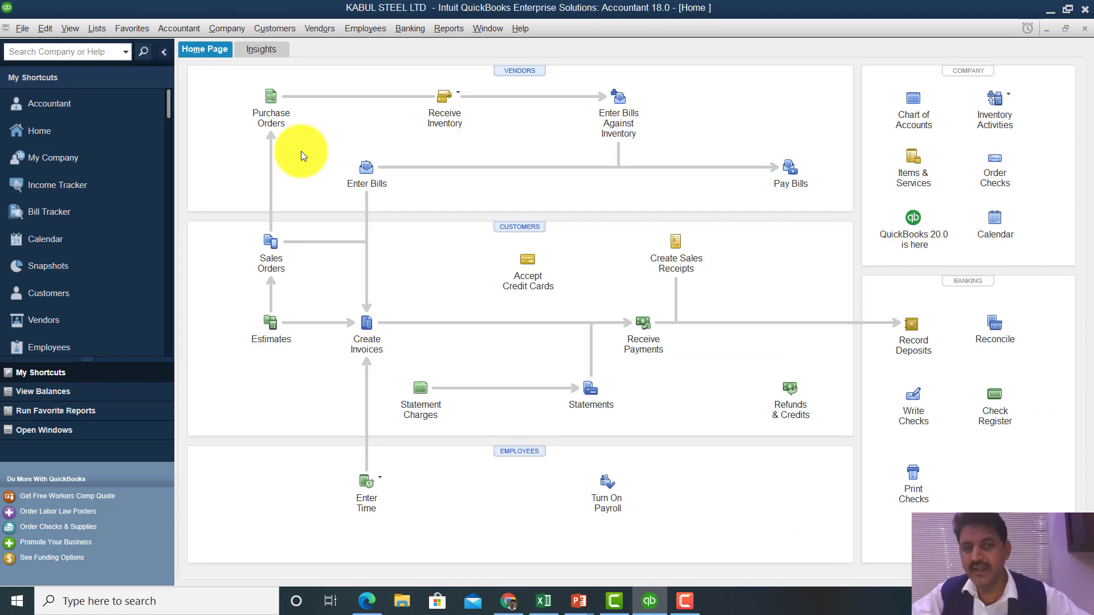
- Open the Item List, back out of a new item form, and reopen the empty Item List
click(924, 170)
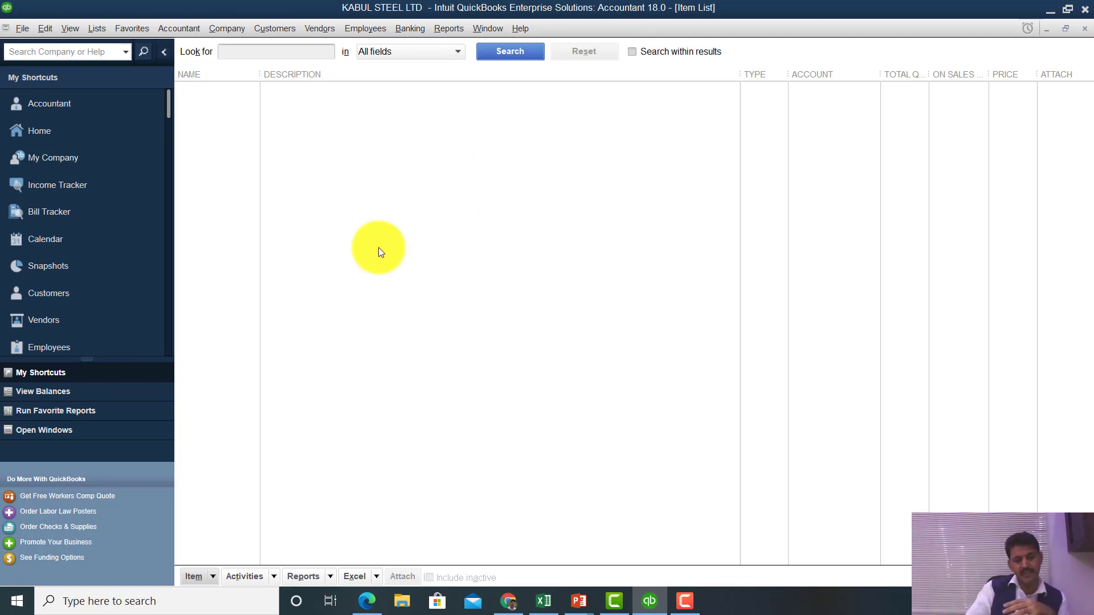
click(213, 581)
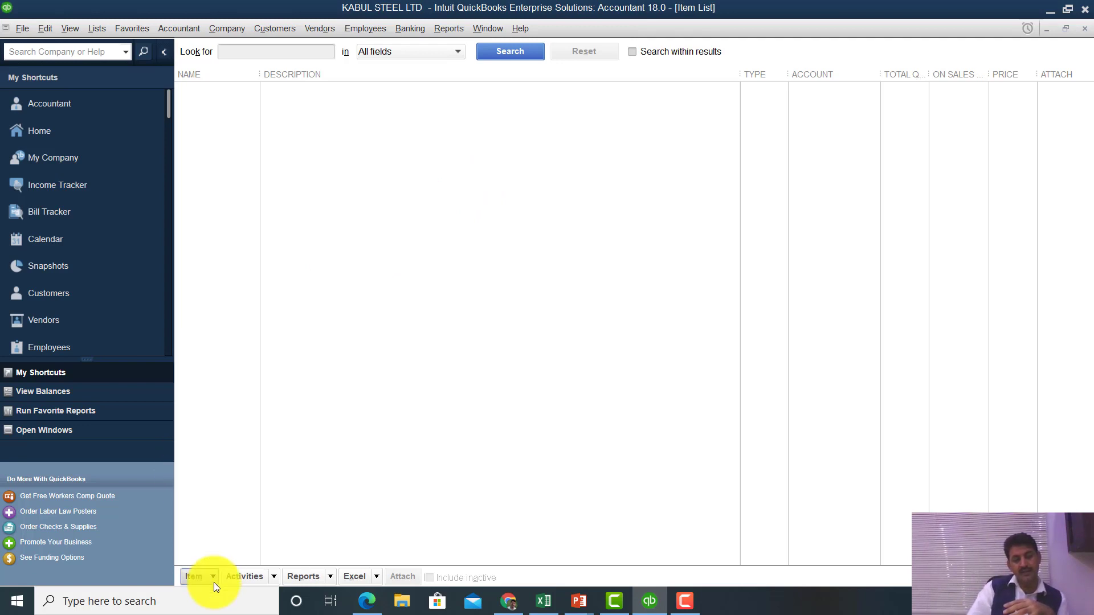
click(213, 582)
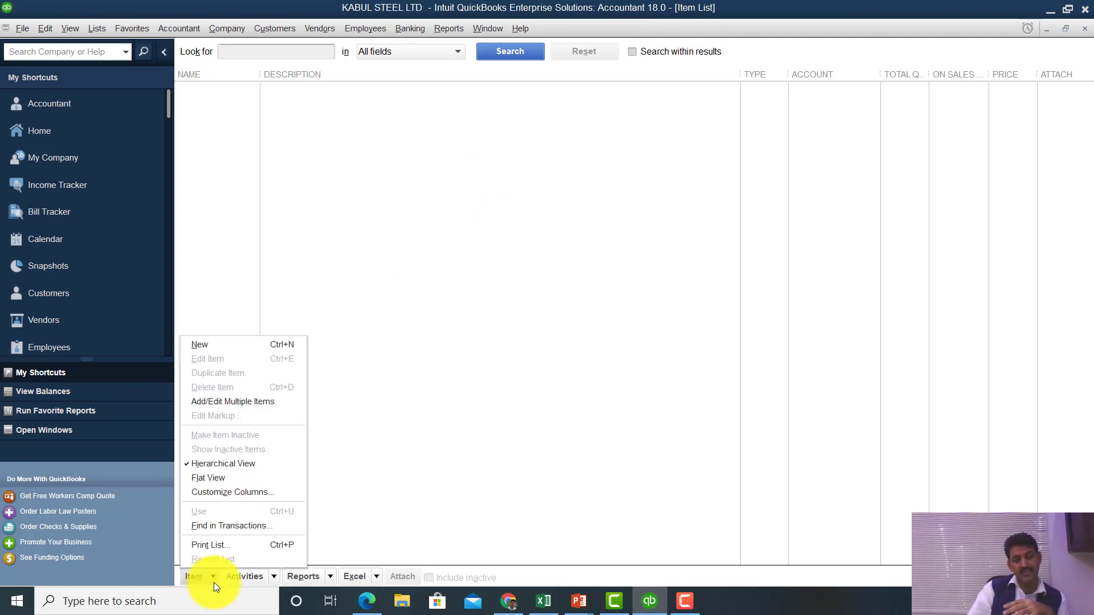
click(262, 346)
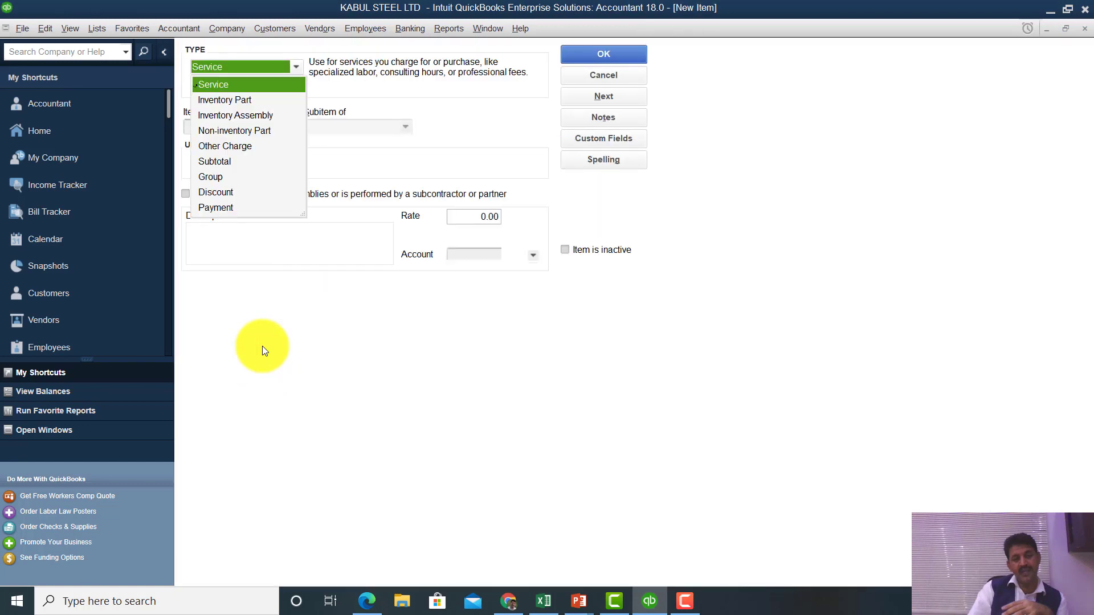
key(Escape)
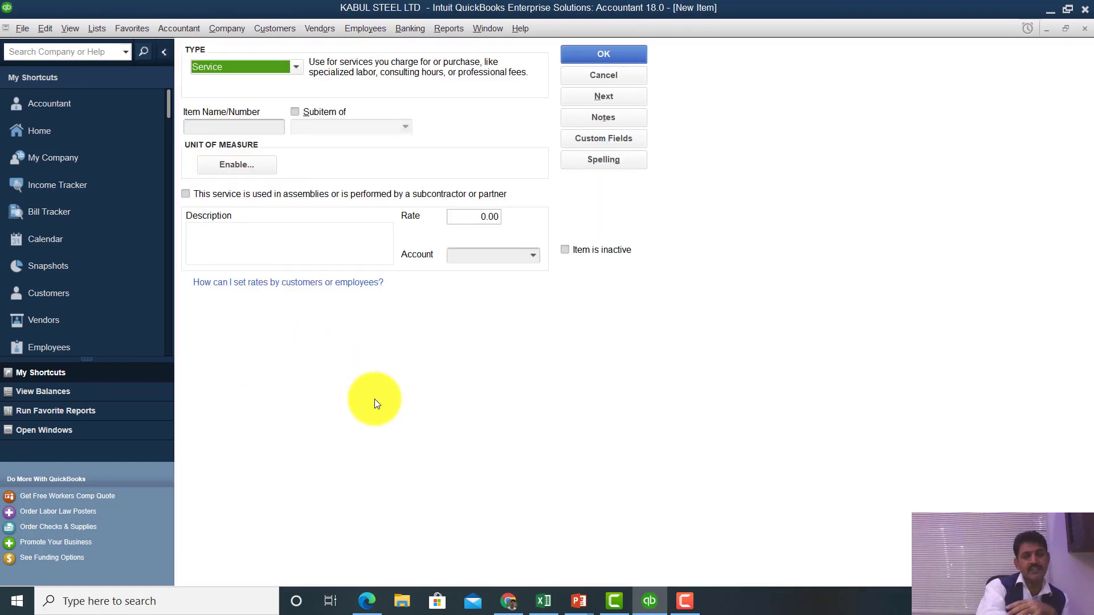
key(Escape)
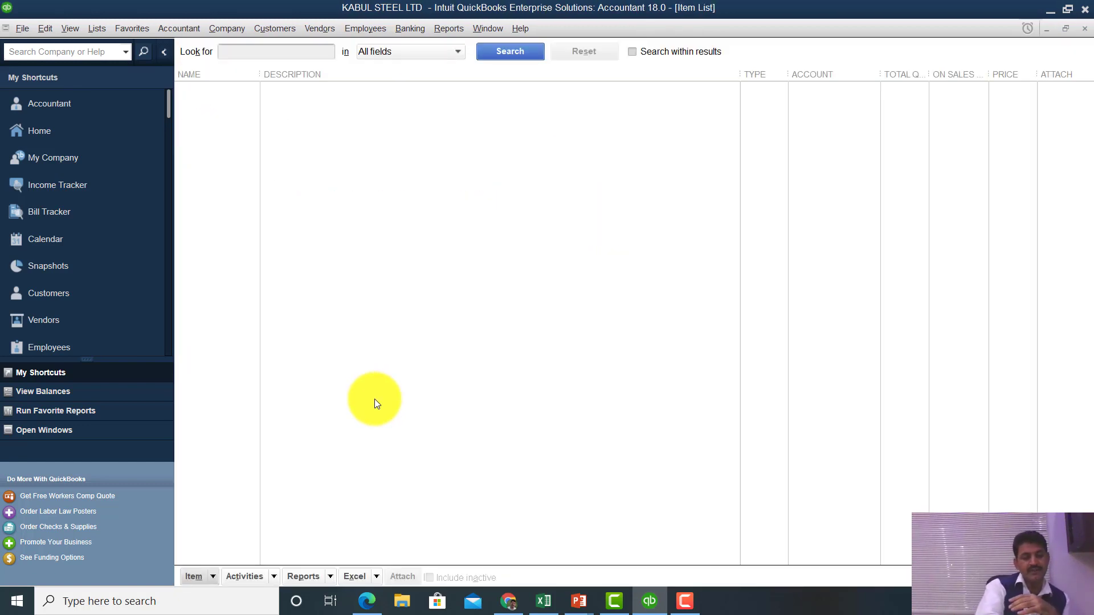
key(Escape)
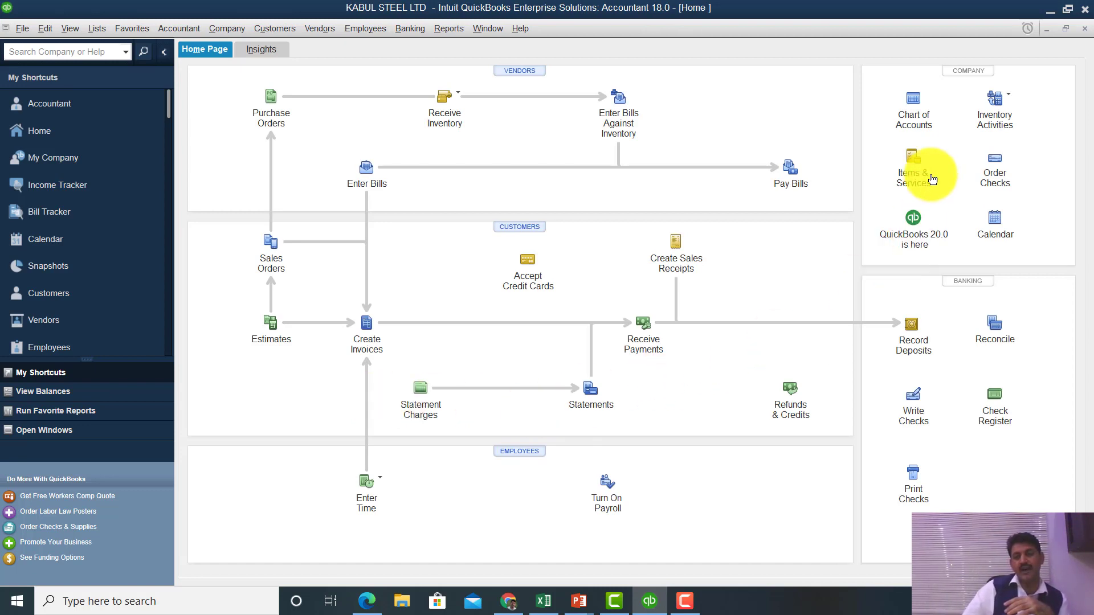
click(900, 172)
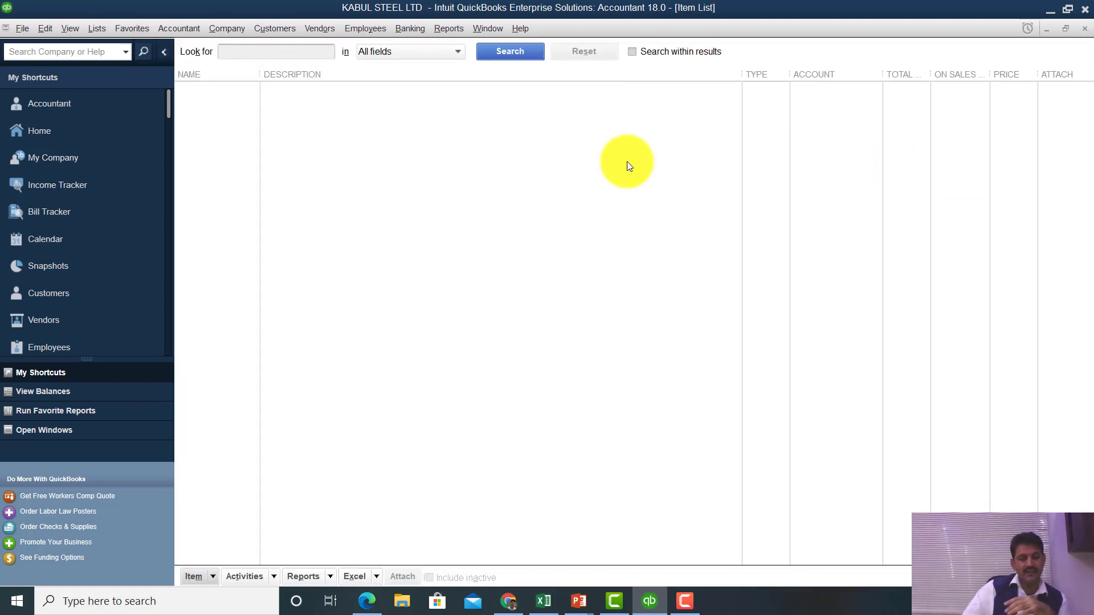
- Start a new item from the Item List's Item menu
click(210, 576)
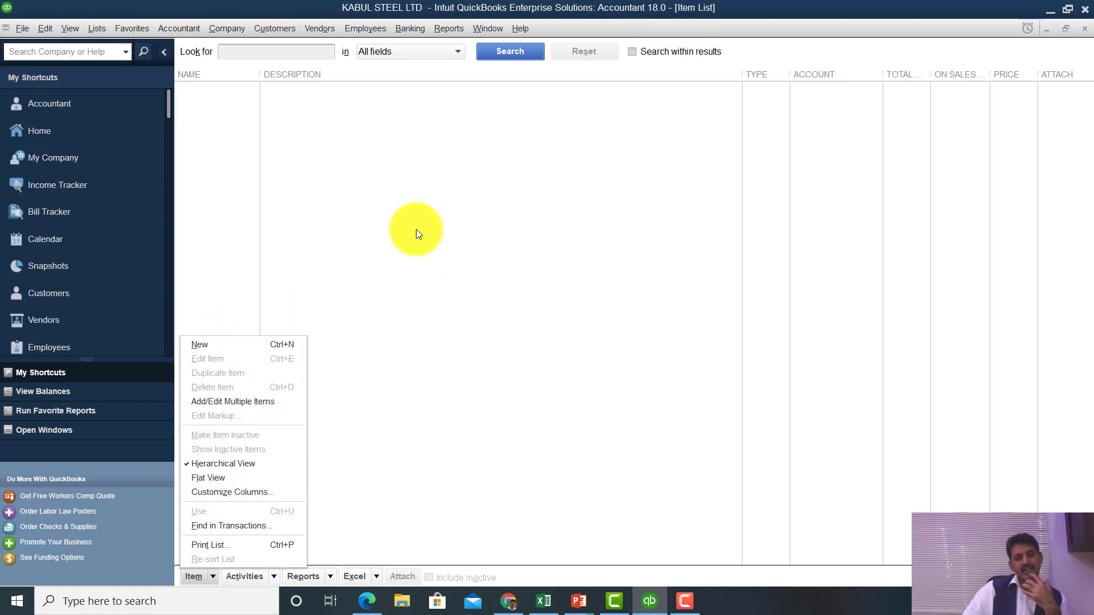
click(289, 345)
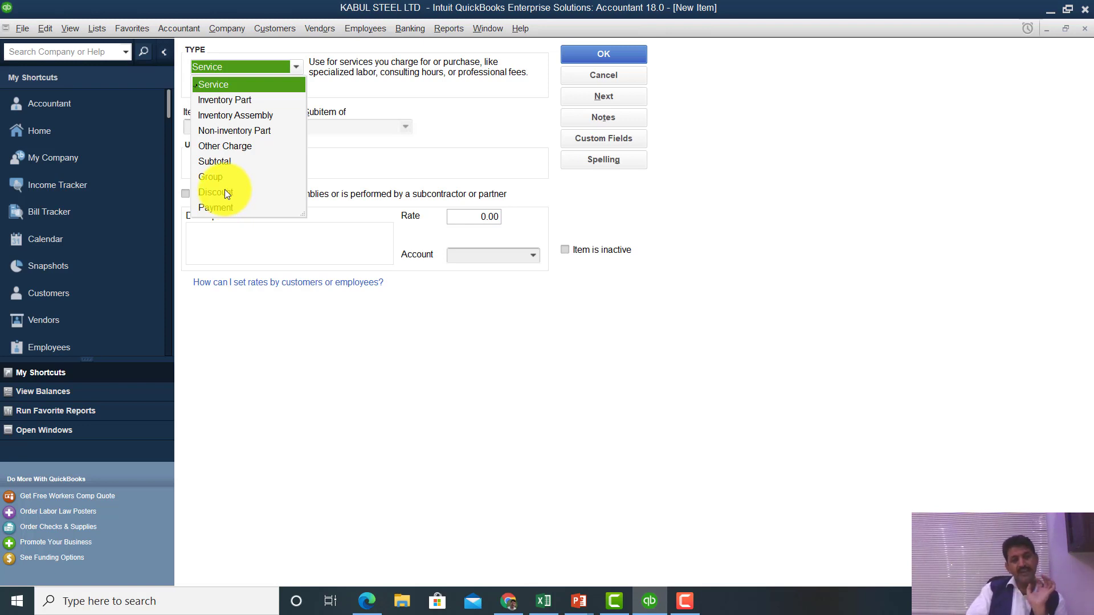
- Set the new item's type to Inventory Part and move into Item Name/Number
click(237, 101)
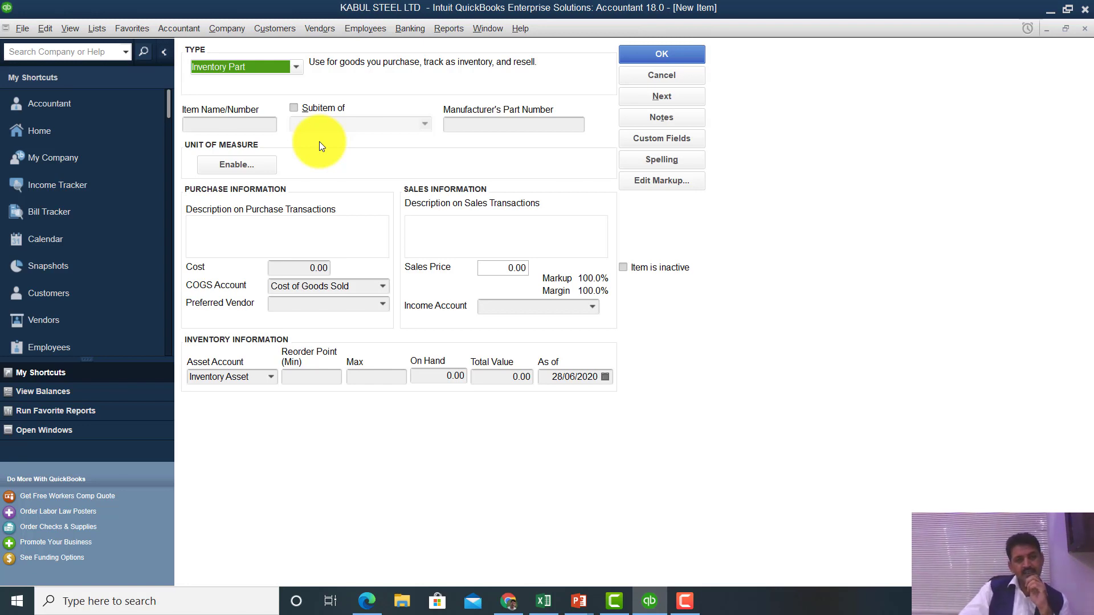
click(257, 128)
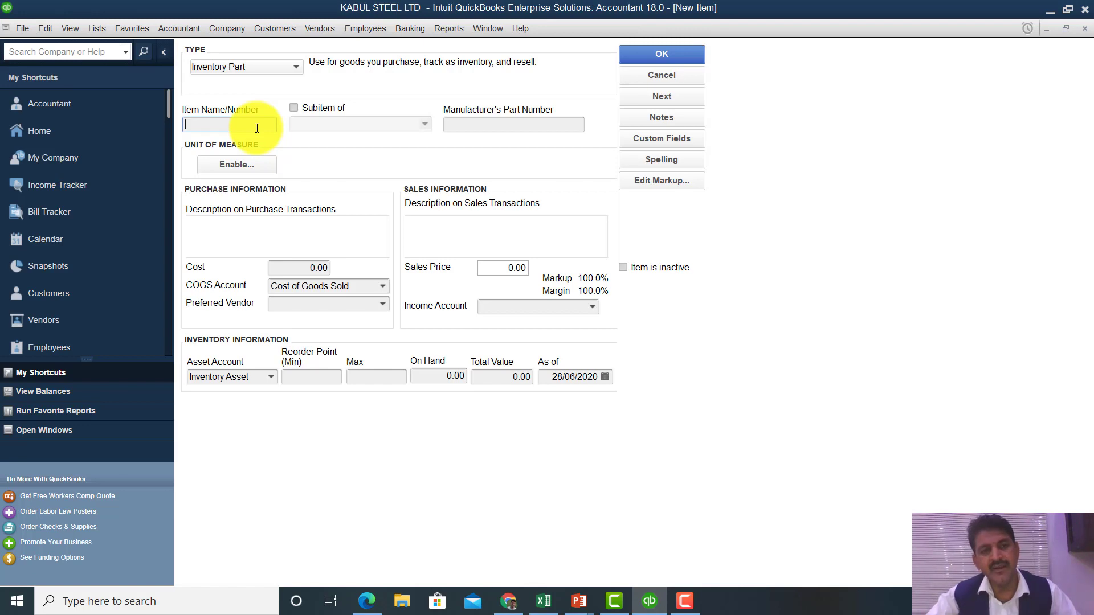
- Enter 1001 as the item number, tick Subitem of, and list the possible parent items
text(122)
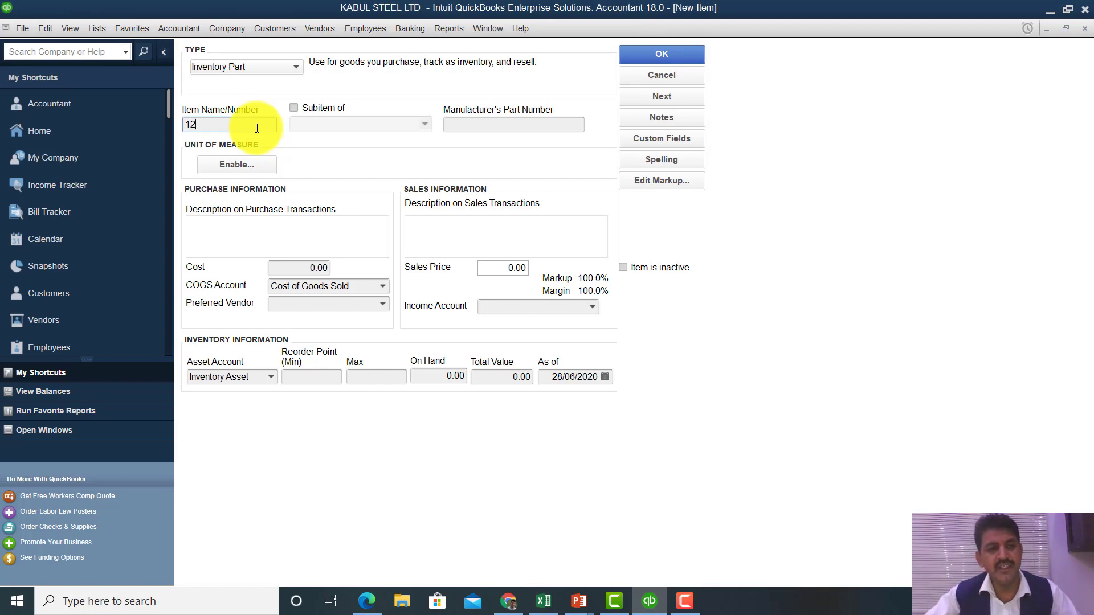
key(BackSpace)
key(BackSpace)
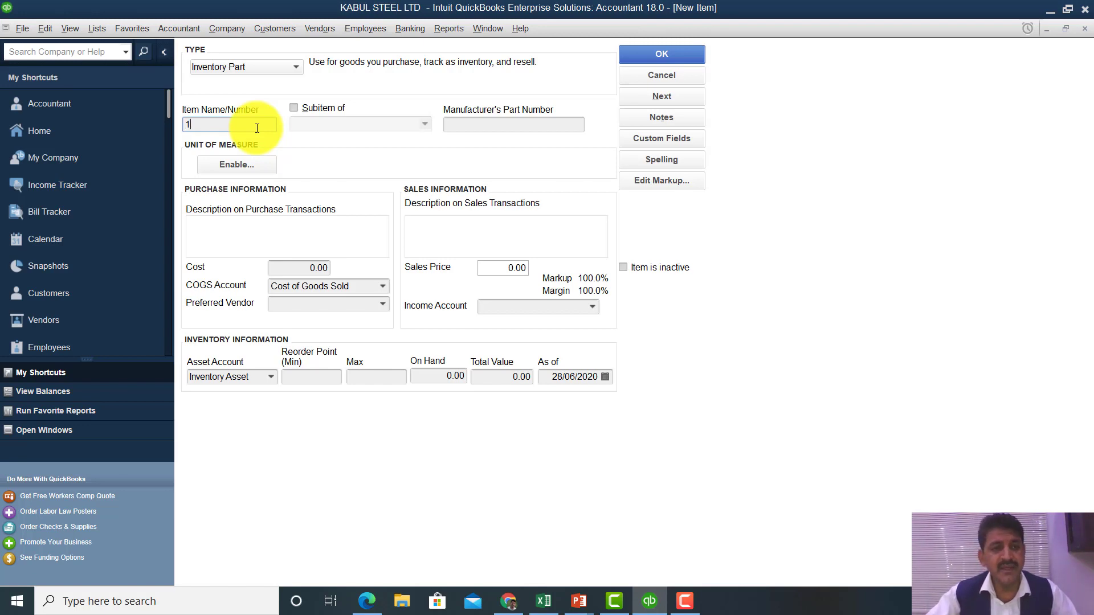
key(BackSpace)
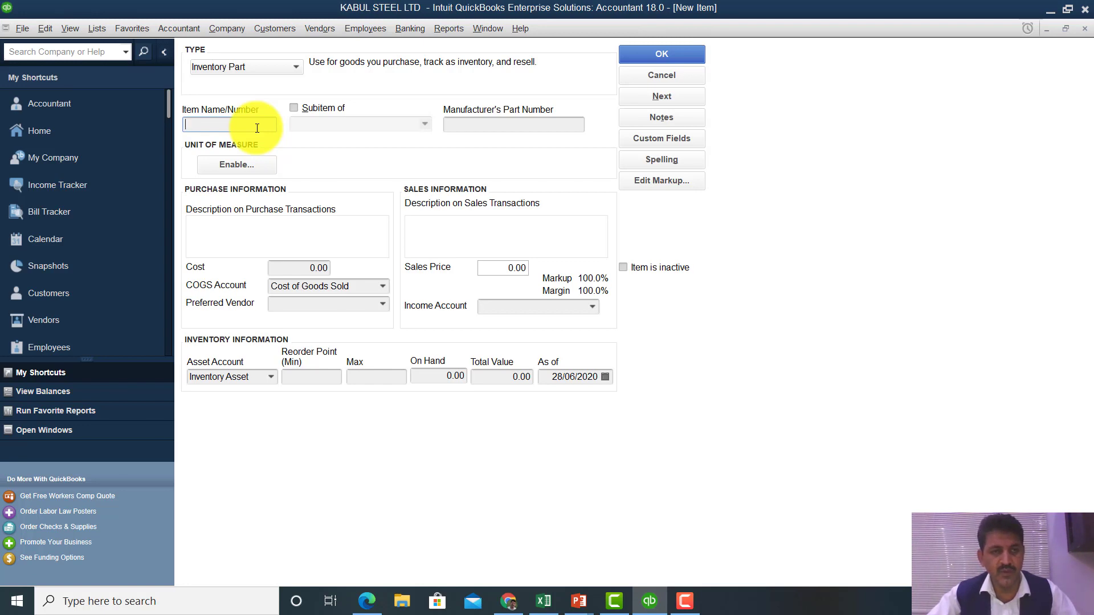
text(1001)
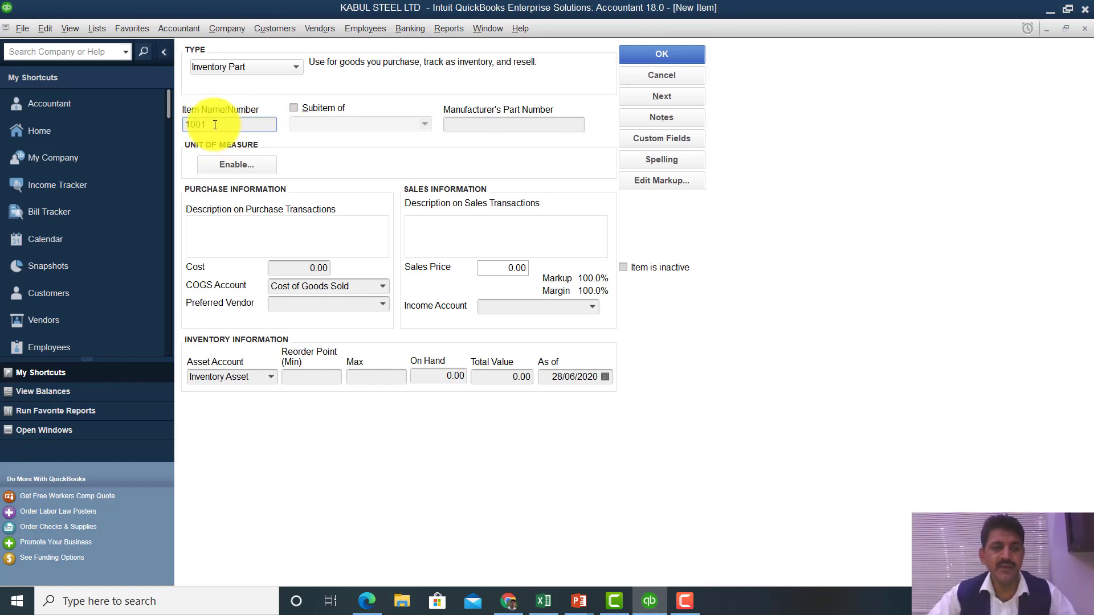
click(294, 108)
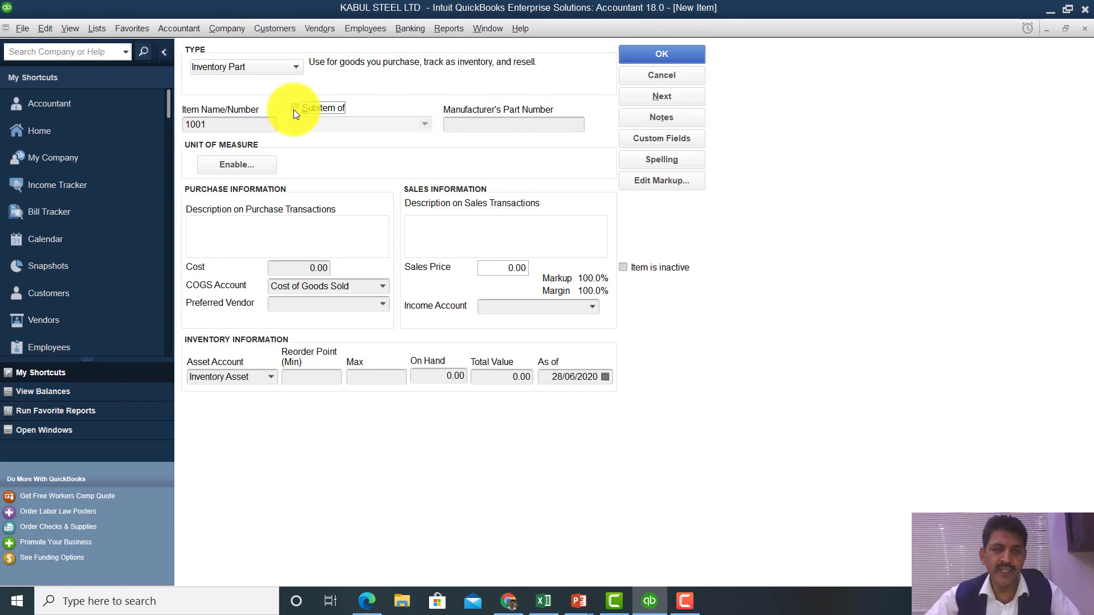
click(424, 126)
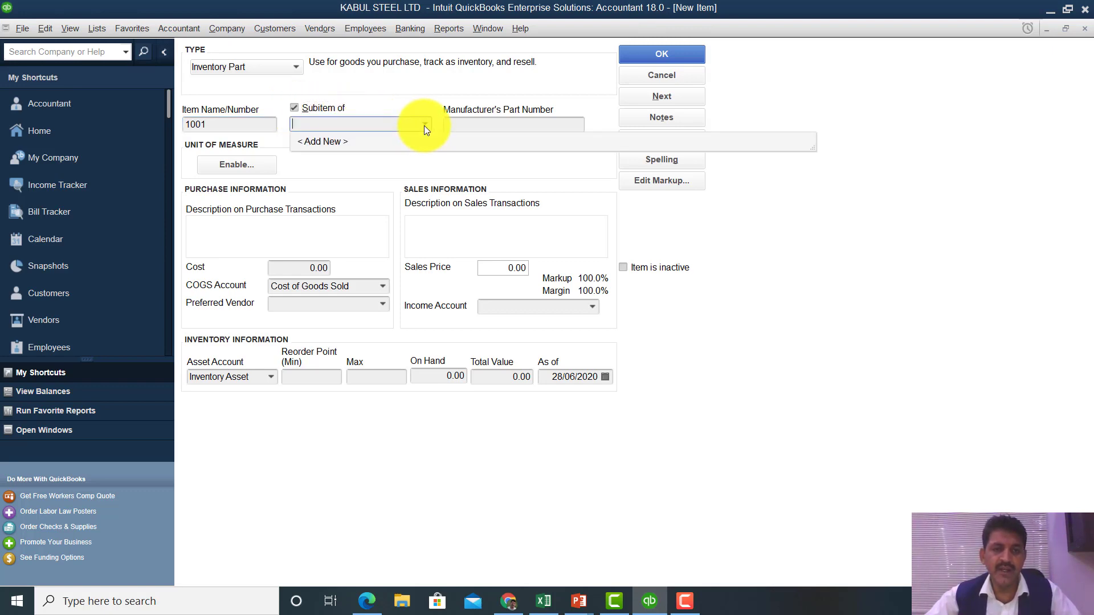
- Add a new Inventory Part parent item named 'steel rebar 18 mm 40 ft'
click(350, 142)
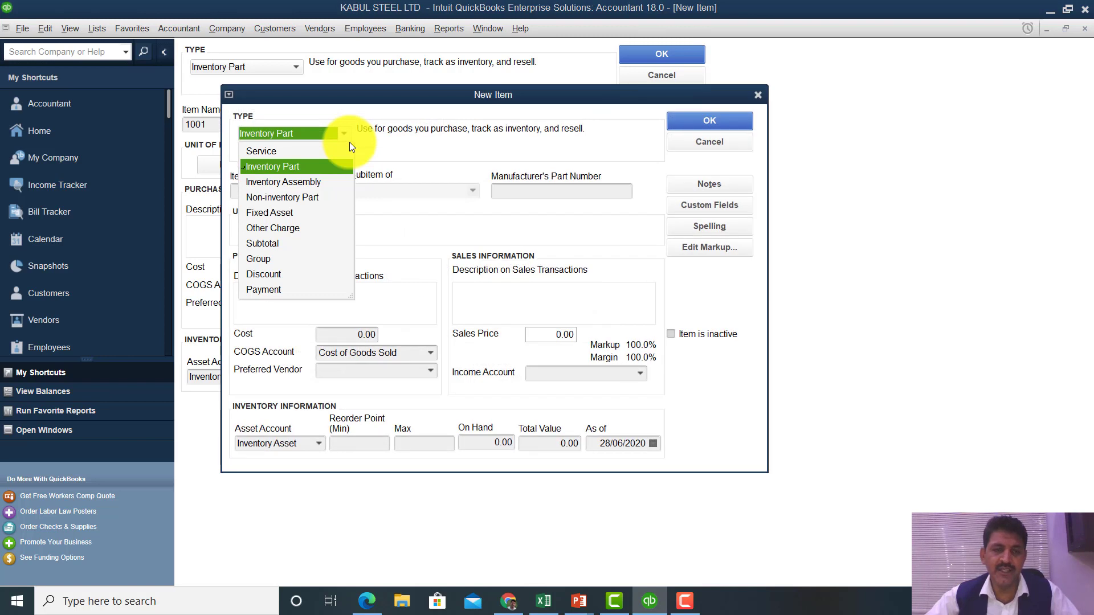
click(311, 166)
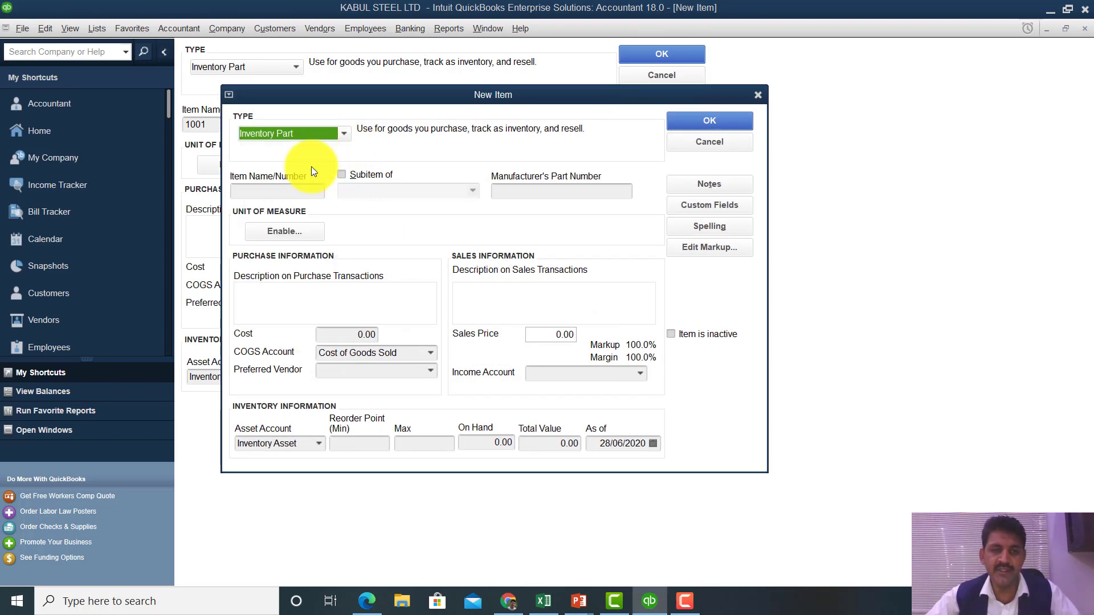
click(289, 197)
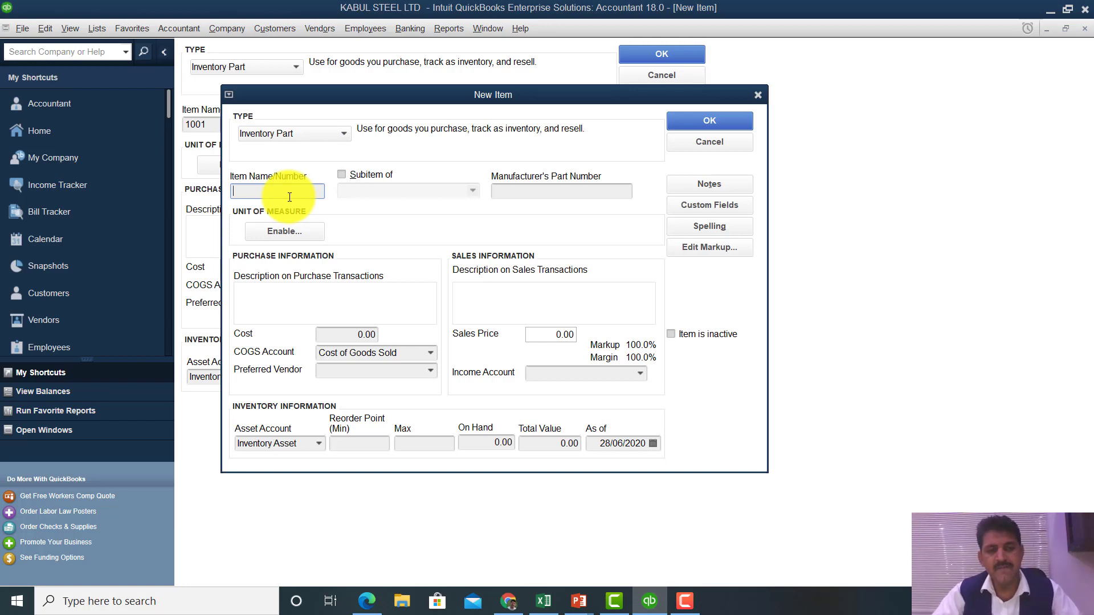
text(steel )
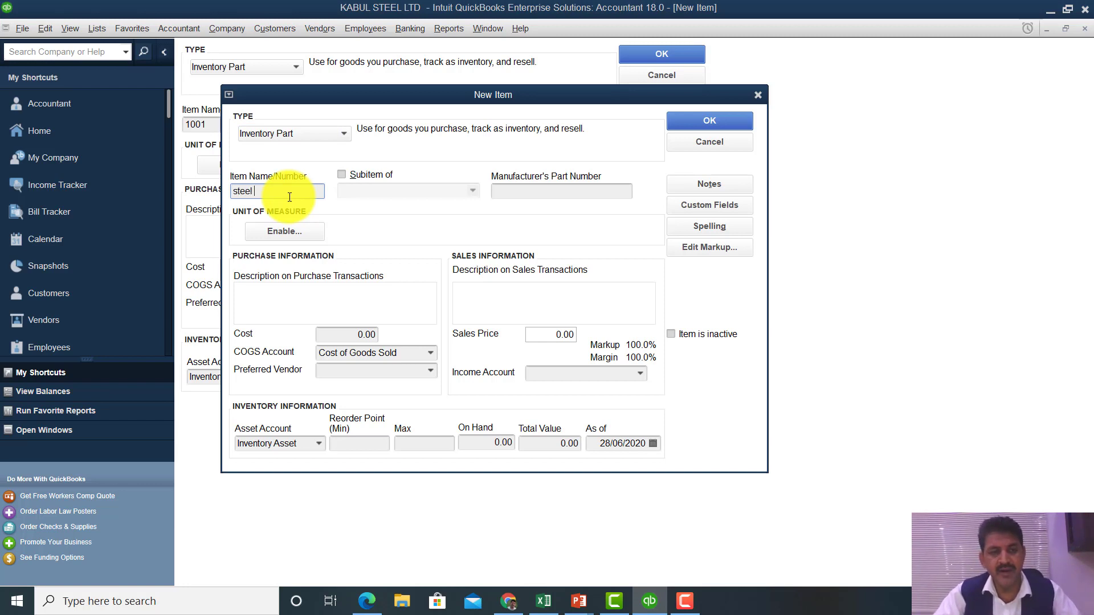
text(rebar)
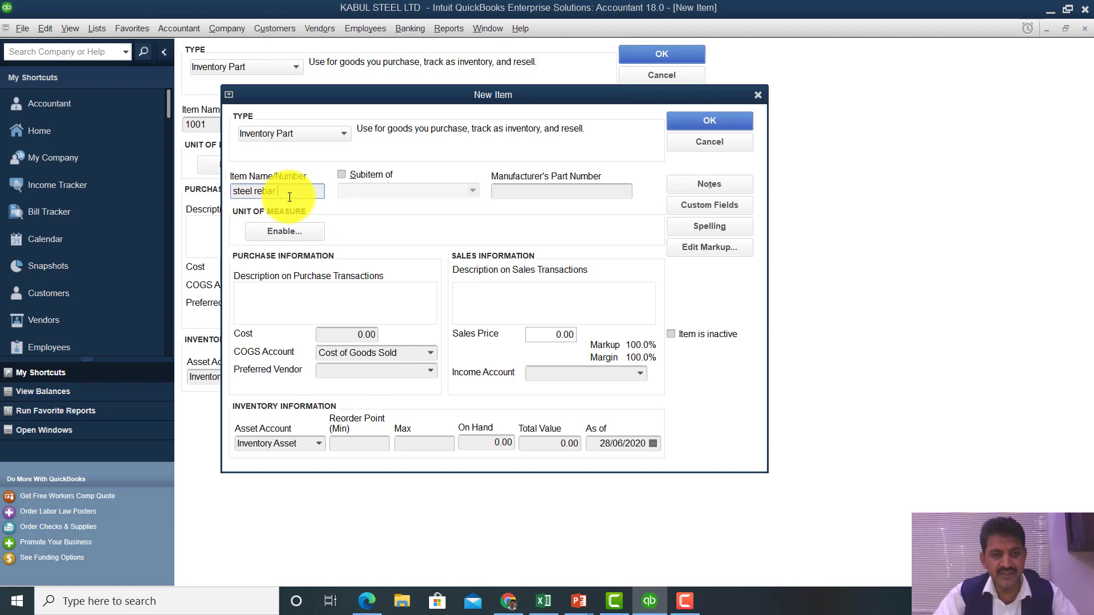
text( 18)
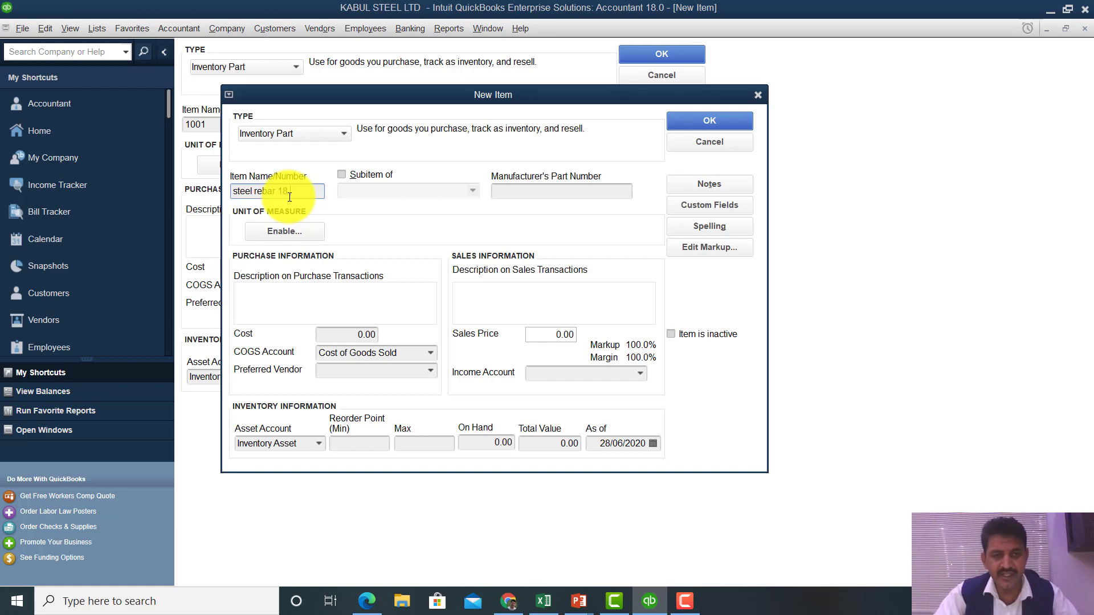
text( mm)
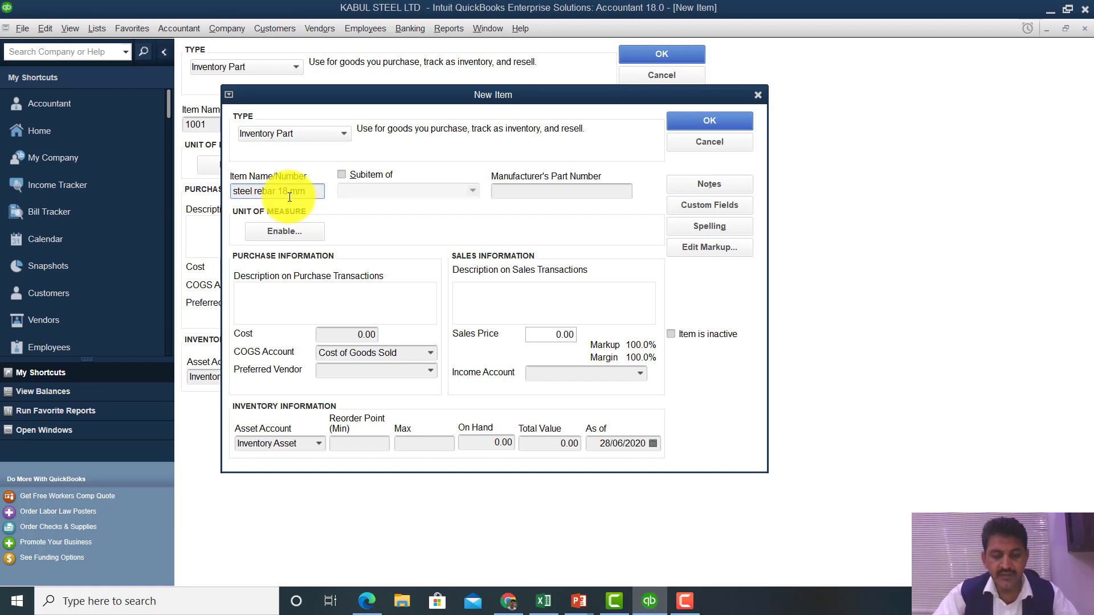
text( 4)
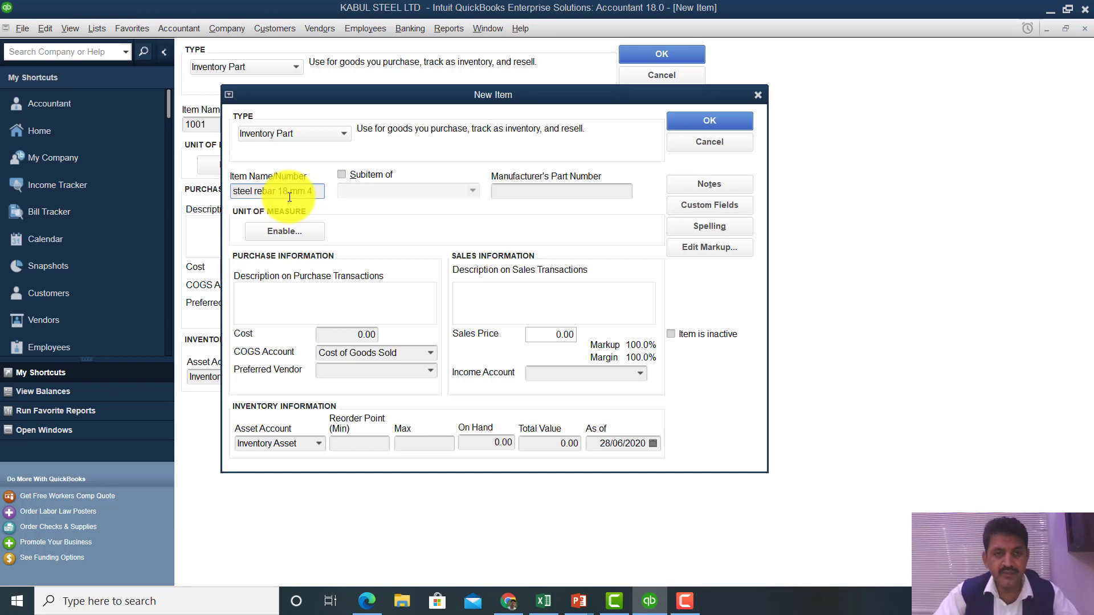
text(0 ft)
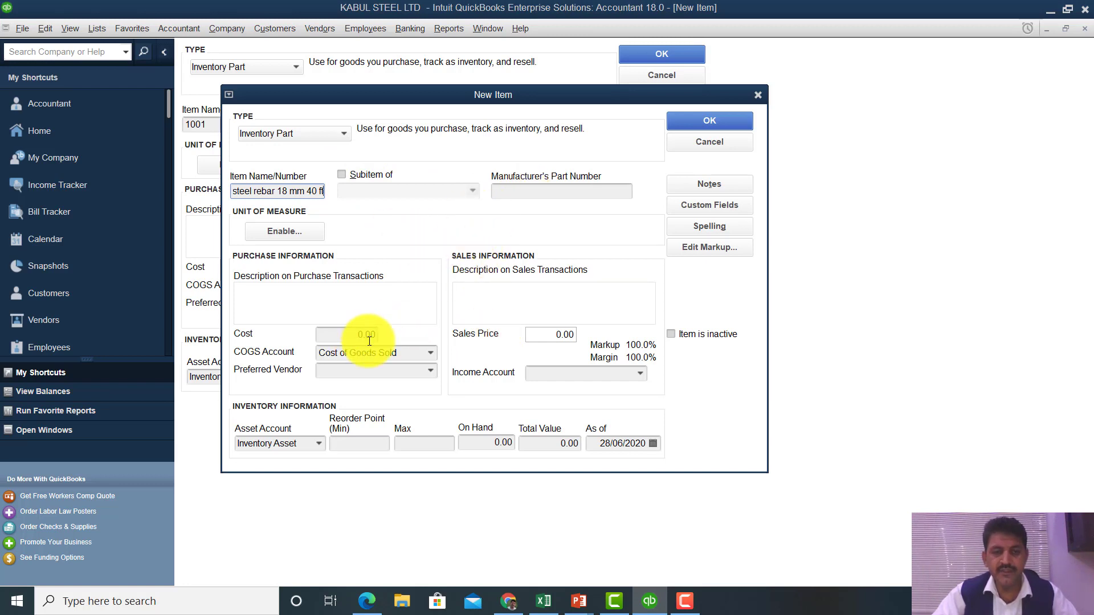
- Pick Sales as the income account, then clear it back to empty
click(638, 374)
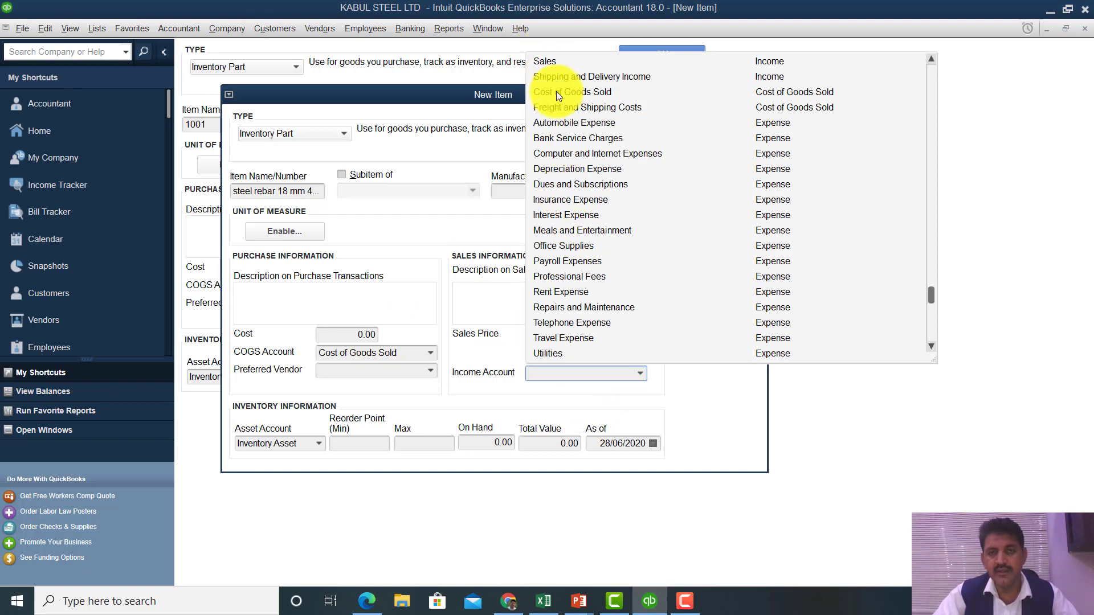
click(556, 63)
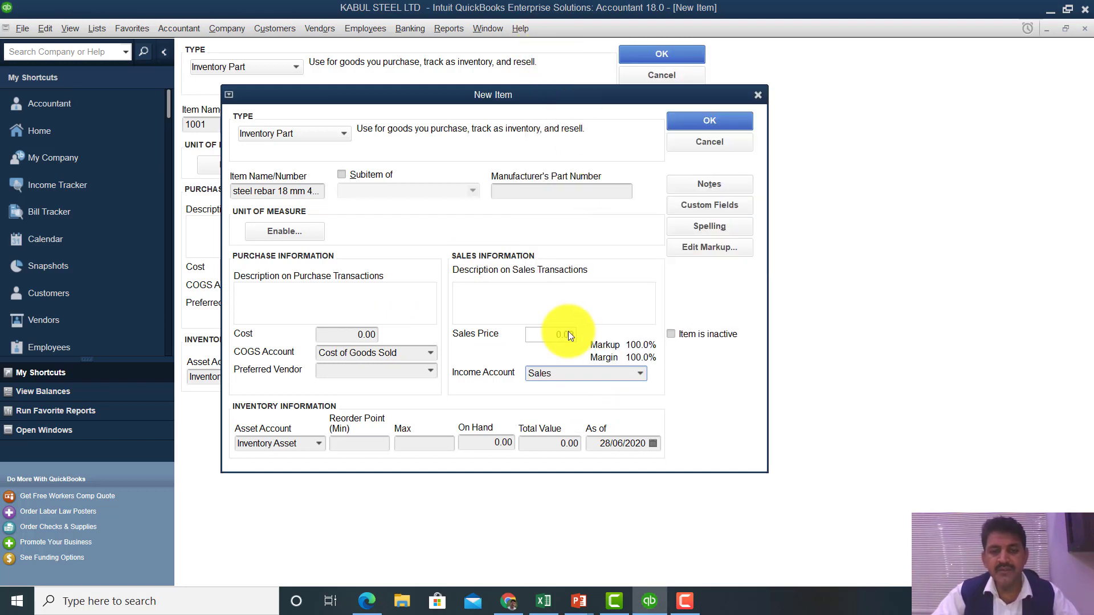
click(558, 371)
key(BackSpace)
key(BackSpace)
key(BackSpace)
key(BackSpace)
key(BackSpace)
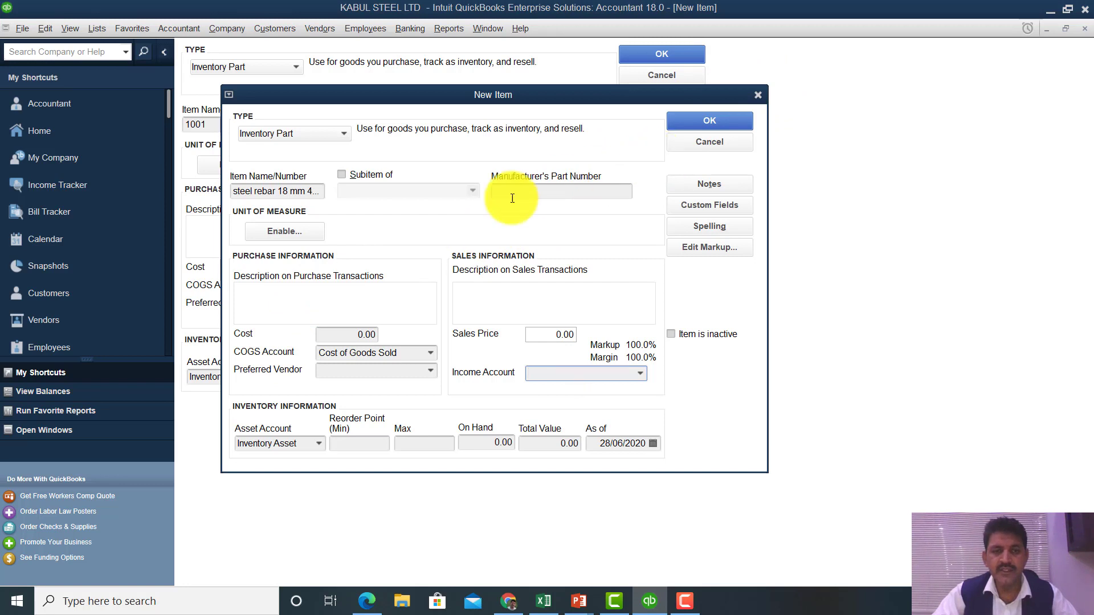
- Shorten the item name to 'steel Rebar' and try saving, which raises the income account warning
click(278, 191)
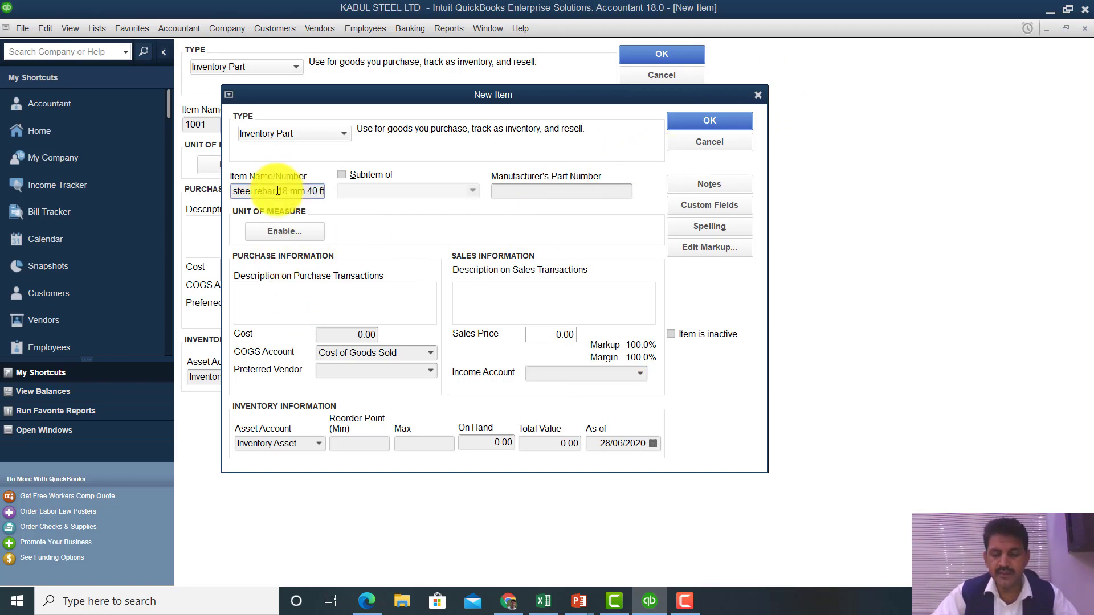
key(Delete)
key(Delete)
key(Delete)
key(Delete)
key(Delete)
key(Delete)
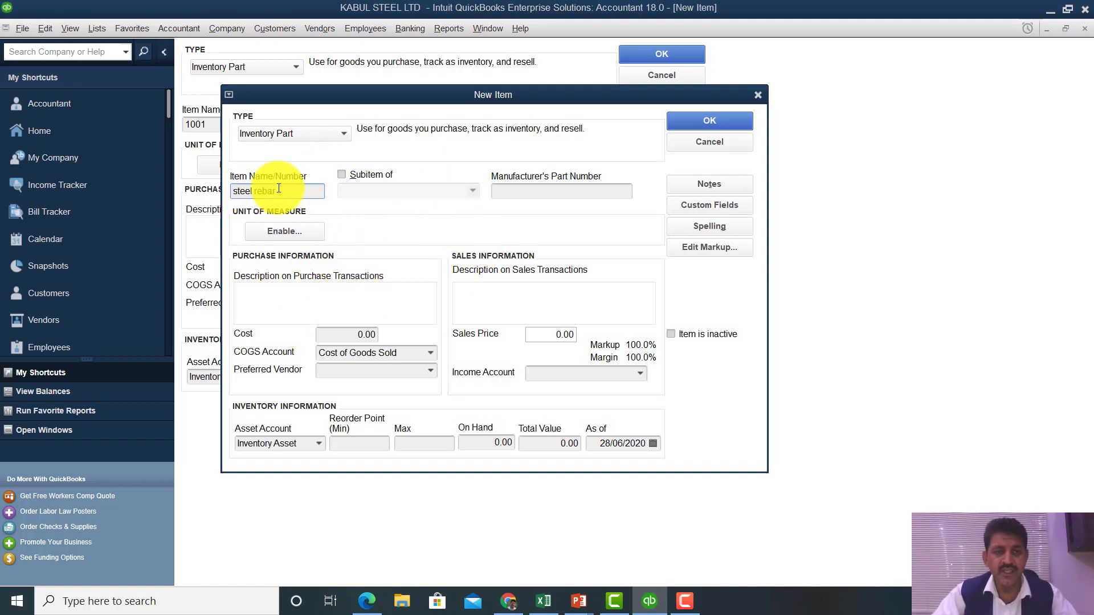
click(260, 192)
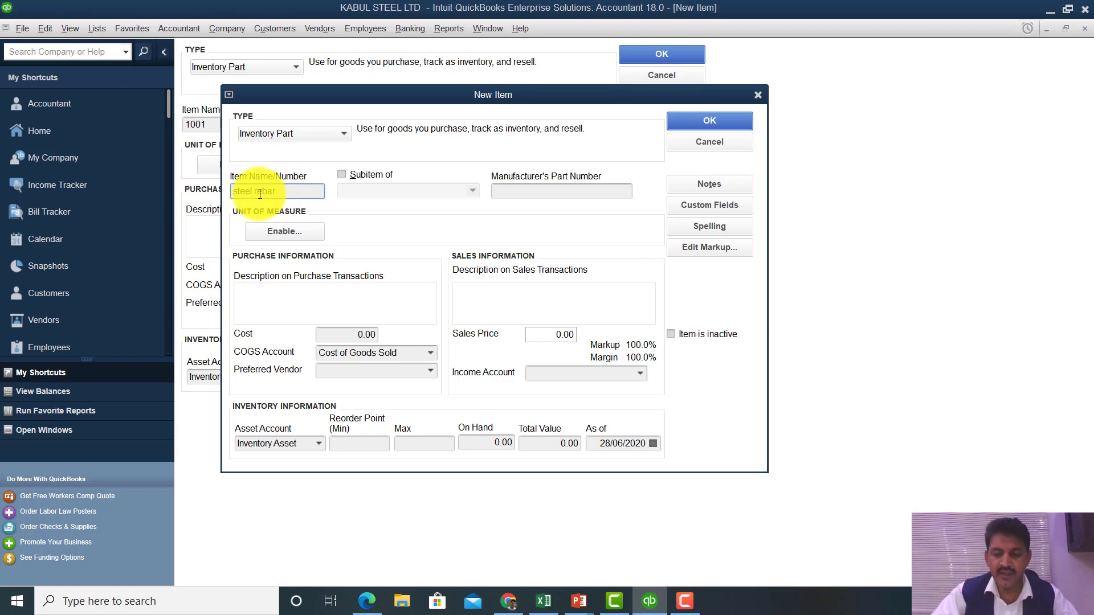
key(BackSpace)
text(R)
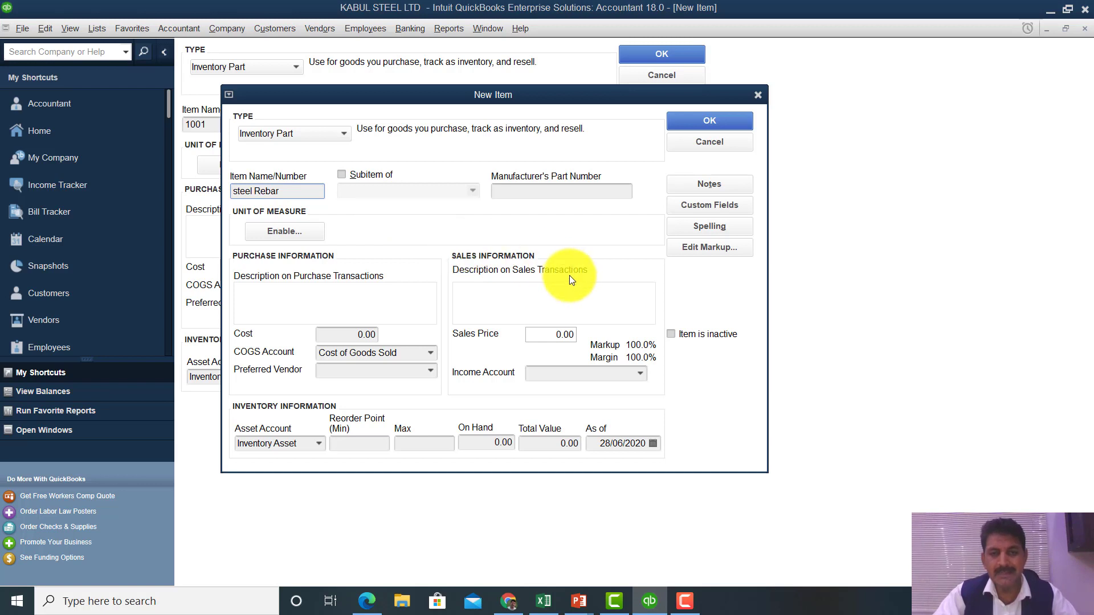
click(700, 117)
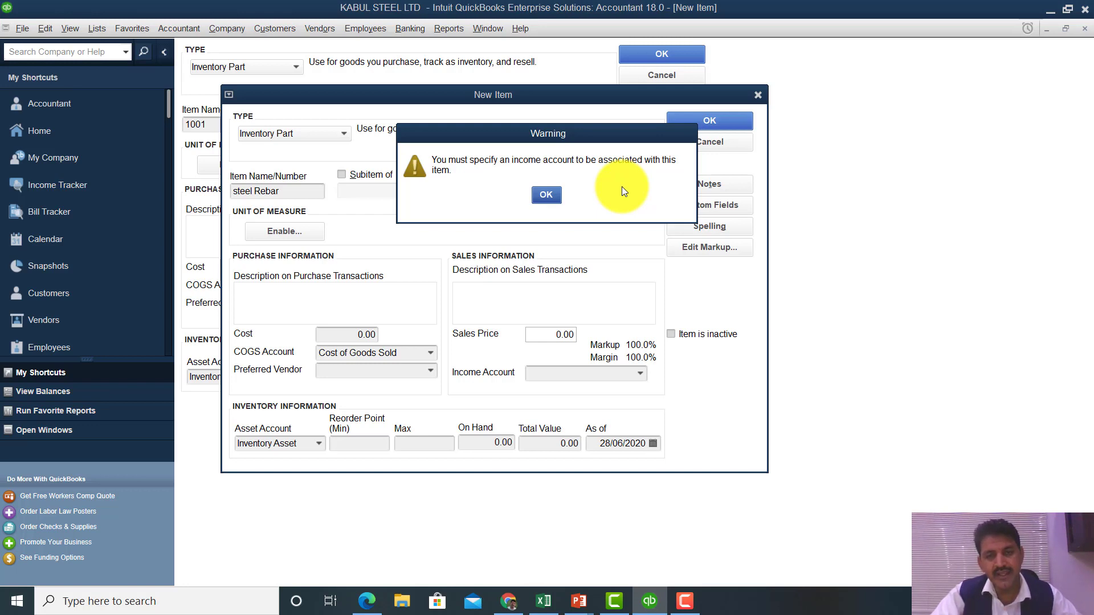
- Save steel Rebar with Sales income and Cost of Goods Sold accounts, then erase 1001 from the subitem name
click(552, 199)
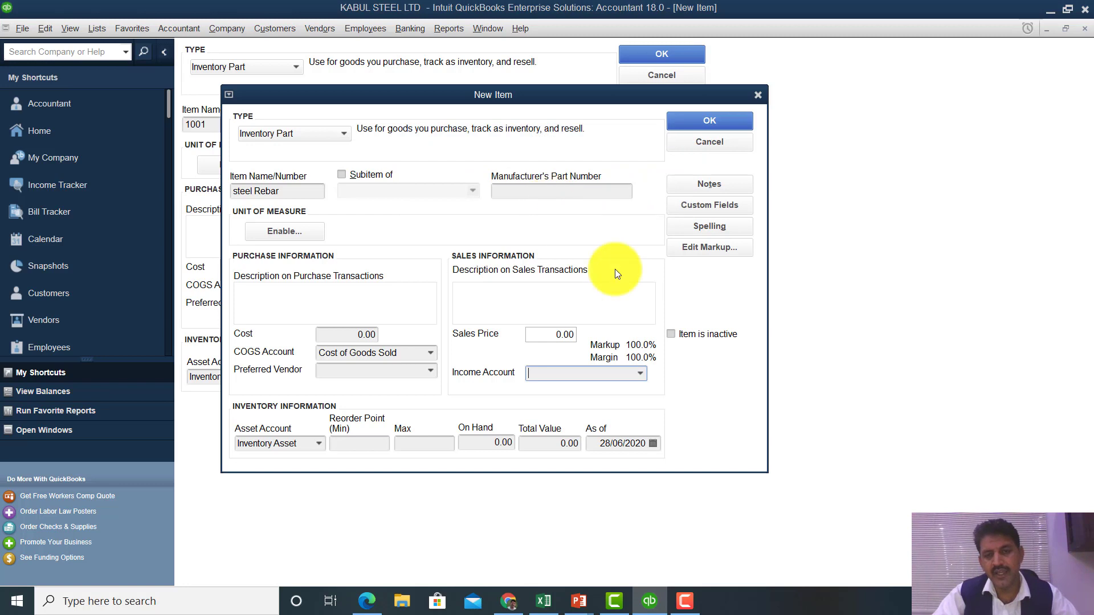
click(641, 375)
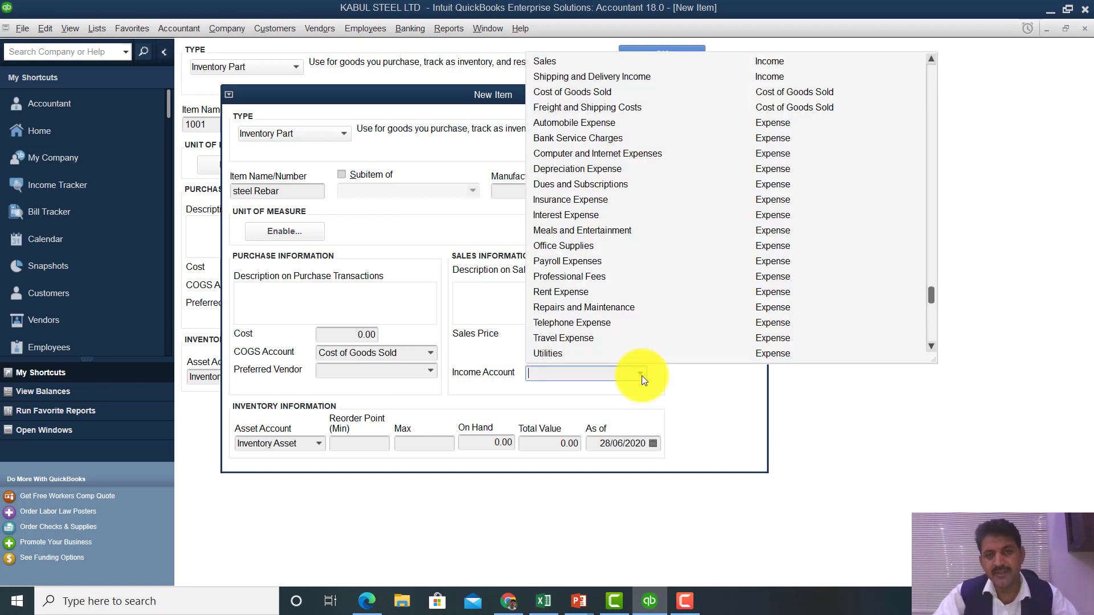
click(559, 64)
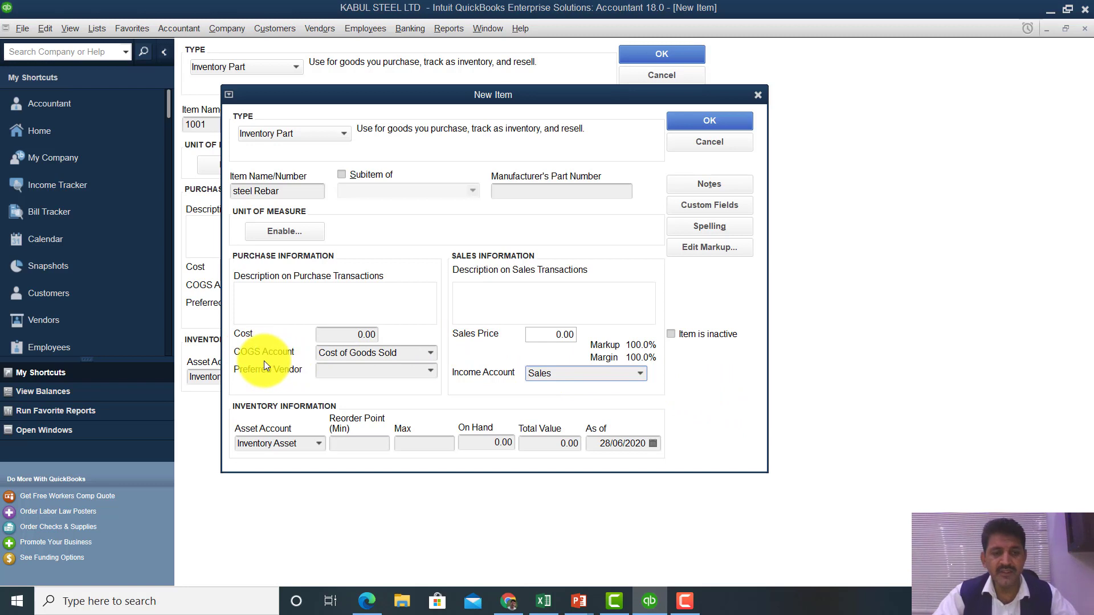
click(432, 353)
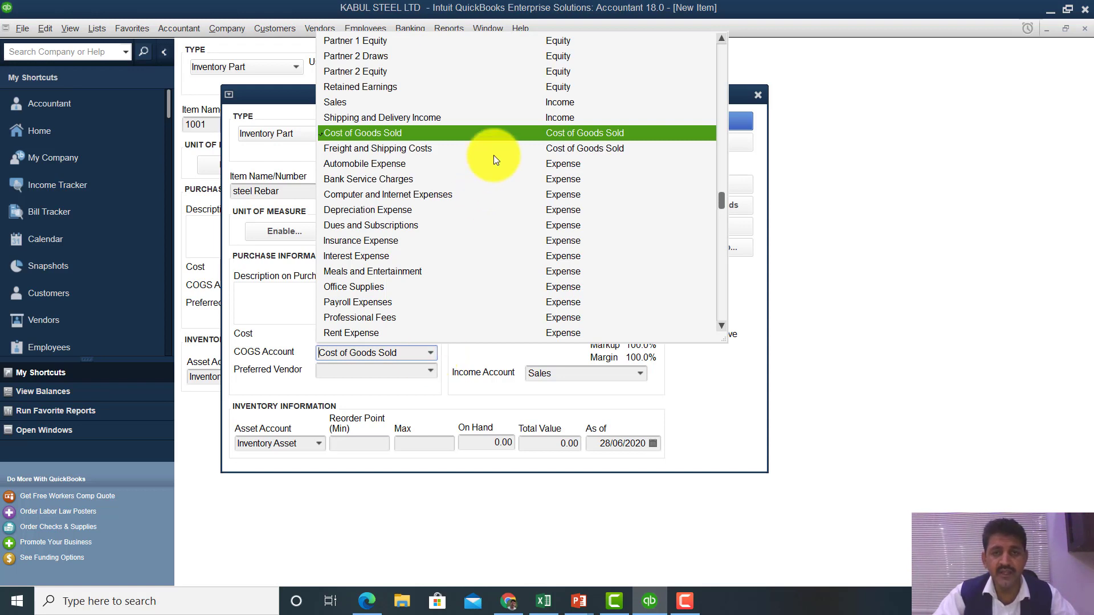
click(536, 133)
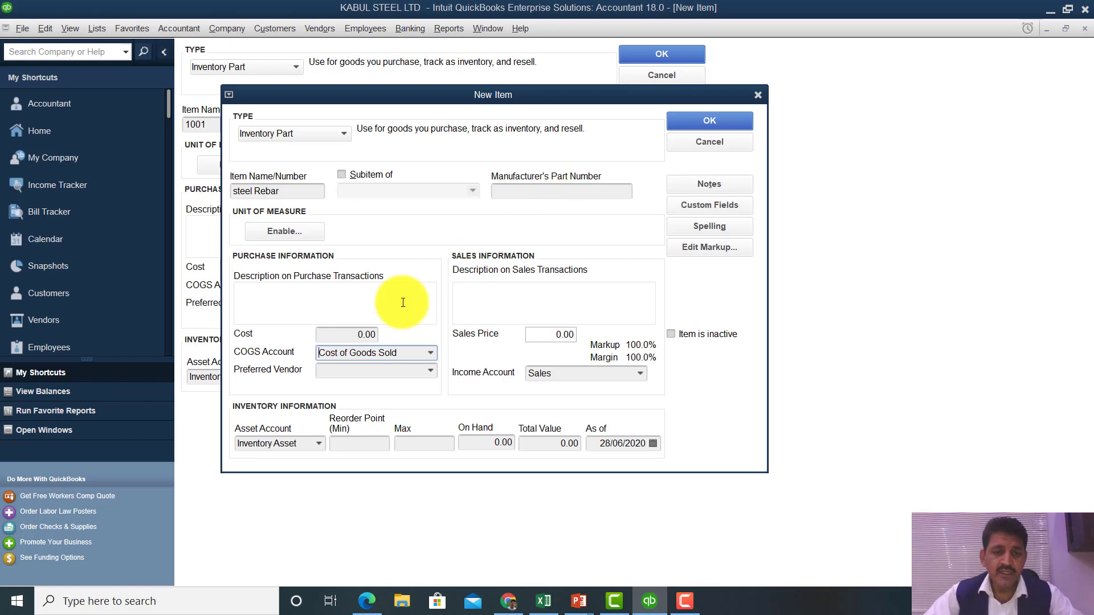
click(731, 121)
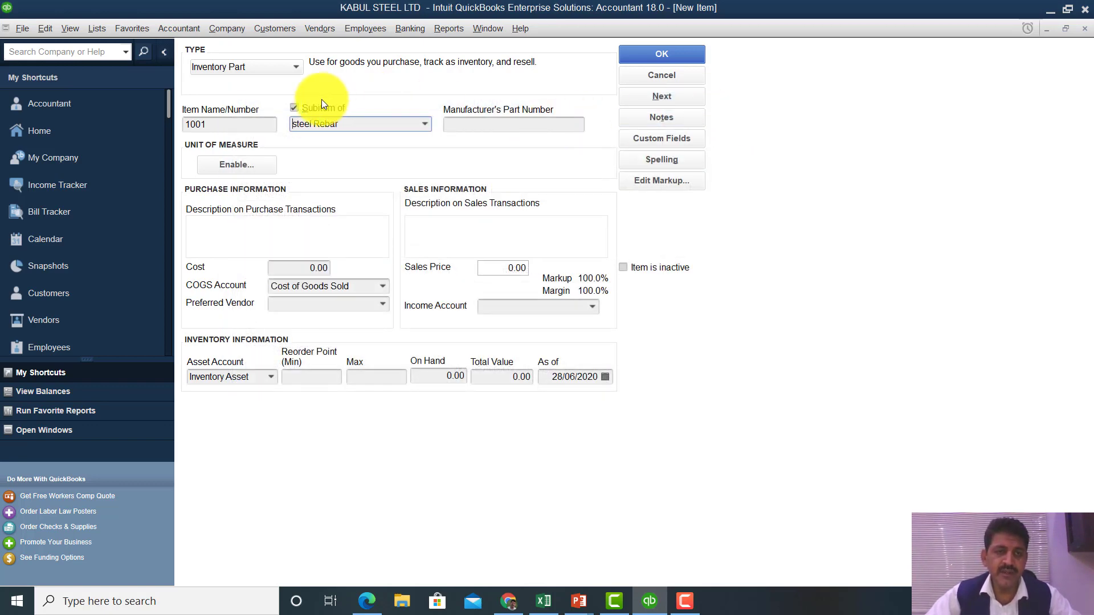
click(238, 122)
key(BackSpace)
key(BackSpace)
key(BackSpace)
key(BackSpace)
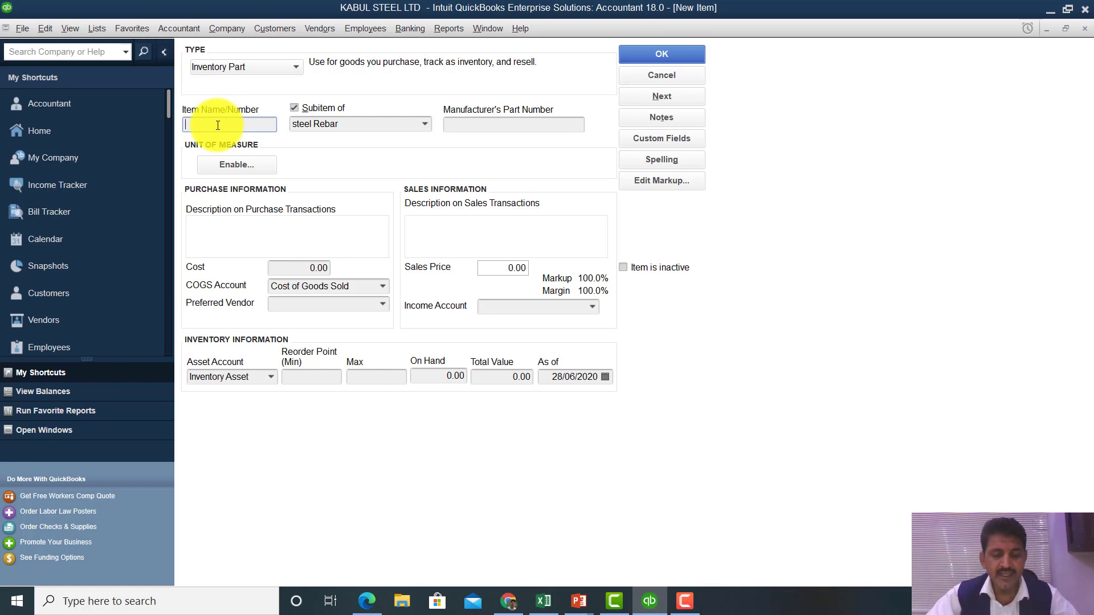
- Name the subitem 'Steel Rebar 18 mm' with purchase description 'Steel rebar 18 mm 40 ft length locally produced'
text(Ste)
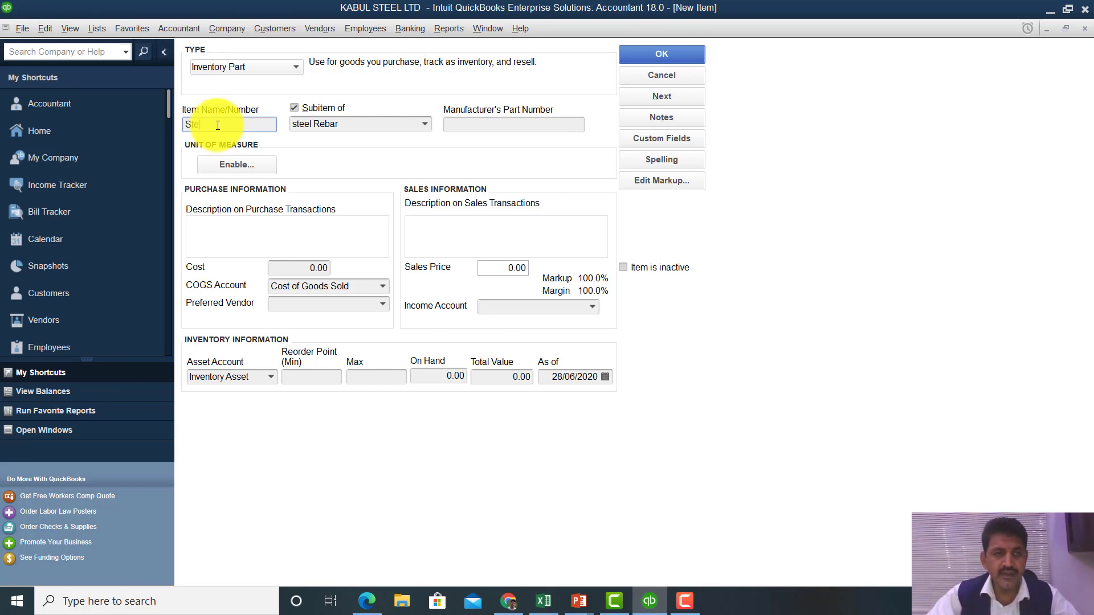
text(el Re)
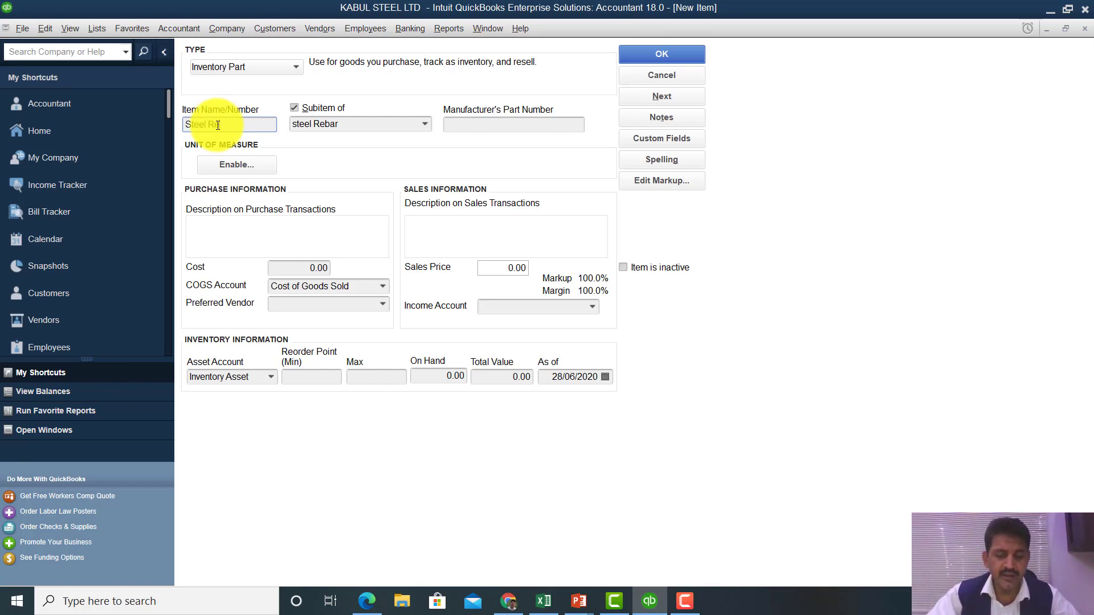
text(bar 1)
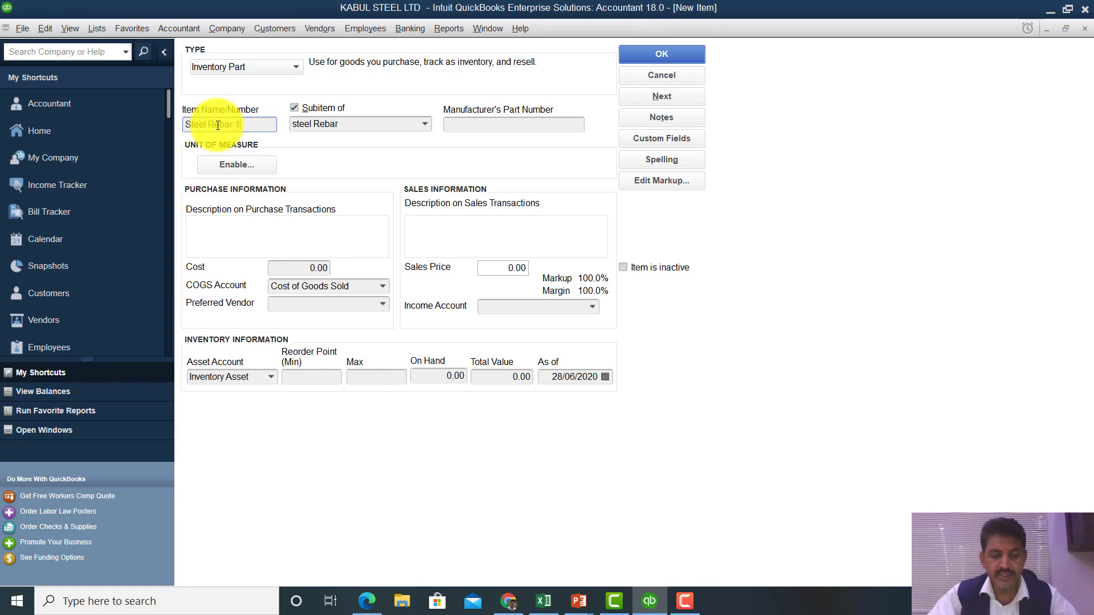
text(8 )
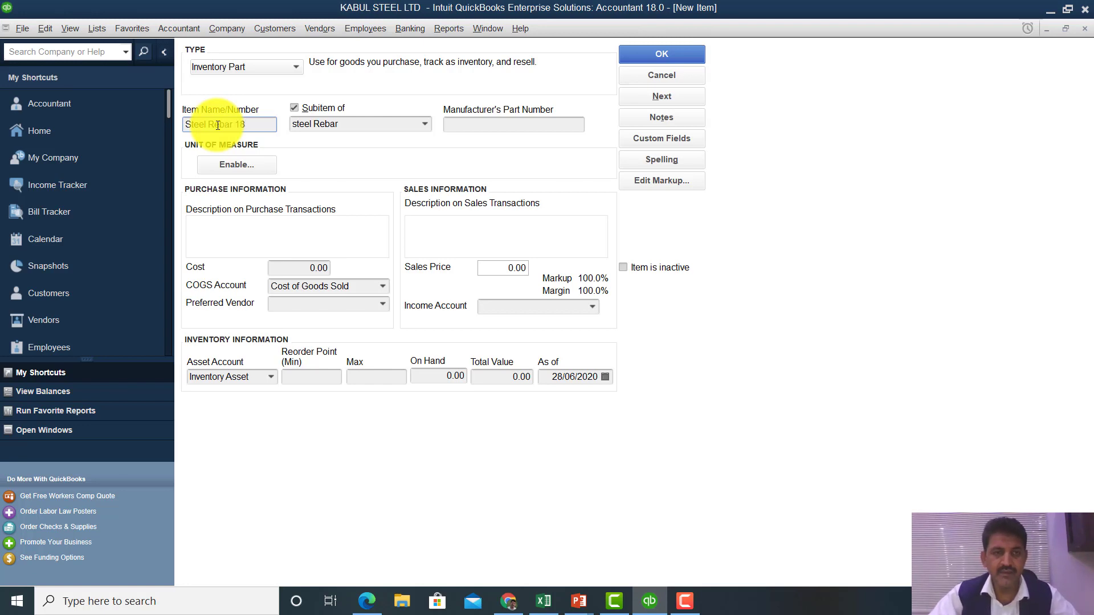
text(mm)
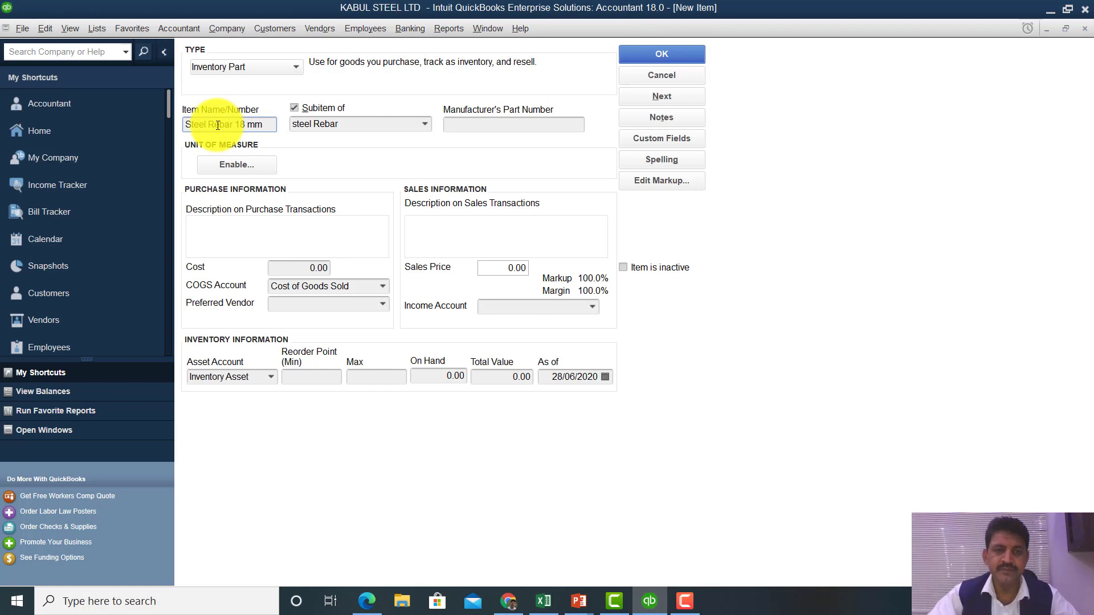
click(476, 126)
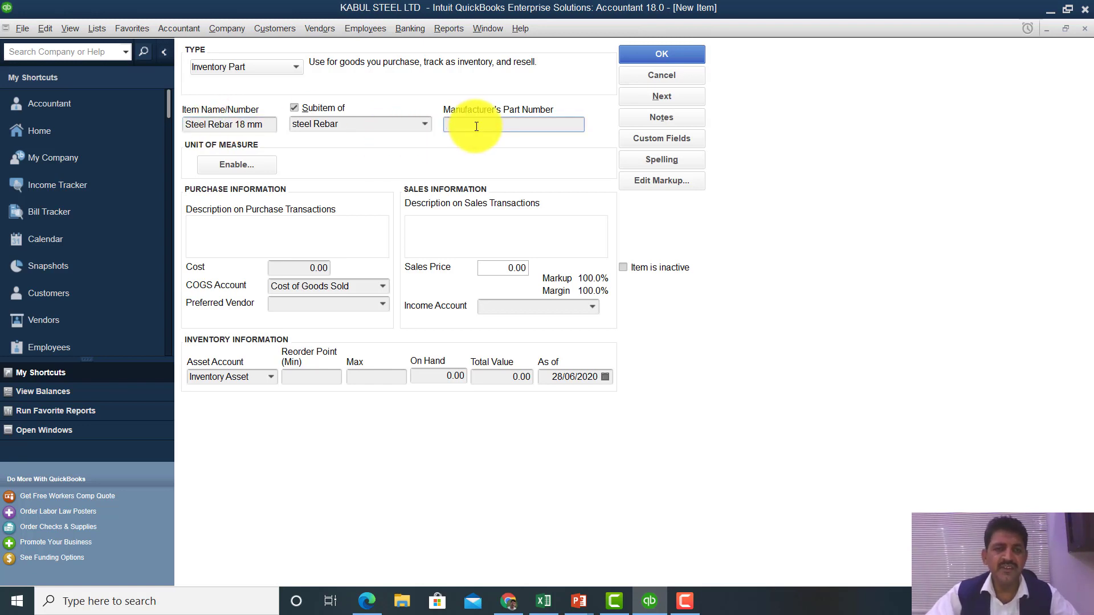
click(244, 229)
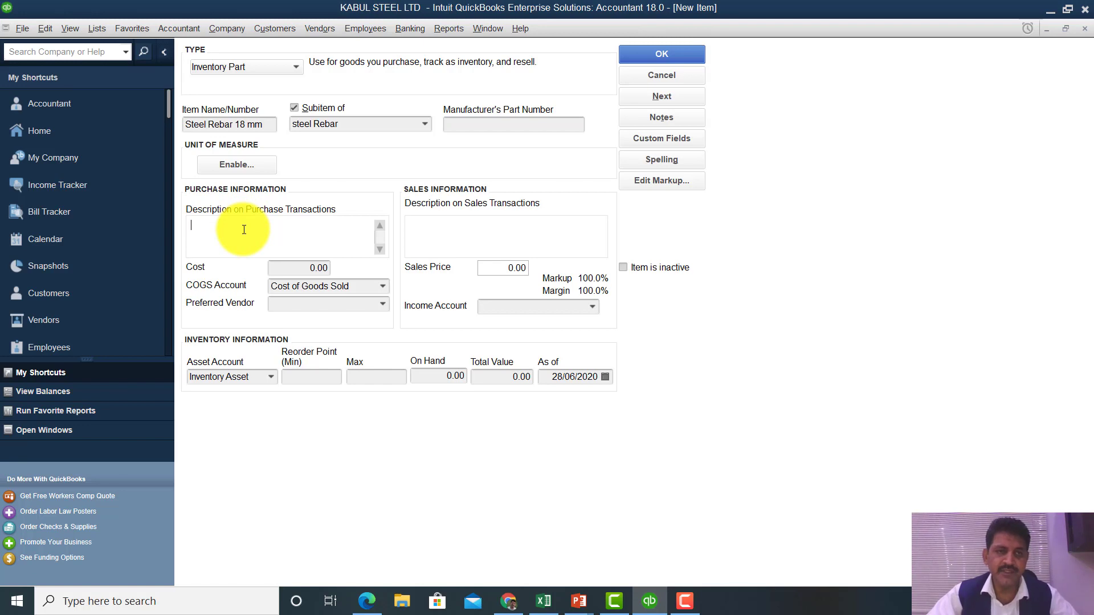
text(S)
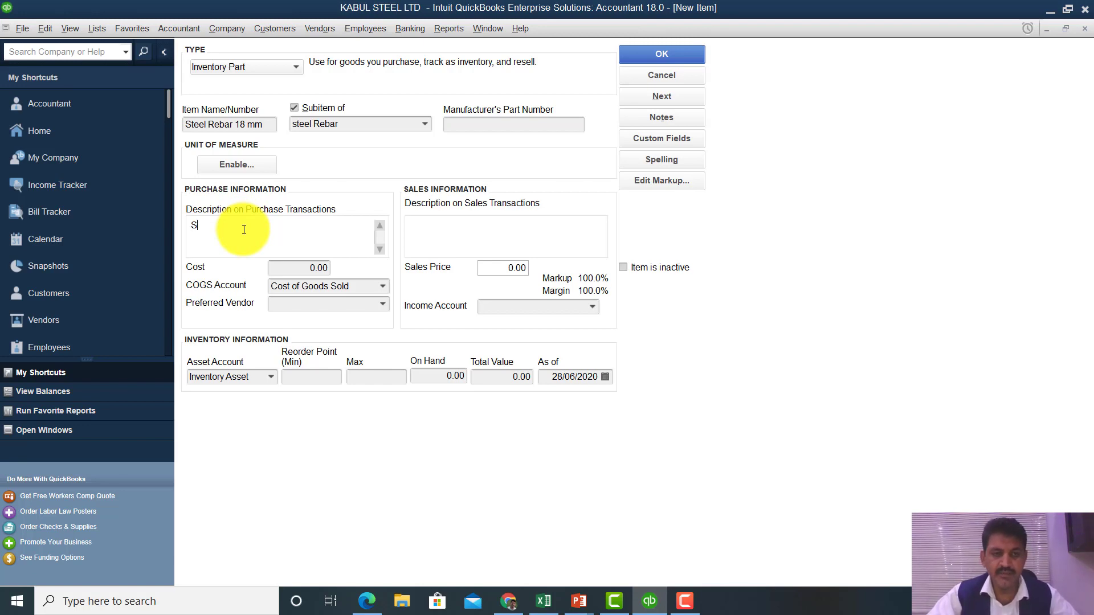
text(teel rebar)
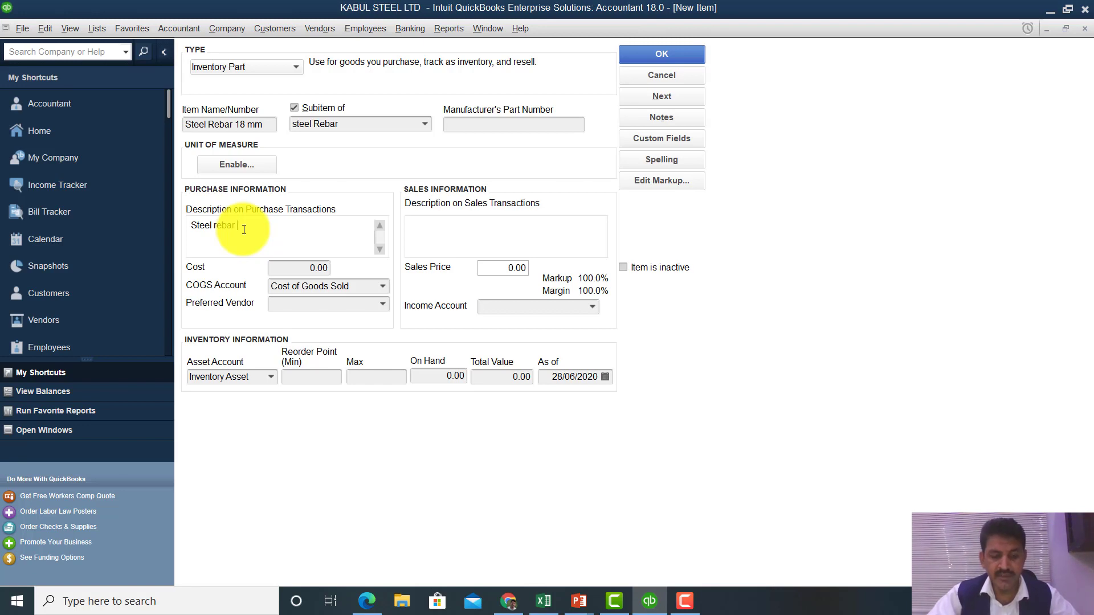
text( 18 mm)
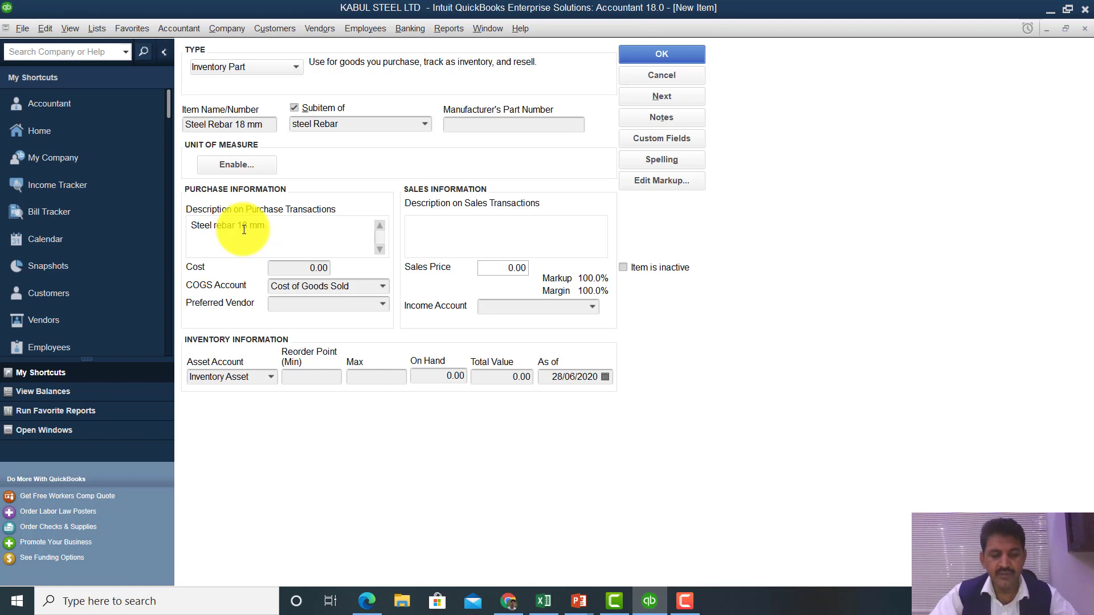
text( 40 ft leng)
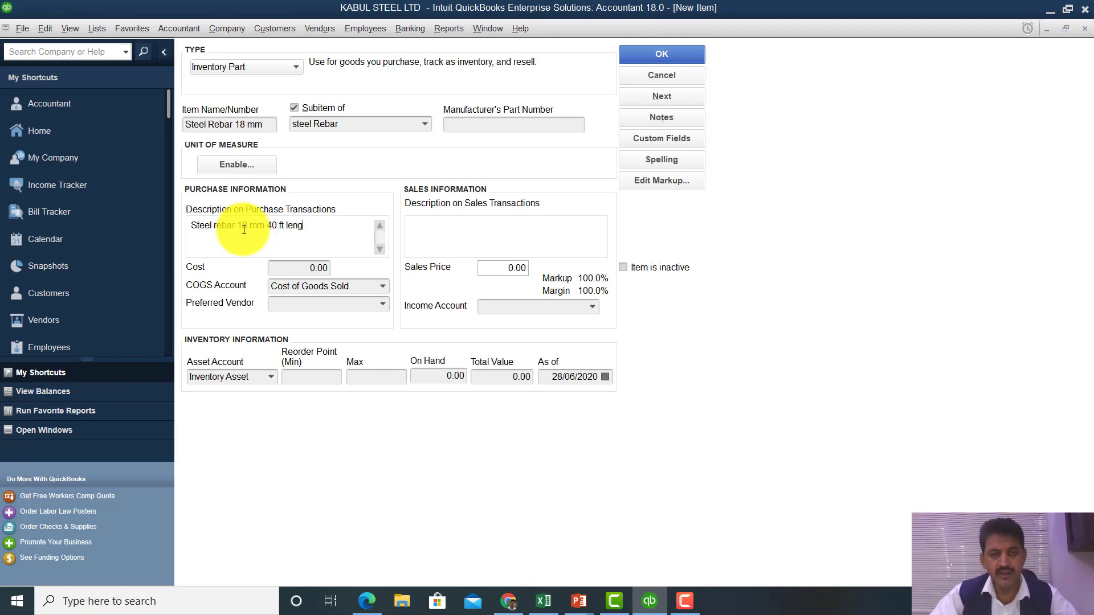
text(th)
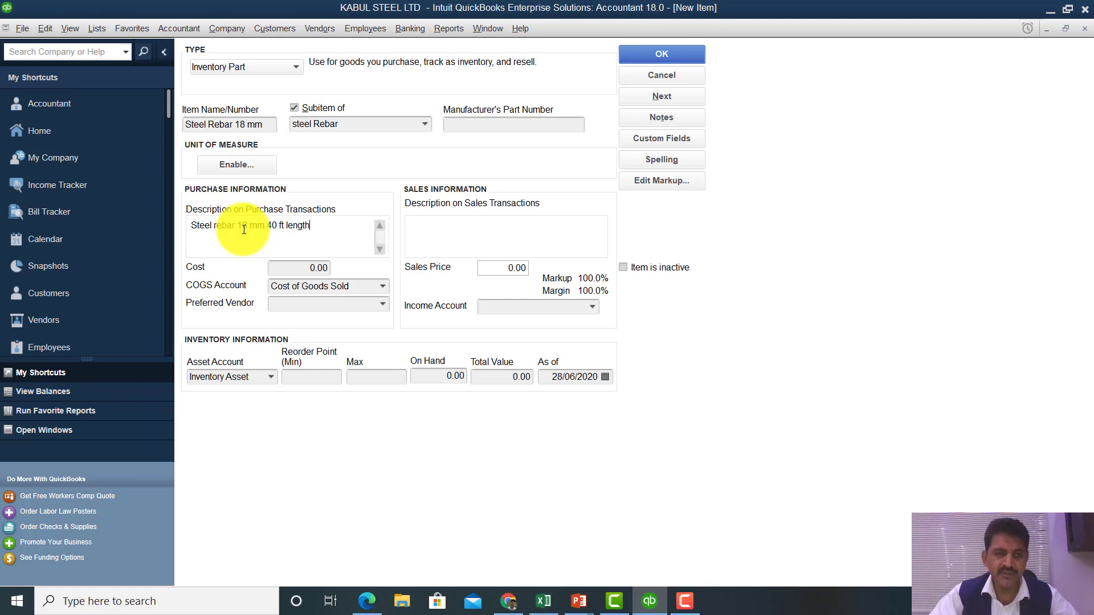
text( loc)
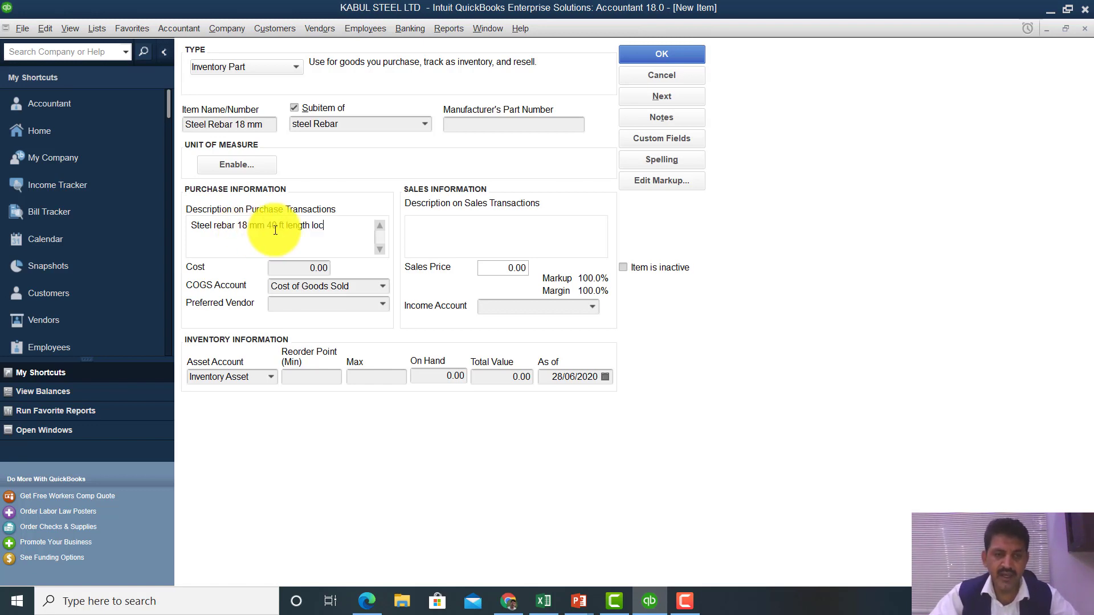
text(ally prod)
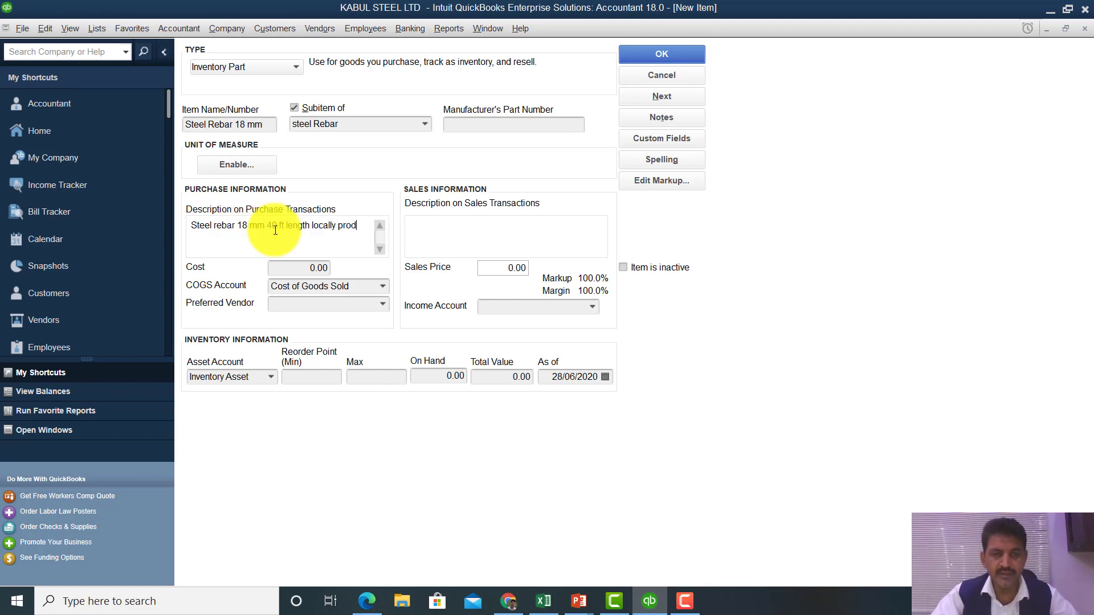
text(uced)
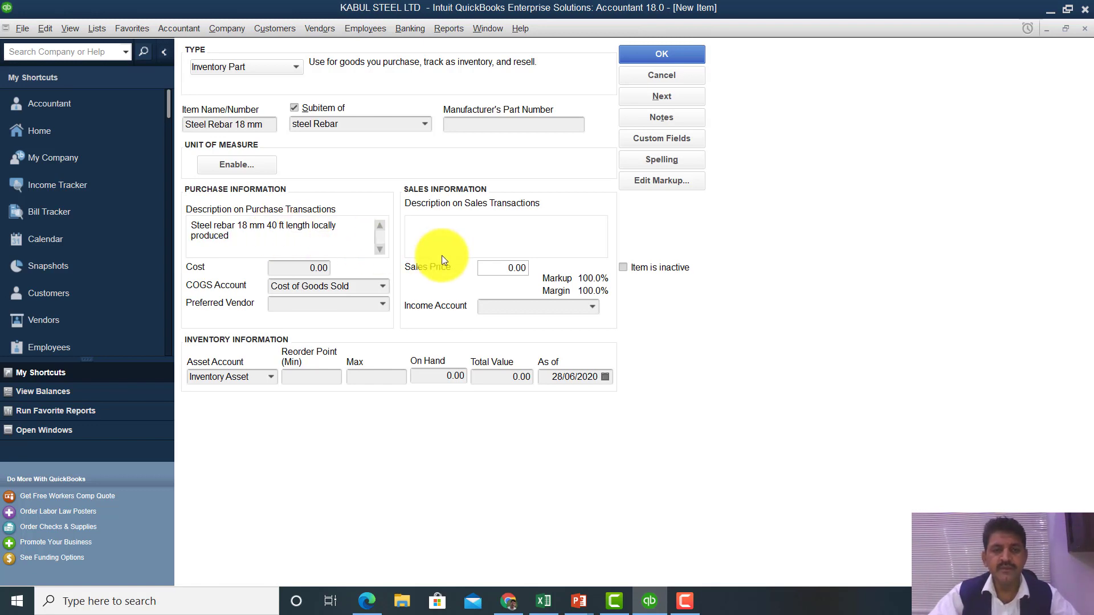
- Enter a cost of 500.00 and a sales price of 550.00
key(Tab)
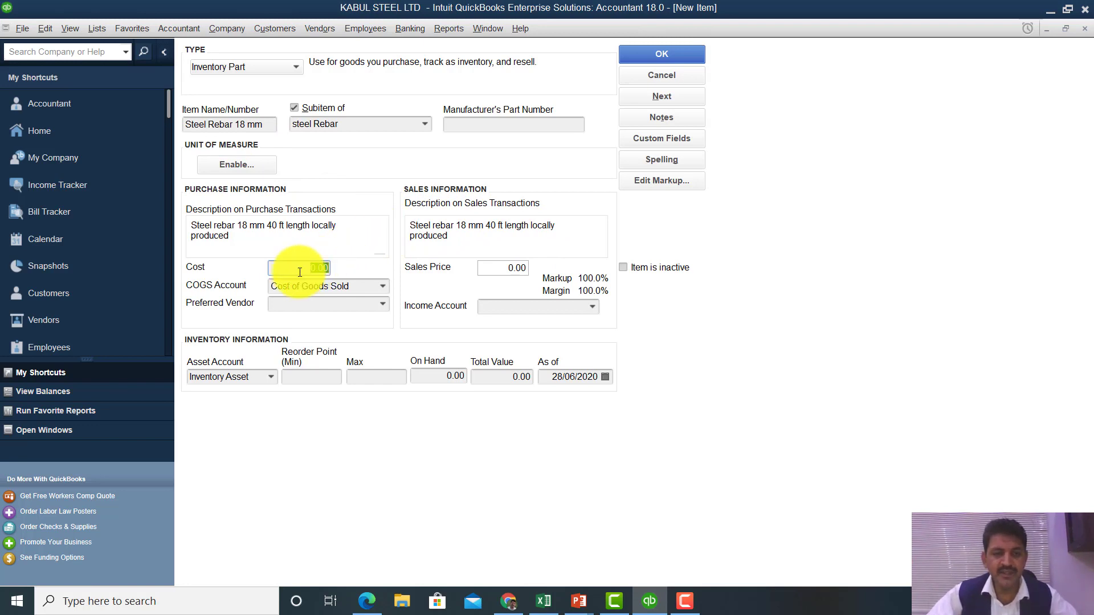
text(500)
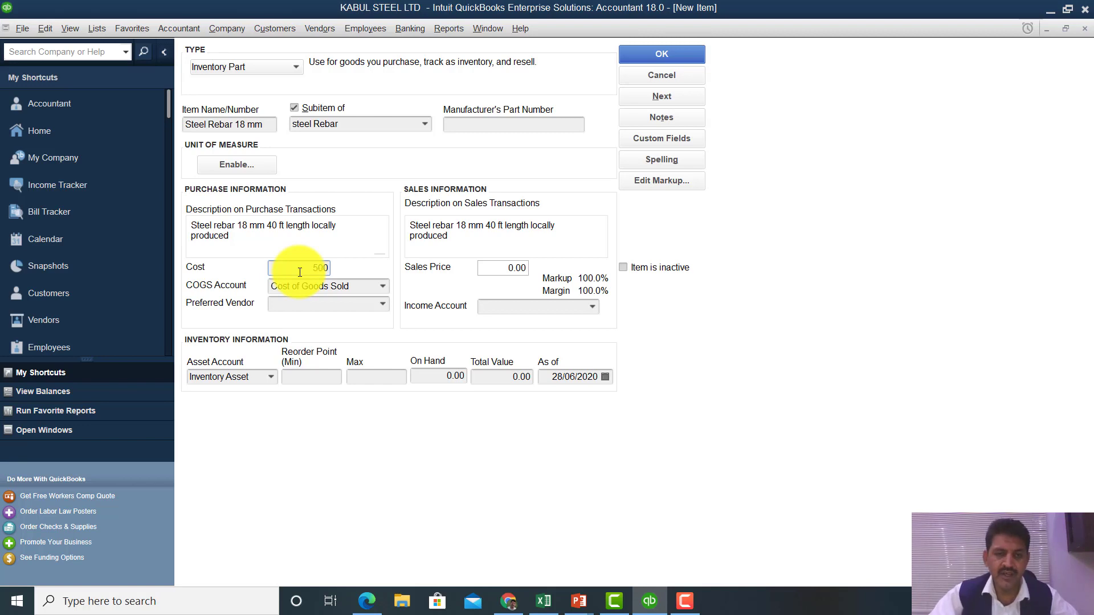
click(501, 270)
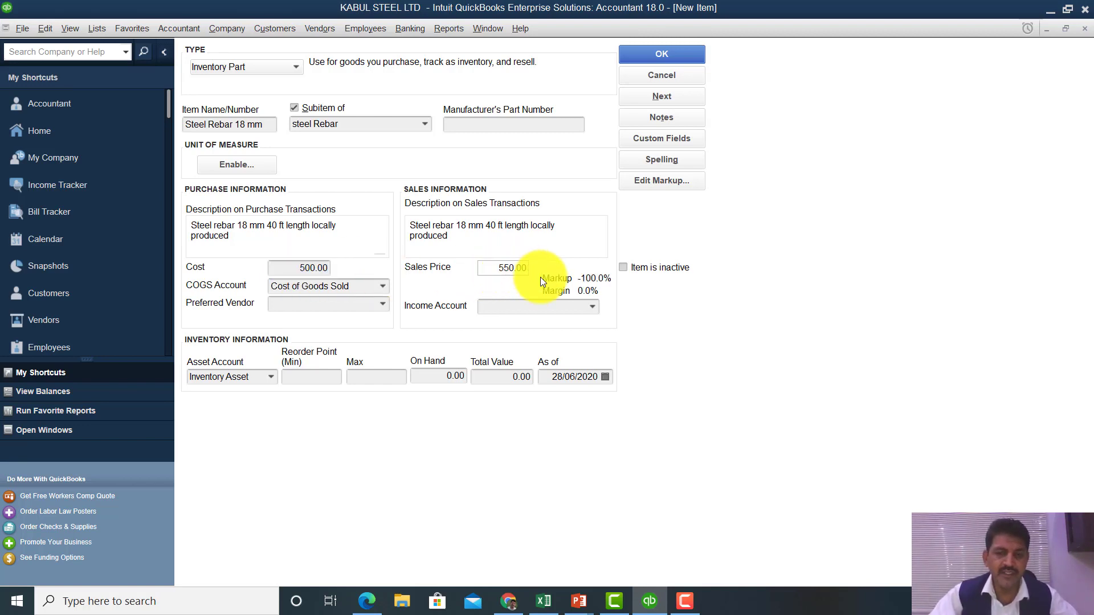
- Select and then clear Sales as the income account, and try saving to get the warning
click(590, 310)
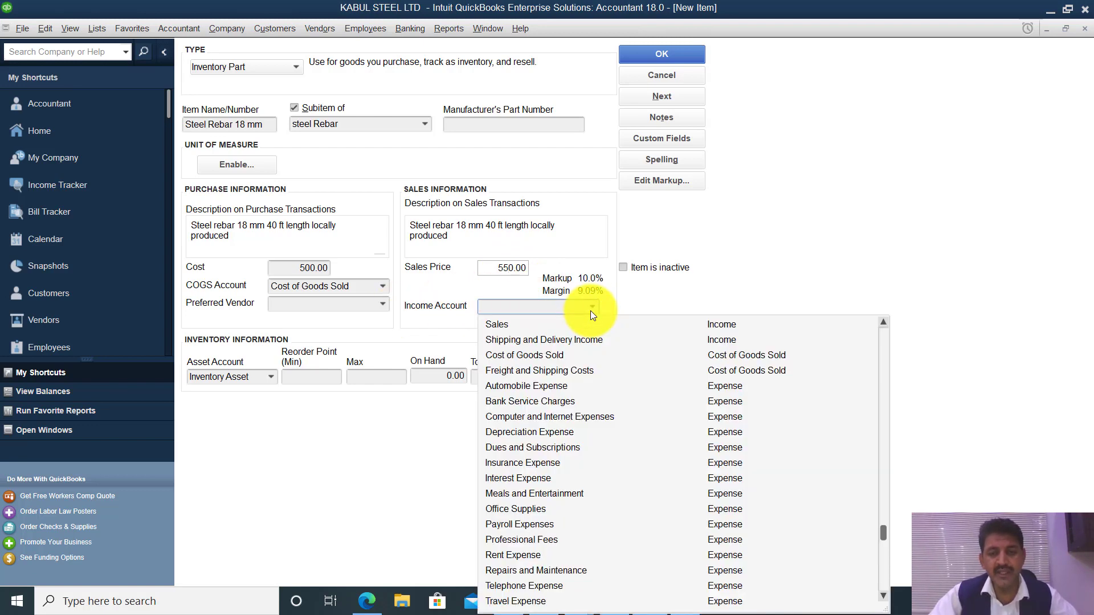
click(538, 330)
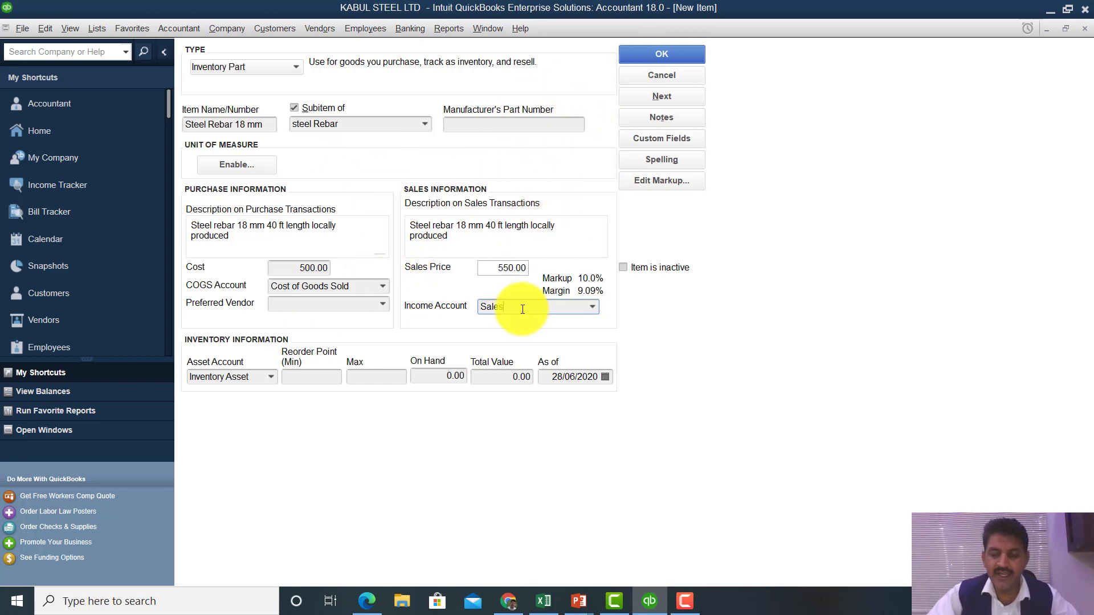
key(BackSpace)
key(BackSpace)
key(BackSpace)
key(BackSpace)
key(BackSpace)
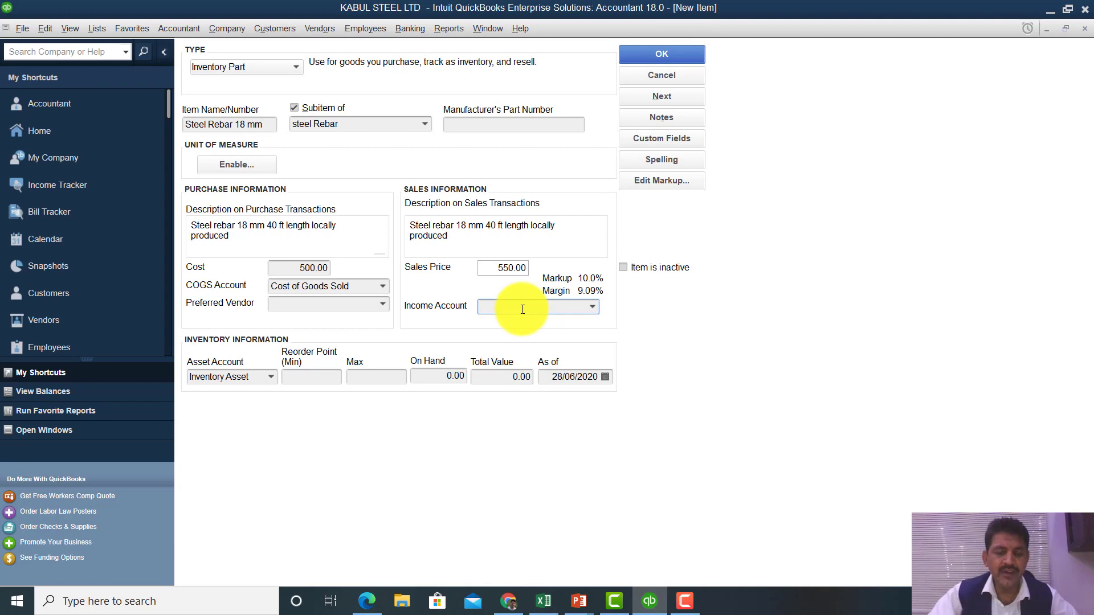
click(685, 56)
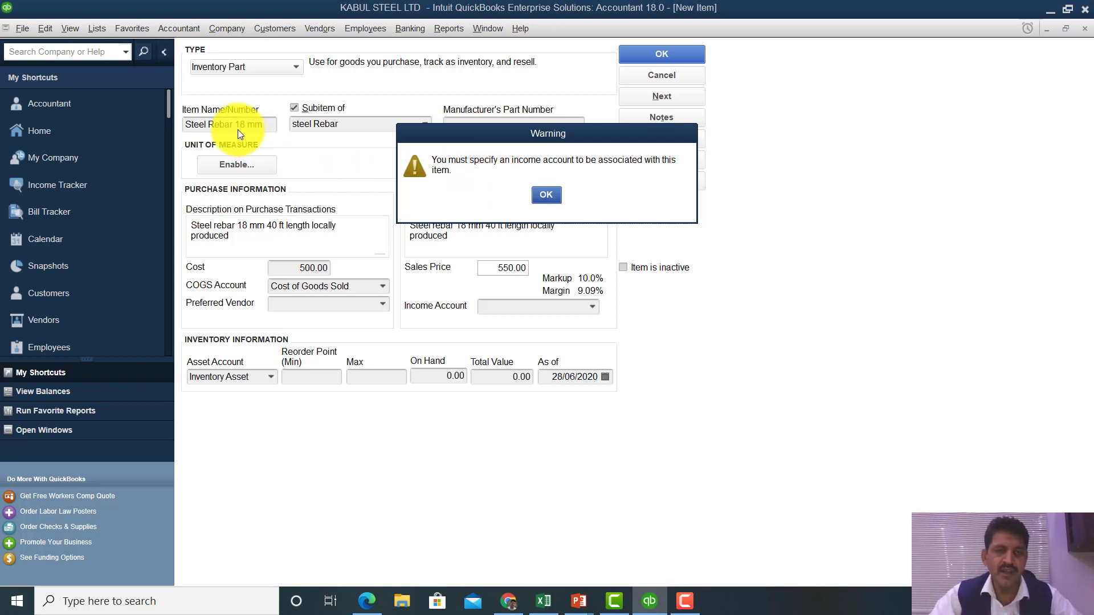
- Dismiss the missing-income-account warning and choose Sales as the income account
click(545, 195)
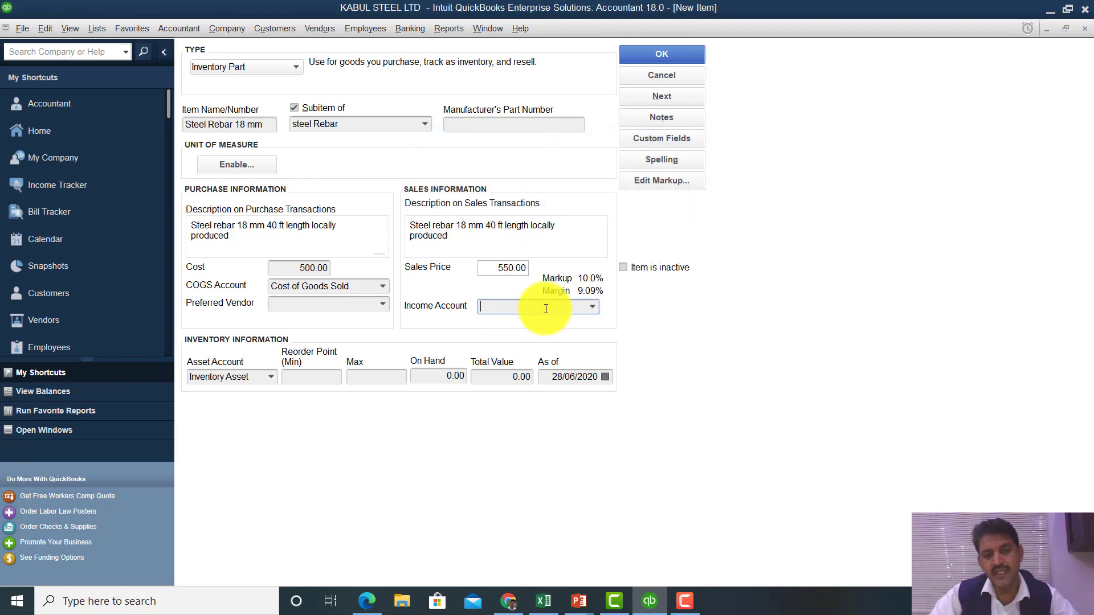
click(591, 309)
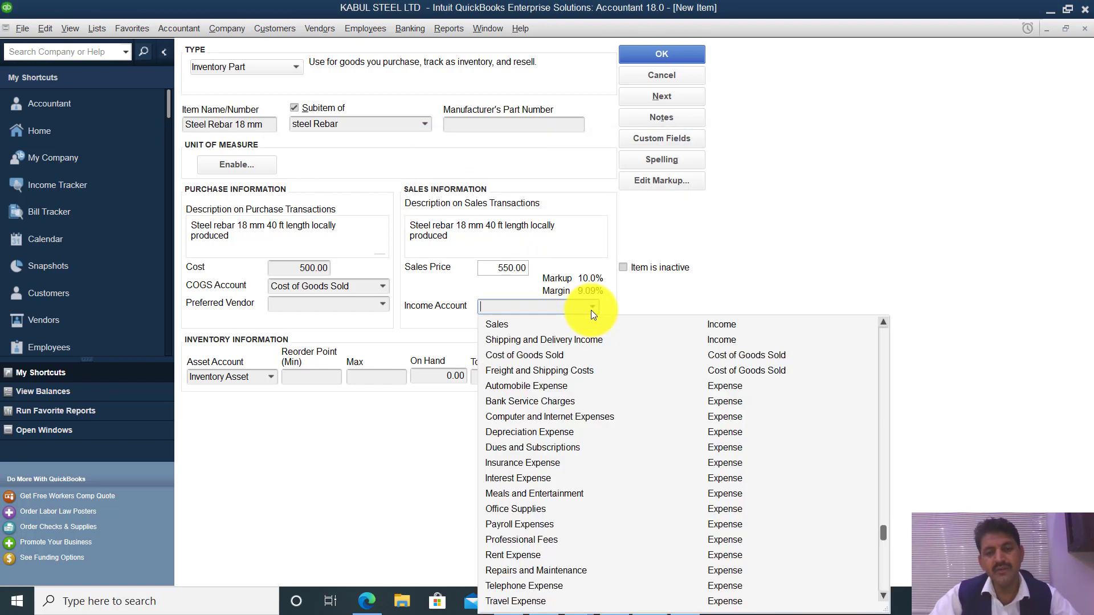
click(532, 324)
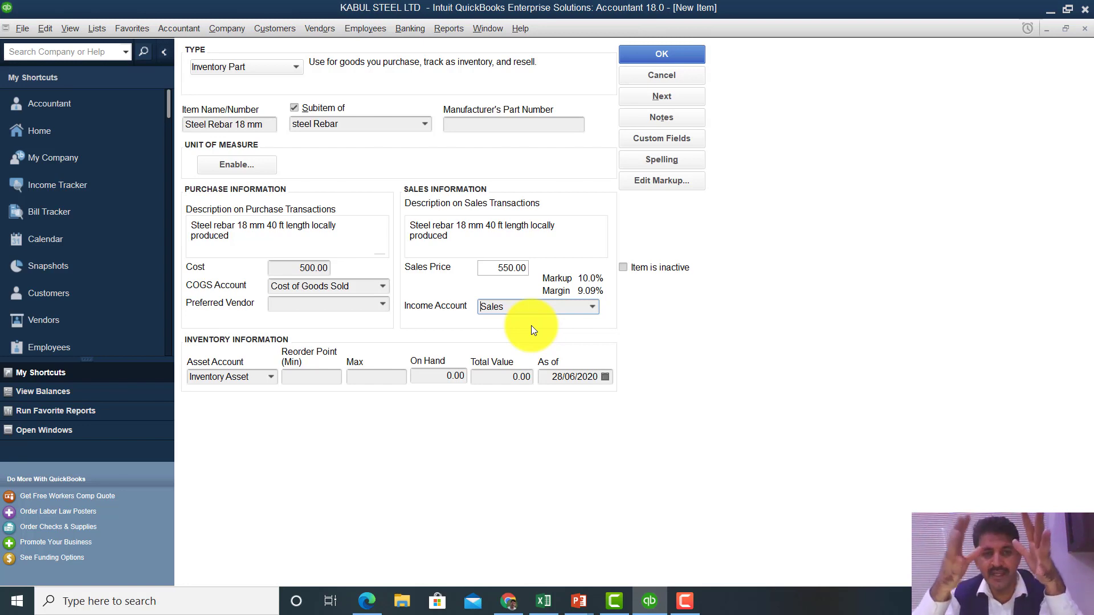
- Choose < Add New > in the Income Account list to start a new income account
click(593, 307)
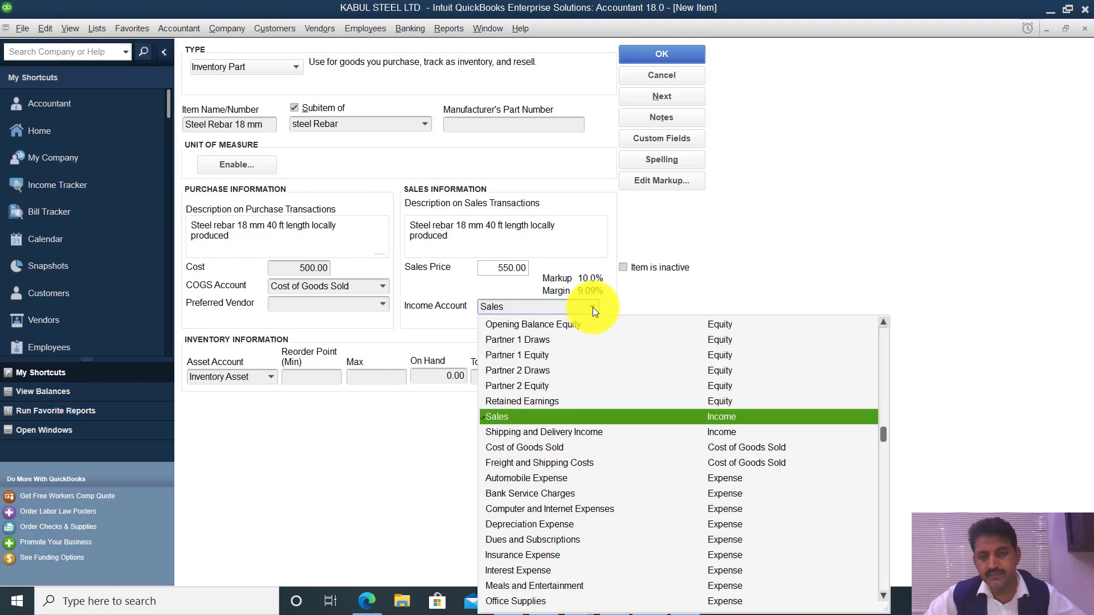
scroll(885, 358, down, 3)
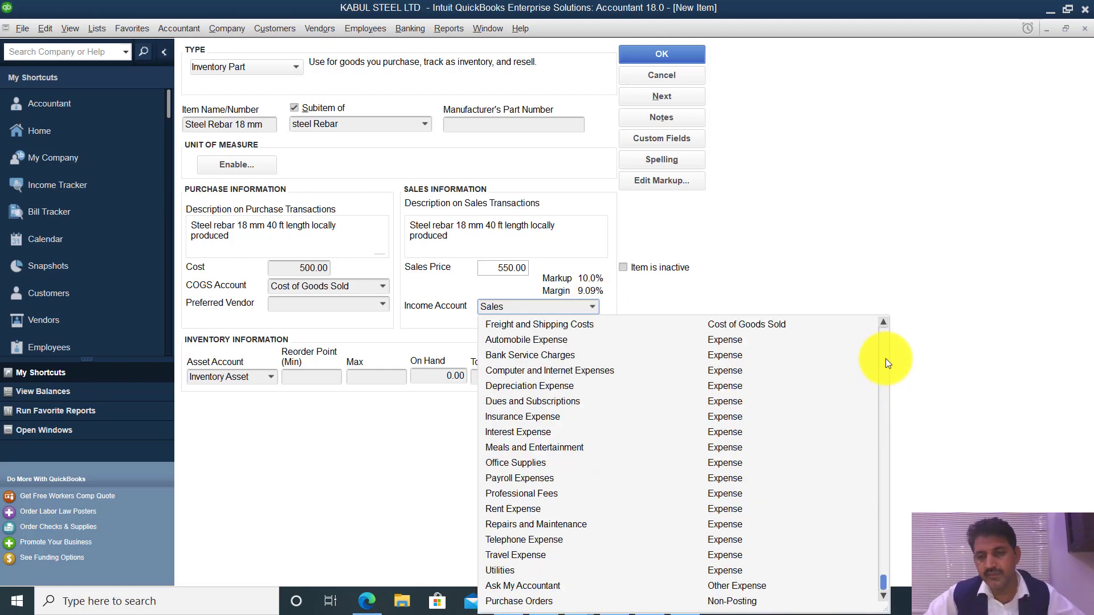
scroll(884, 342, up, 5)
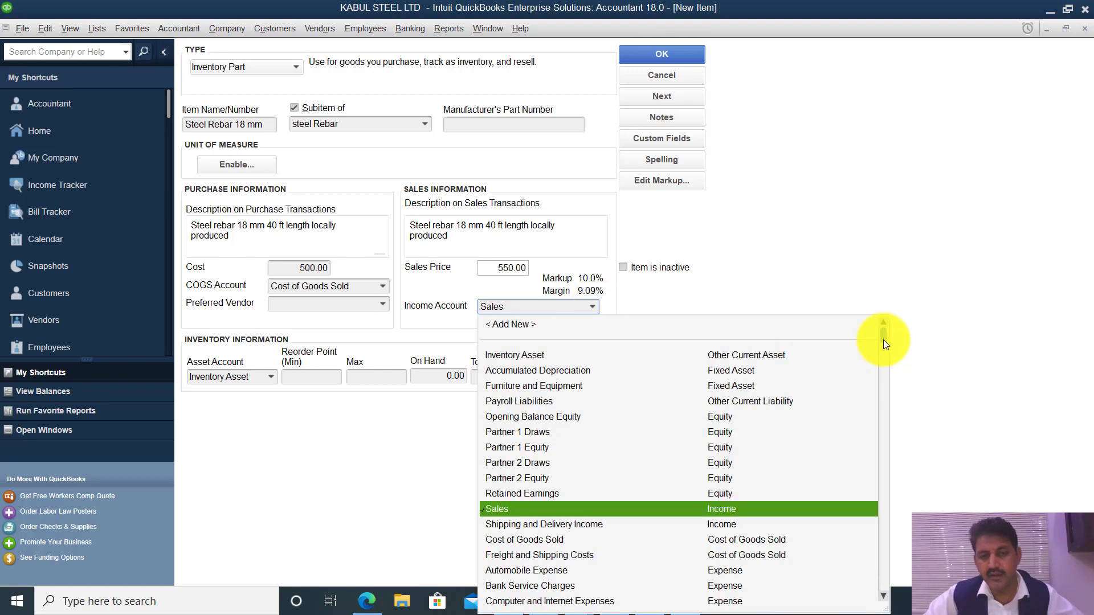
click(549, 325)
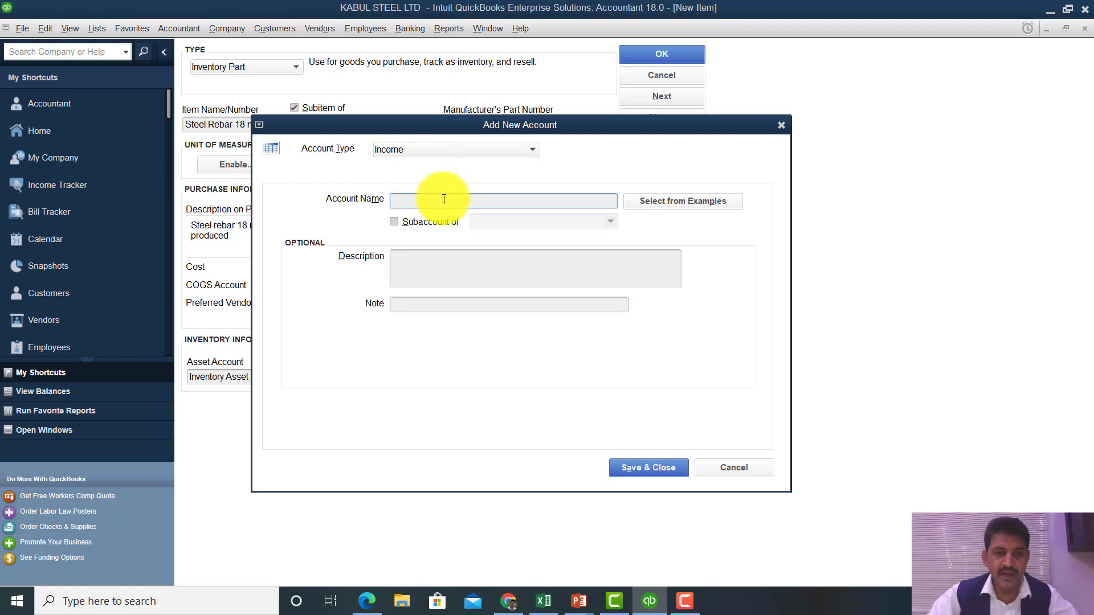
- Name the new income account 'Revenue from Steel Bar' and save it
text(Sa)
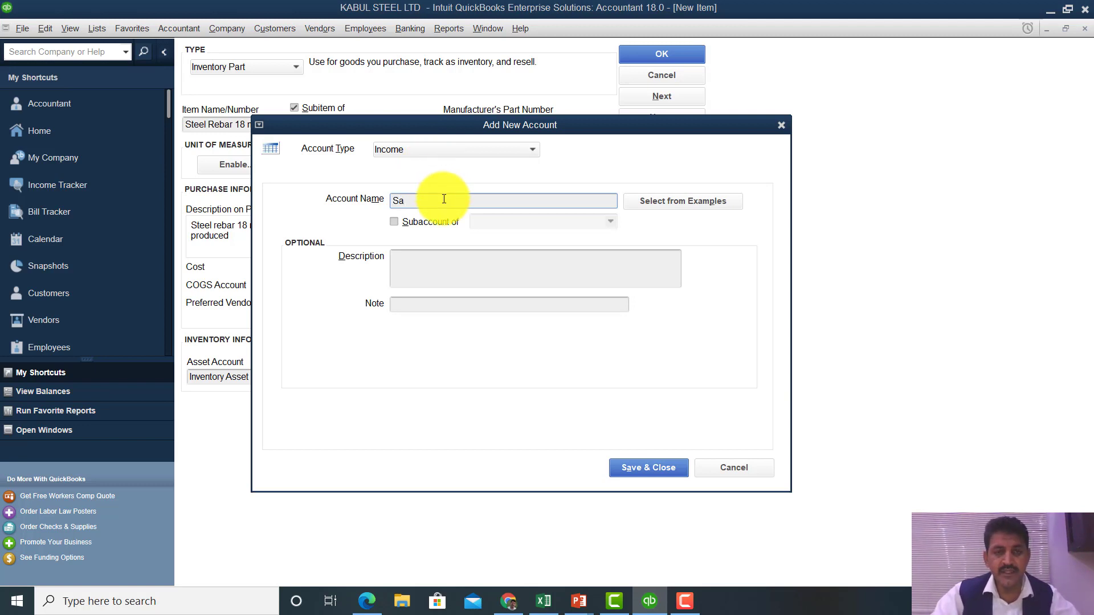
key(BackSpace)
key(BackSpace)
text(R)
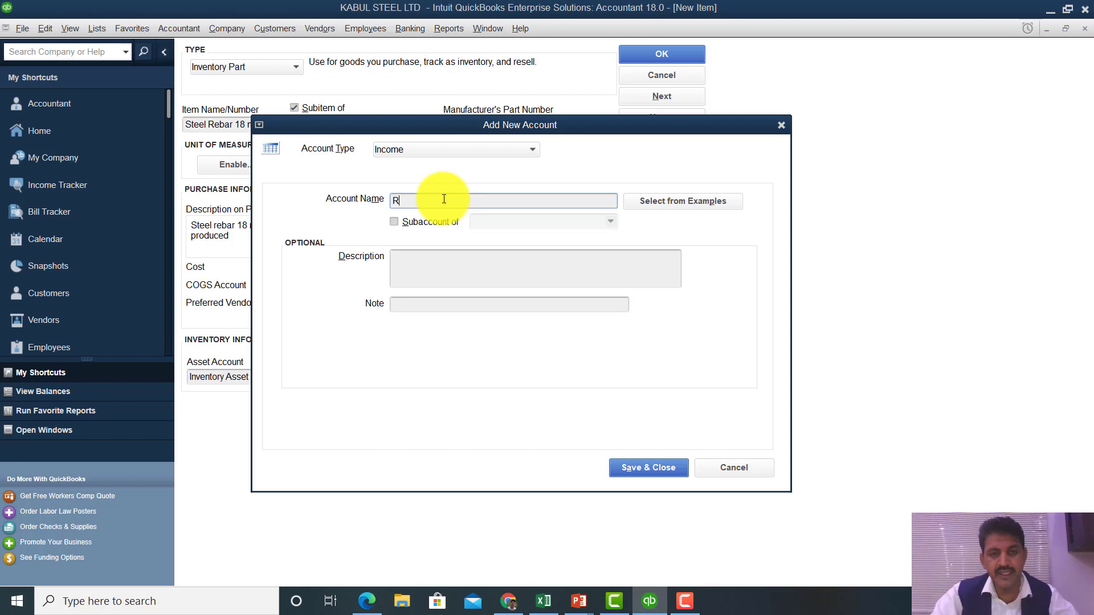
text(evenu)
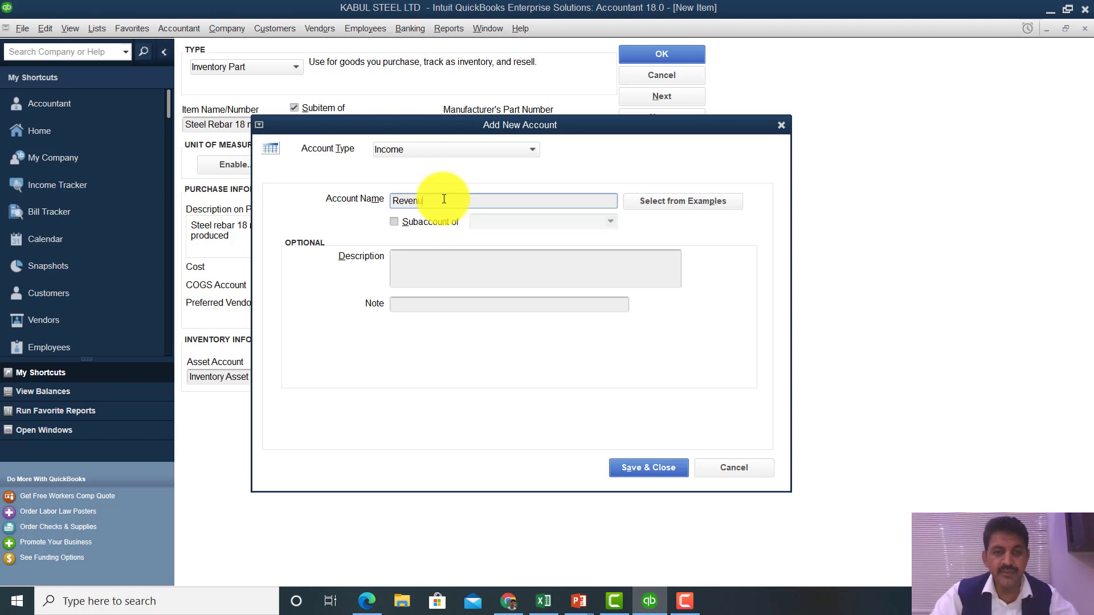
text(e from S)
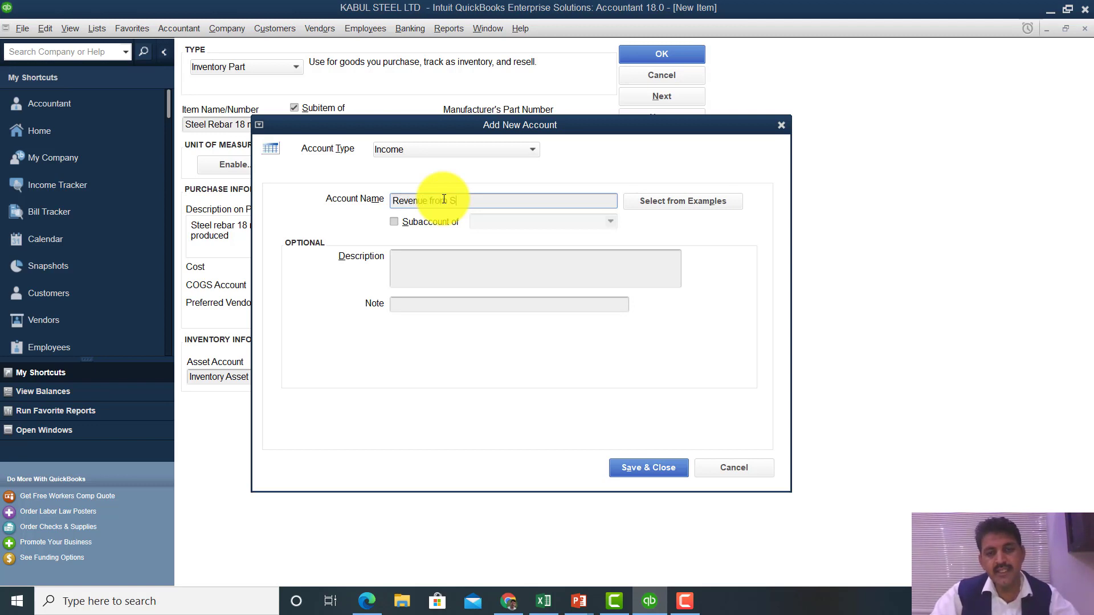
text(teel Bar)
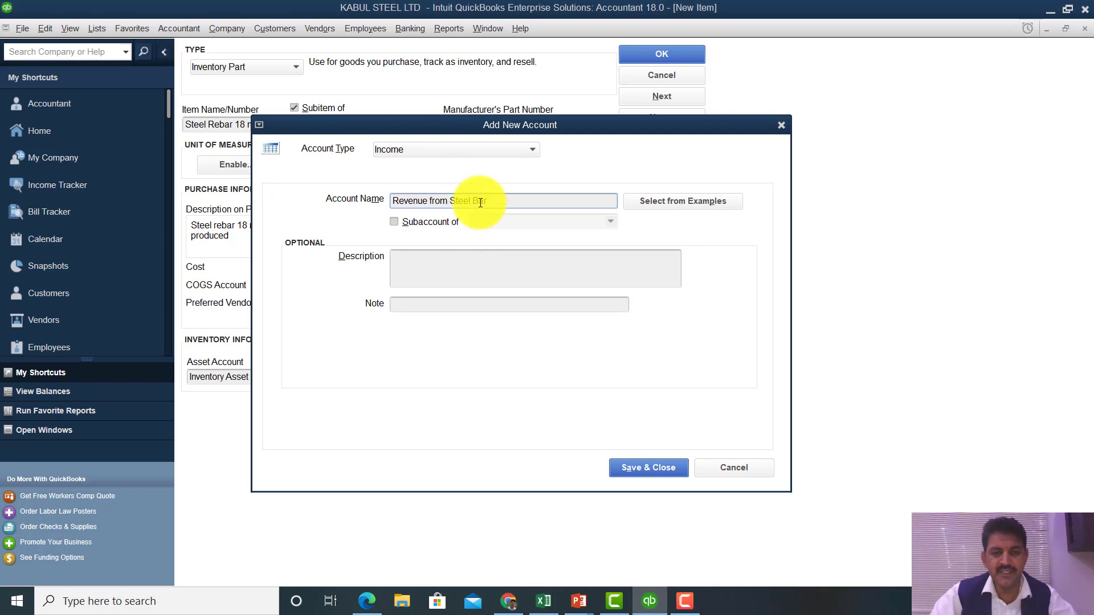
click(667, 470)
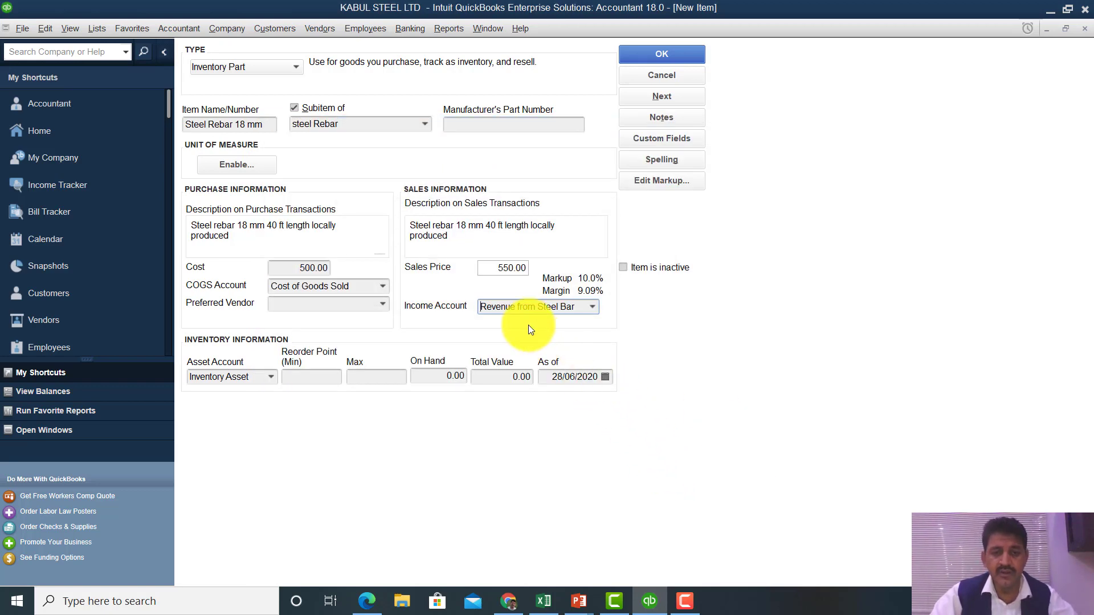
- Add another income account named 'Revenue from Steel Beam' and save it
click(590, 307)
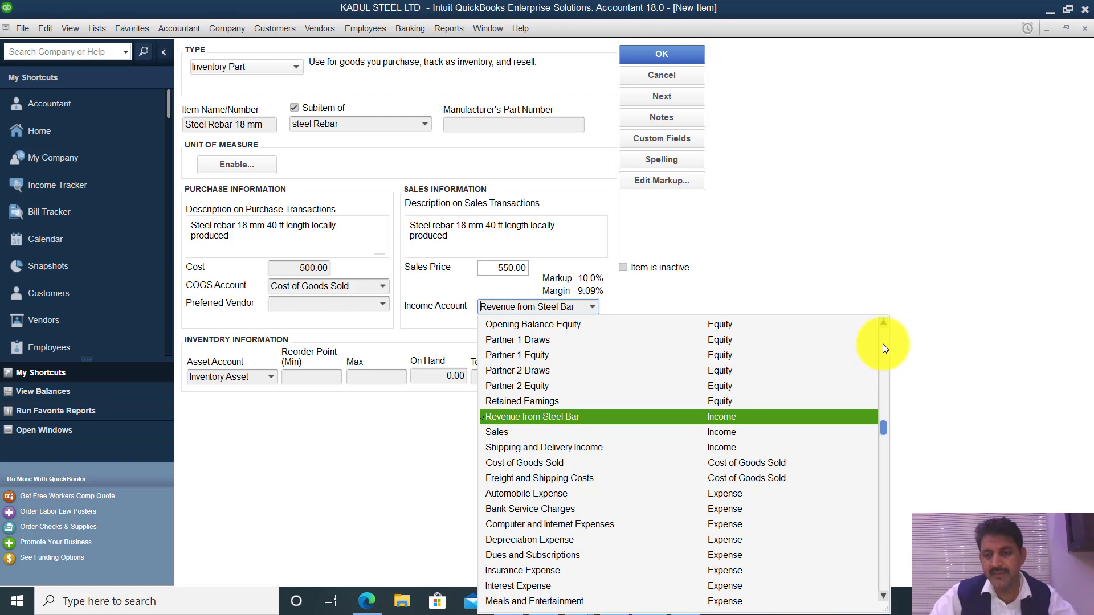
scroll(883, 344, down, 4)
scroll(883, 347, up, 5)
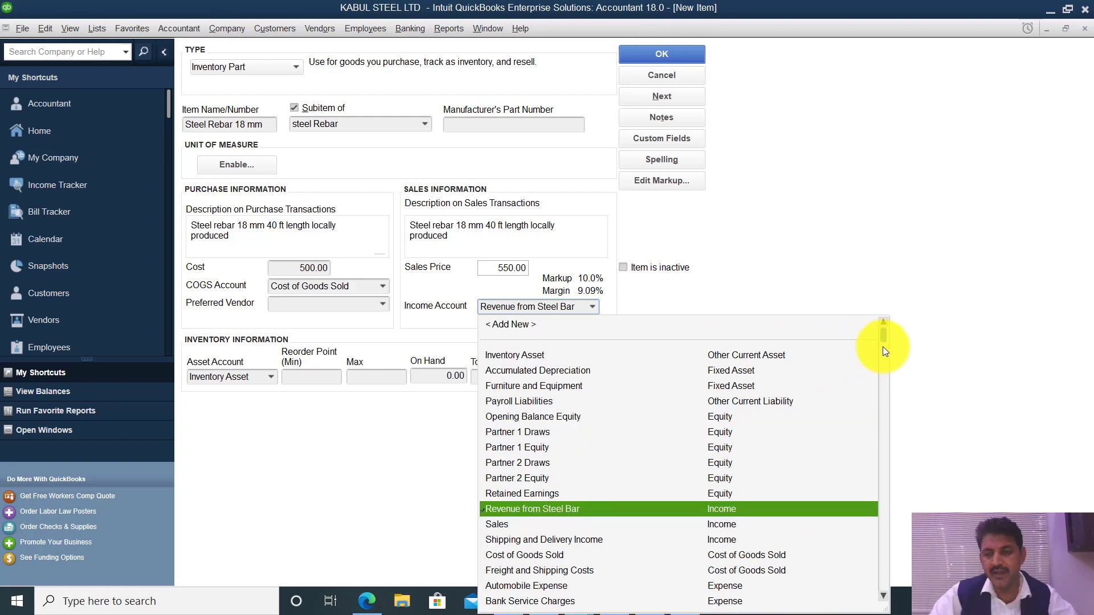
click(587, 331)
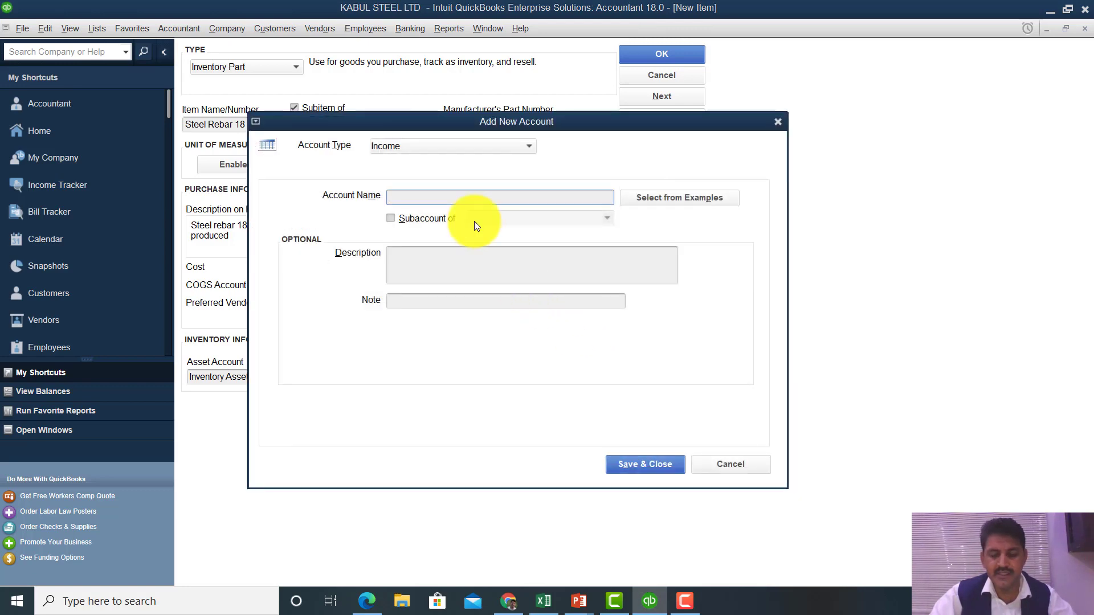
text(Steel)
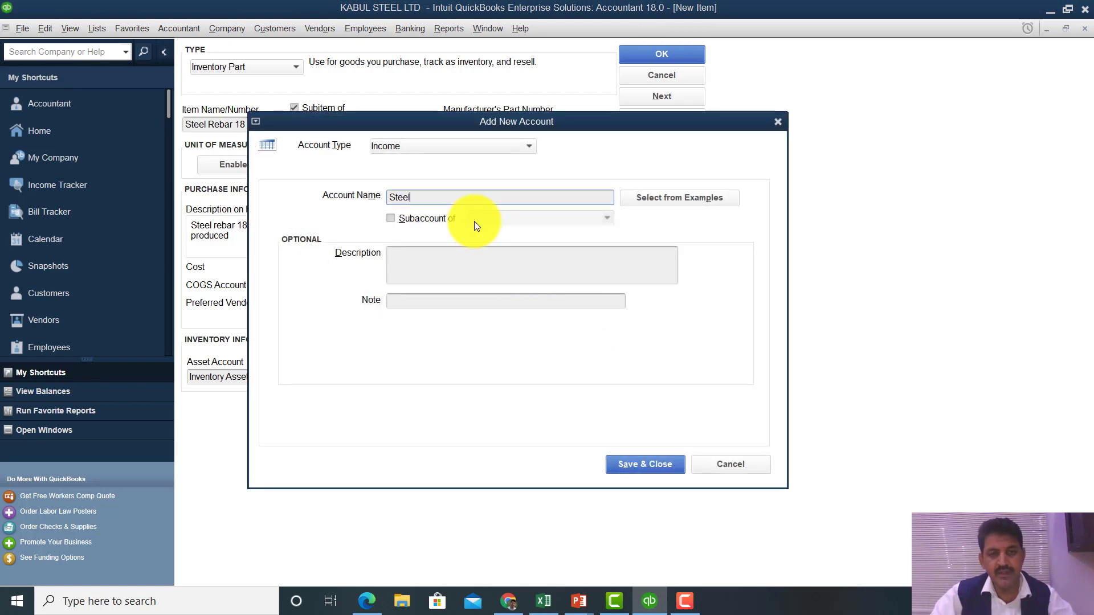
text( Beam)
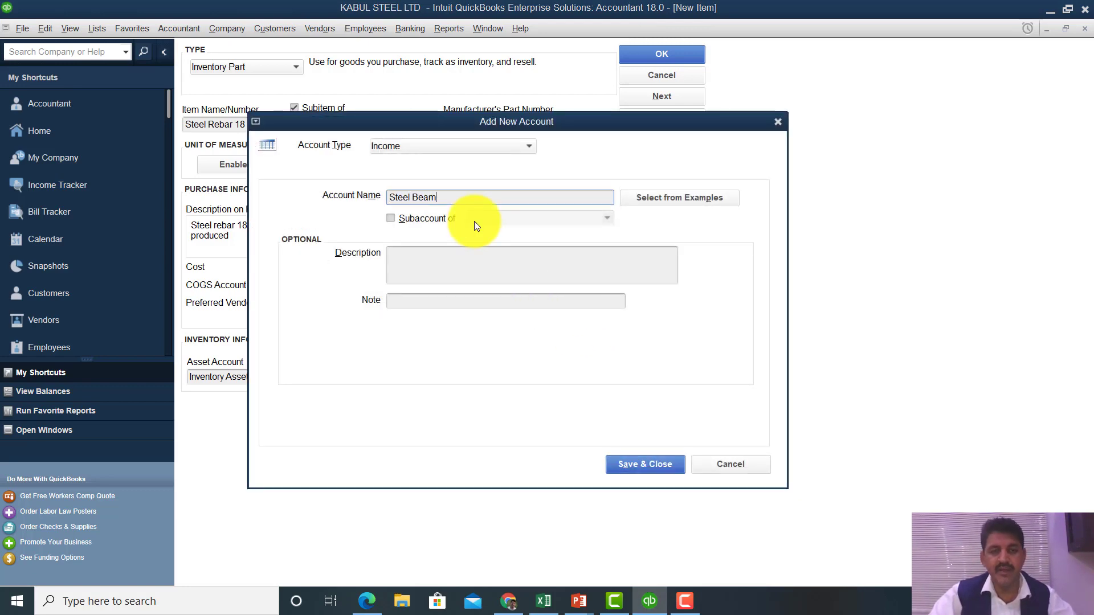
click(655, 464)
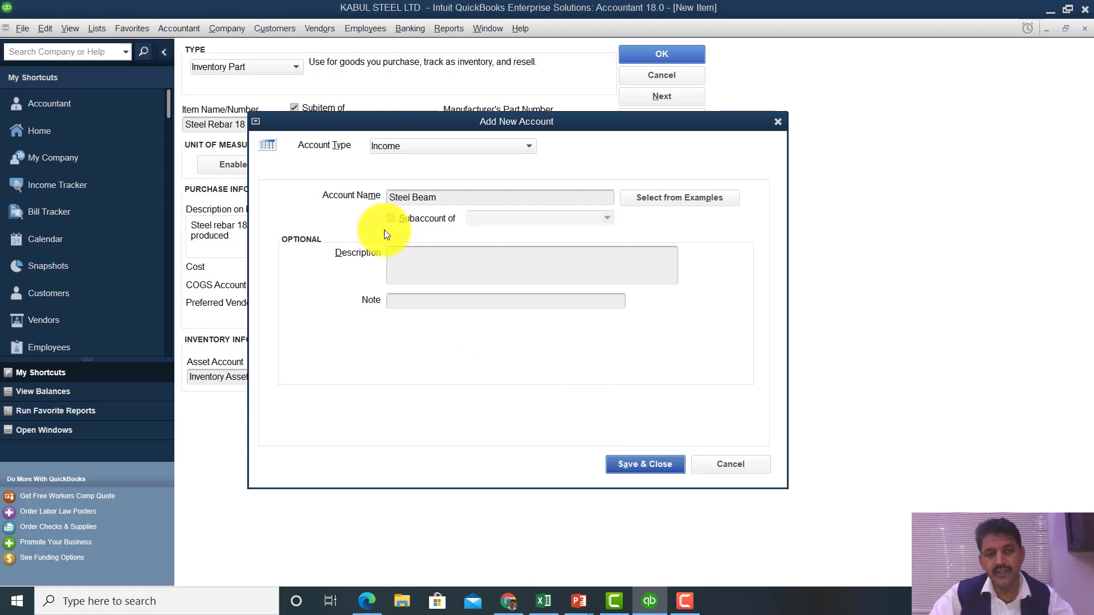
click(394, 194)
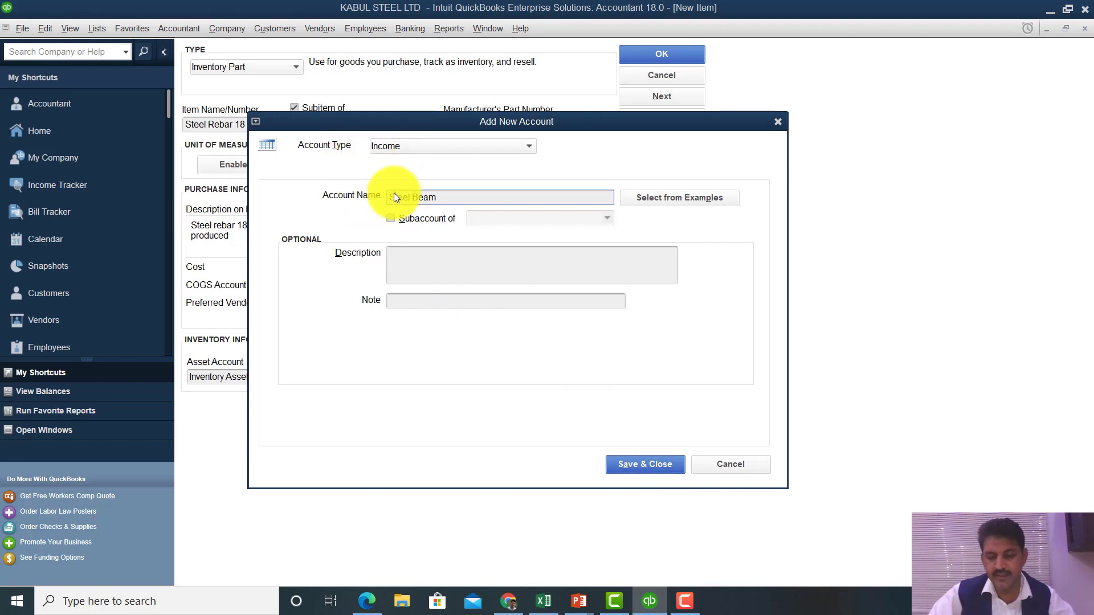
text(Revenu)
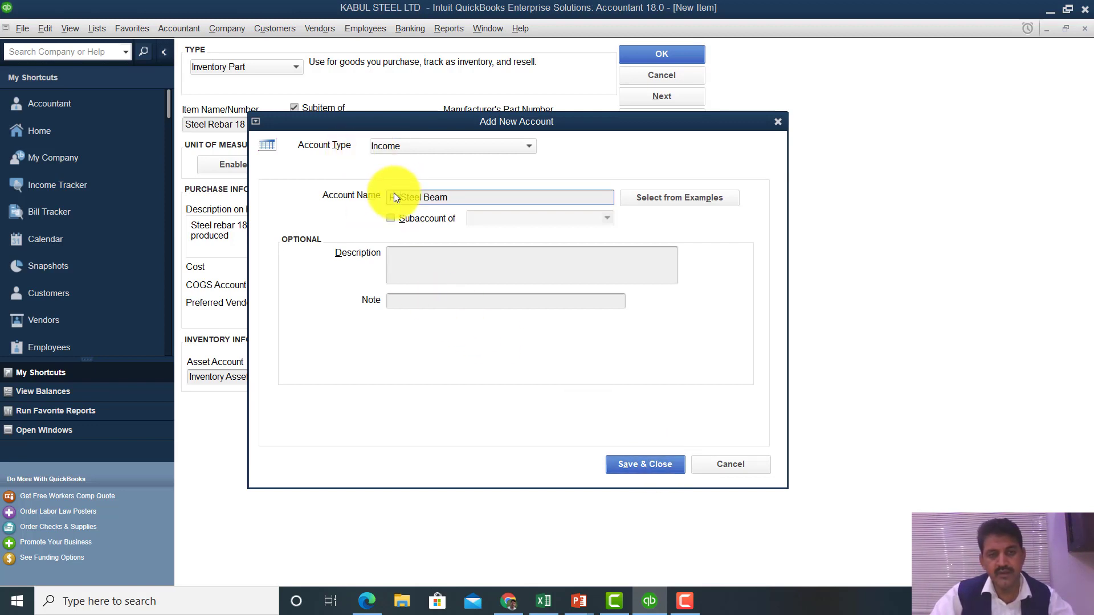
text(e from)
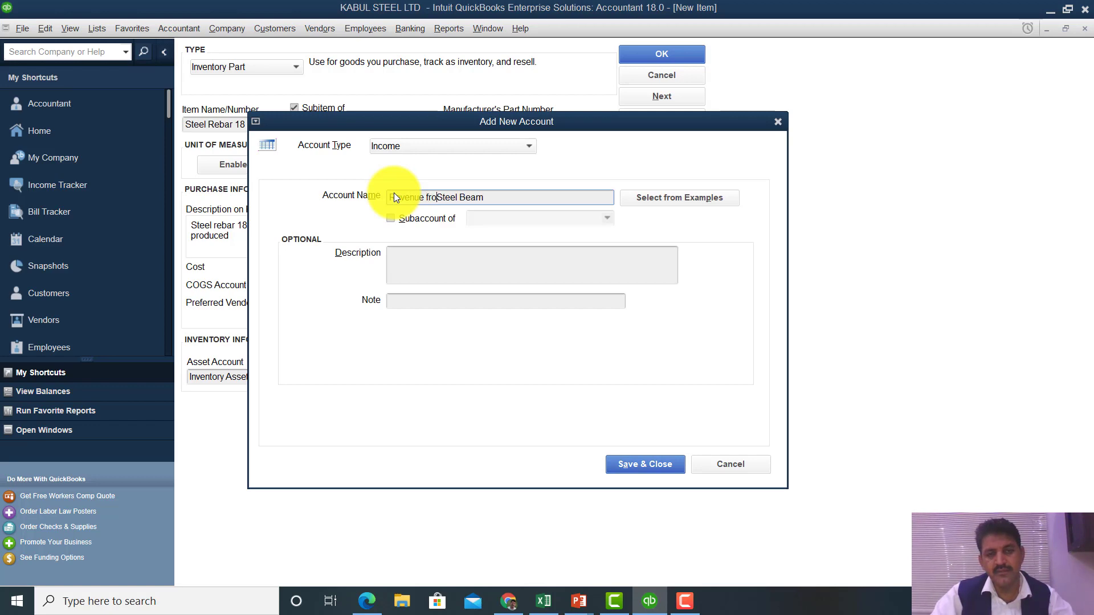
click(641, 466)
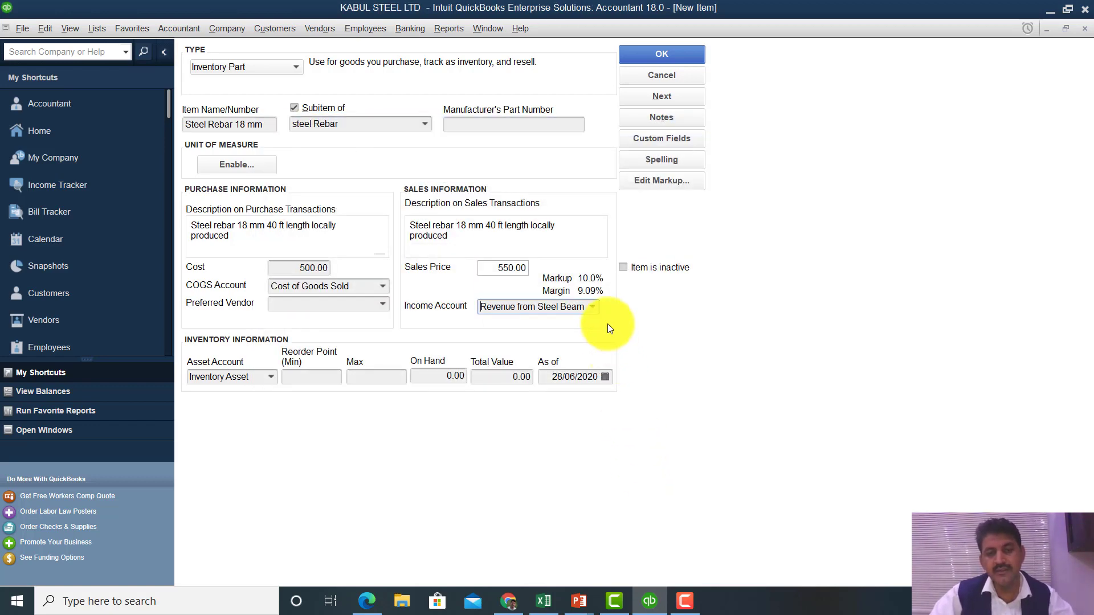
- Switch the item's income account to Revenue from Steel Bar
click(592, 308)
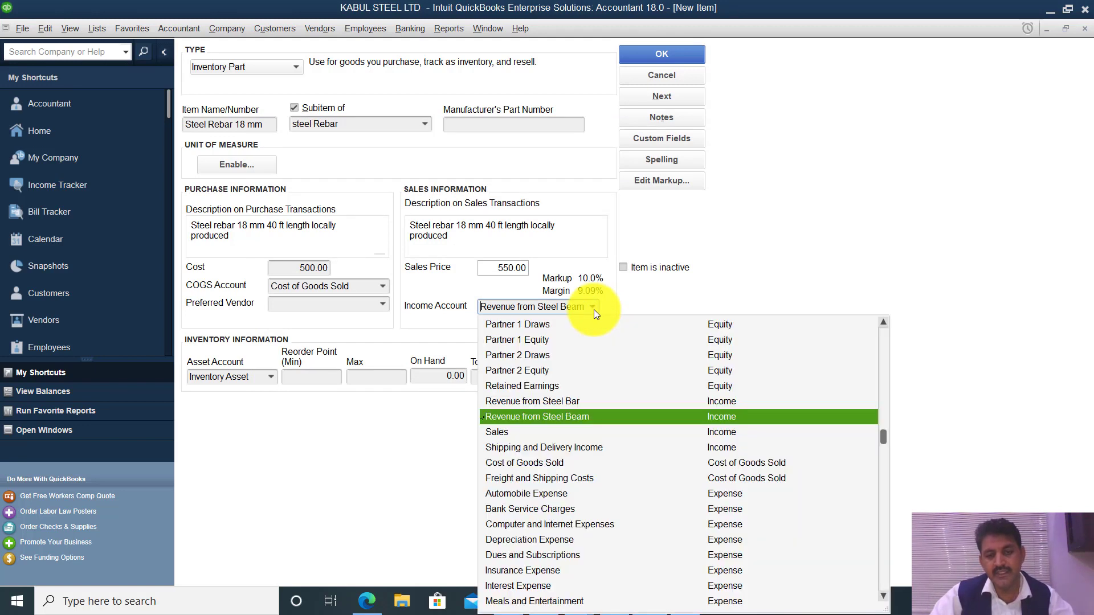
click(563, 401)
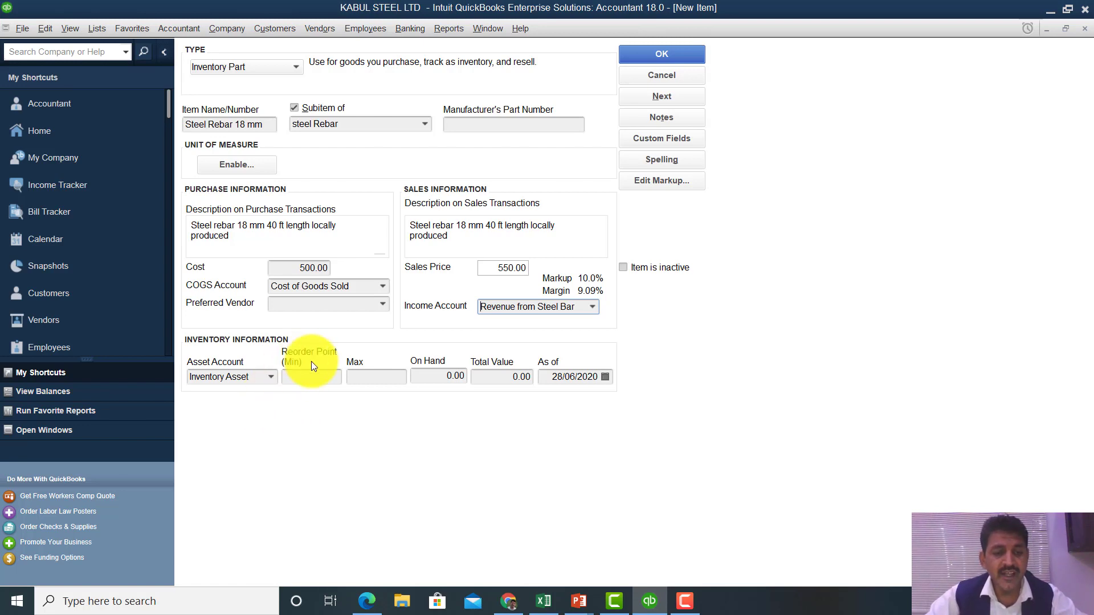
- Set the reorder point to 10 and the maximum stock level to 600
click(301, 375)
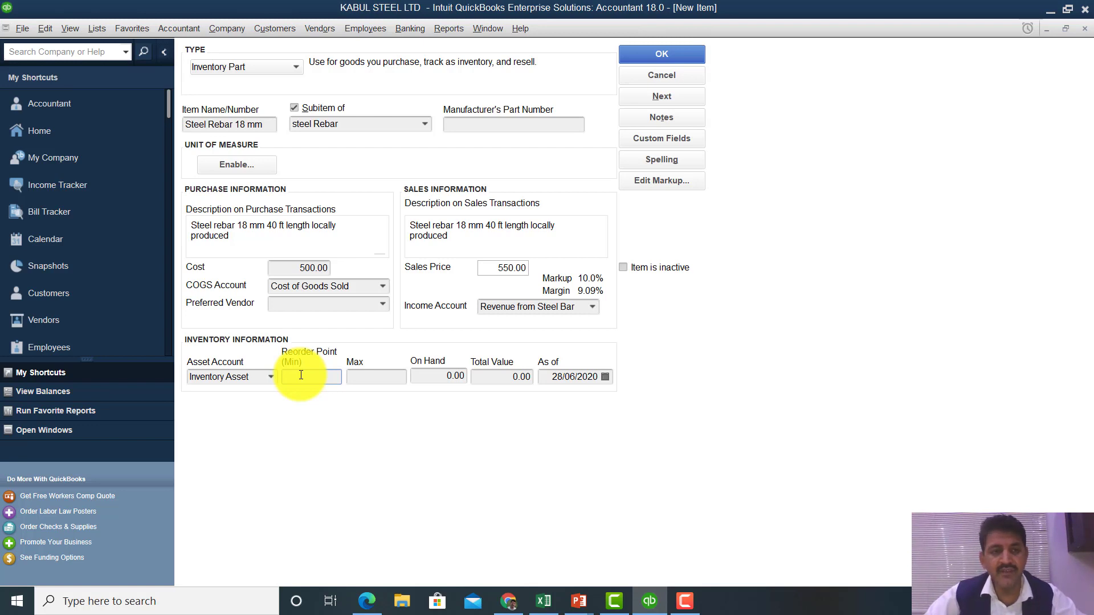
text(10)
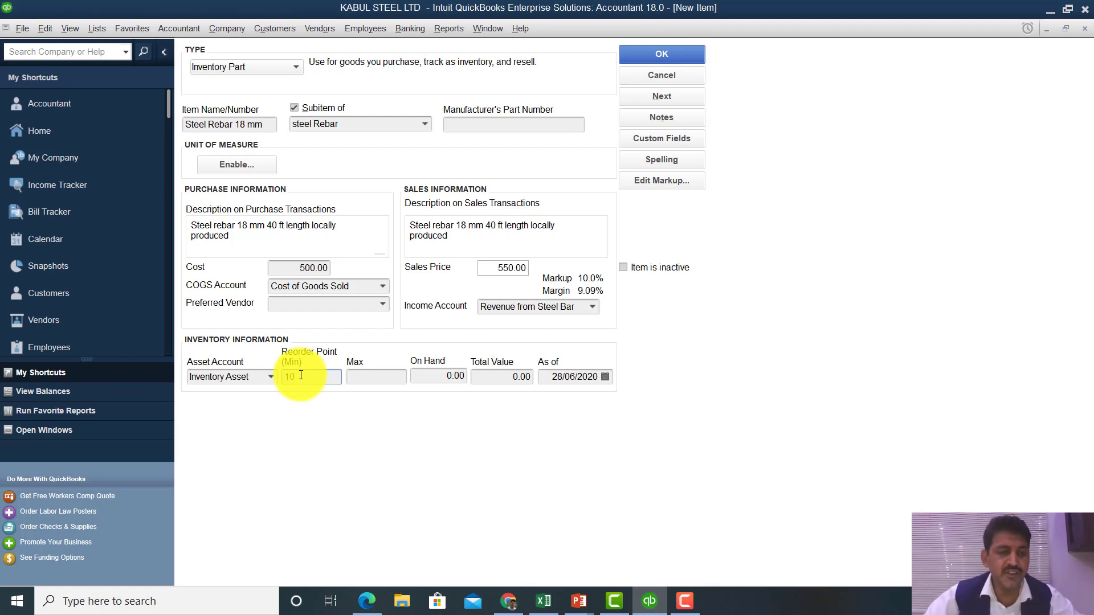
click(358, 380)
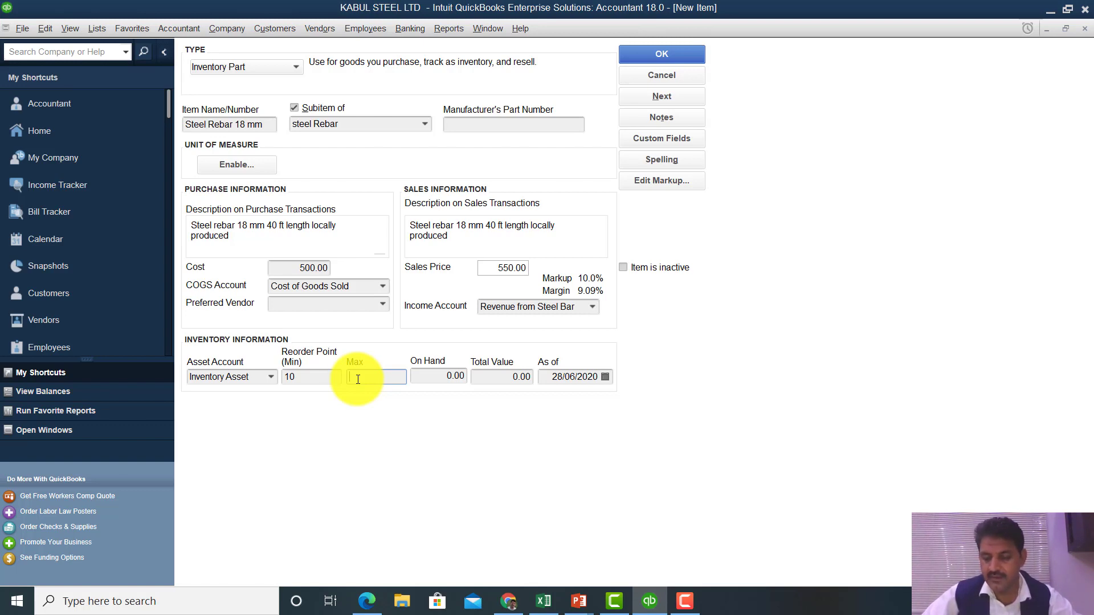
text(600)
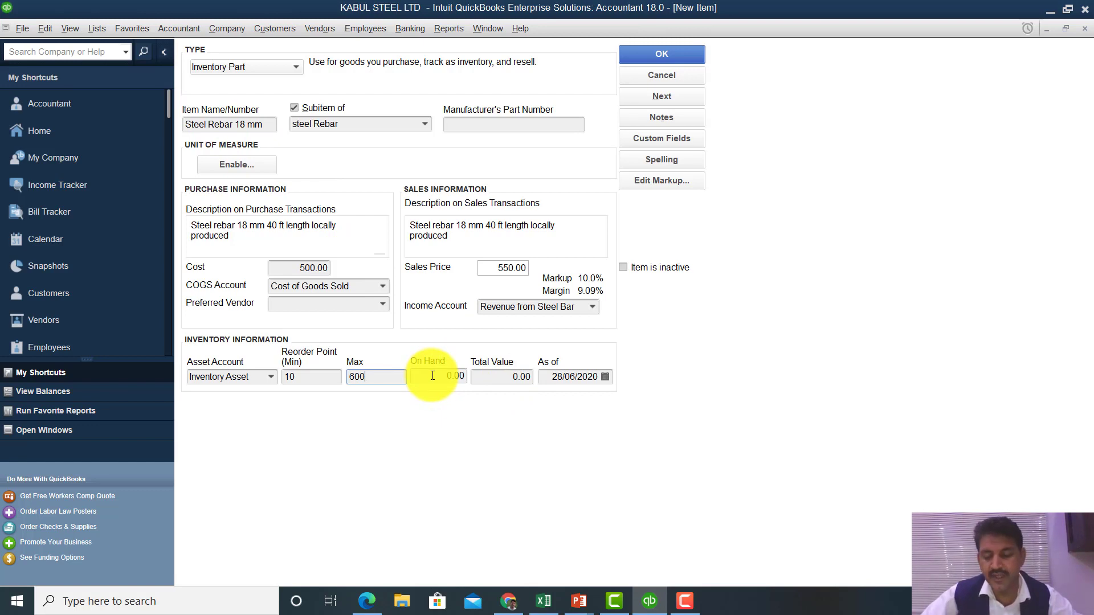
text(00)
key(BackSpace)
key(BackSpace)
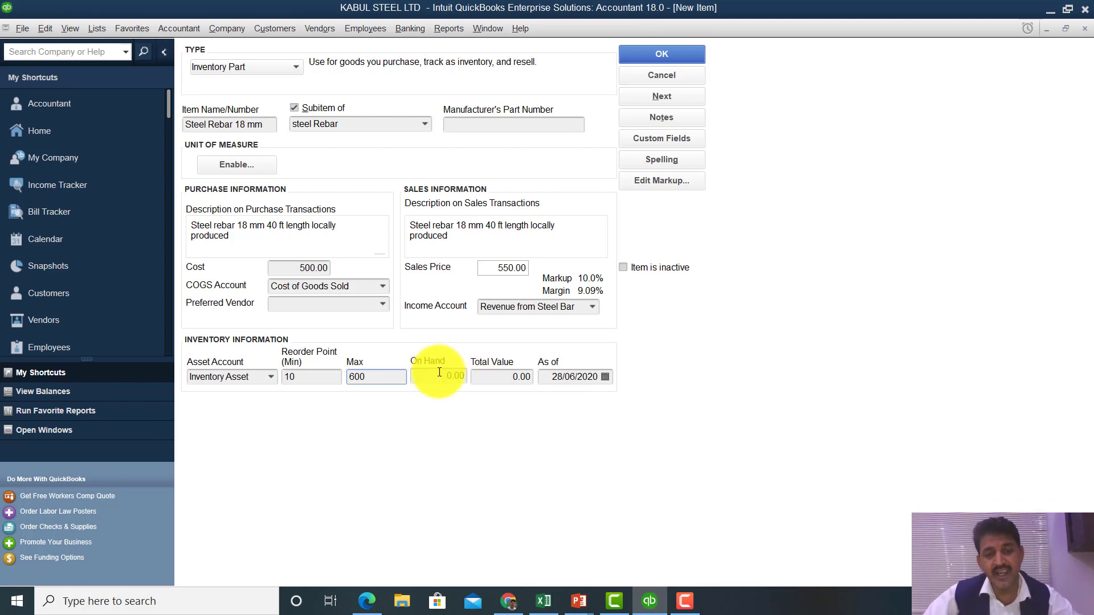
click(439, 372)
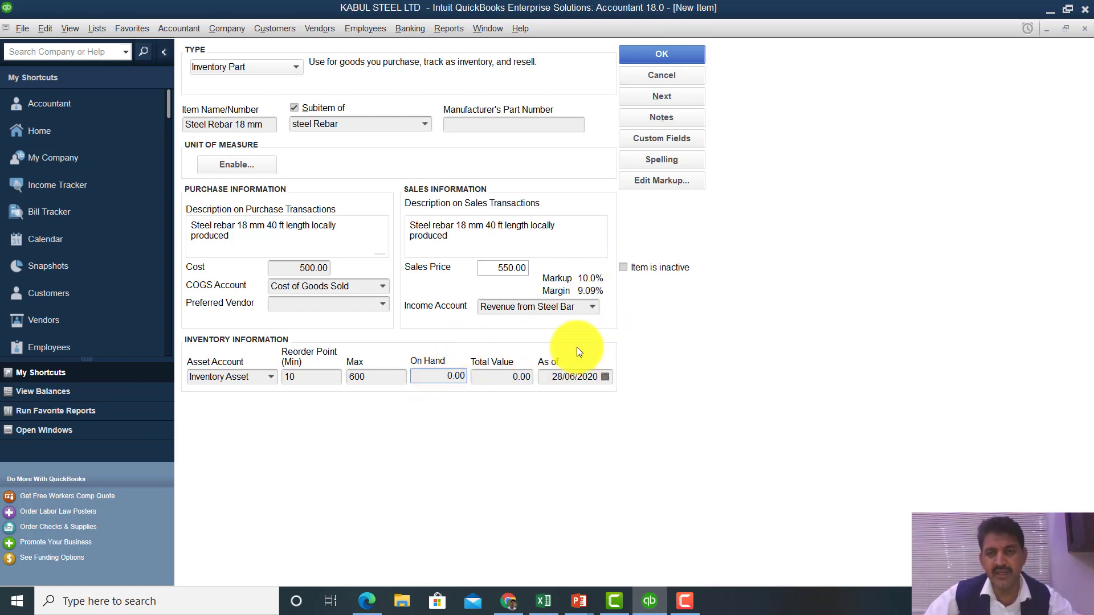
- Save Steel Rebar 18 mm, ignoring every spelling flag on 'rebar'
click(682, 57)
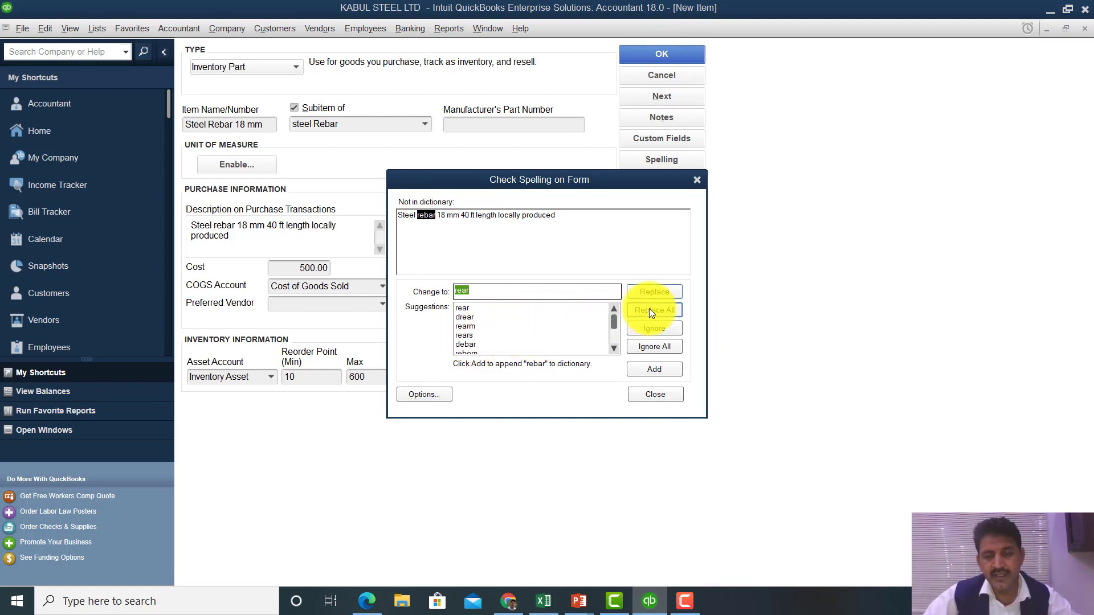
click(658, 329)
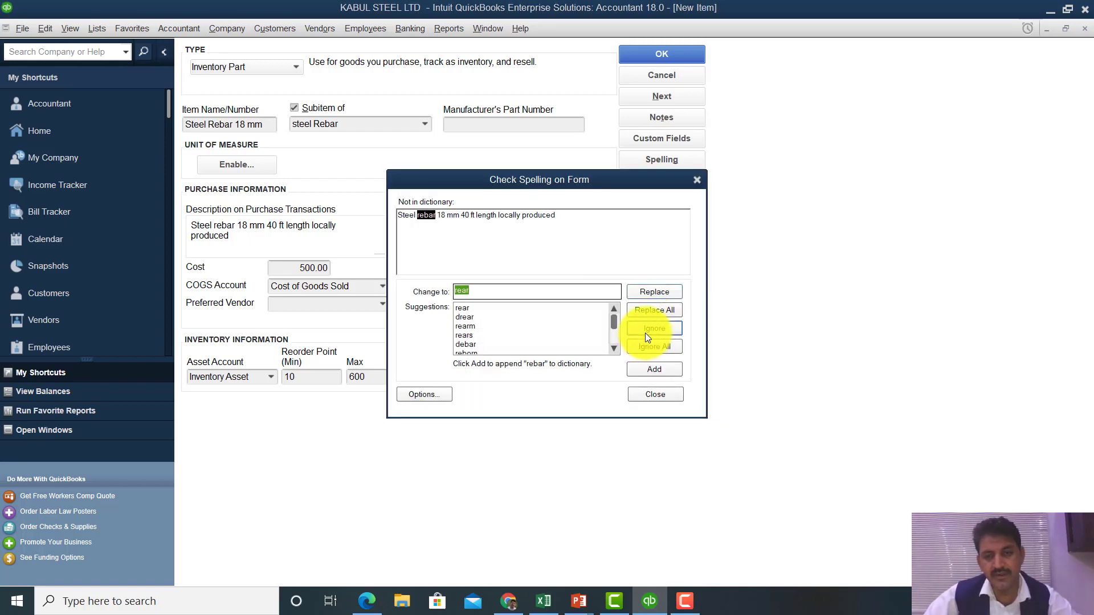
click(648, 346)
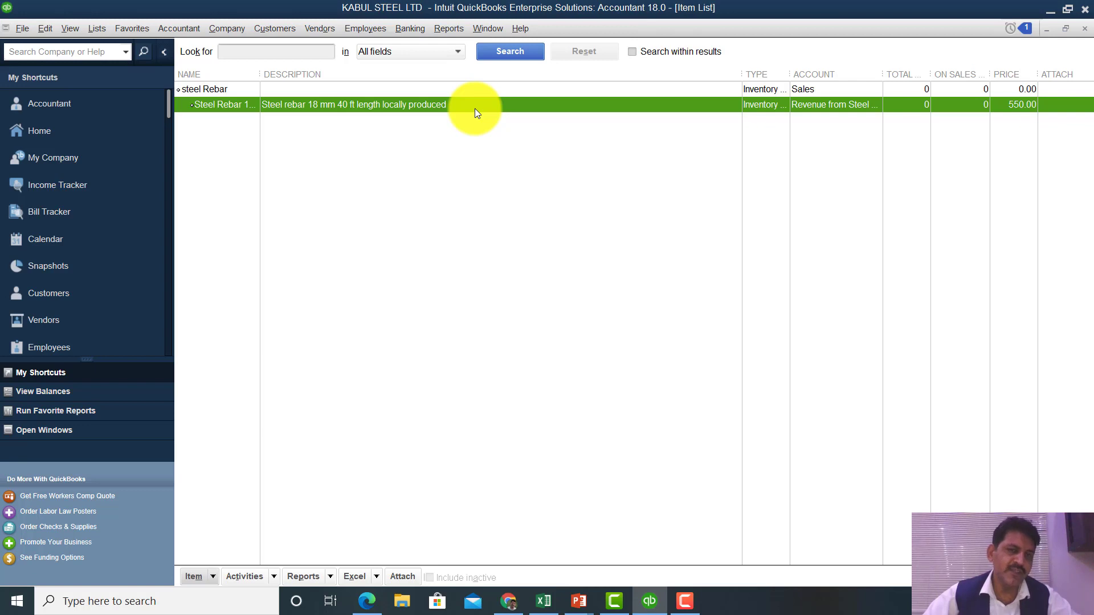
- Close Steel Rebar 18 mm without changes and start a new item from the Item menu
double_click(473, 105)
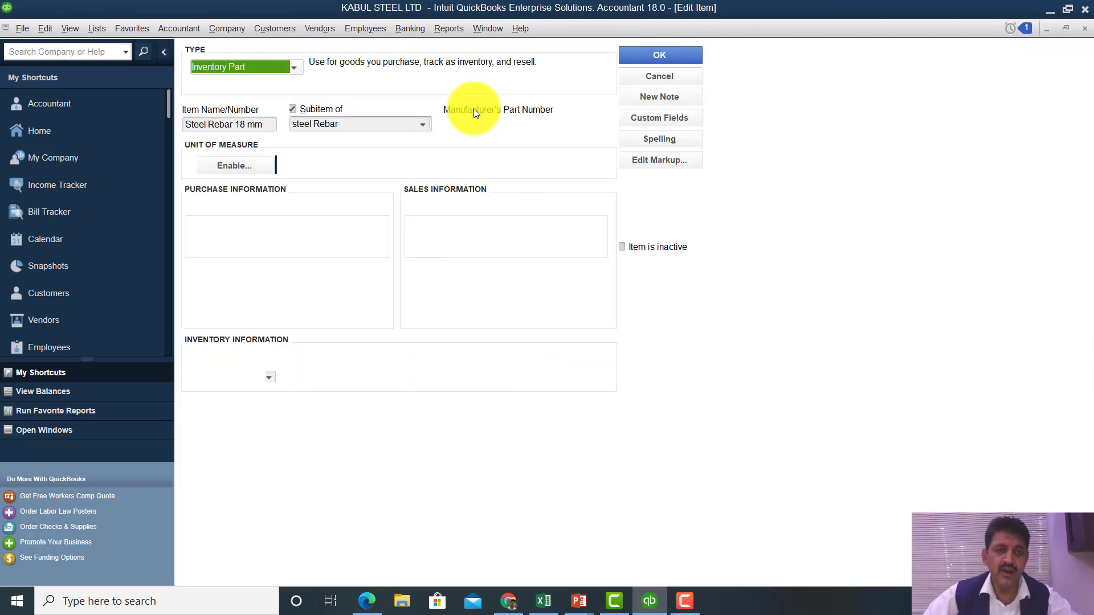
key(Return)
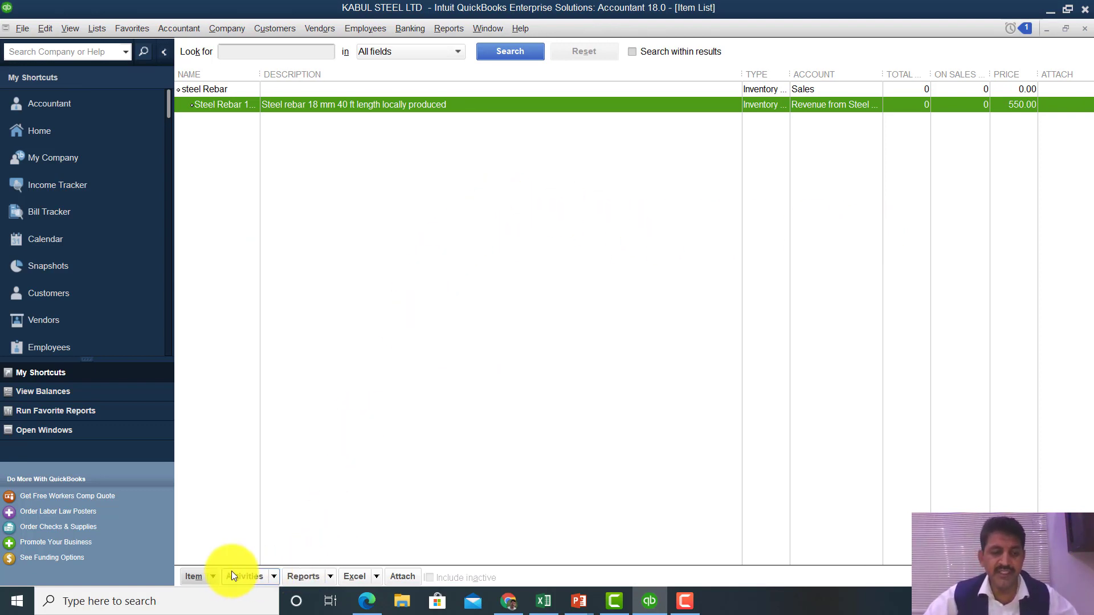
click(212, 577)
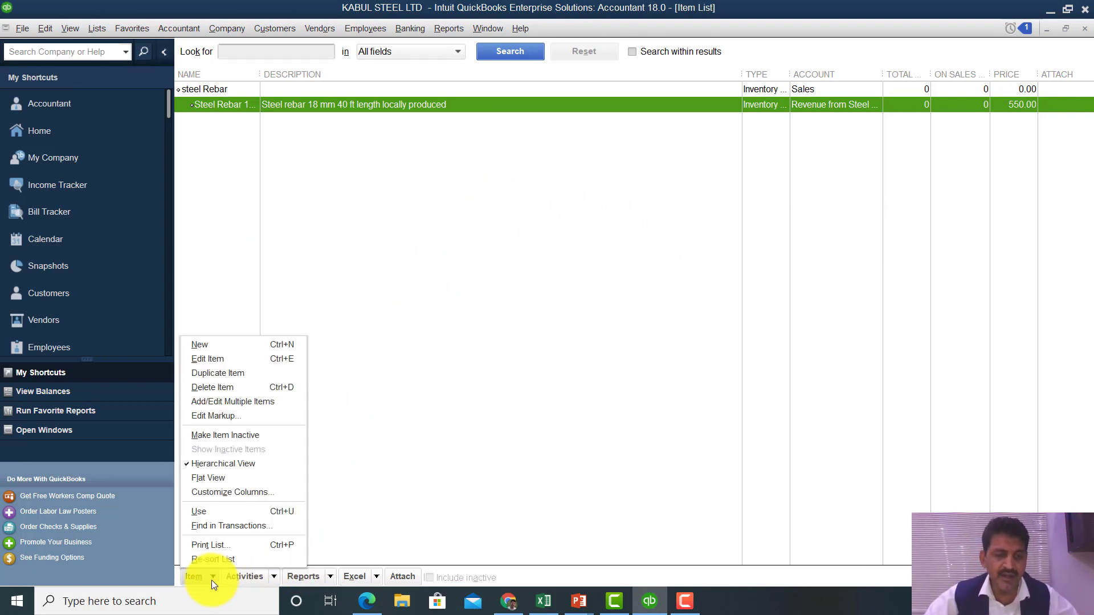
click(248, 350)
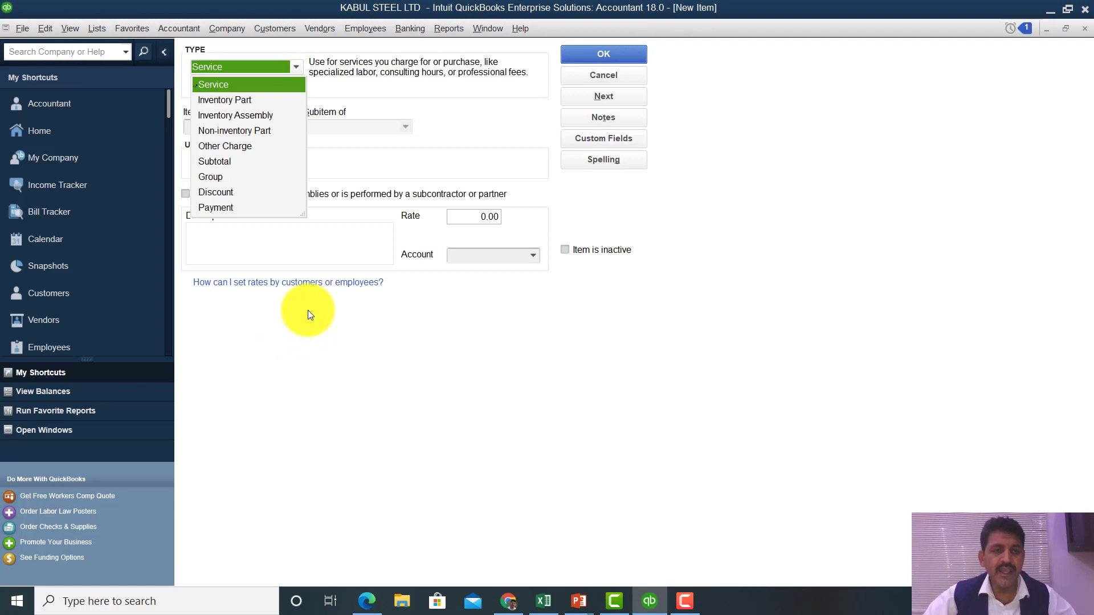
- Make the new item an inventory part named 'Steel Beam 75 kg 40 12 ft/12121'
click(228, 100)
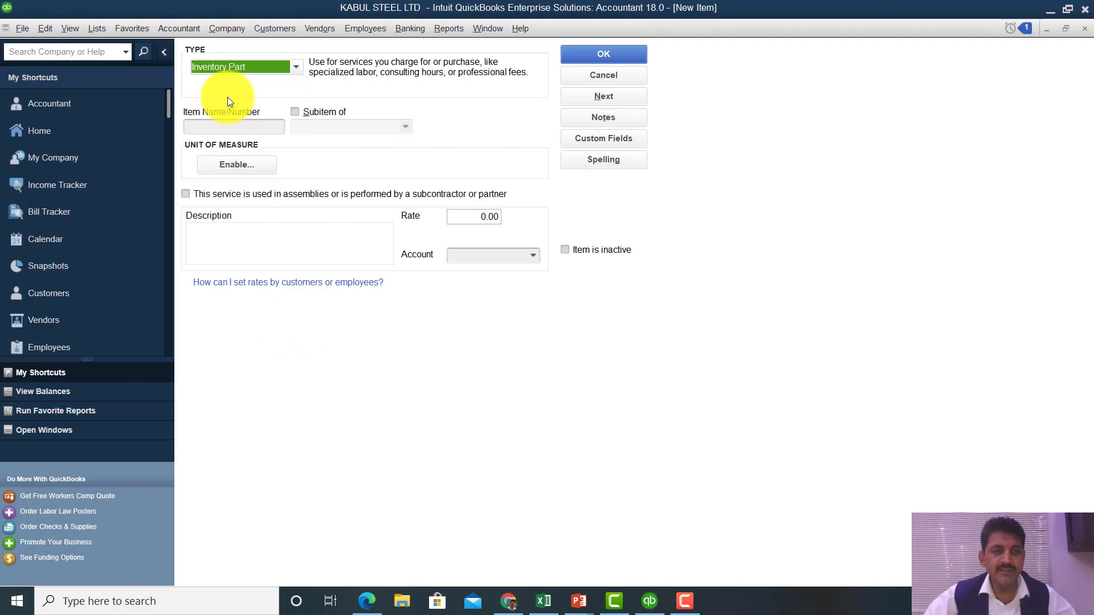
click(245, 125)
text(S)
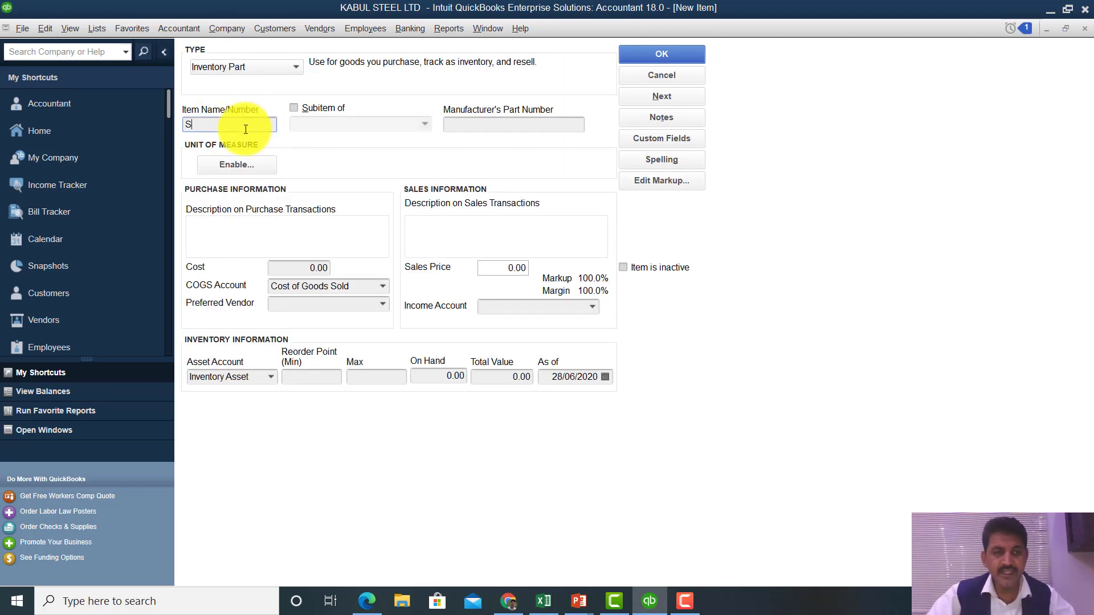
text(teel Beam)
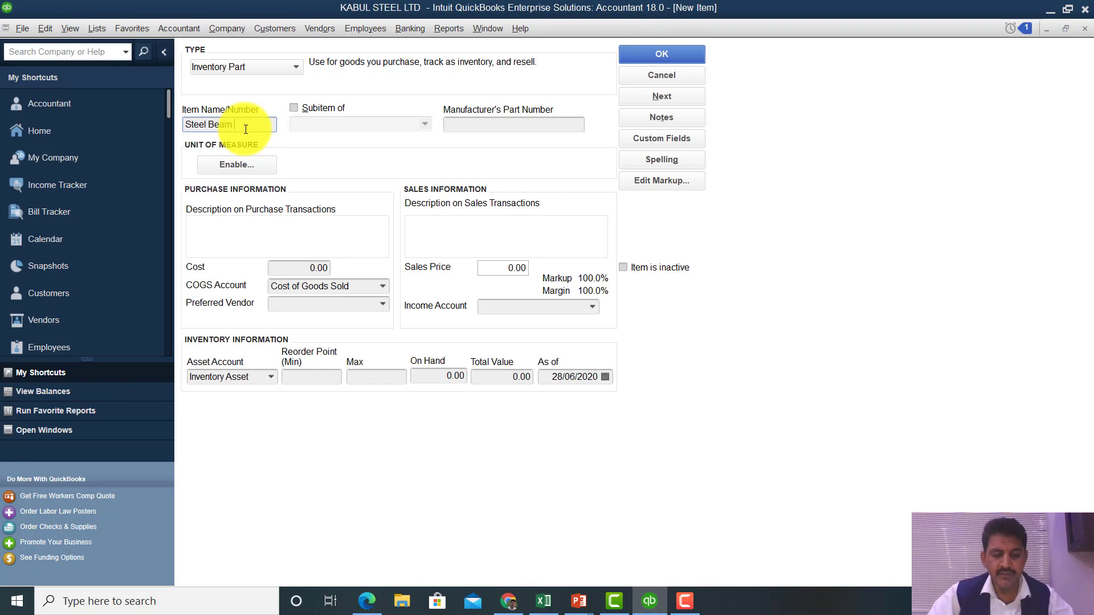
text(4)
key(BackSpace)
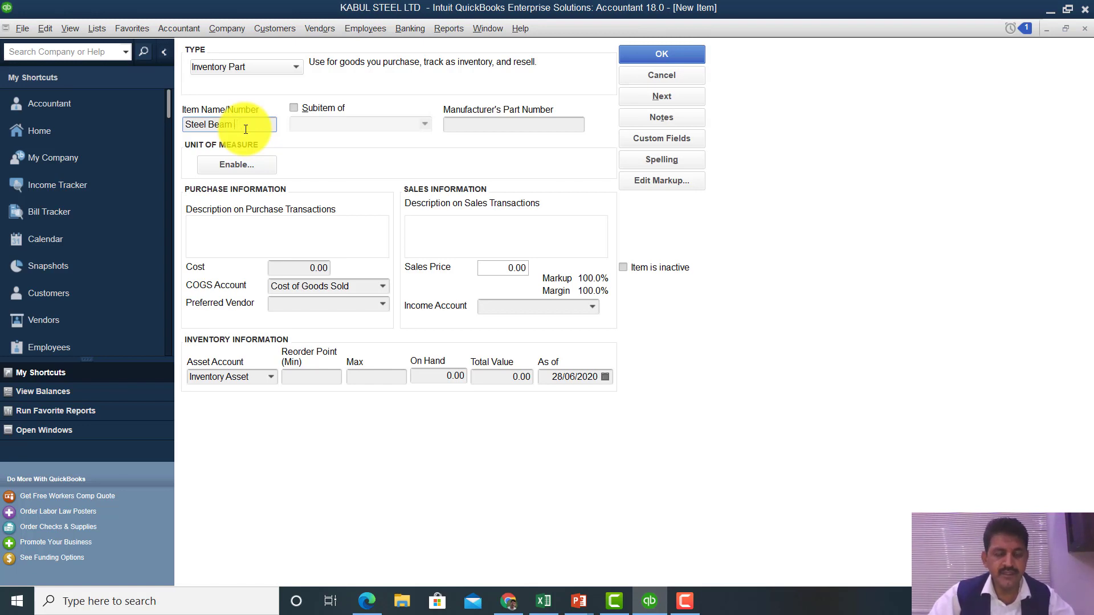
text(7)
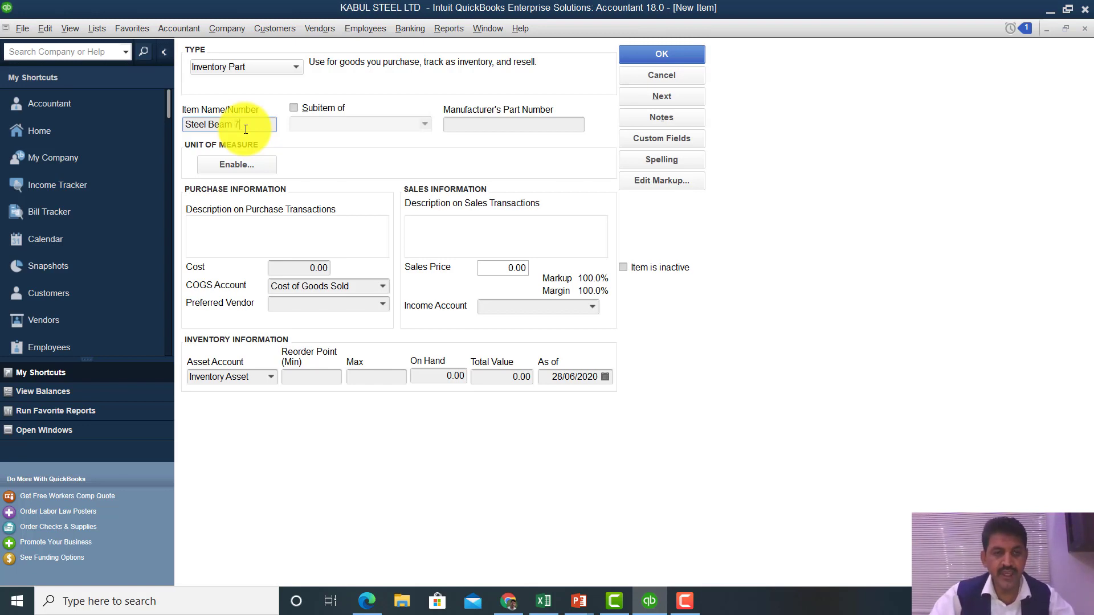
text(5 kg )
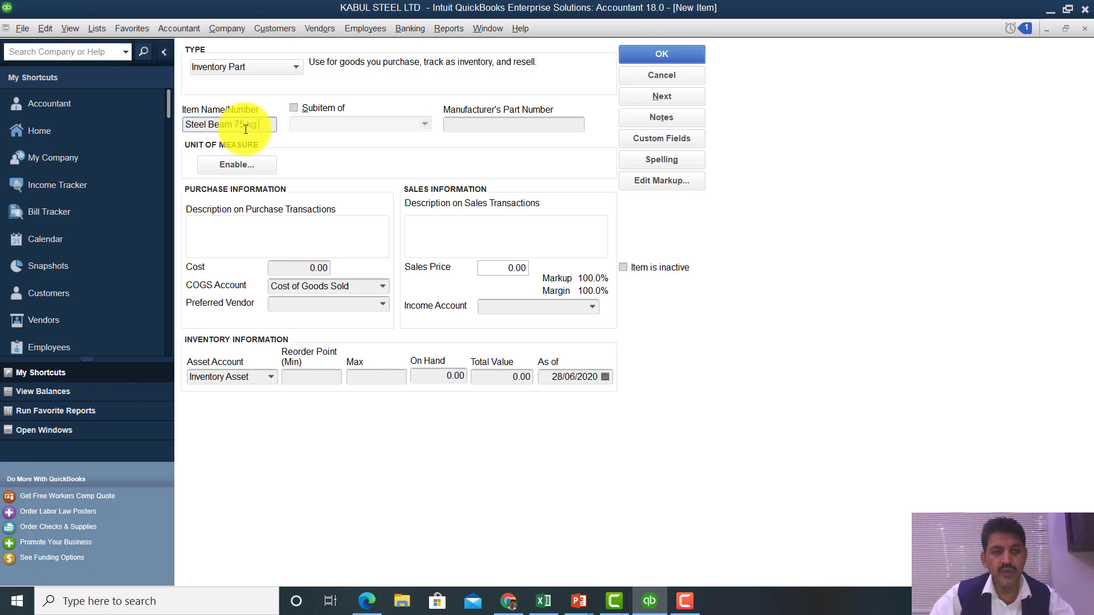
text(wi)
key(BackSpace)
key(BackSpace)
text(40 )
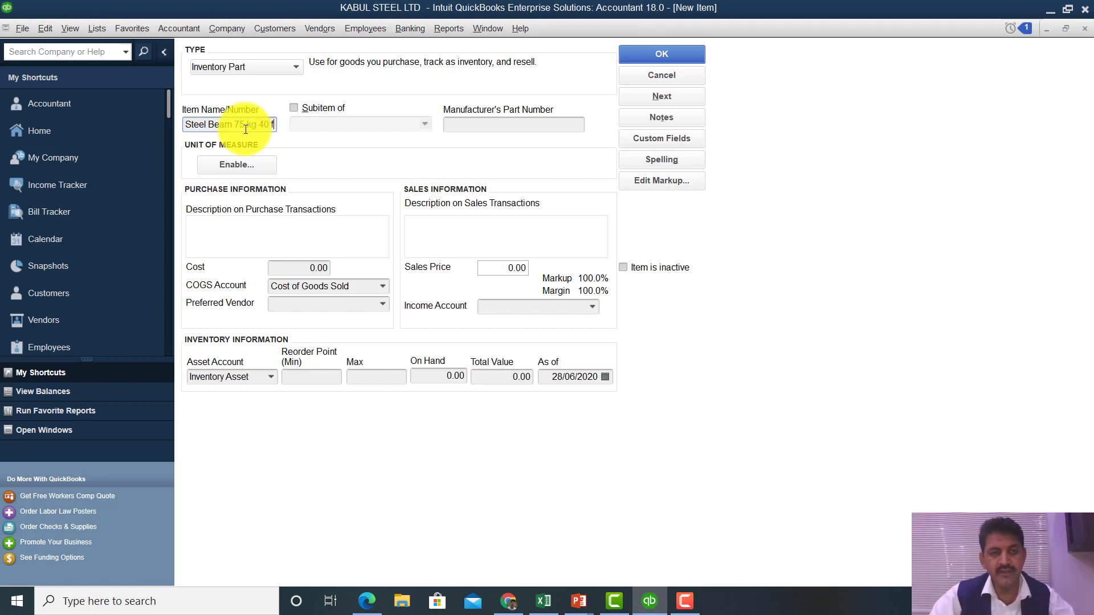
text(12)
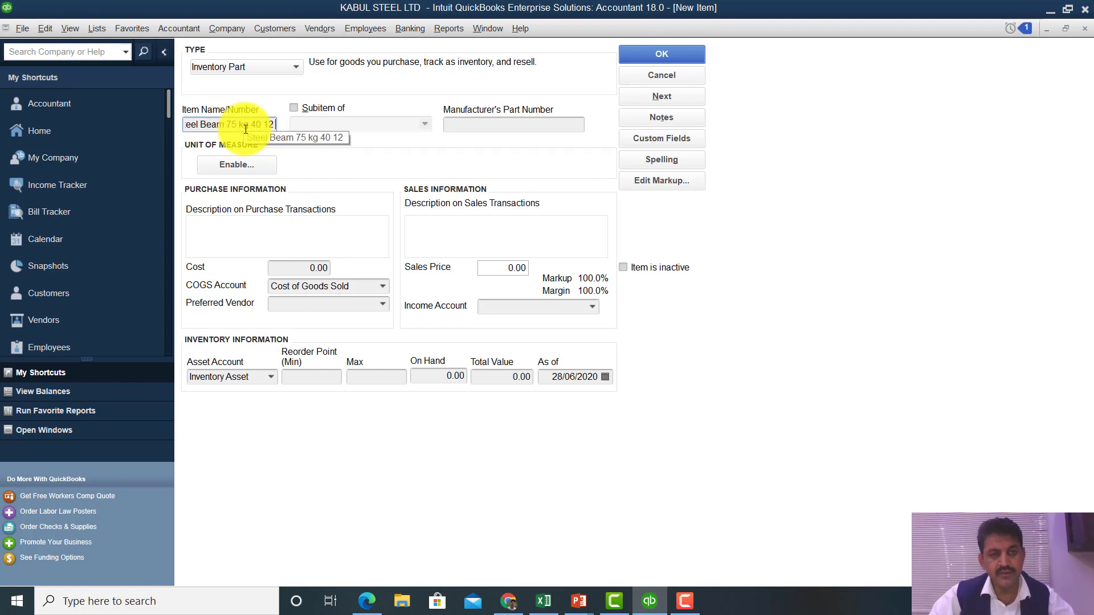
text( ft)
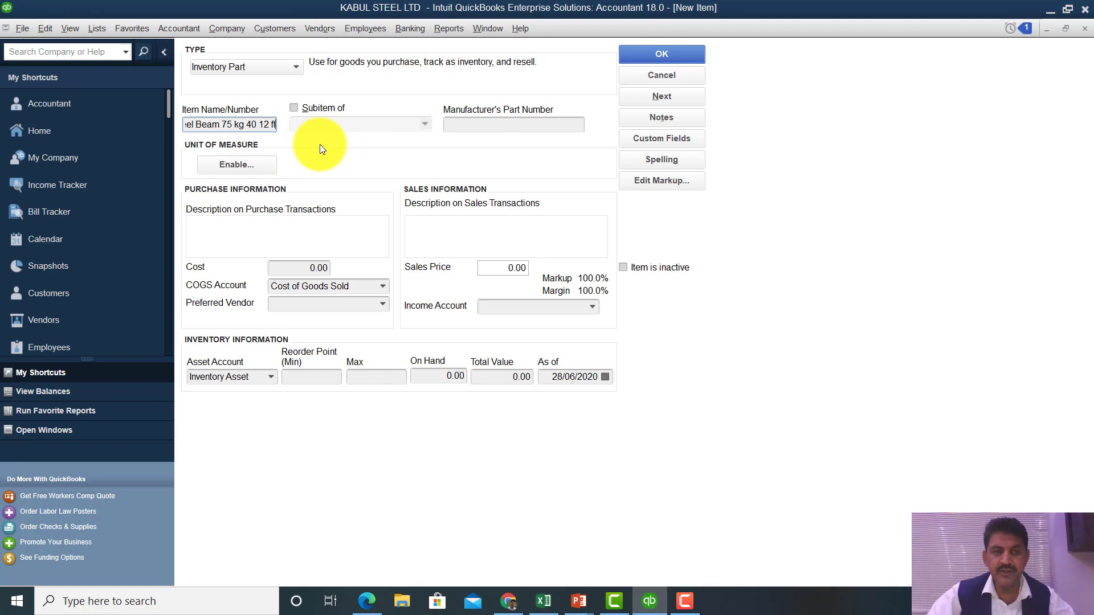
text(/12121)
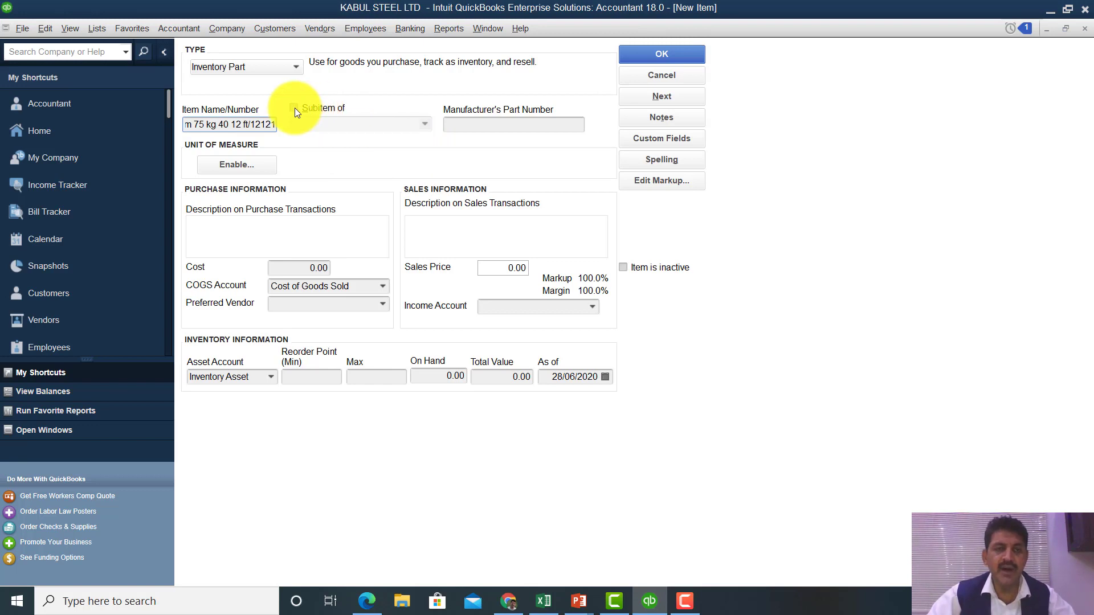
key(Tab)
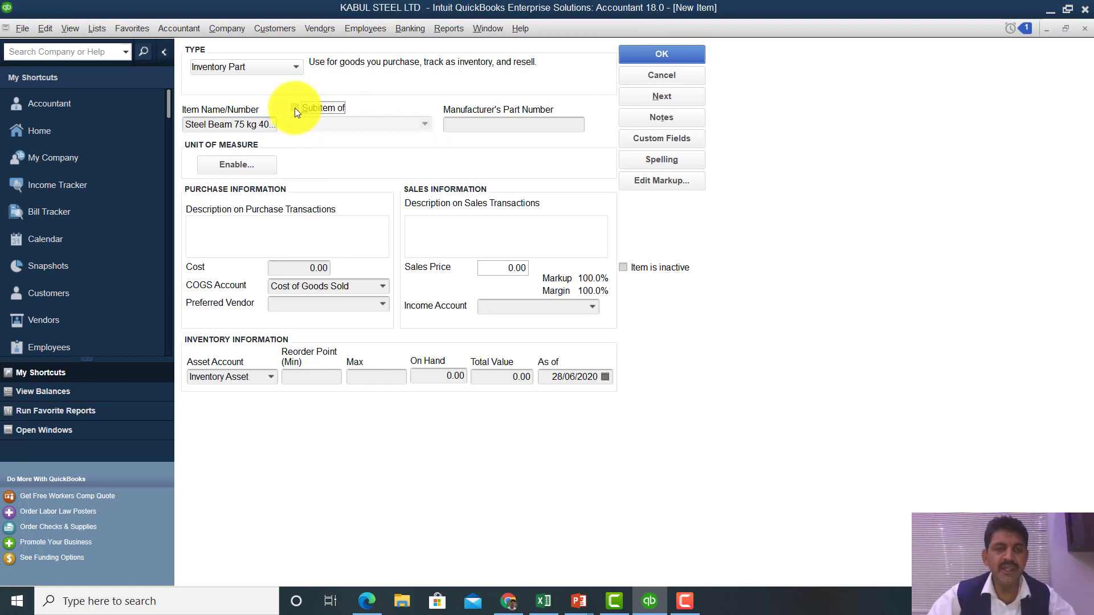
- Add a new parent inventory part named 'Steel Beam' from the Subitem of list
click(425, 126)
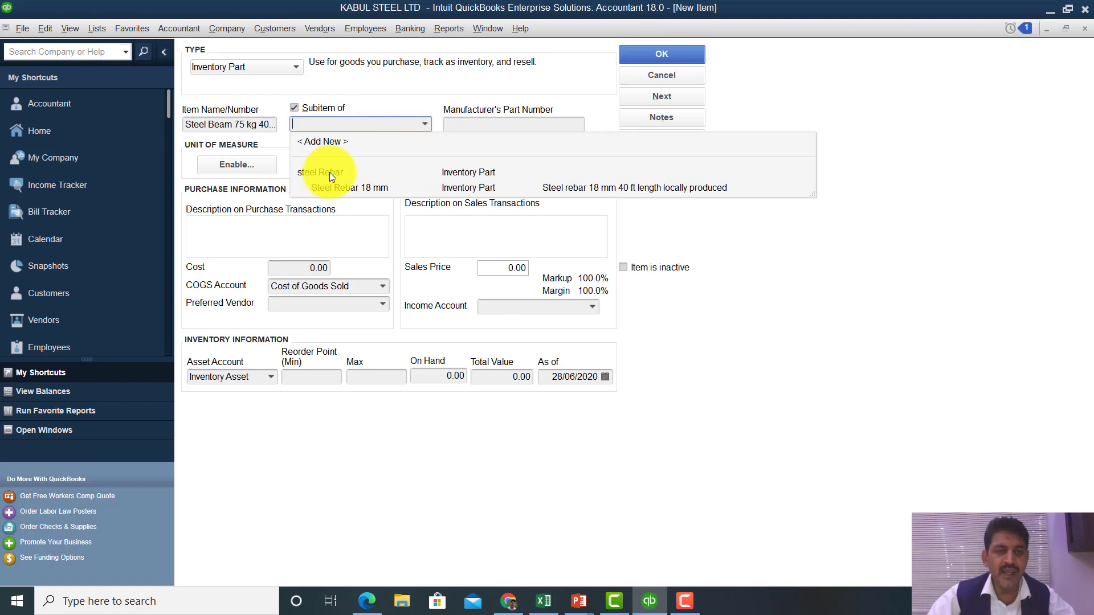
click(342, 140)
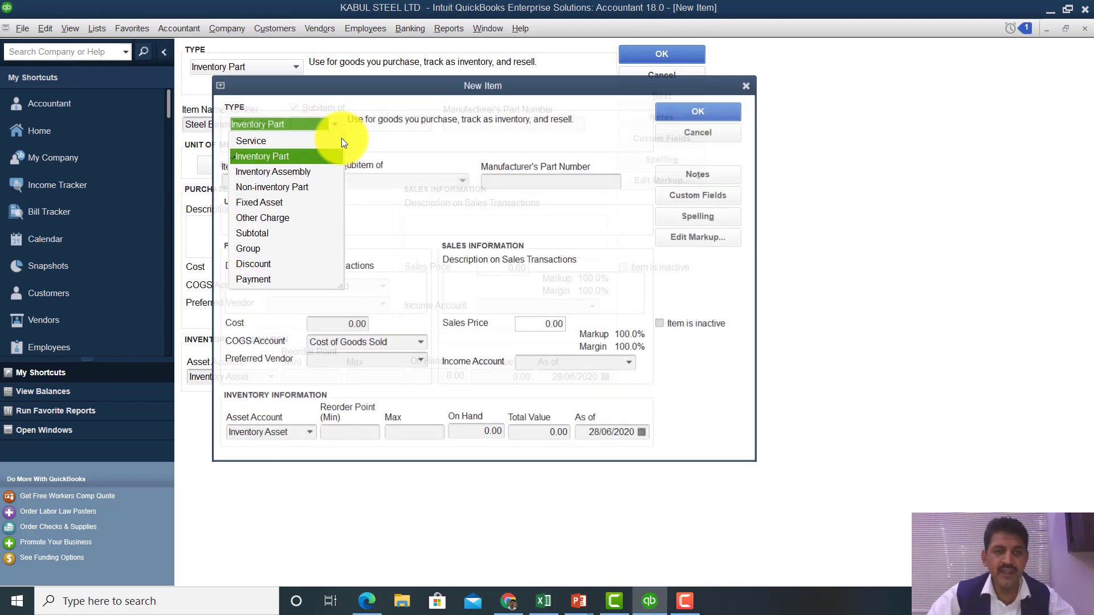
click(295, 157)
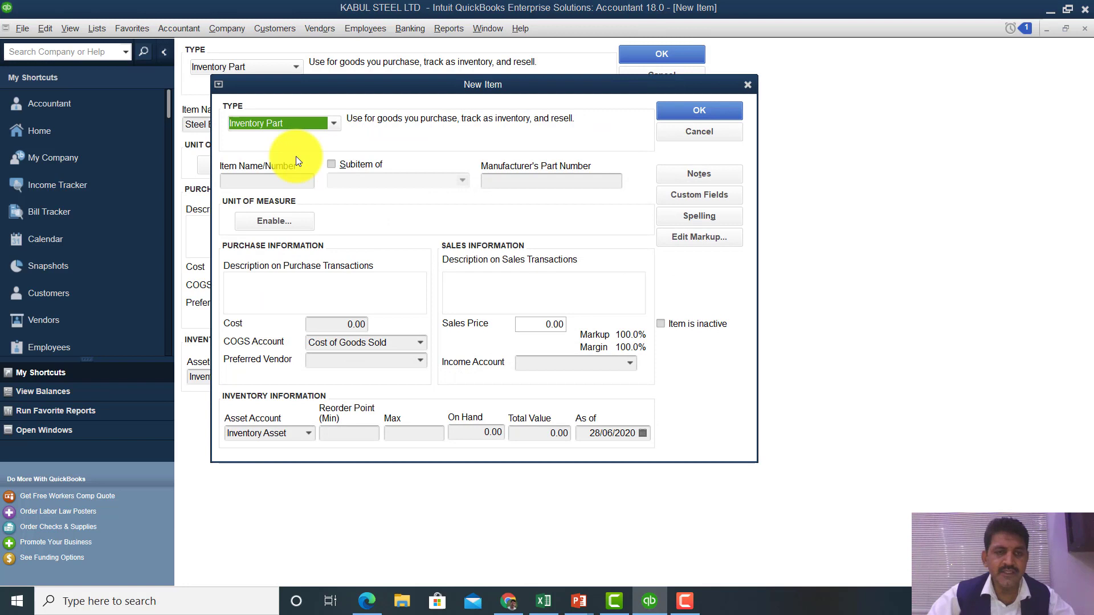
click(274, 178)
text(St)
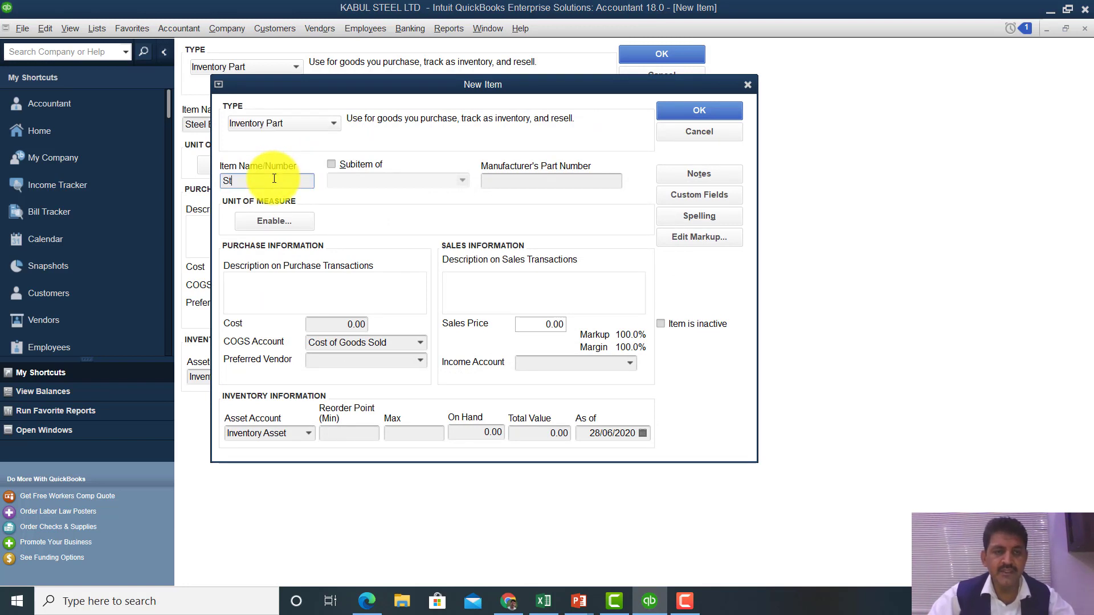
text(eel Beam)
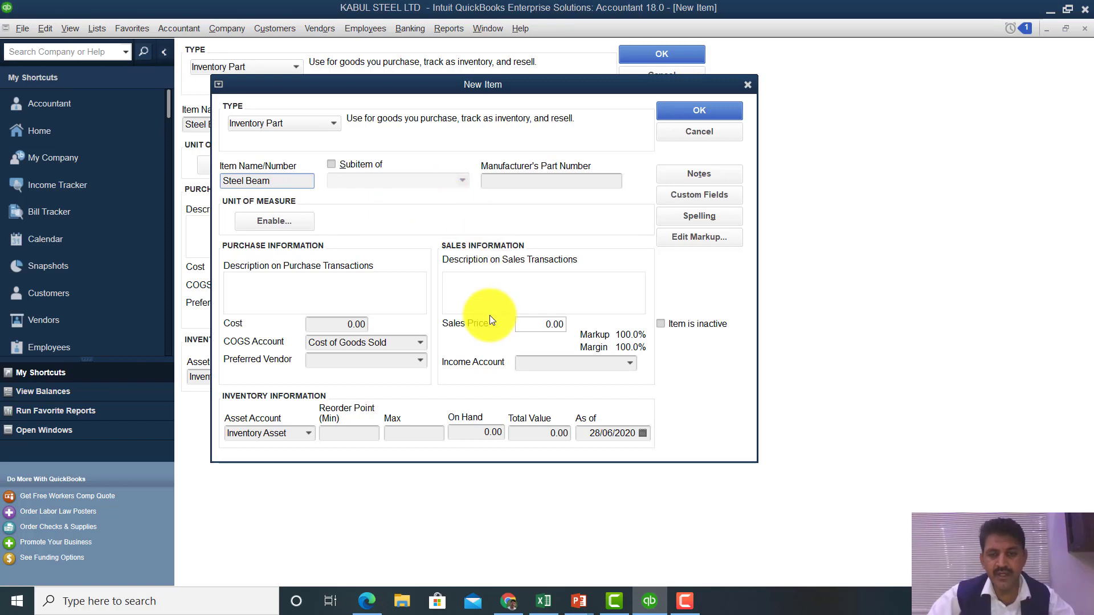
- Set income account Revenue from Steel Beam and description 'Steel Beam 75 with 12 ft length 14 inch'
click(630, 365)
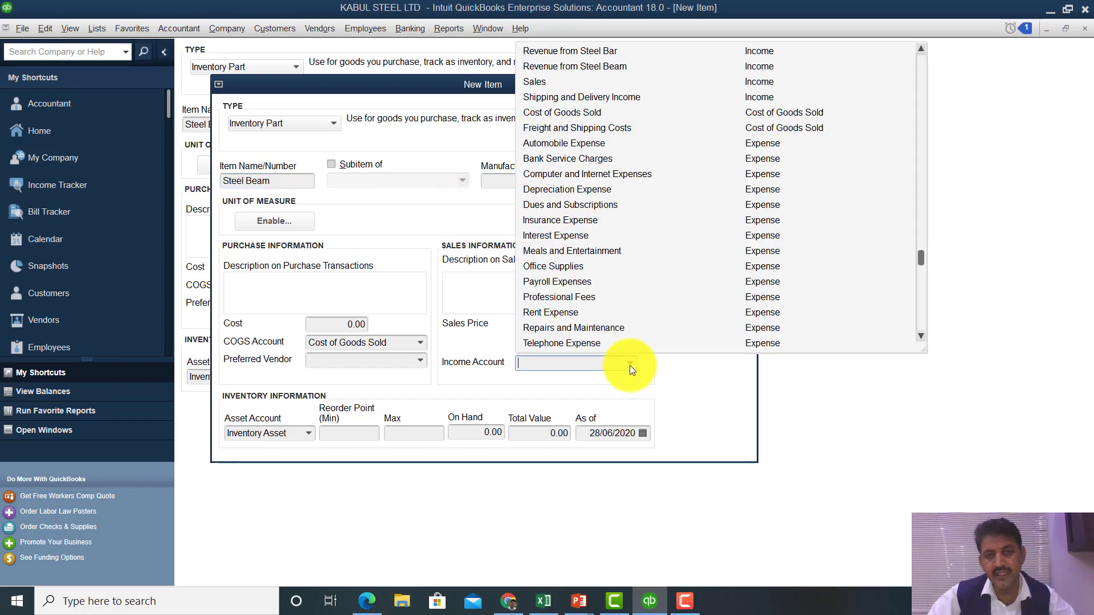
click(583, 67)
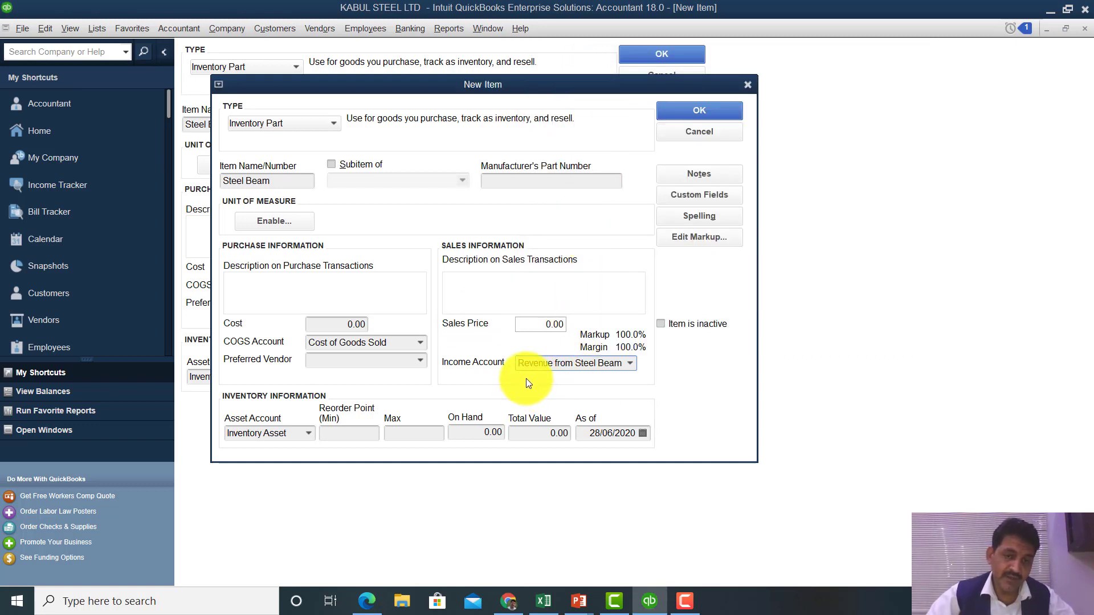
click(532, 365)
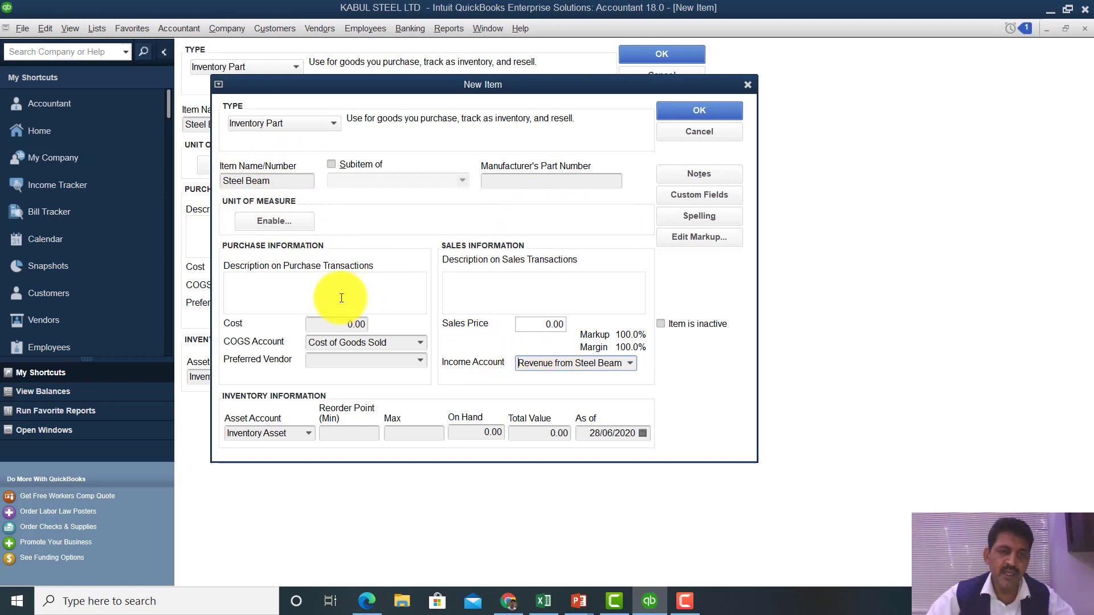
click(300, 290)
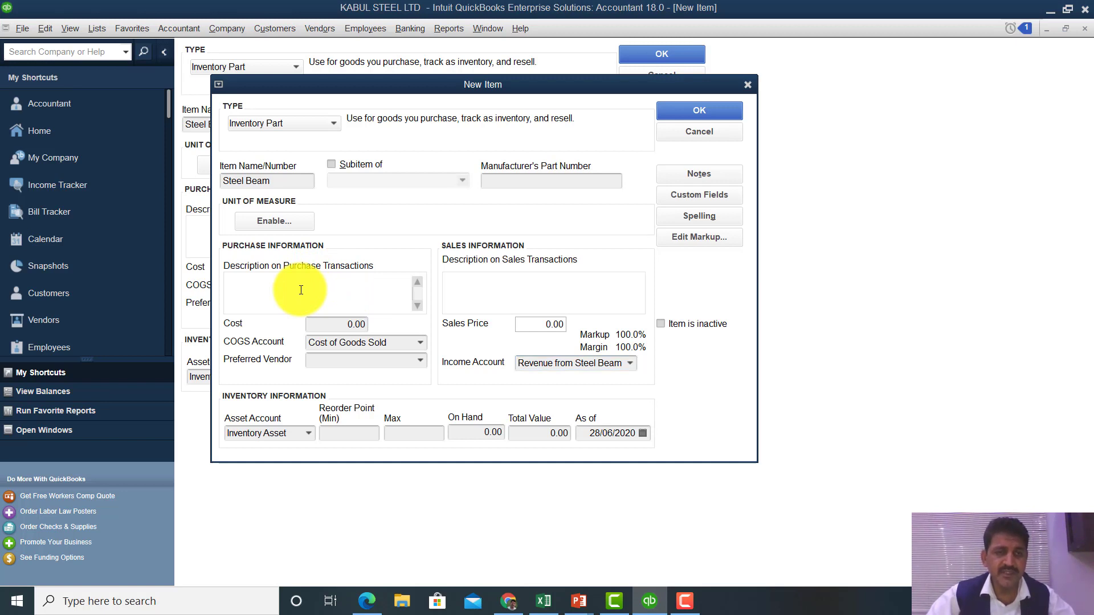
text(Stee)
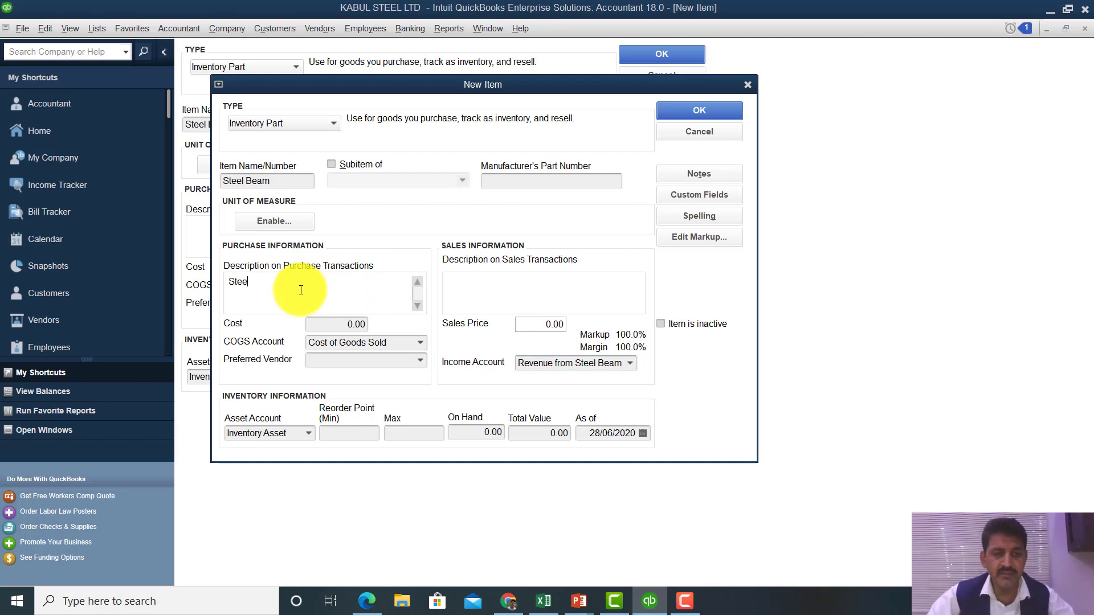
text(l Beam )
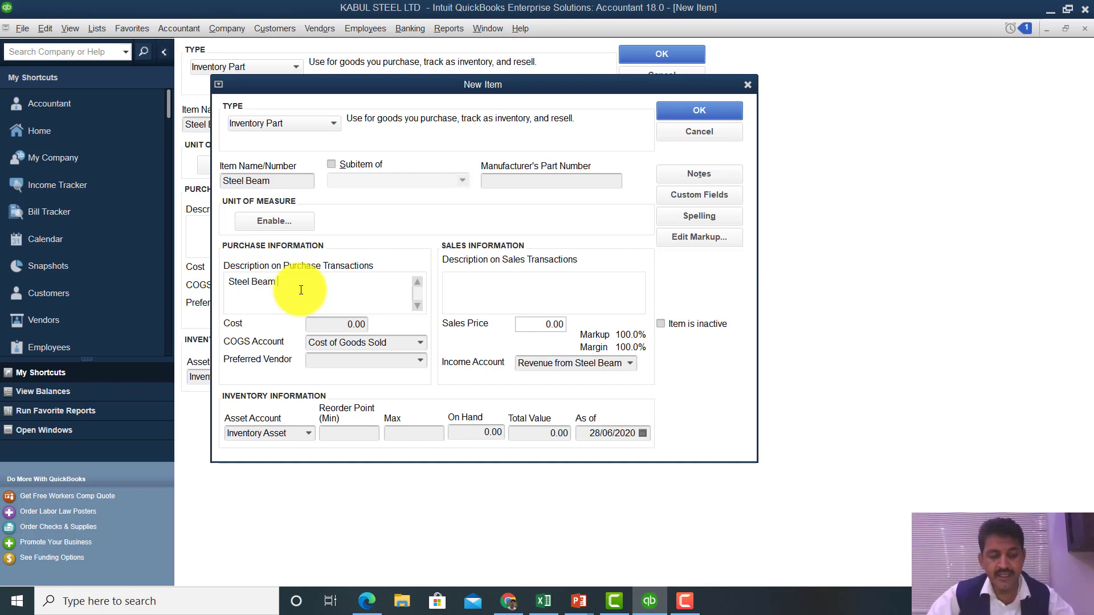
text(75)
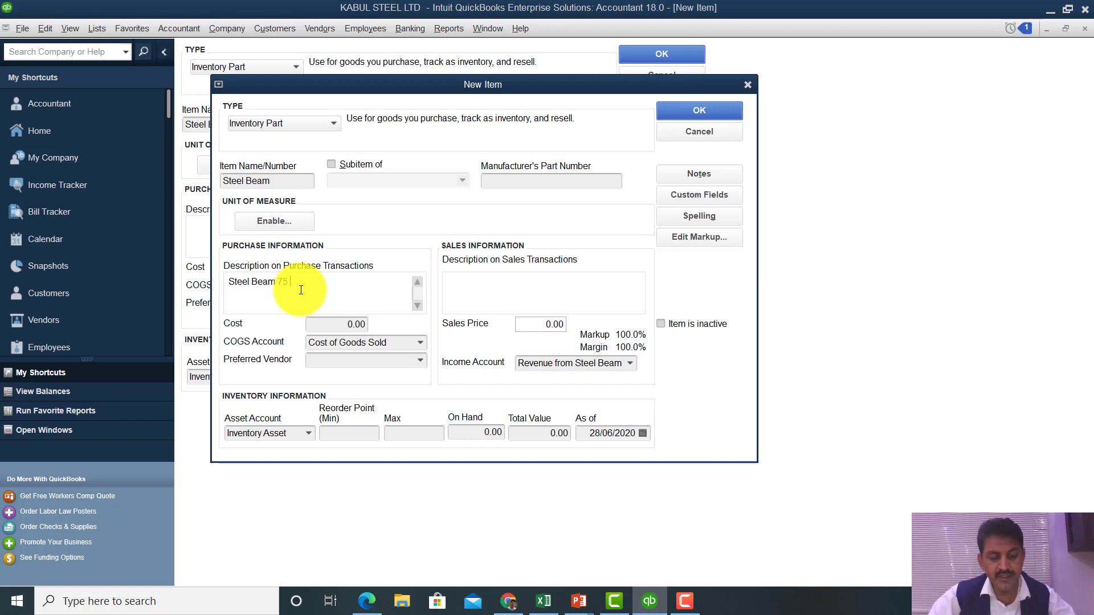
text(with)
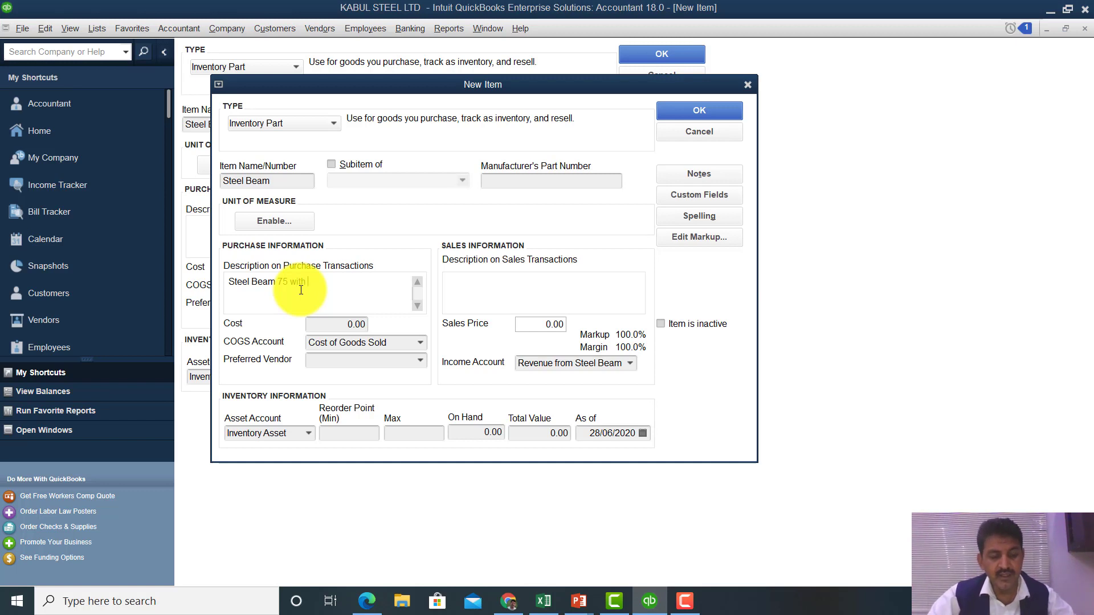
text( 12 )
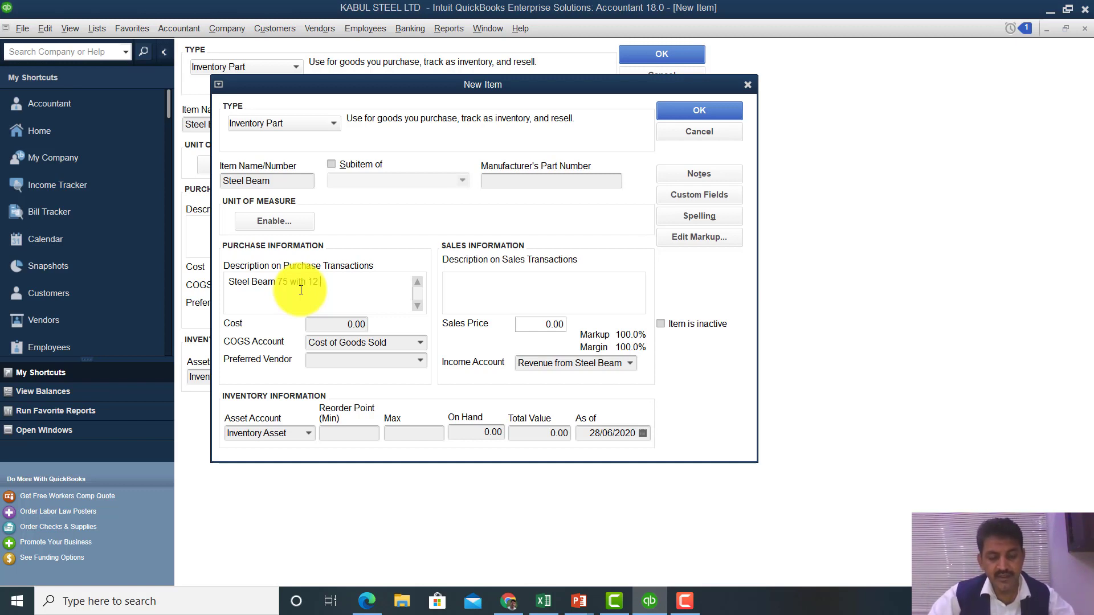
text(ft length)
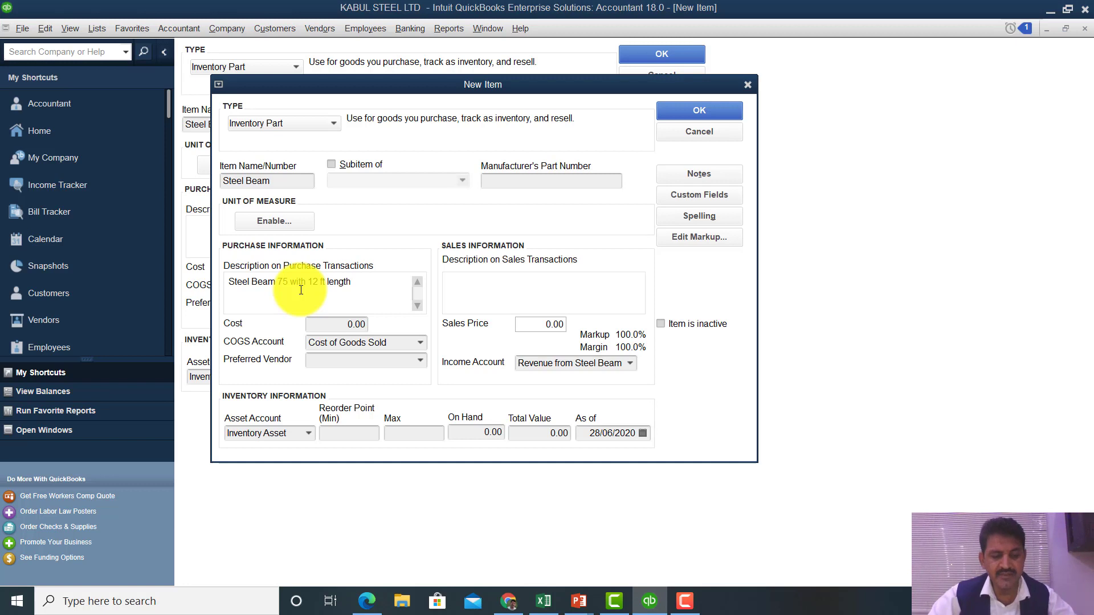
text(14 inch)
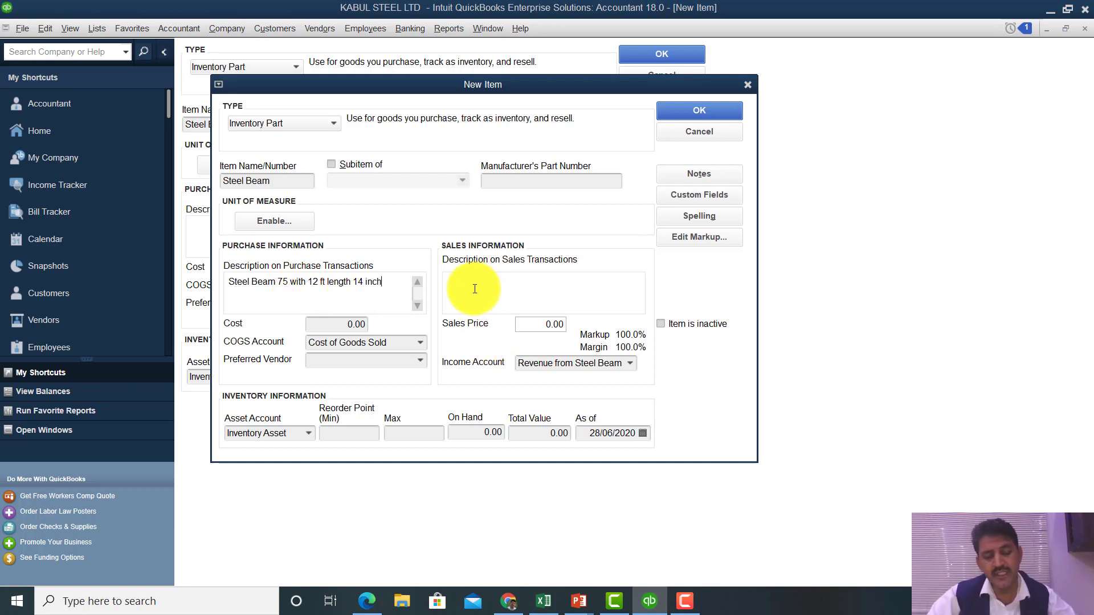
key(Tab)
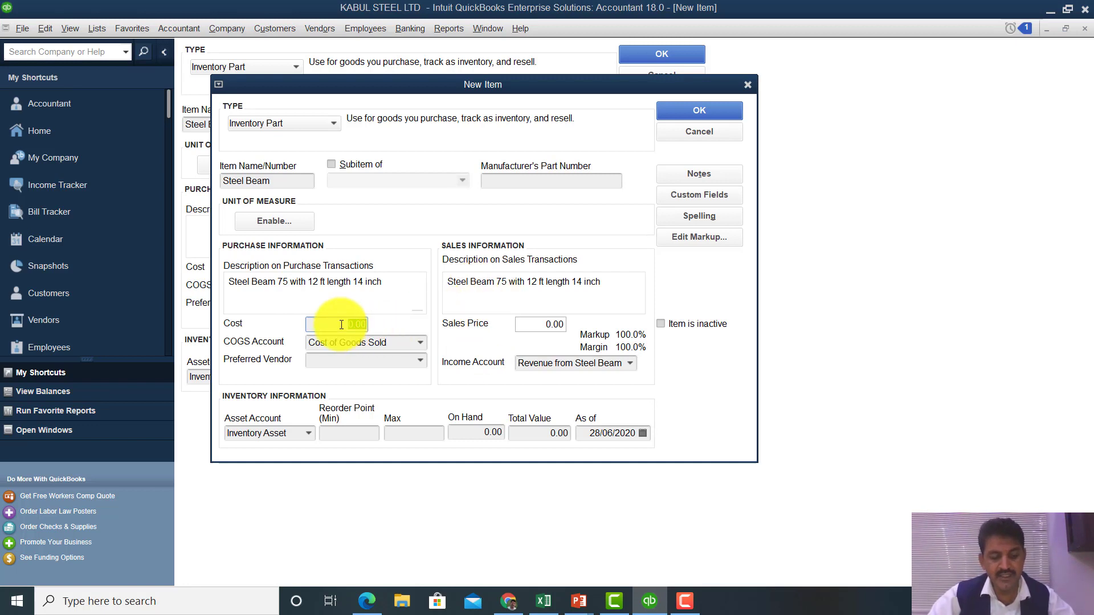
- Give Steel Beam cost 550.00, sales price 650.00 and preferred vendor khan Steel
text(550)
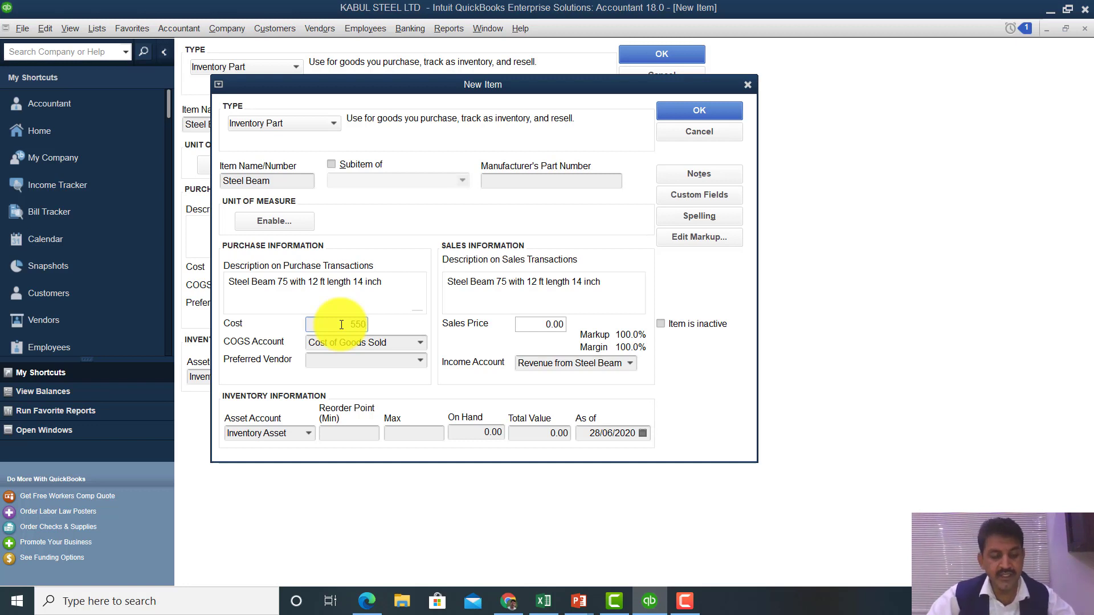
key(Tab)
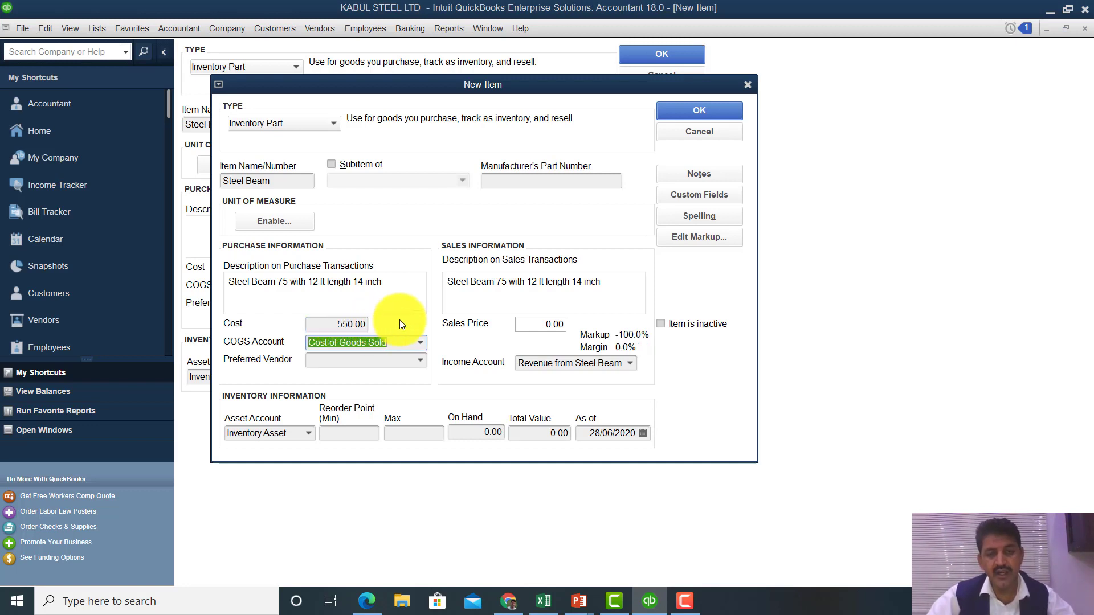
click(528, 328)
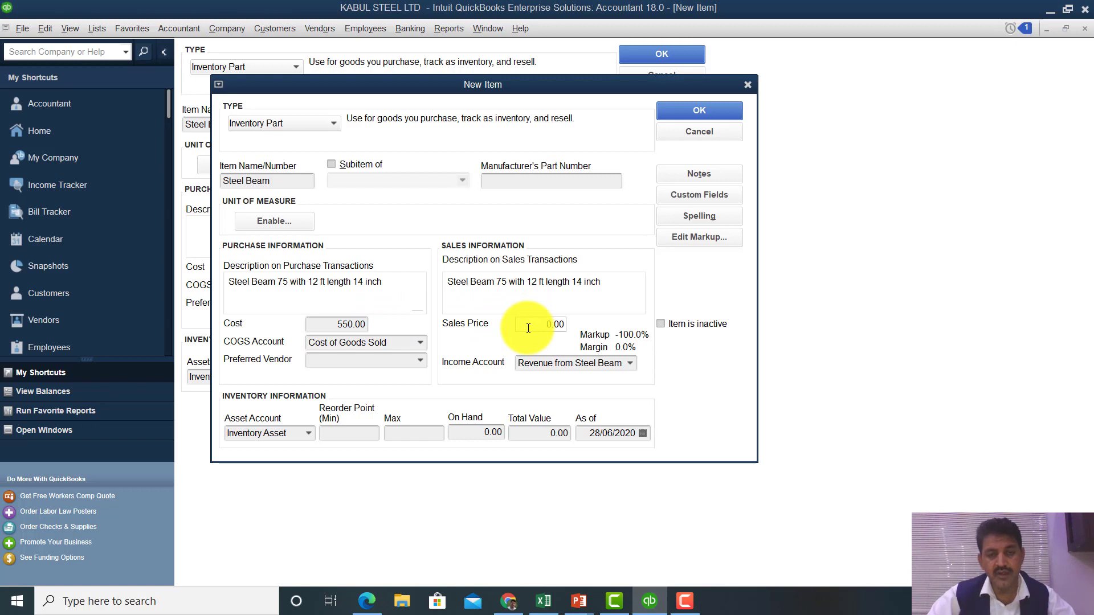
text(65)
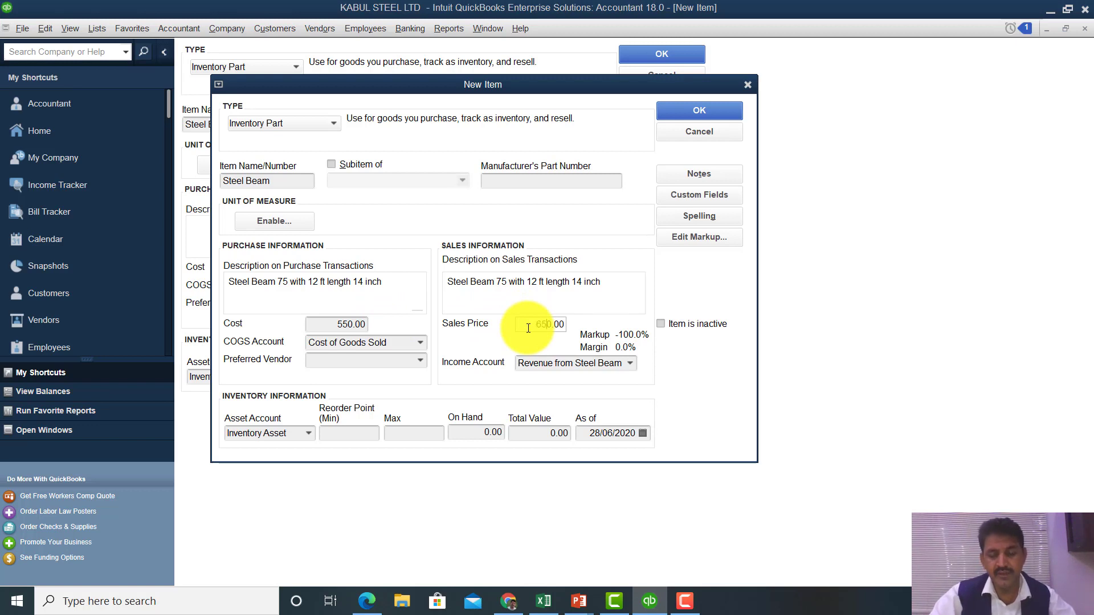
click(418, 362)
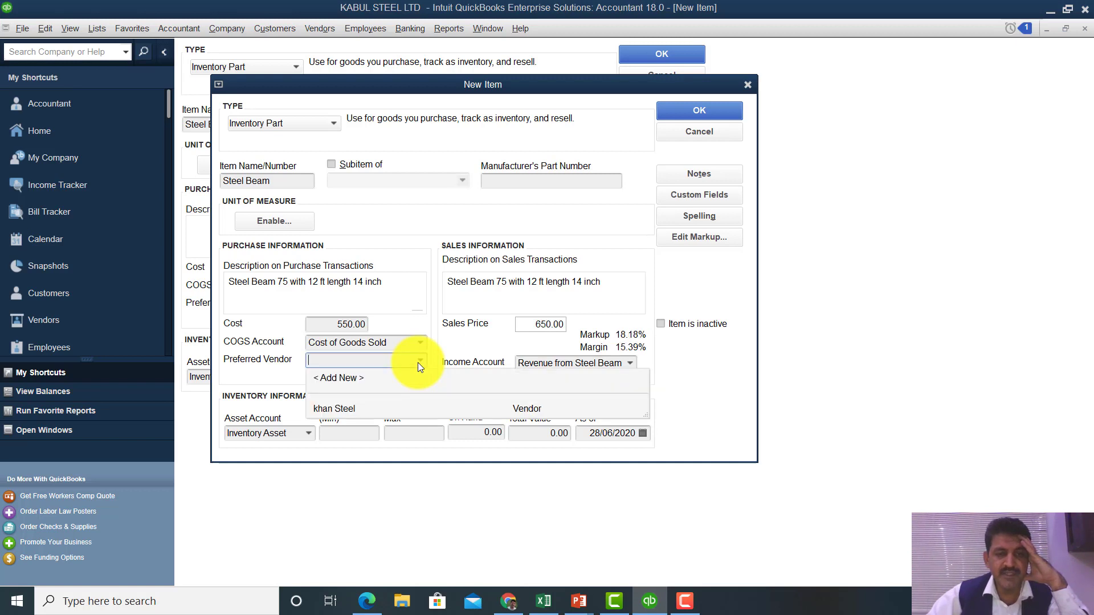
click(347, 408)
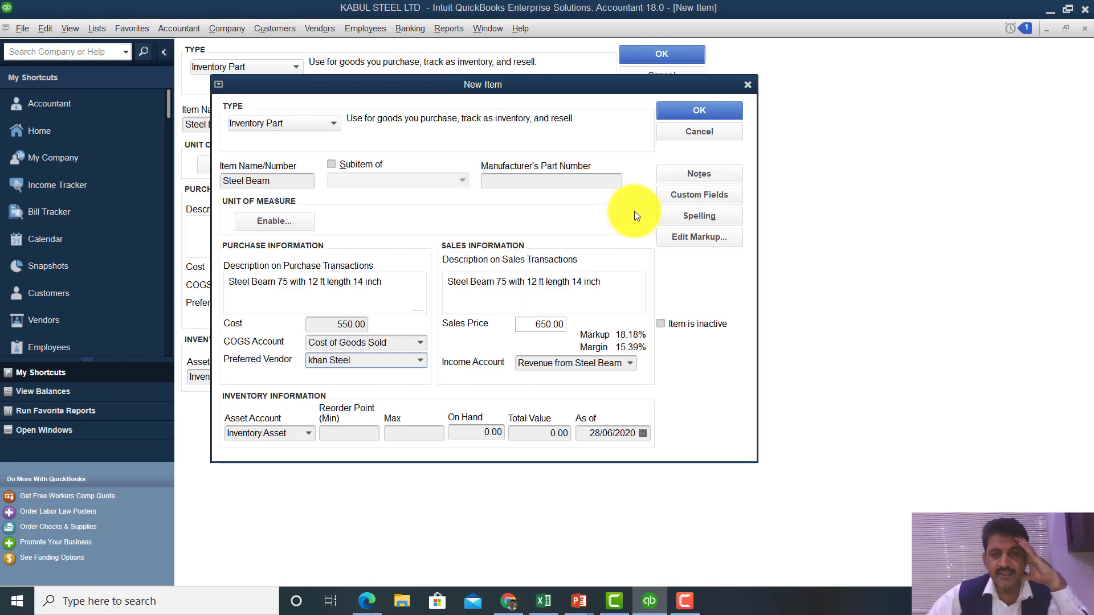
- Save the Steel Beam parent and give the subitem cost 550.00 and sales price 600.00
click(682, 115)
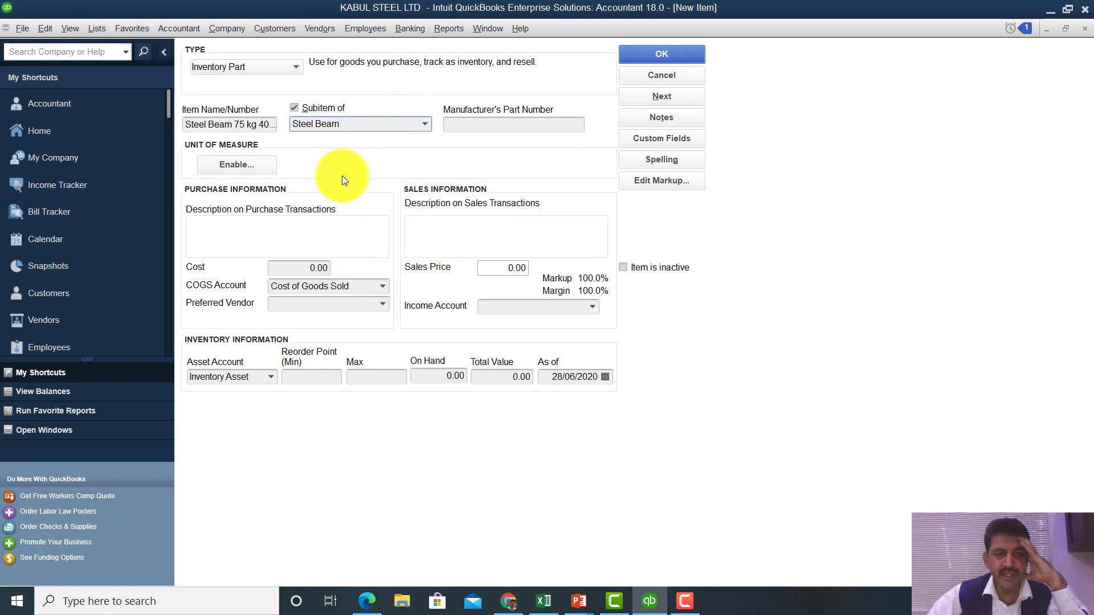
click(302, 267)
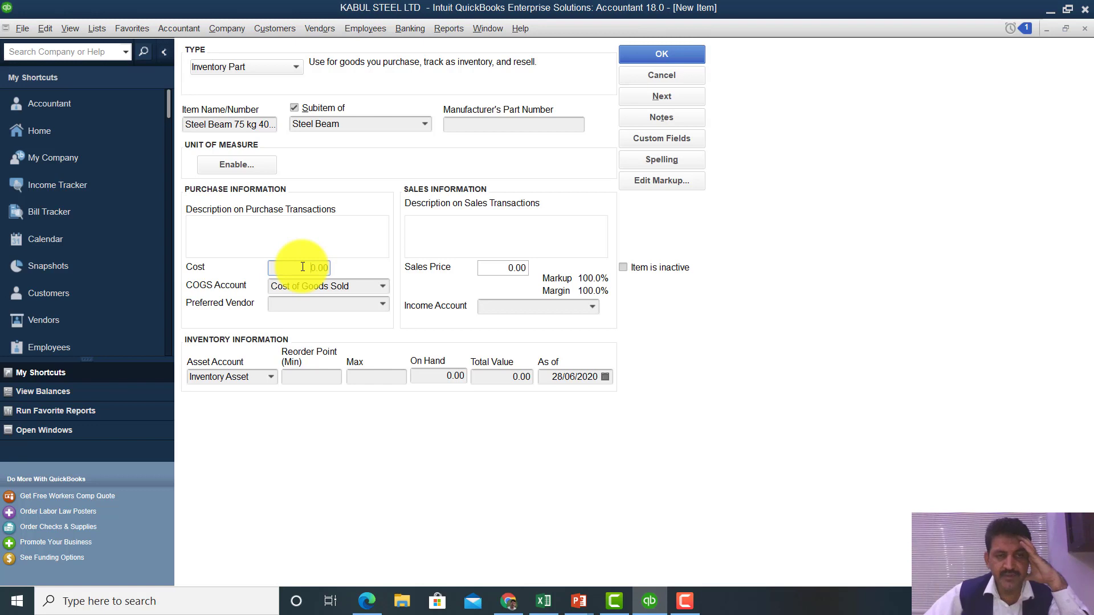
text(55)
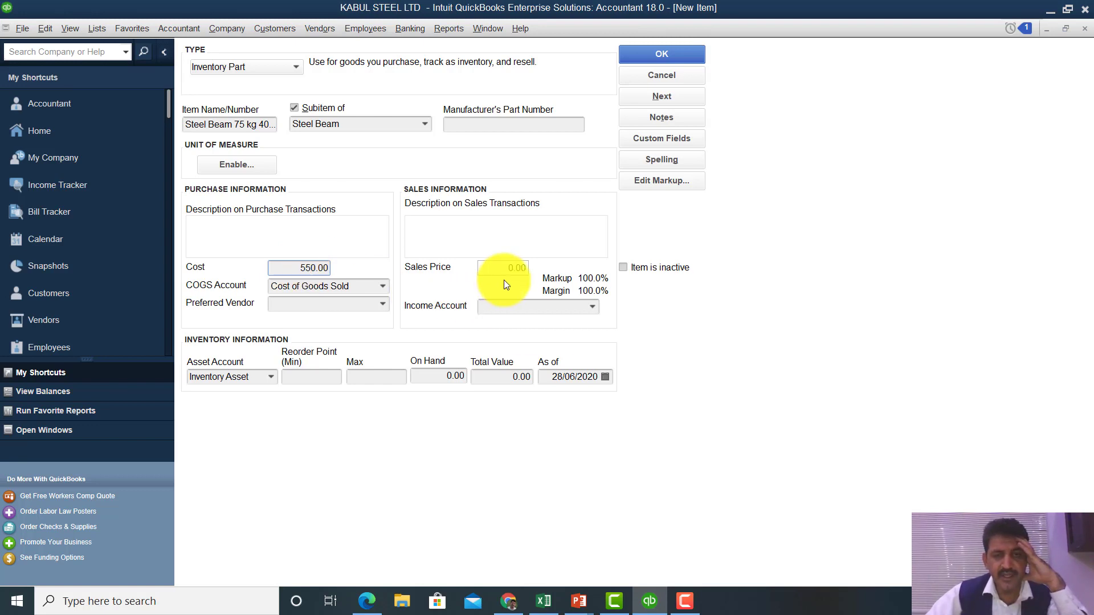
click(507, 268)
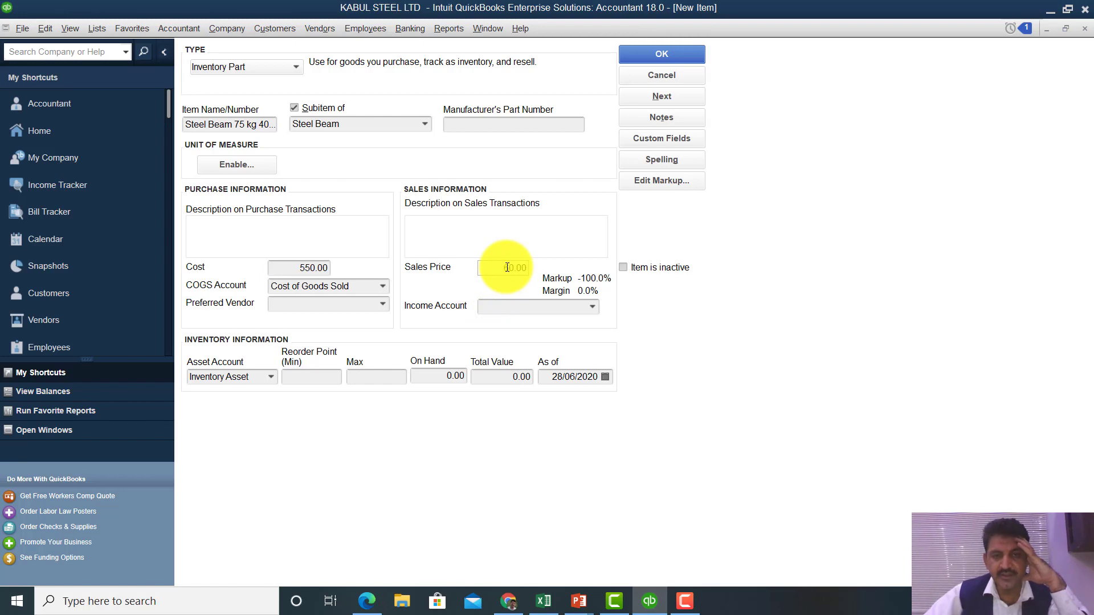
text(60)
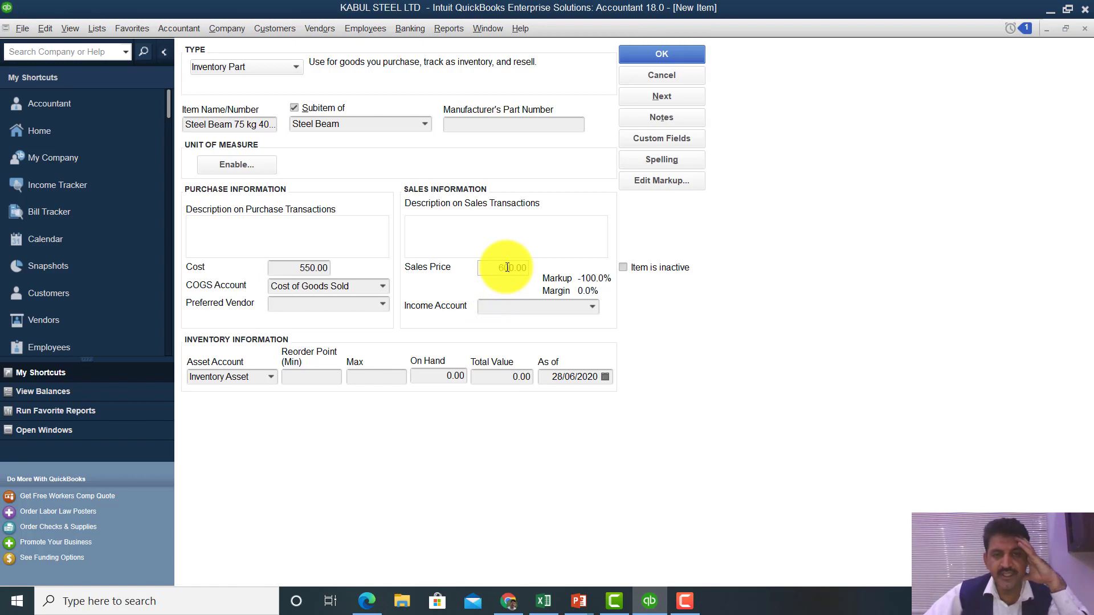
- Set the subitem's income account to Revenue from Steel Beam and preferred vendor khan Steel
click(591, 308)
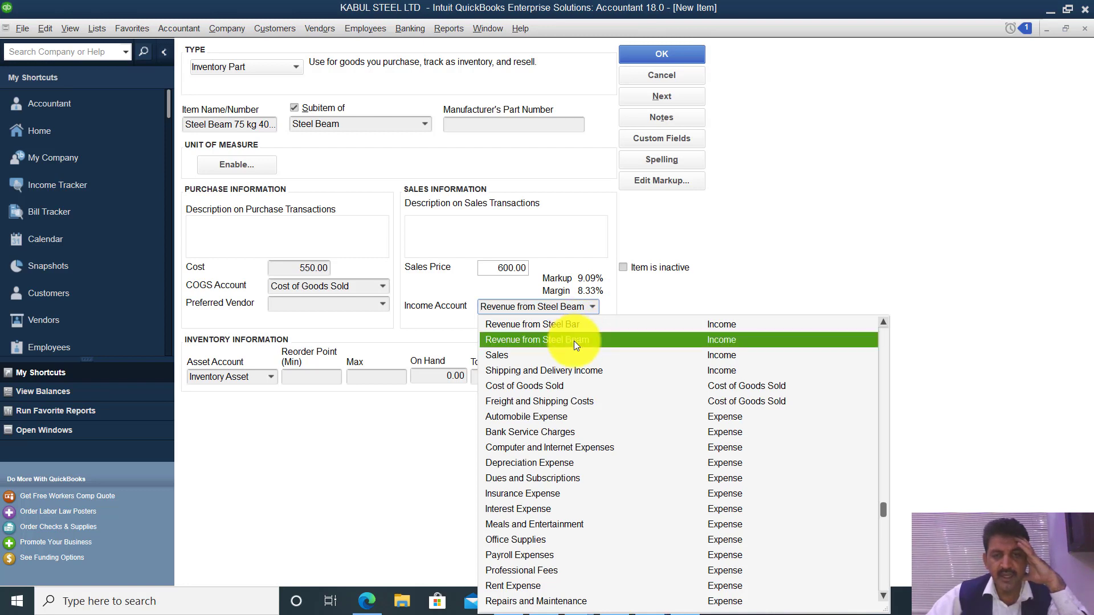
click(573, 341)
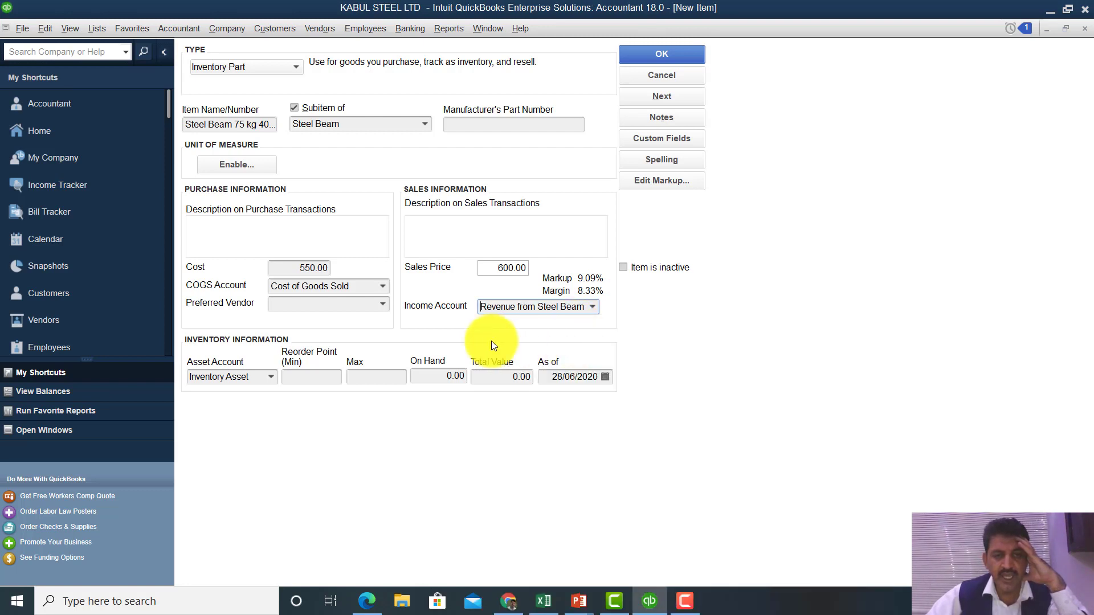
click(380, 308)
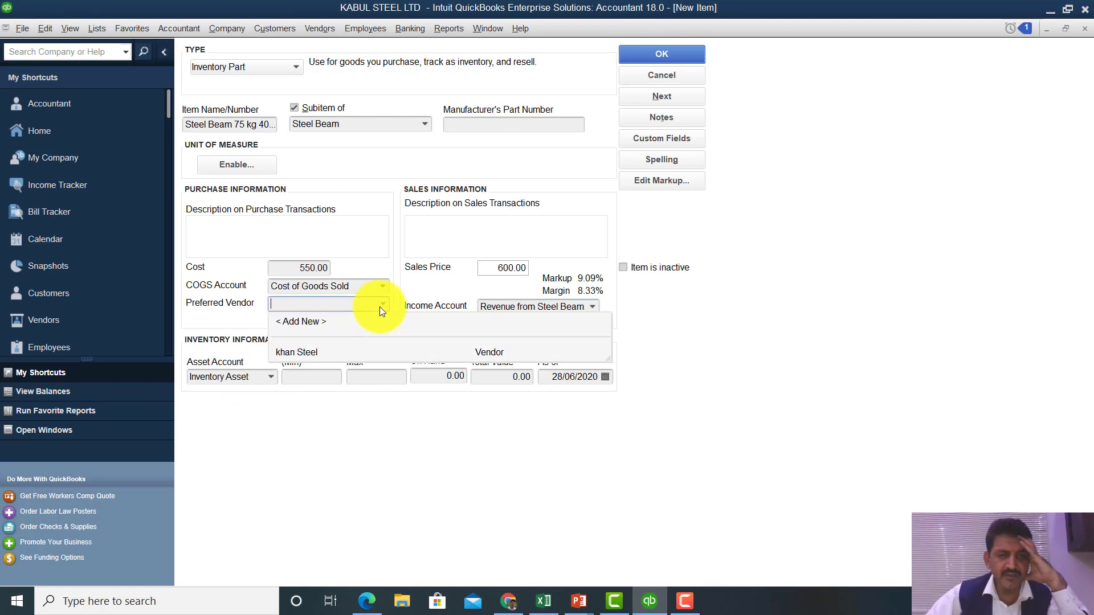
click(307, 350)
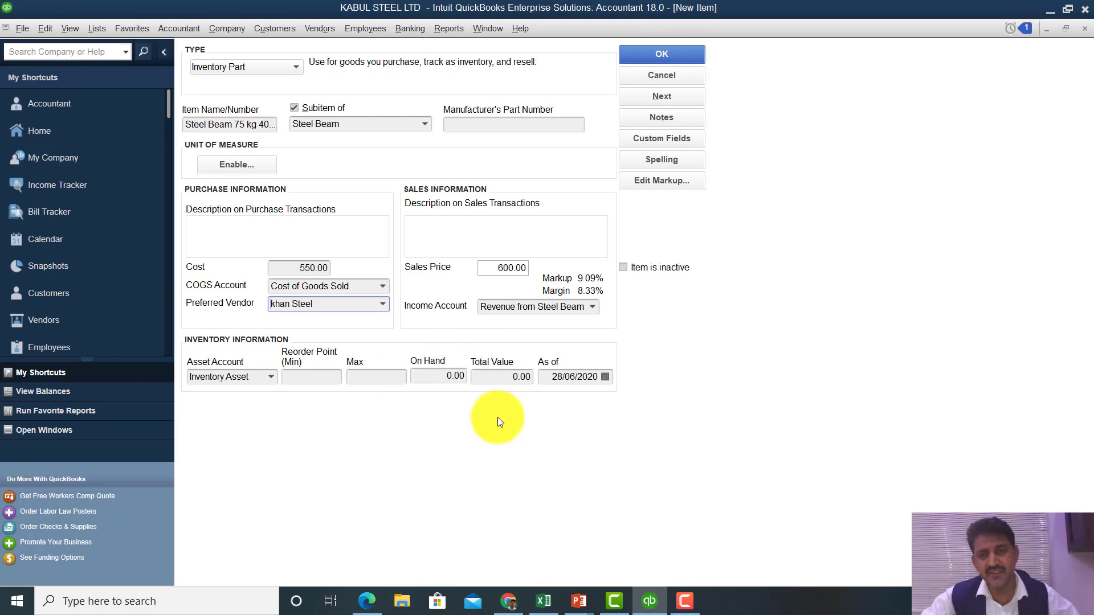
- Save Steel Beam 75 kg, check the Steel Beam, Steel Beam 75 kg and Steel Rebar rows, then close the list
click(686, 60)
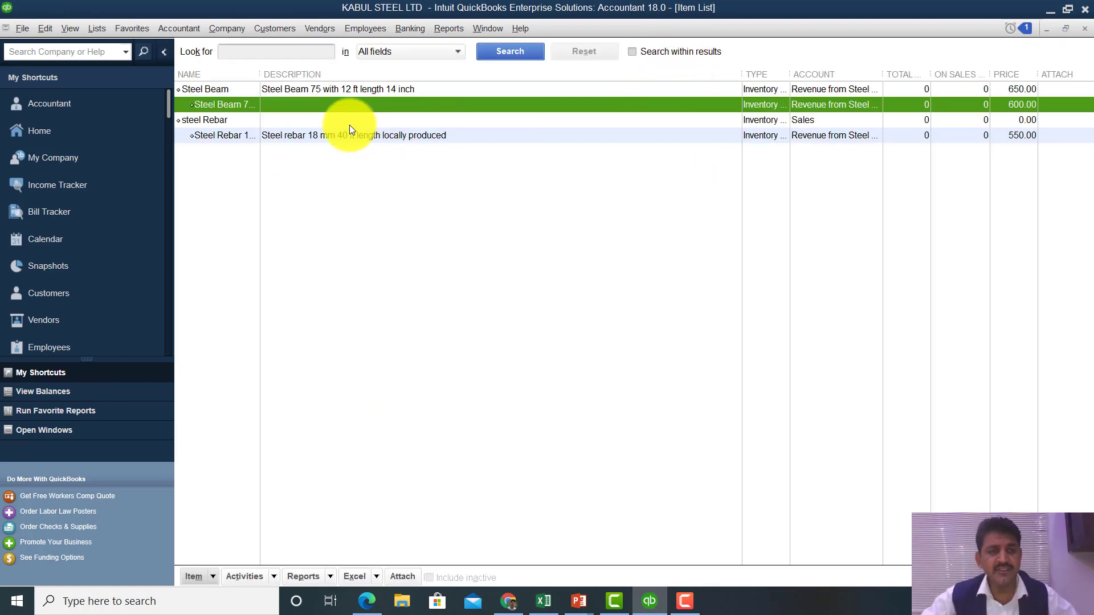
click(228, 87)
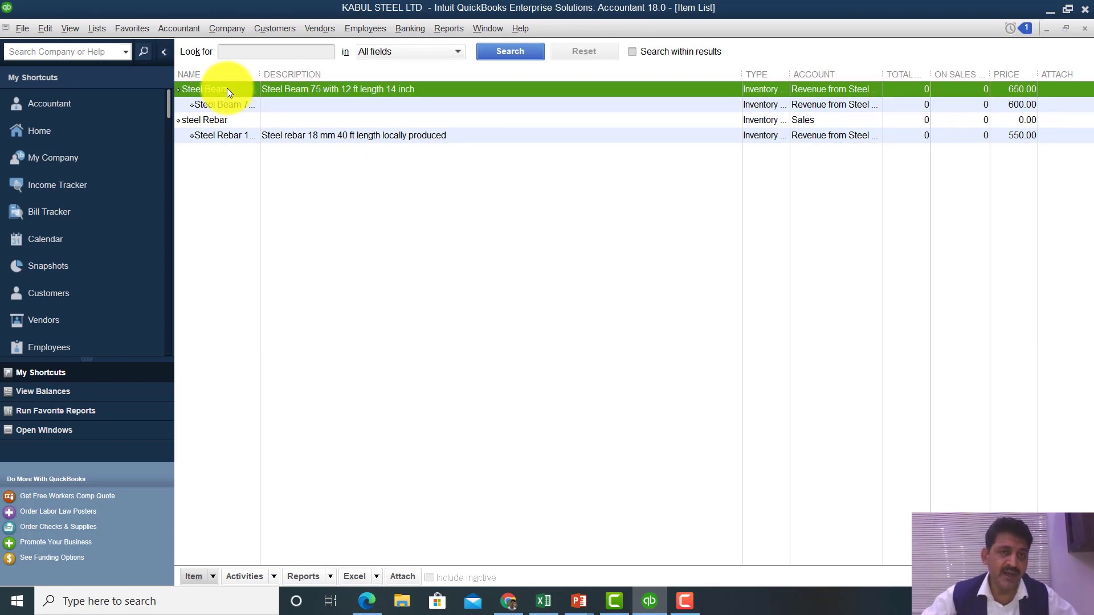
click(233, 104)
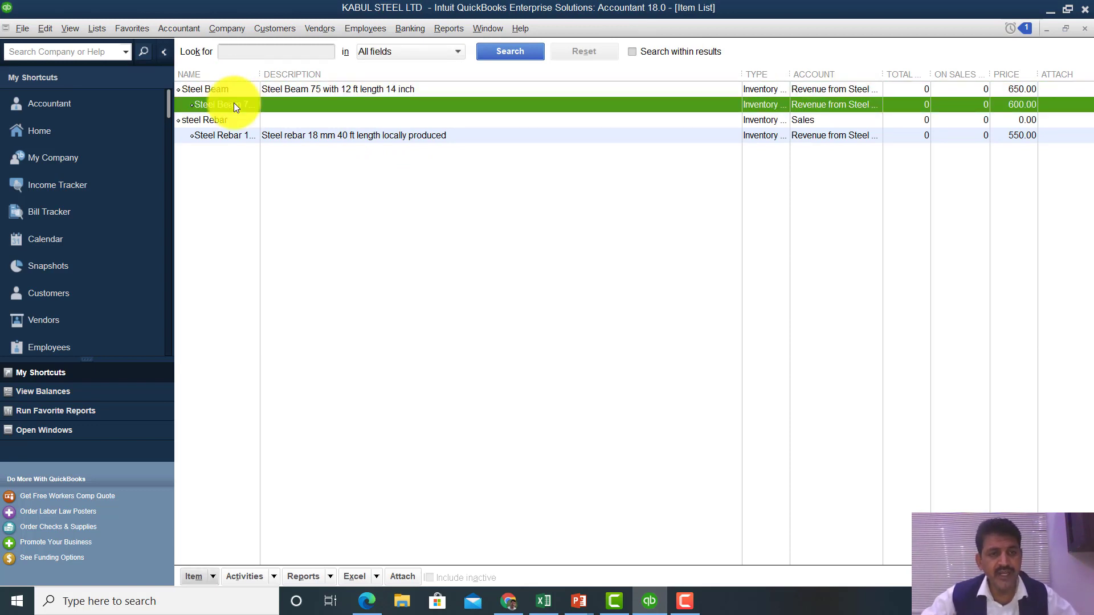
click(240, 135)
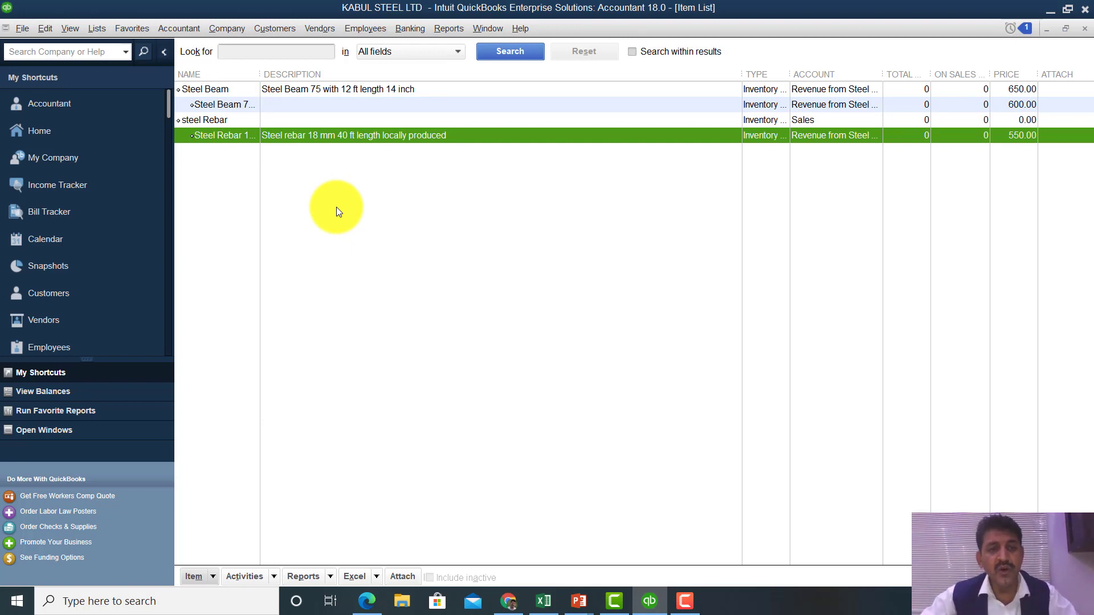
key(Escape)
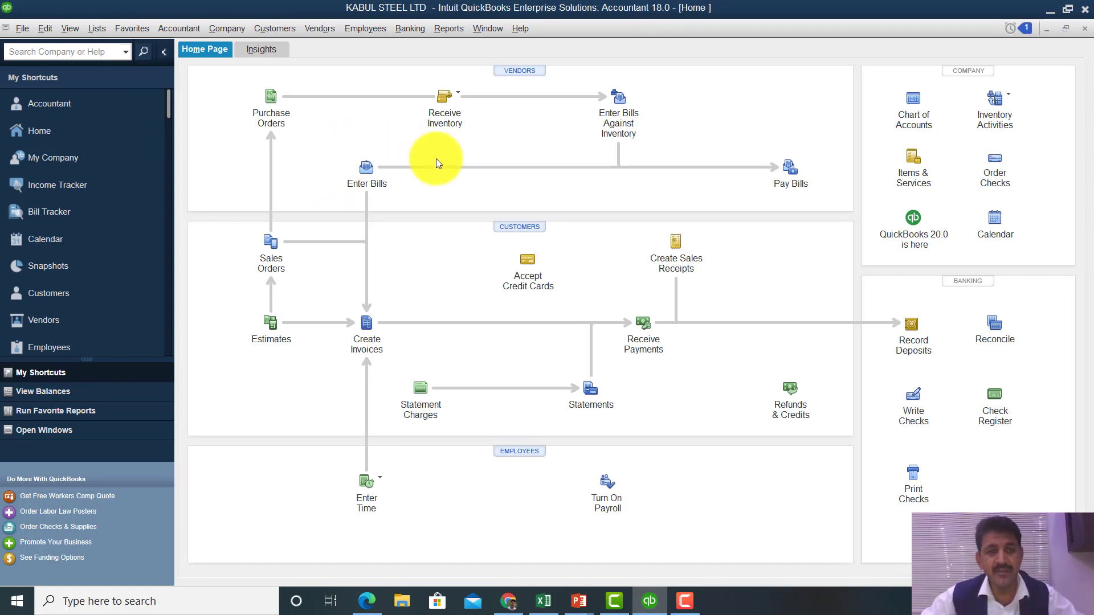
- Start a new purchase order with khan Steel as the vendor
click(271, 113)
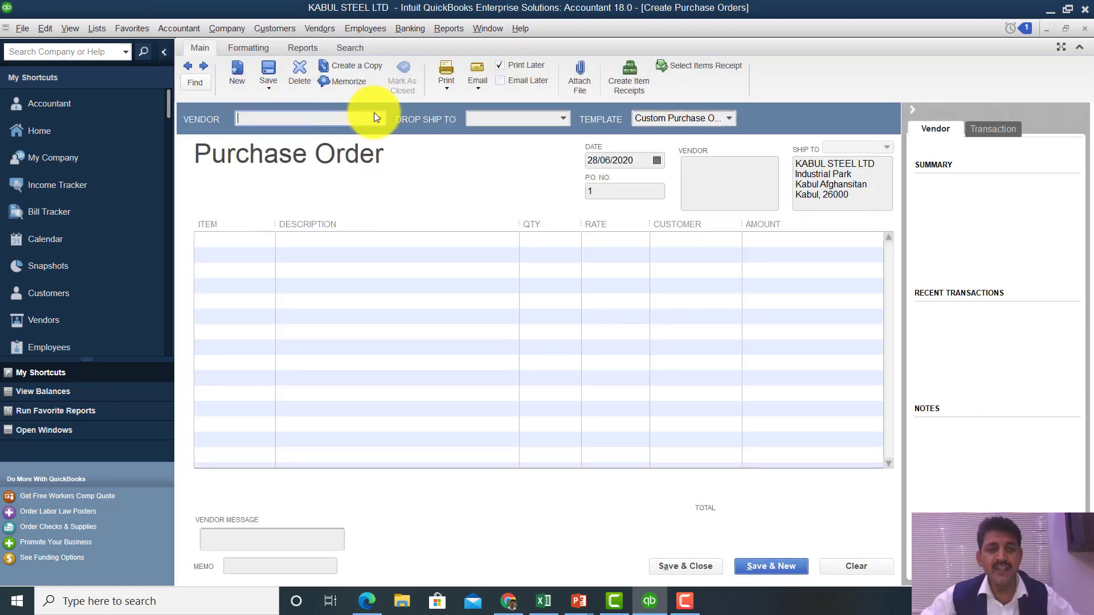
click(380, 119)
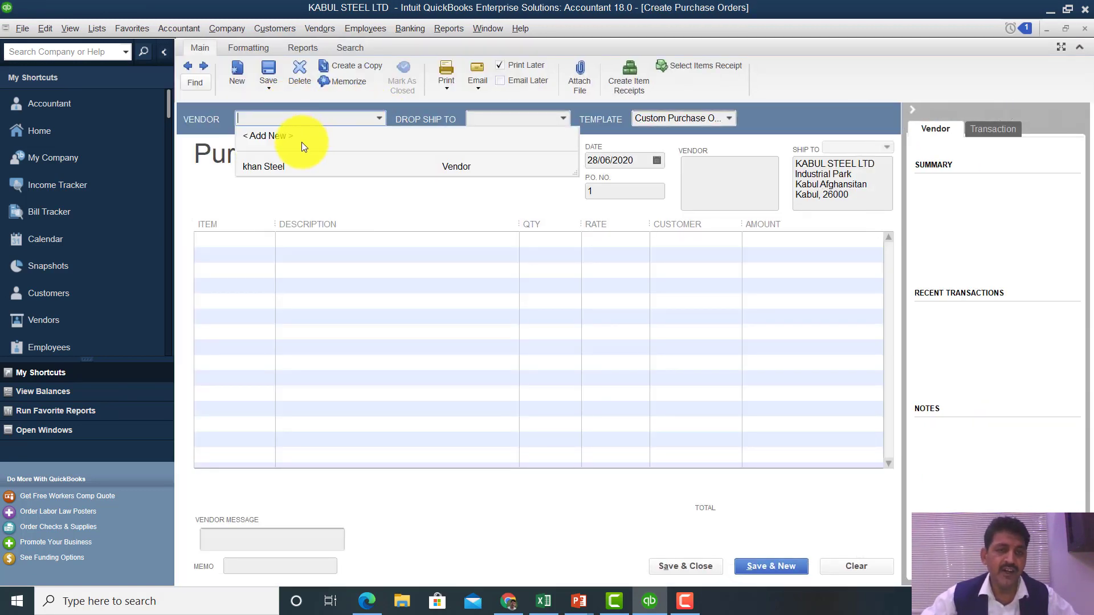
click(265, 167)
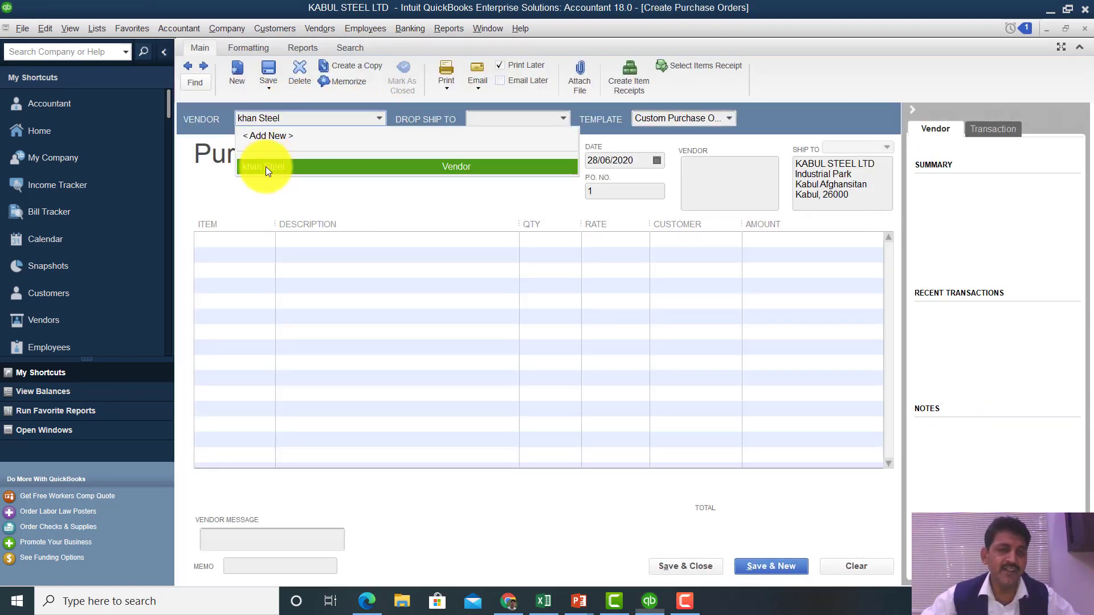
- Order 100 Steel Beam 75 kg at 550.00 (55,000.00) and close the form
click(244, 243)
click(269, 239)
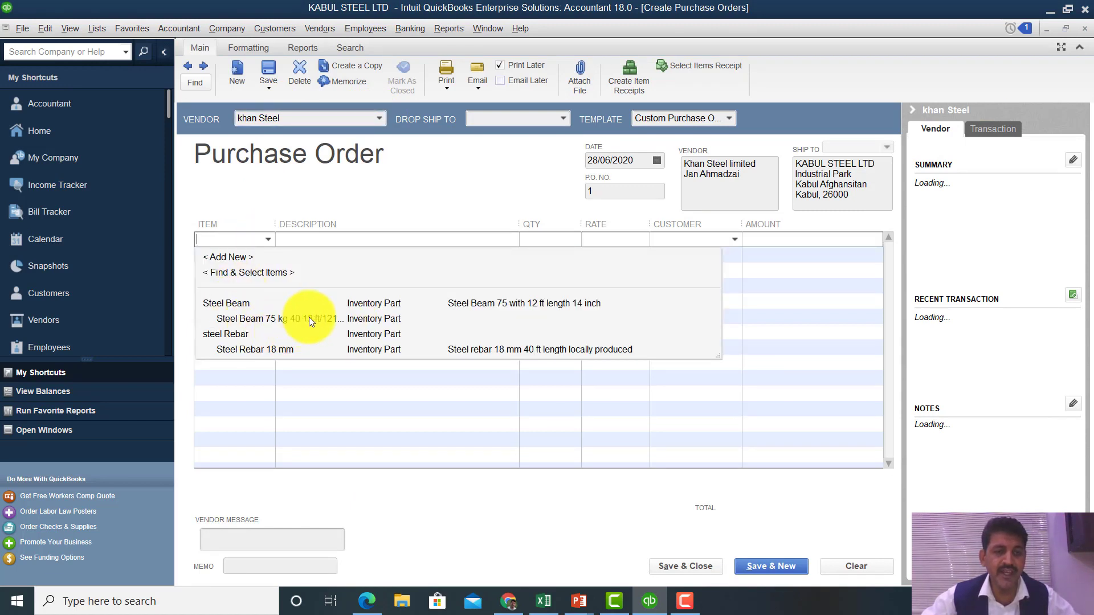
click(271, 319)
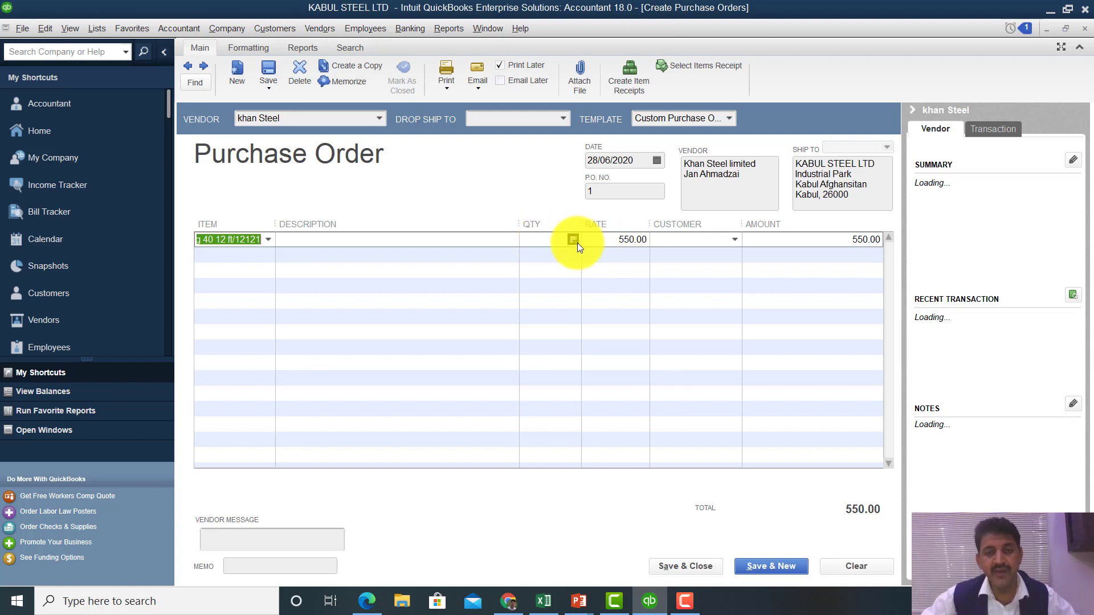
click(536, 238)
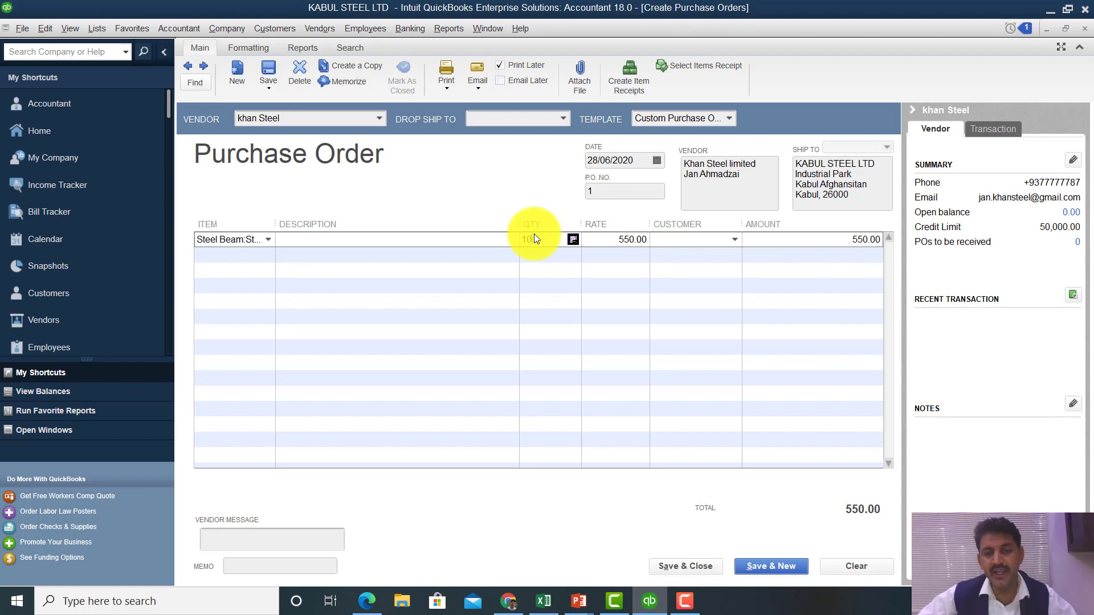
click(735, 236)
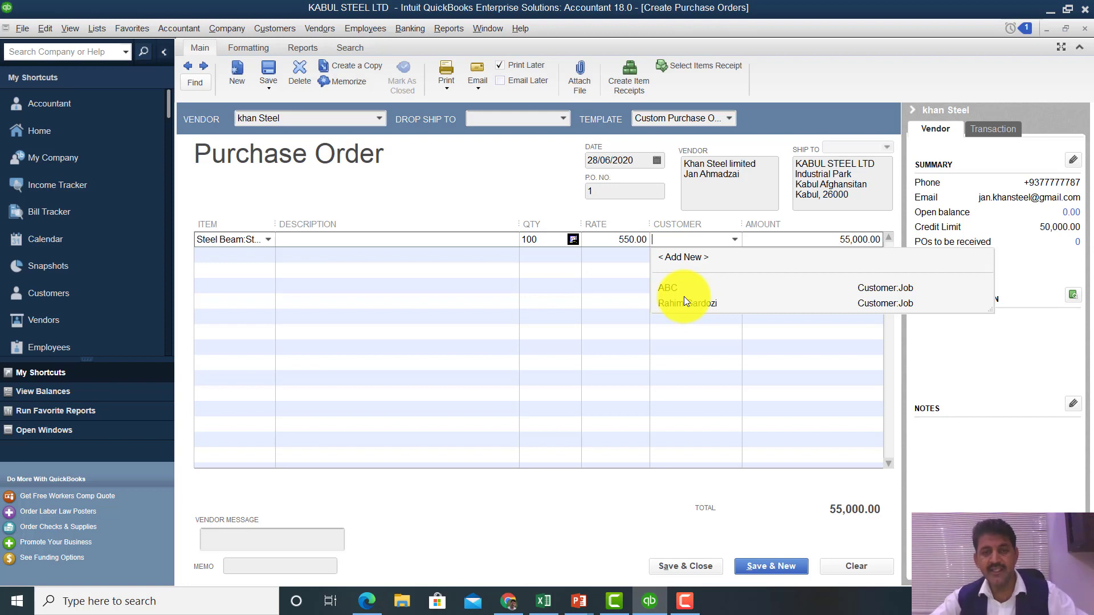
key(Escape)
key(Escape)
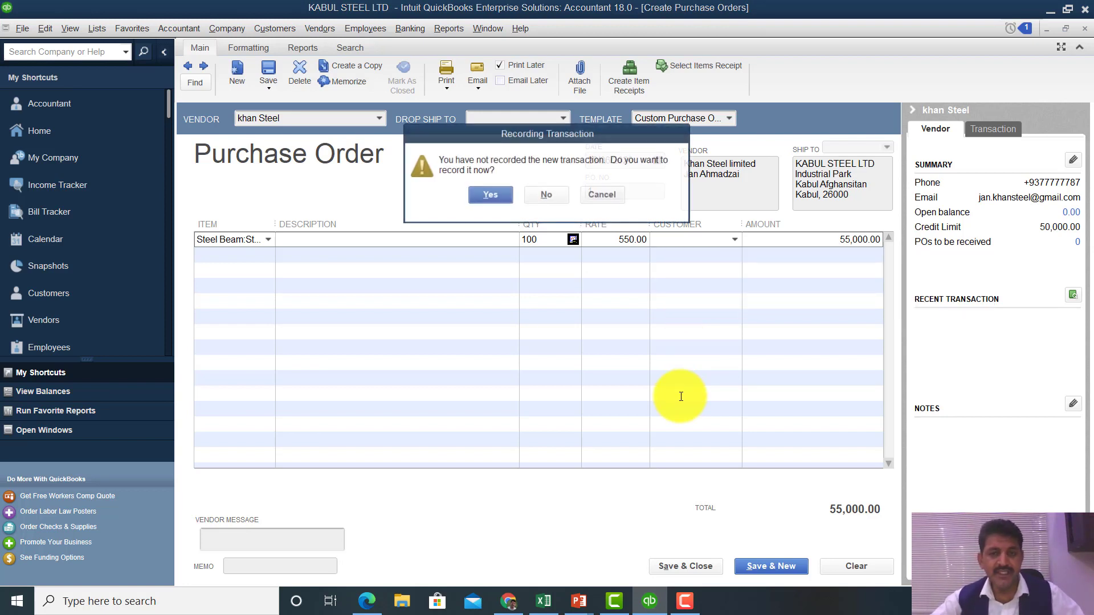
- Decline recording the khan Steel purchase order, returning to the Home page
click(557, 194)
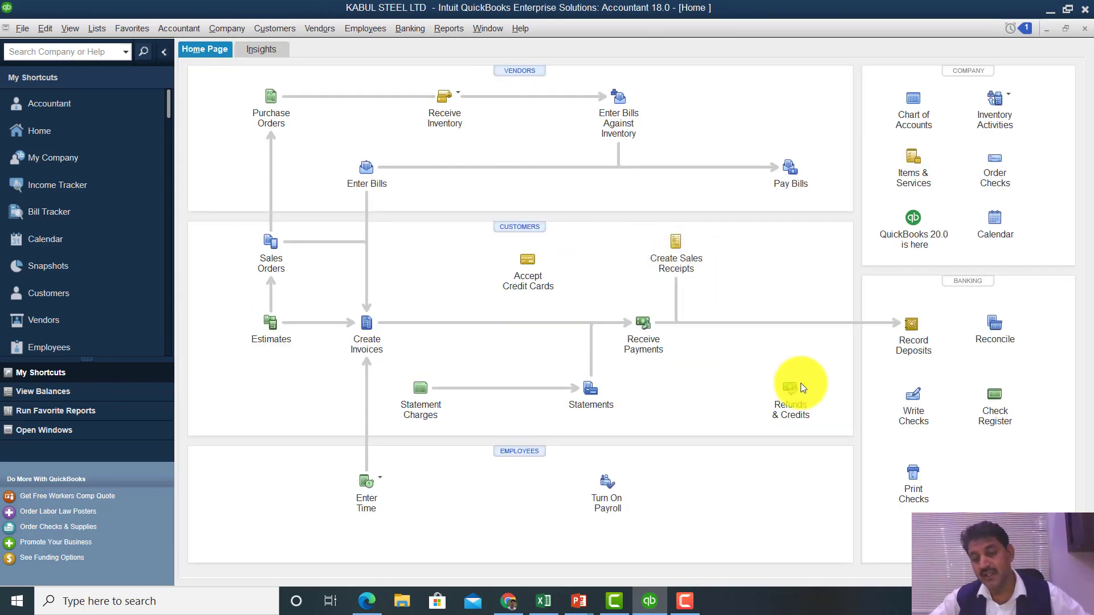
click(685, 604)
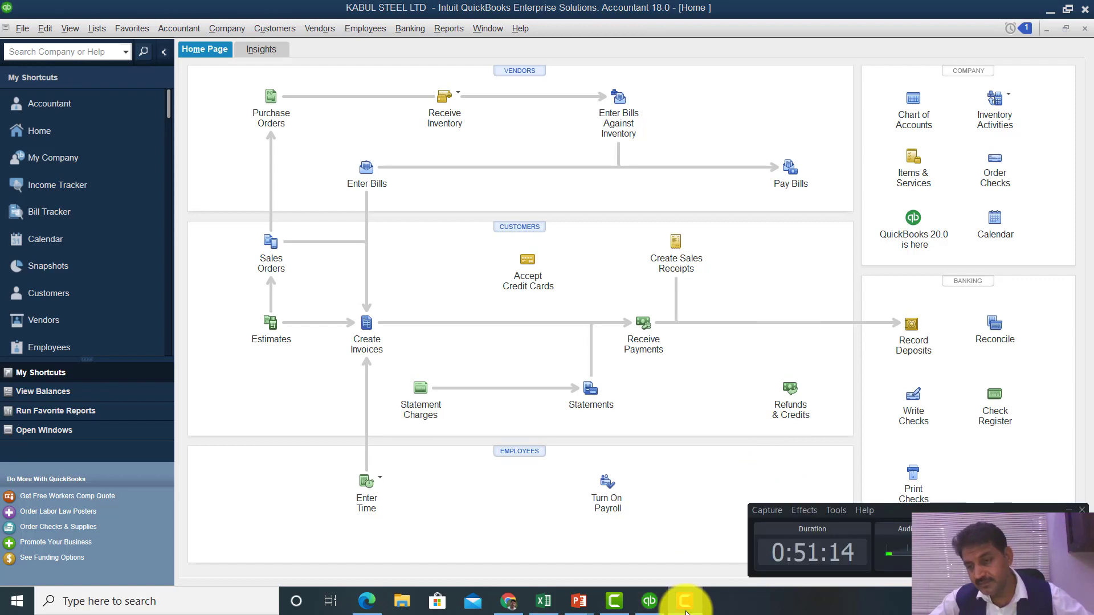